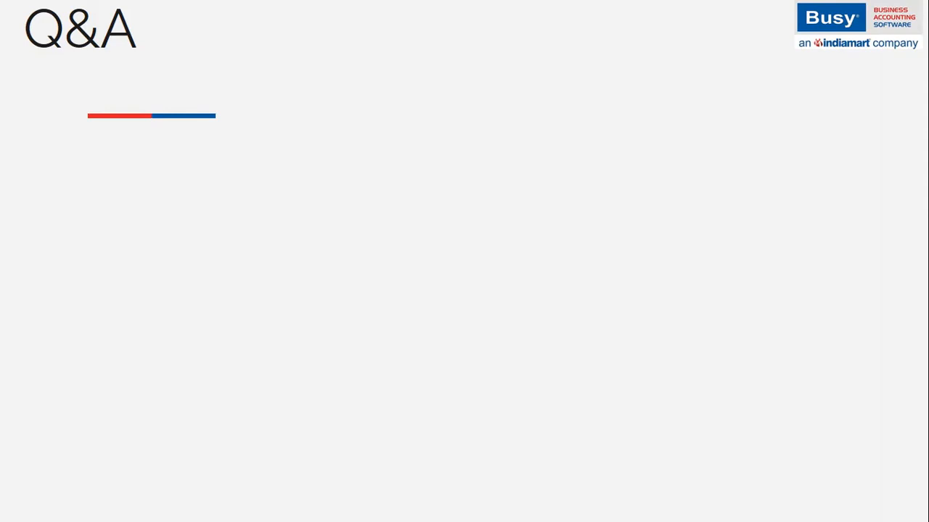
Open the Import Data workbook from the Import Data subfolder of the desktop folder for the export-import webinar.
key(super+d)
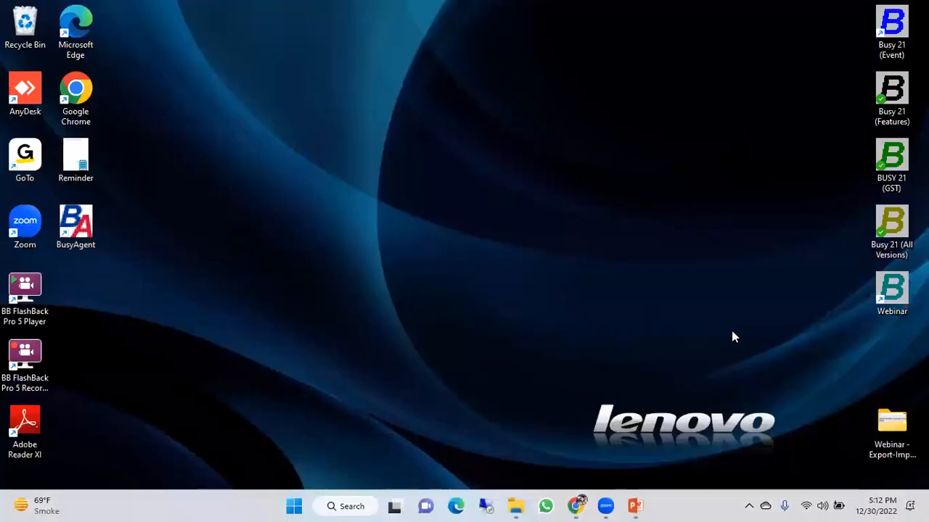
double_click(891, 422)
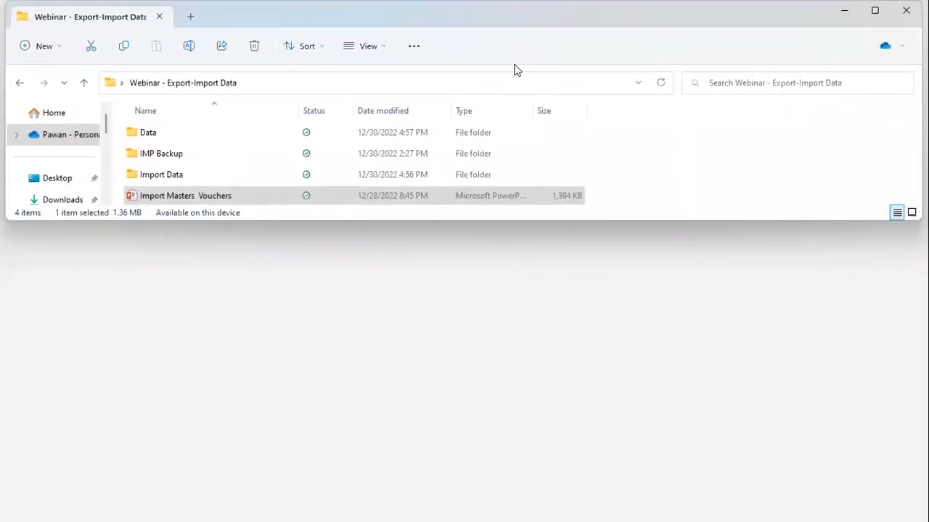
double_click(202, 176)
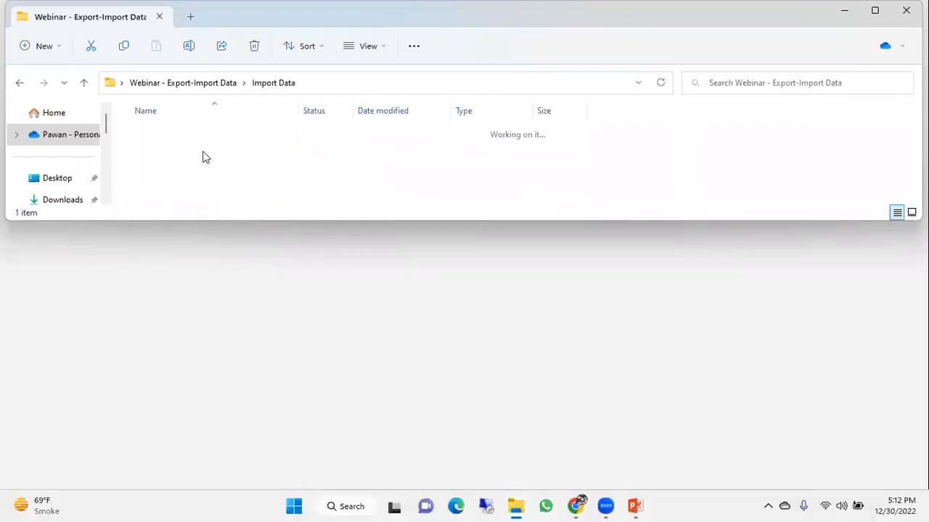
double_click(195, 133)
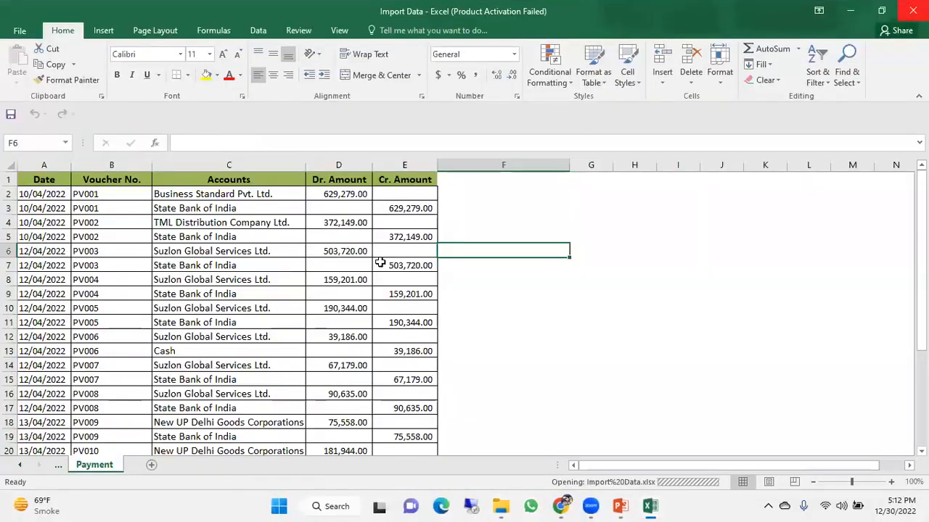
Bring up the Parties sheet of the Import Data workbook.
click(61, 469)
click(58, 468)
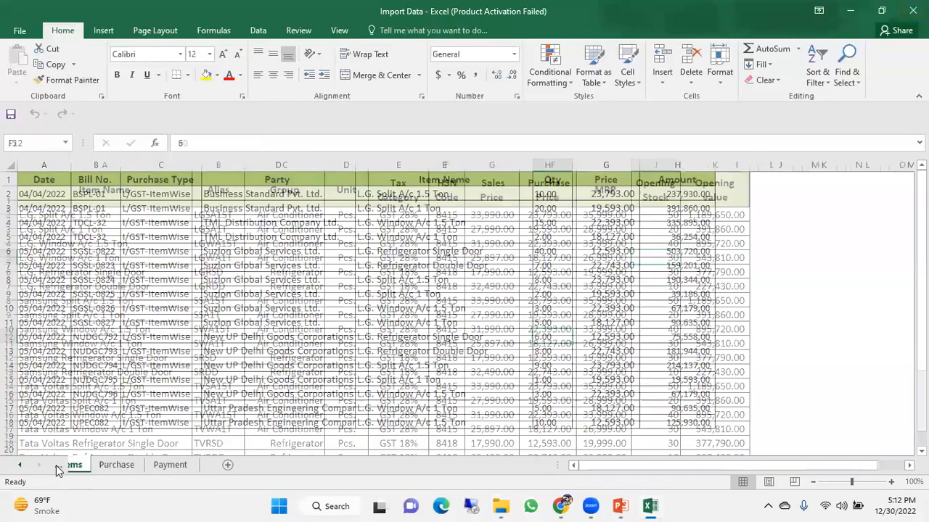
click(58, 468)
click(139, 291)
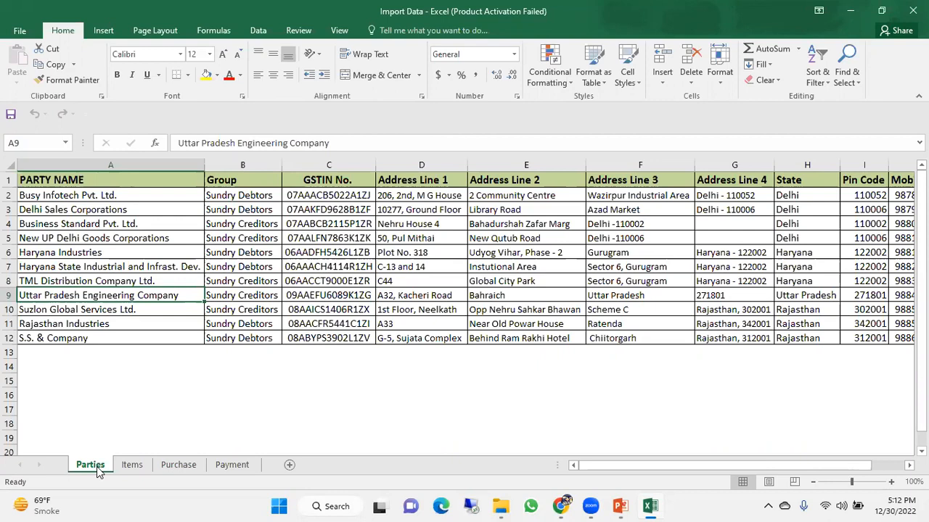
Go through the entries of the PARTY NAME column on the Parties sheet.
click(124, 163)
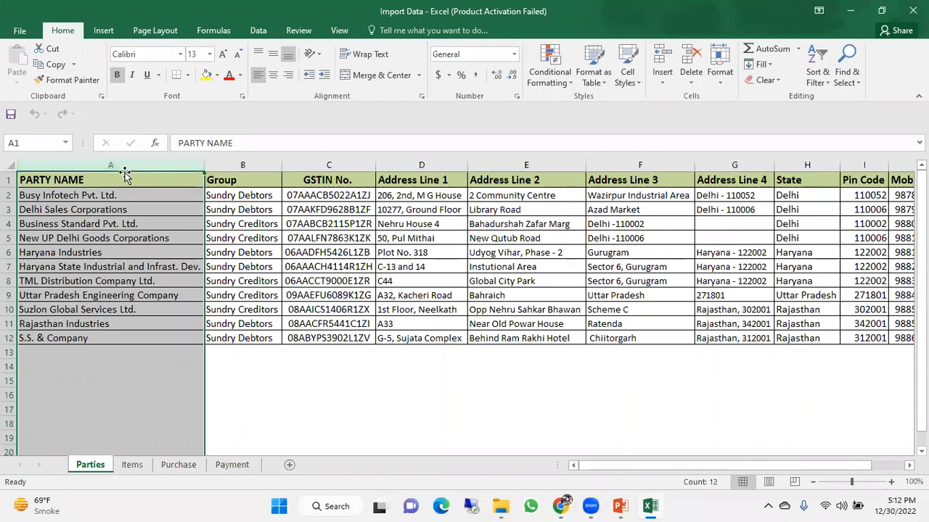
click(87, 197)
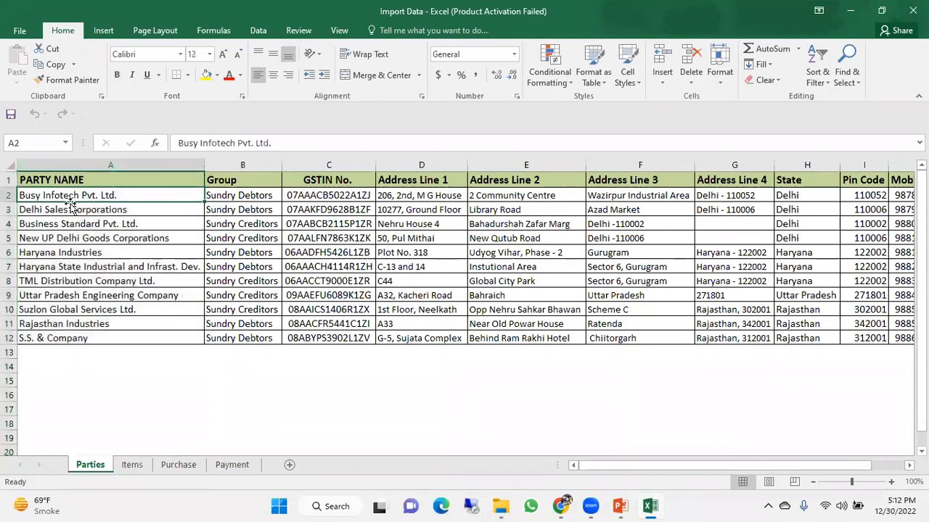
key(Down)
key(Down)
key(Down)
key(Down)
key(Down)
key(Down)
key(Down)
key(Down)
key(Down)
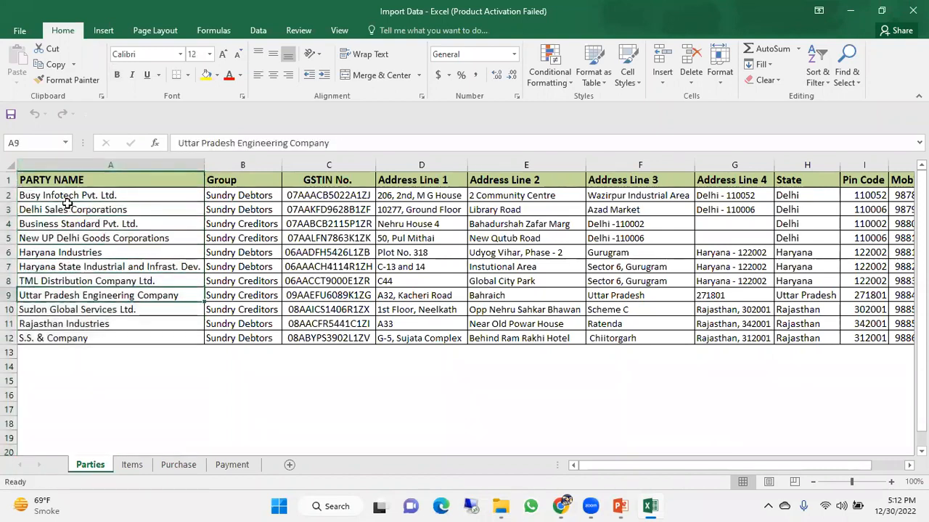
key(Up)
key(Up)
key(Up)
key(Up)
key(Up)
key(Up)
key(Up)
key(Up)
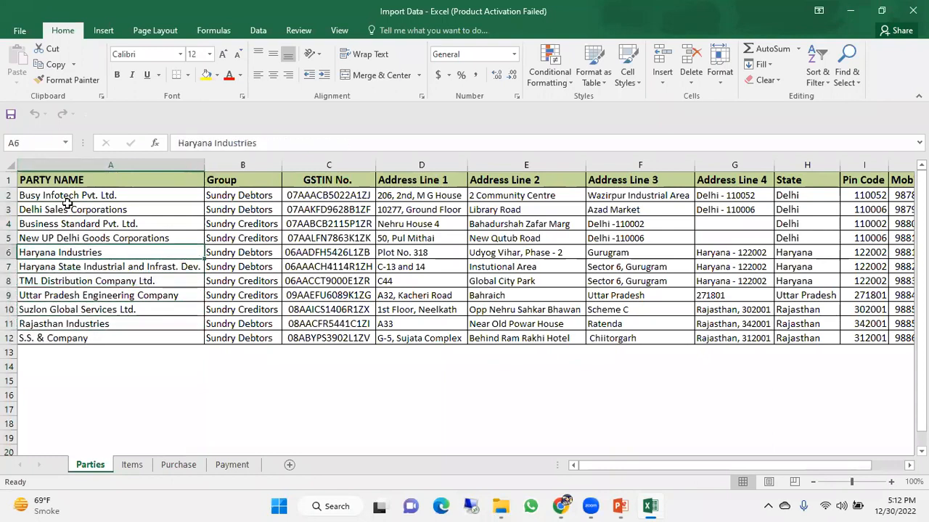
Examine the Group column to see which account group each party belongs to.
click(220, 164)
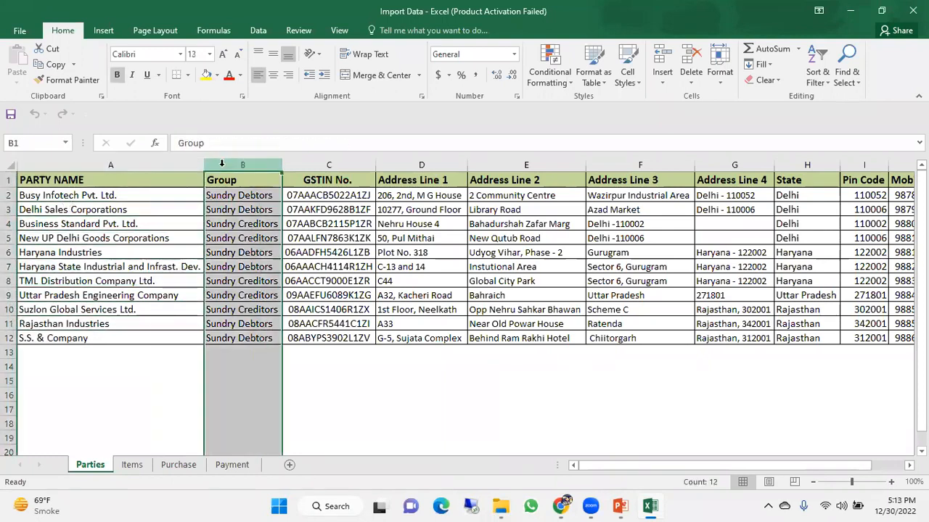
click(230, 210)
key(Up)
key(Up)
key(Down)
key(Down)
key(Down)
key(Down)
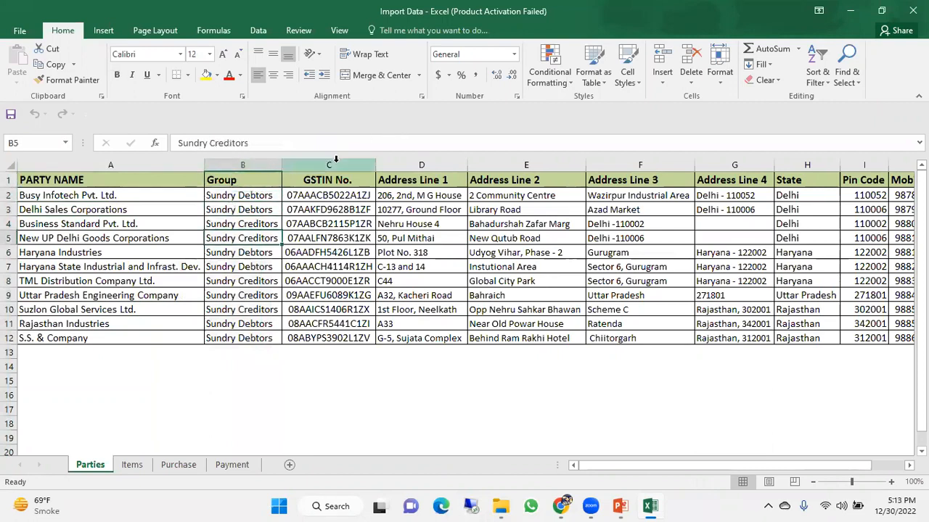
Review the parties' entries in the GSTIN No. column.
click(330, 164)
click(315, 194)
key(Down)
key(Down)
key(Down)
key(Down)
key(Down)
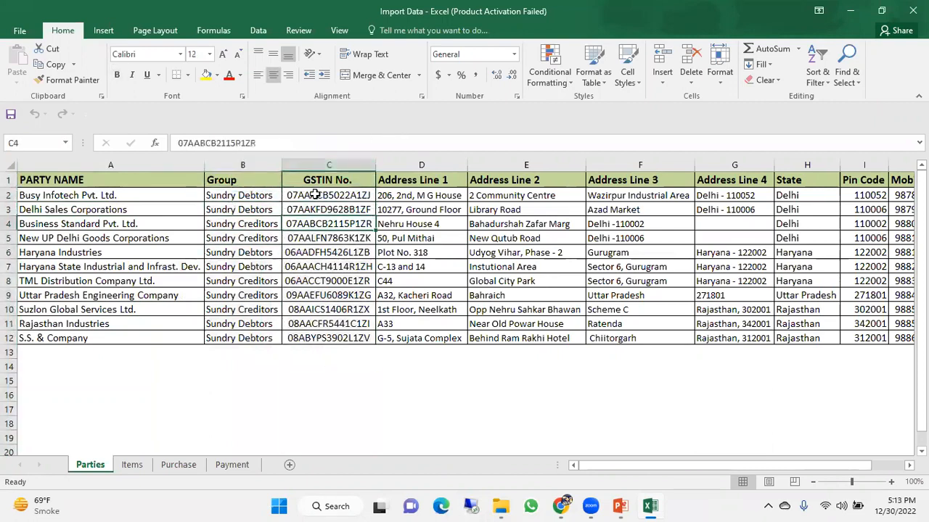
key(Up)
key(Up)
key(Up)
key(Up)
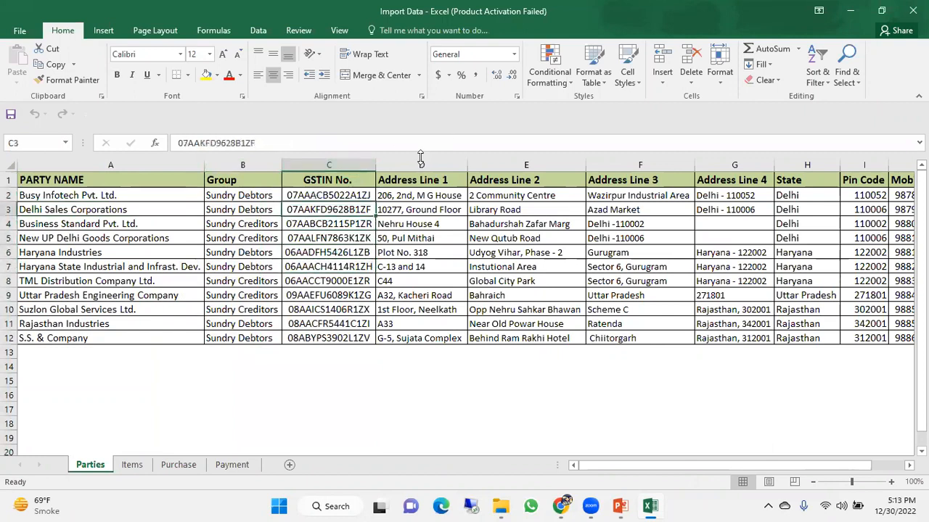
Review the four address line columns together with the State, Pin Code and Mobile No. columns.
drag(436, 159, 707, 161)
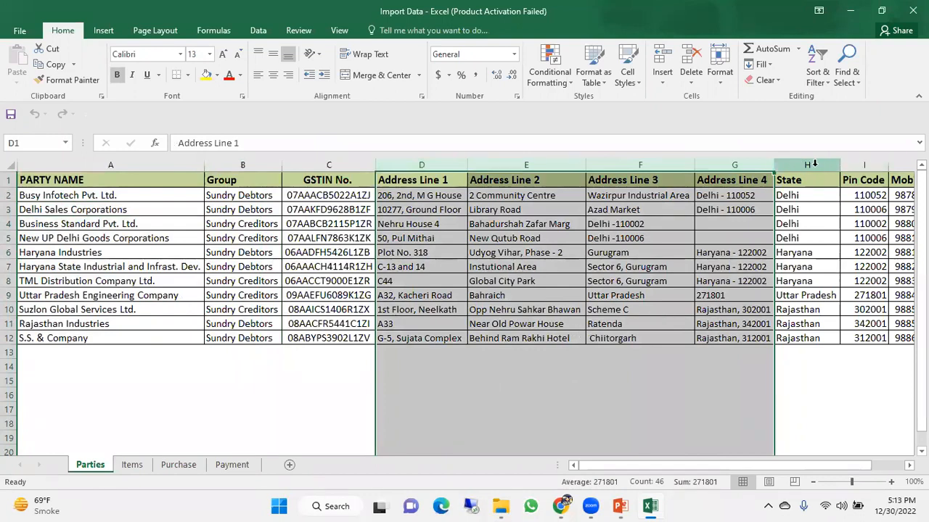
click(815, 164)
click(863, 163)
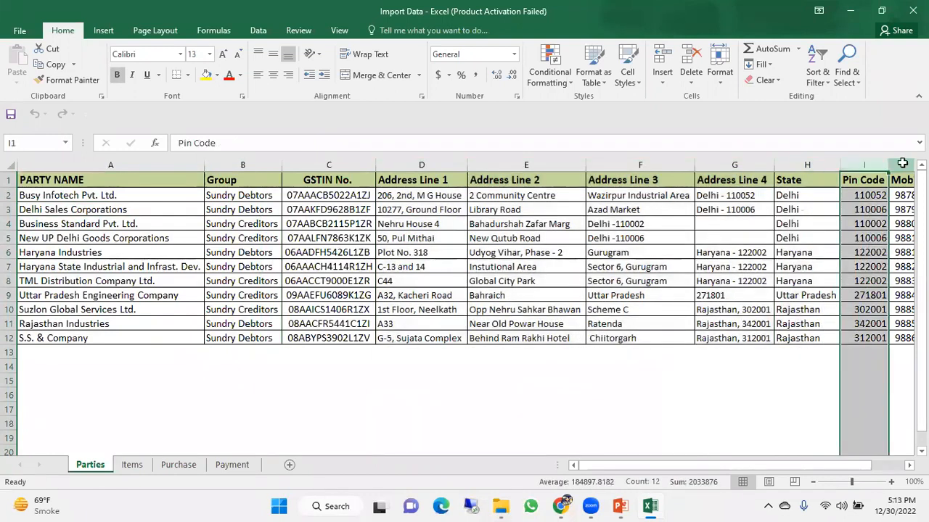
click(902, 163)
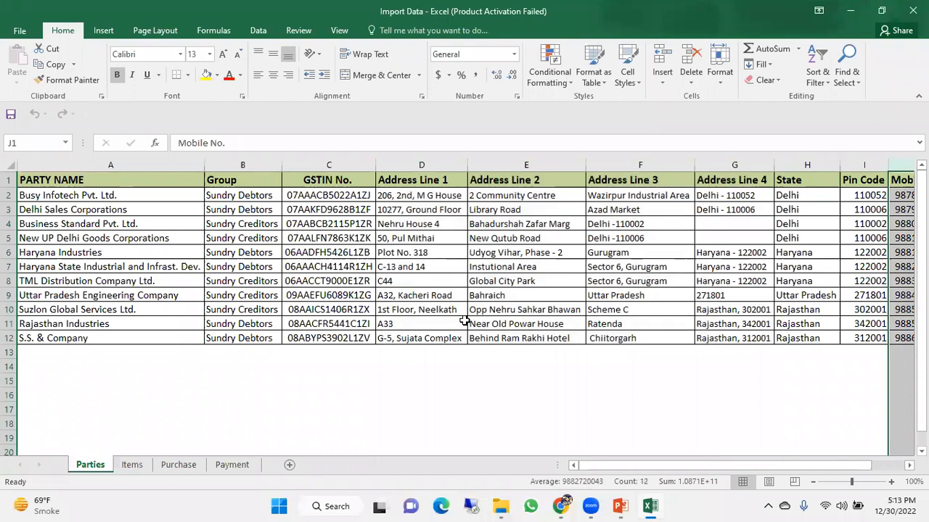
Recheck the individual party names and their Group column before importing.
click(121, 161)
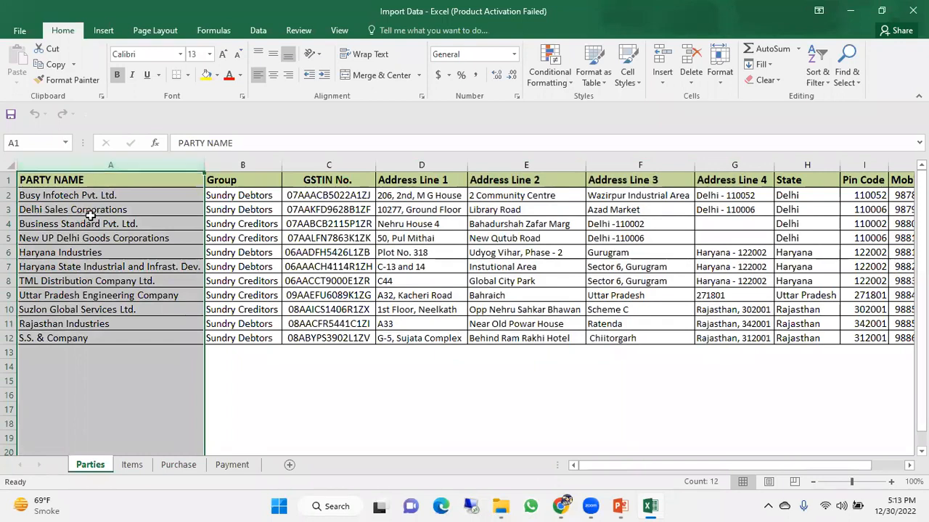
click(9, 195)
click(53, 195)
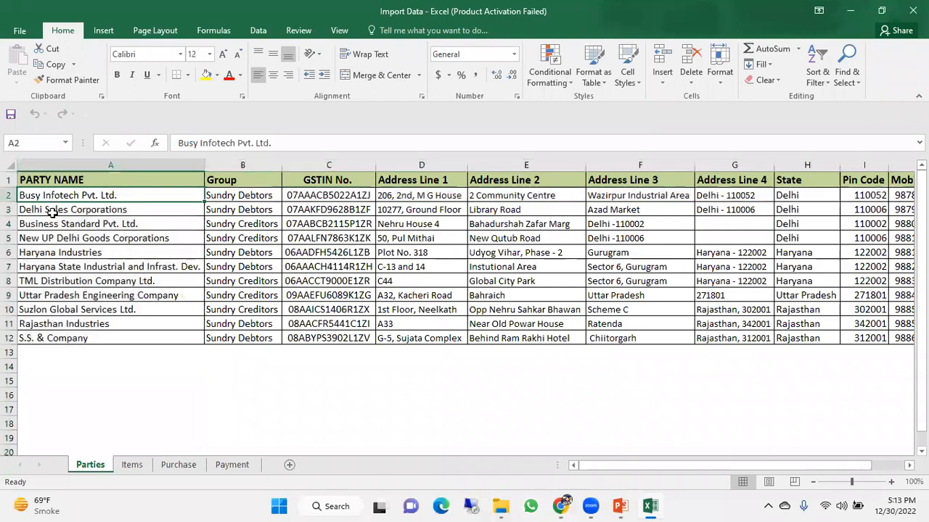
click(52, 211)
click(54, 197)
click(54, 207)
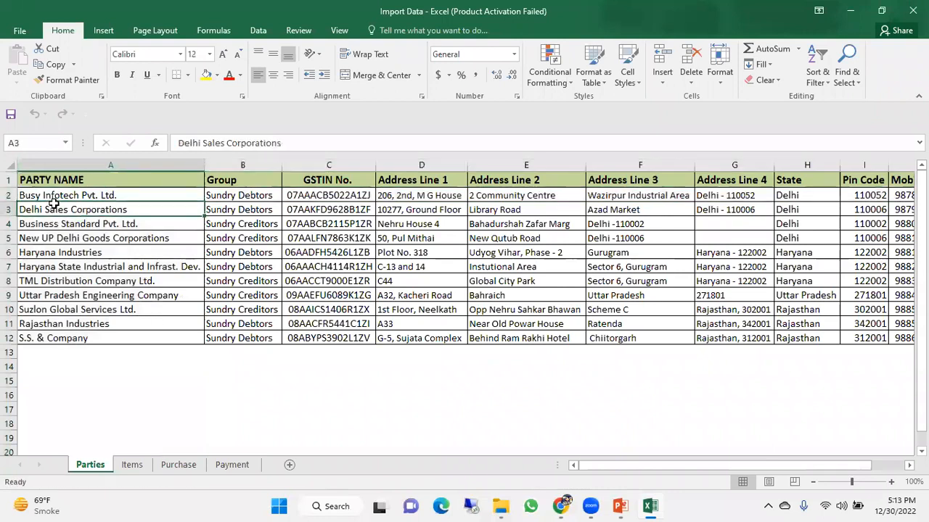
click(55, 240)
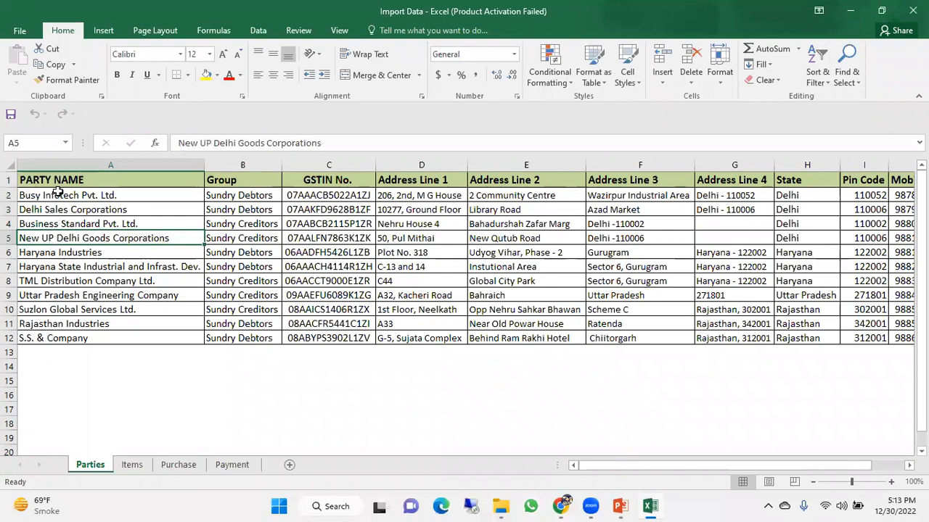
click(241, 161)
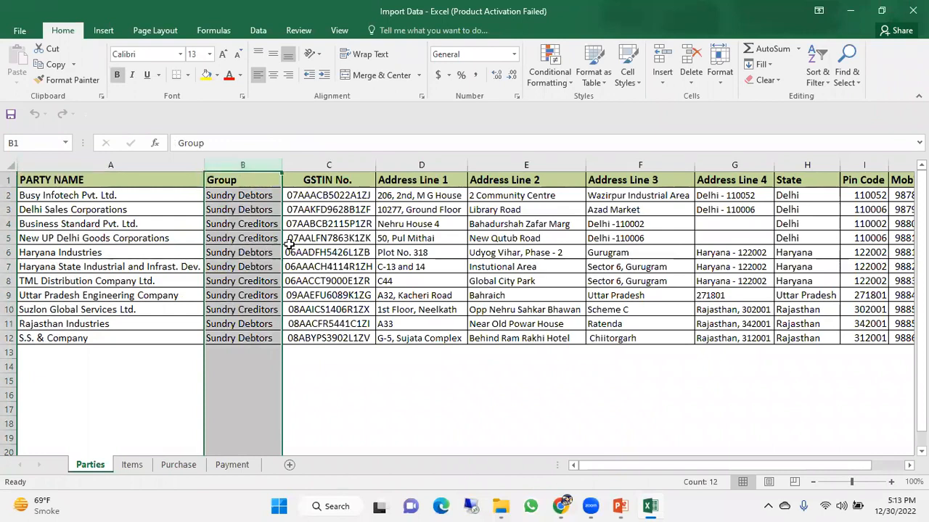
click(251, 435)
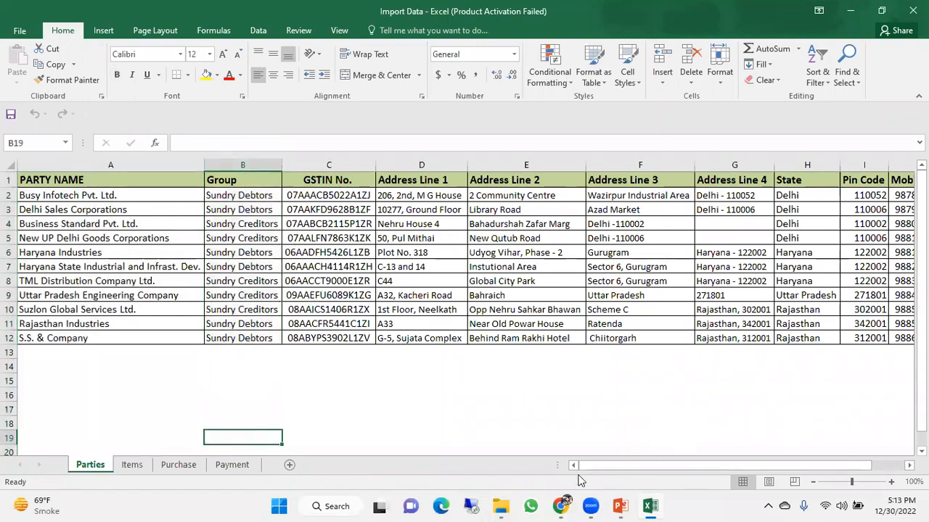
Switch to Busy through the Webinar desktop shortcut and open the company Import Data From MS EXCEL for F.Y. 2022-23.
mouse_move(557, 500)
key(super+d)
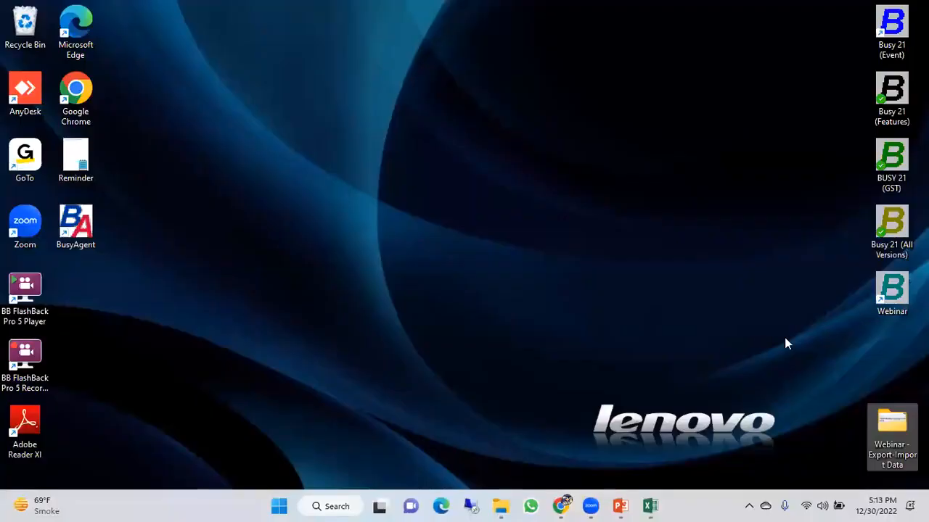
double_click(892, 297)
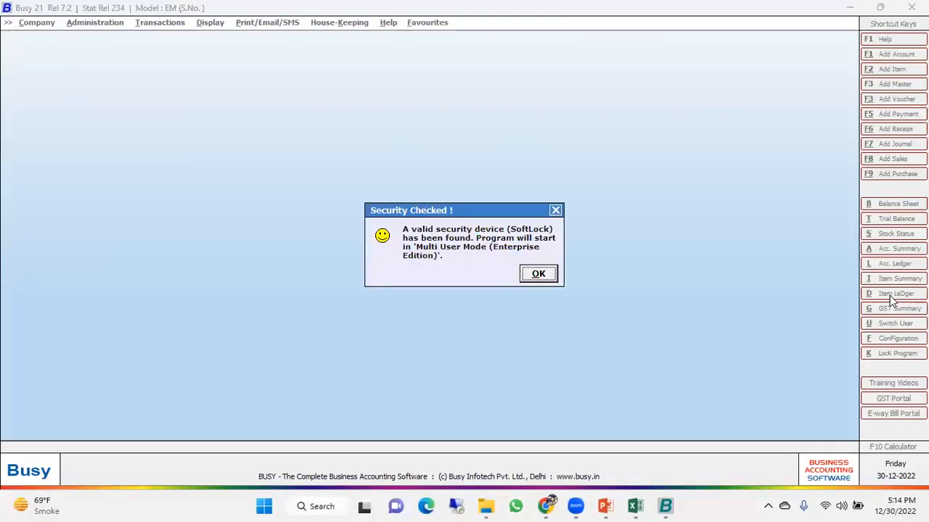
key(Return)
key(Return)
key(Return)
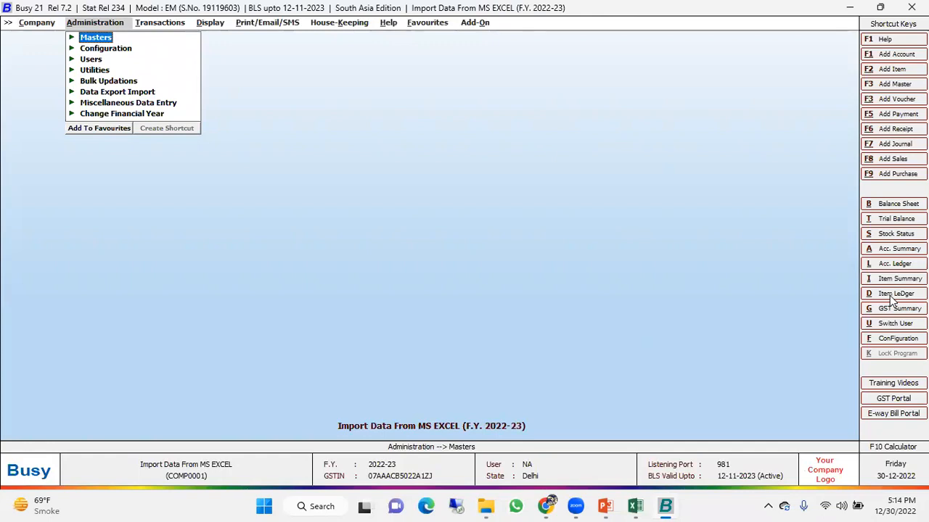
Expand the Import Masters from MS Excel options within the Data Export Import administration functions.
key(Down)
key(Down)
key(Down)
key(Down)
key(Down)
key(Return)
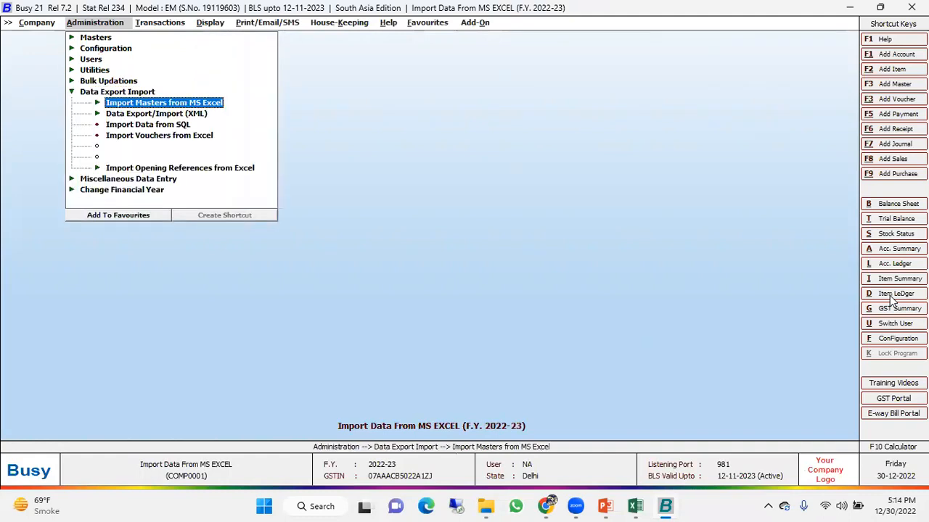
key(Up)
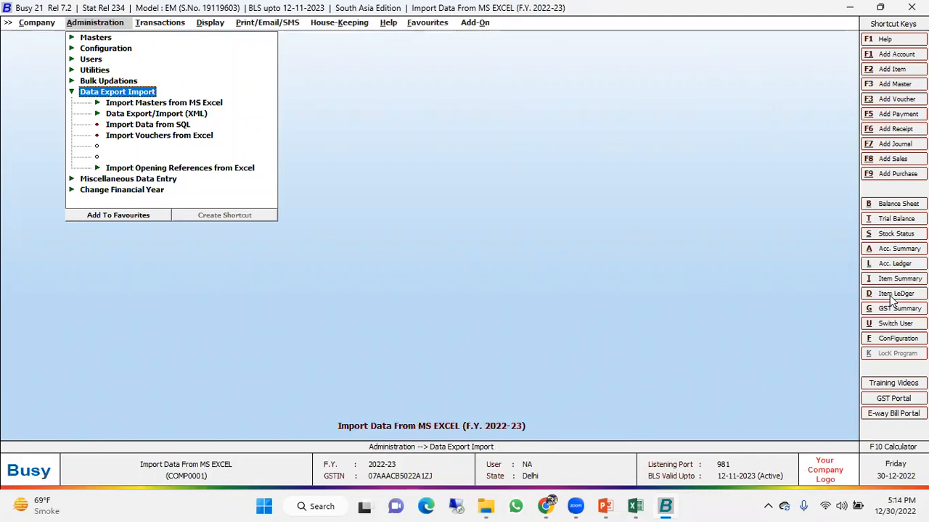
key(Down)
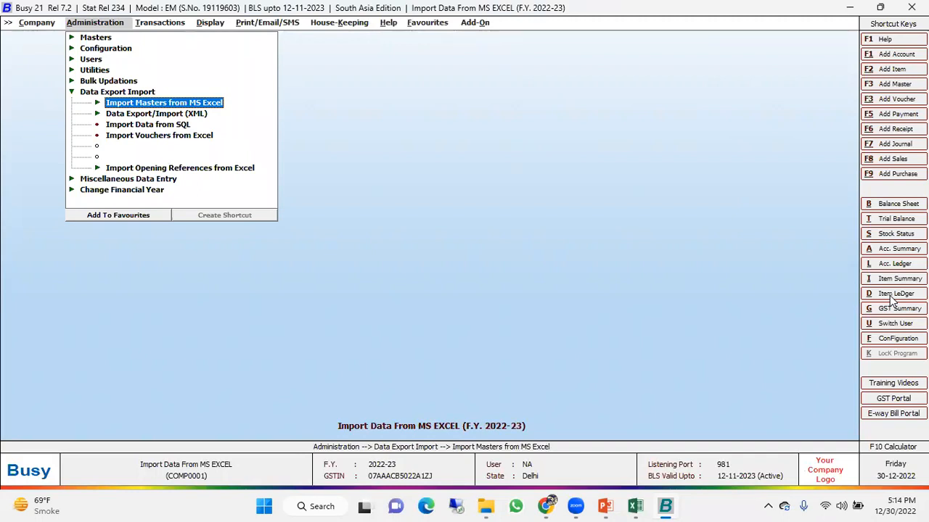
key(Return)
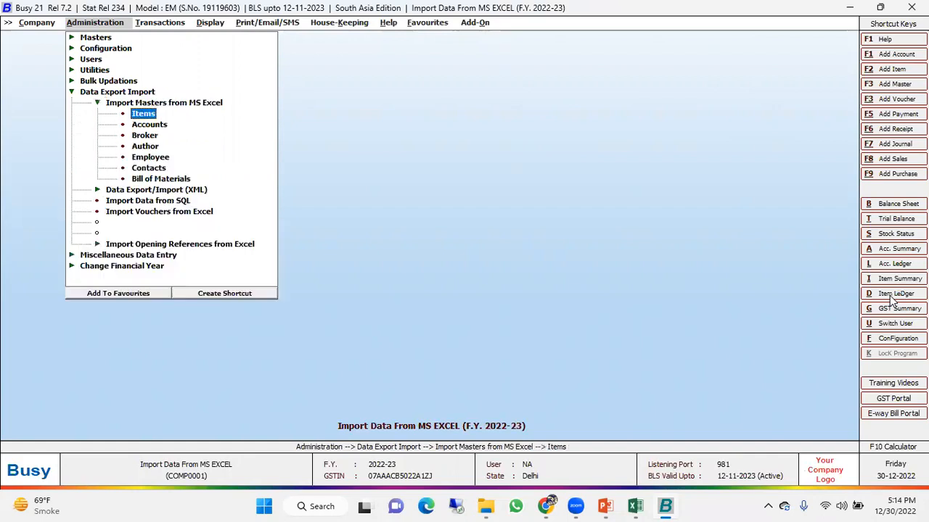
Look through the master types offered for import from Excel, from Items to Bill of Materials.
key(Down)
key(Down)
key(Down)
key(Down)
key(Down)
key(Down)
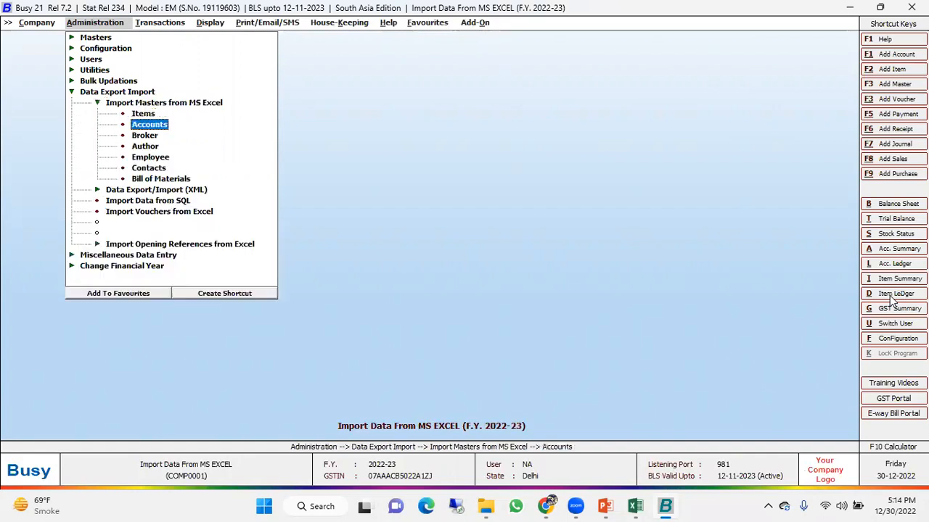
key(Up)
key(Up)
key(Up)
key(Up)
key(Up)
key(Up)
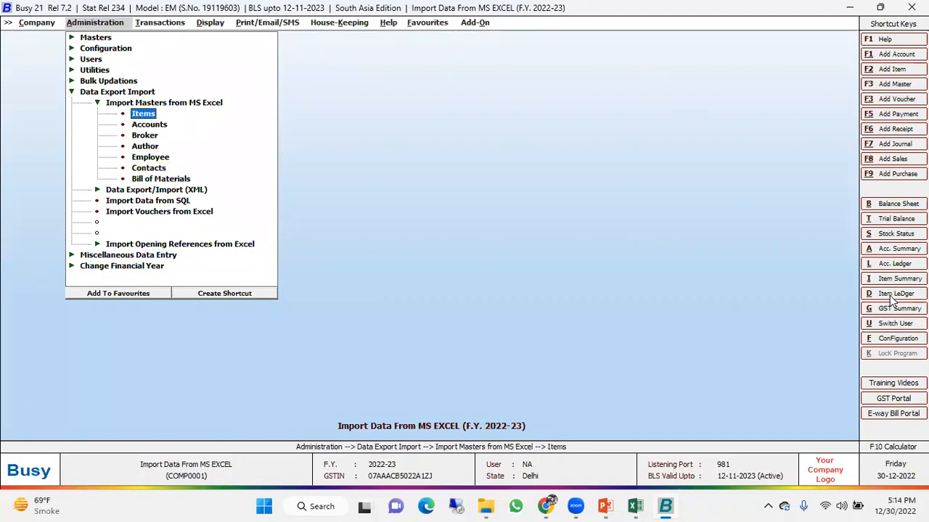
key(Down)
key(Down)
key(Down)
key(Down)
key(Down)
key(Down)
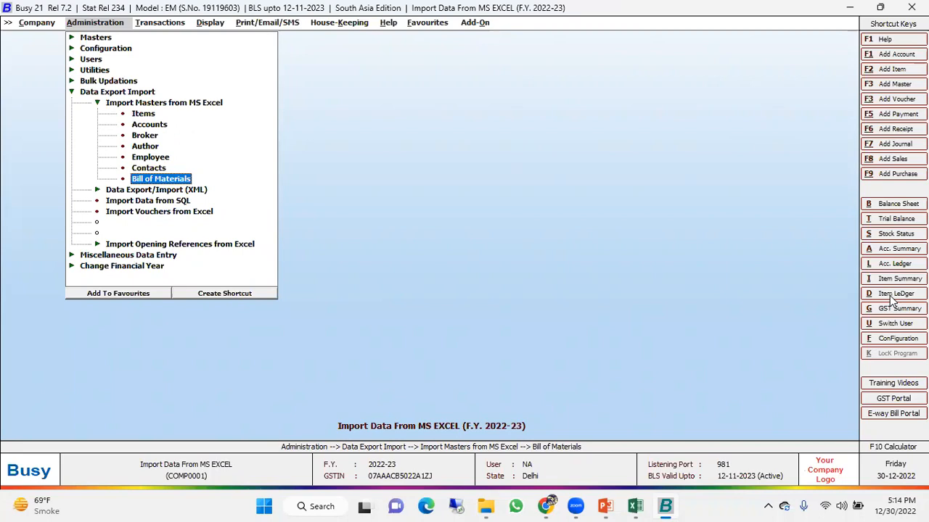
Highlight Accounts as the master type for the Excel import.
key(Up)
key(Up)
key(Up)
key(Up)
key(Up)
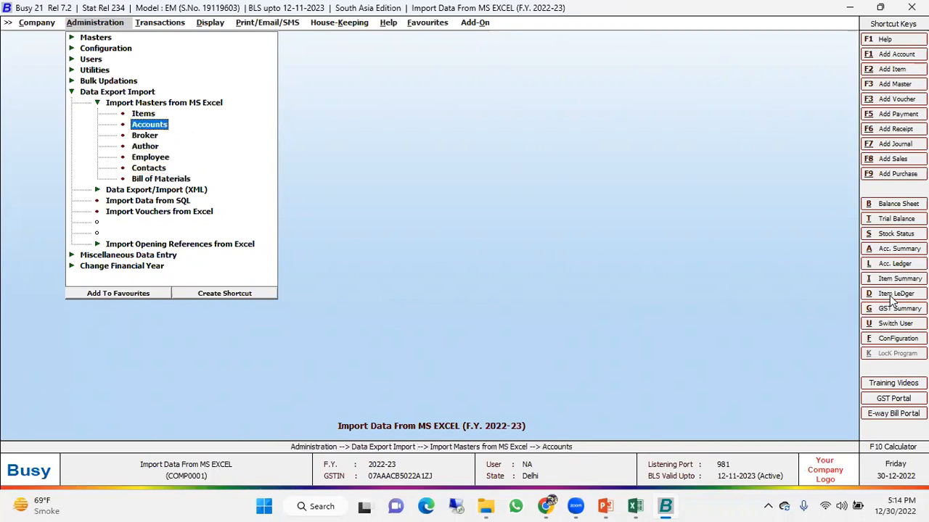
Switch to the Import Data workbook in Excel to view the Parties sheet, and return to Busy.
mouse_move(635, 507)
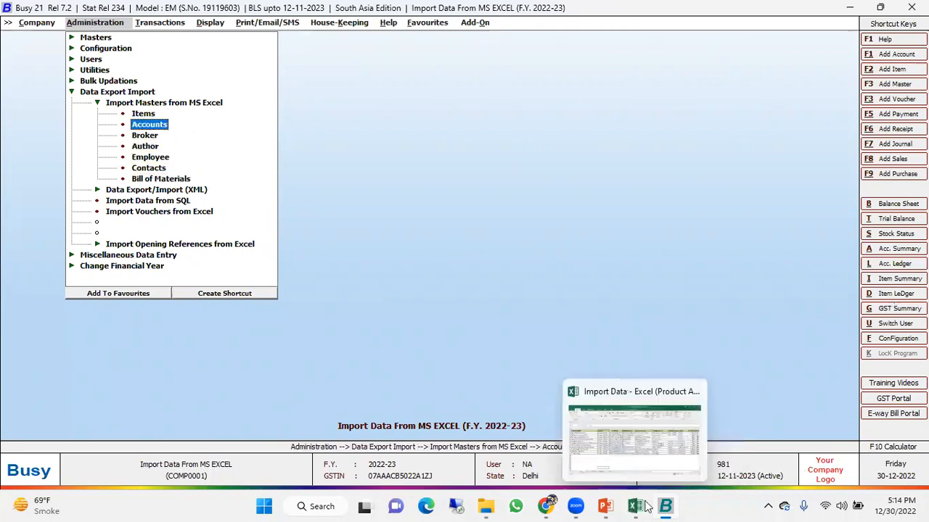
click(639, 443)
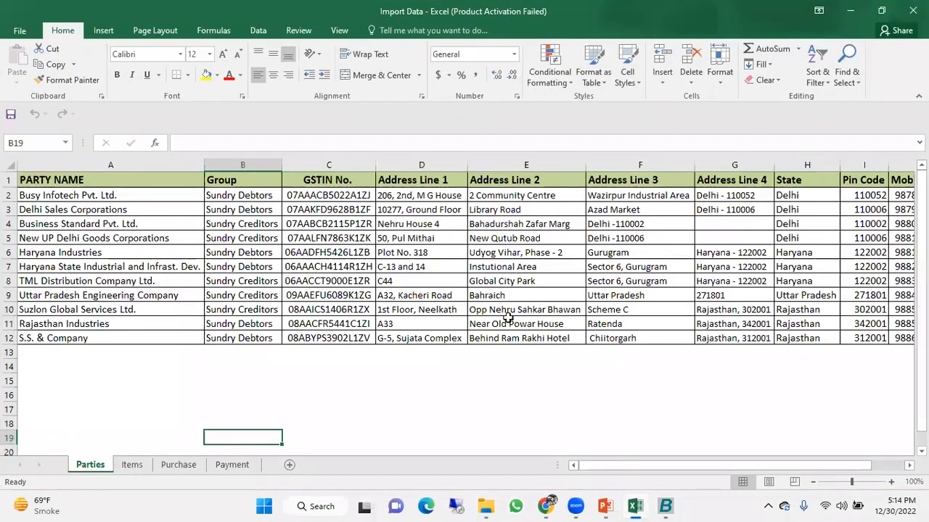
mouse_move(673, 505)
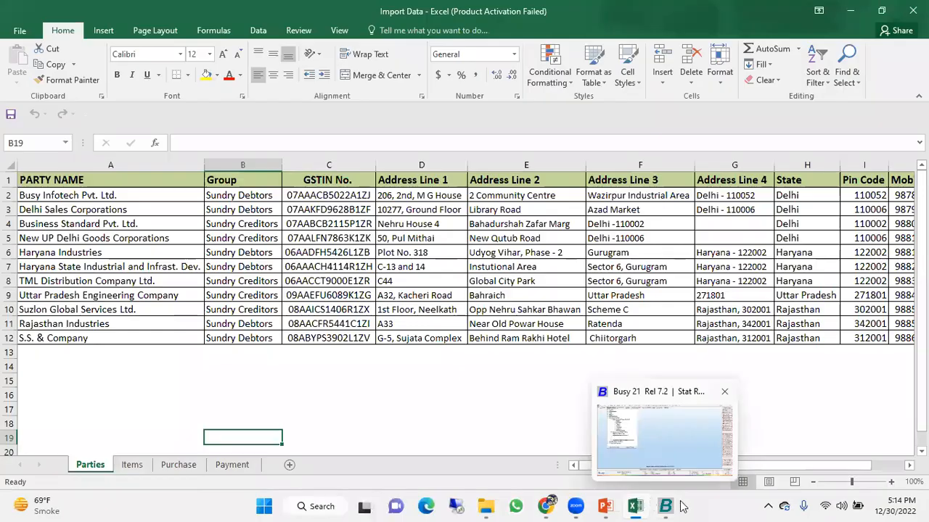
click(651, 388)
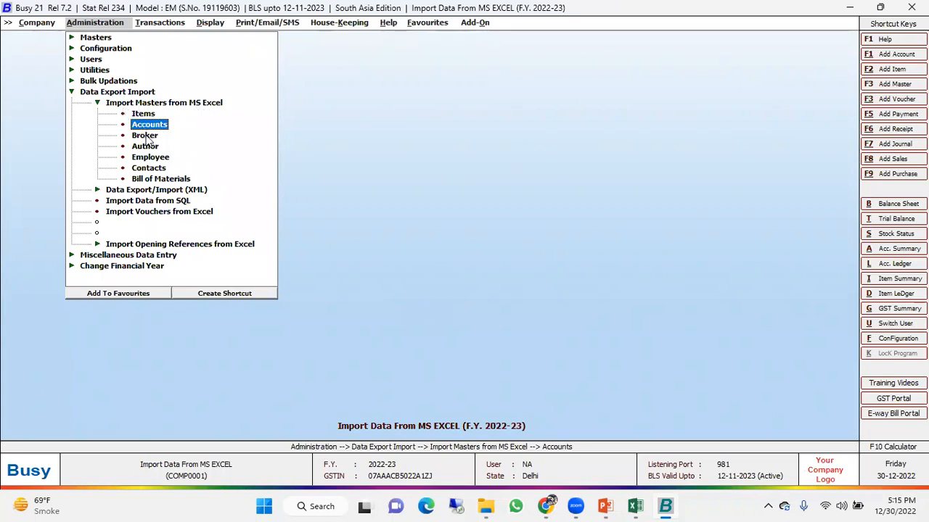
Open the import of account masters from Excel and keep only Add New Master enabled, without Modify Existing Masters.
key(Return)
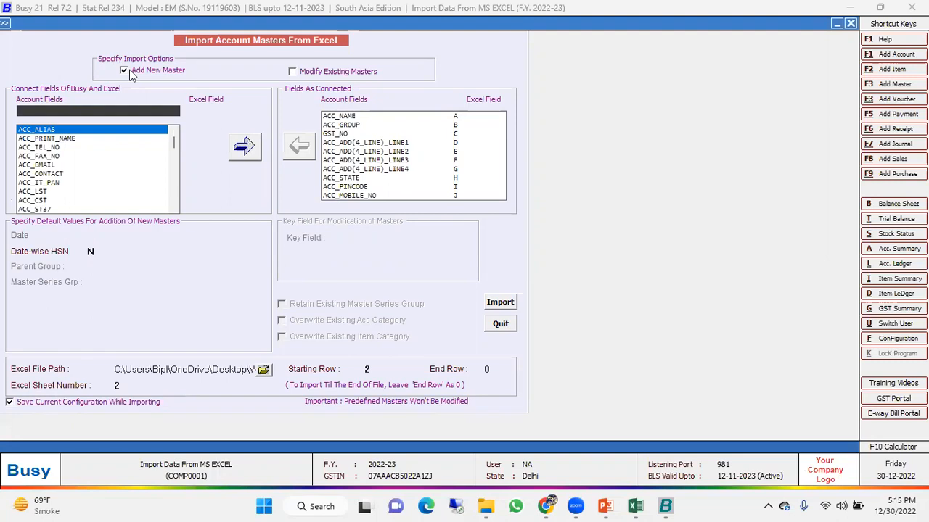
click(309, 73)
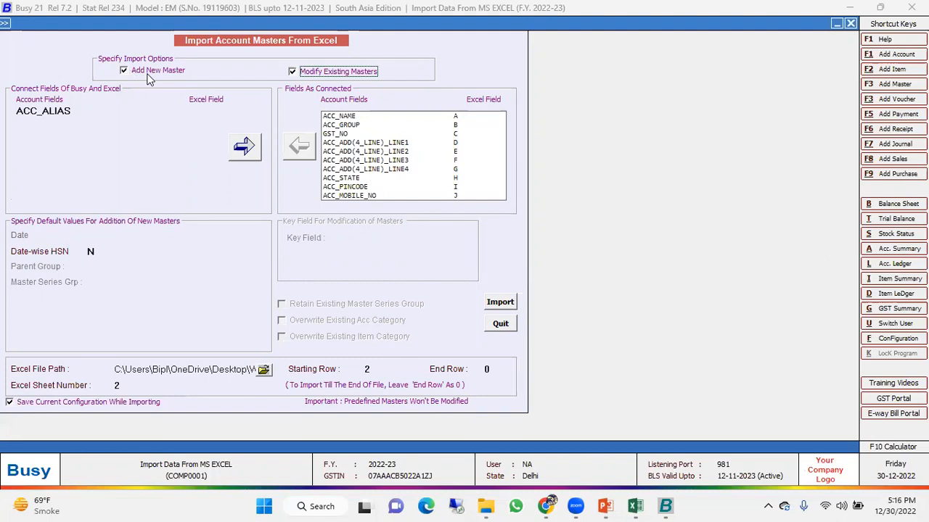
click(305, 71)
click(88, 109)
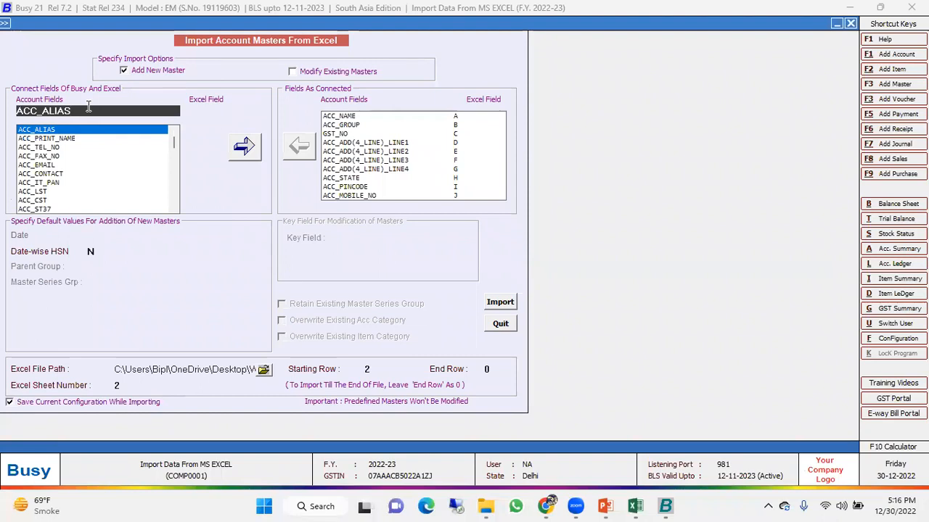
Remove all existing field connections, from ACC_NAME to ACC_MOBILE_NO, from the connected fields.
click(337, 118)
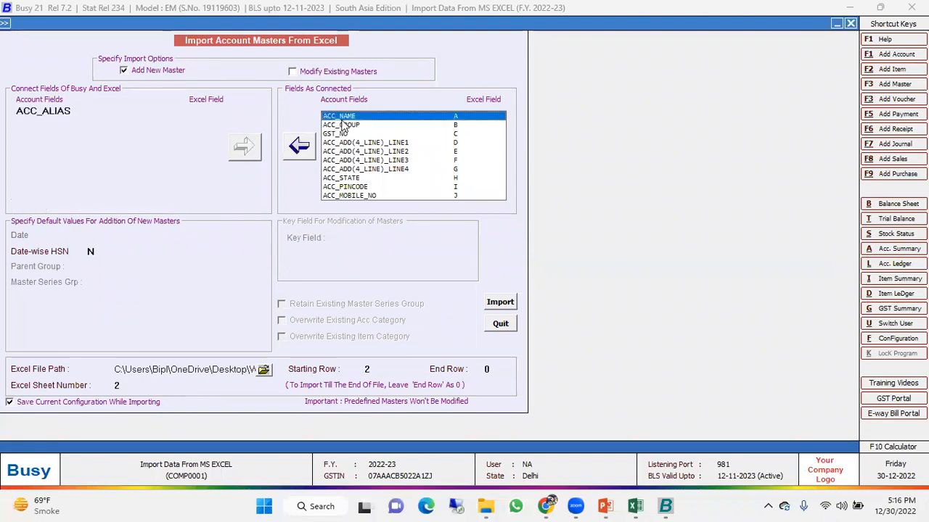
click(299, 148)
click(300, 148)
click(300, 148)
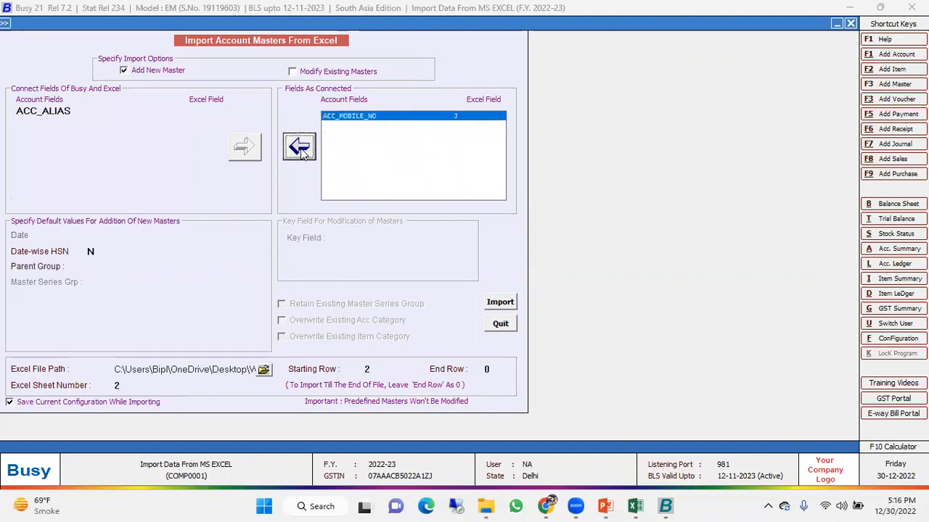
click(300, 148)
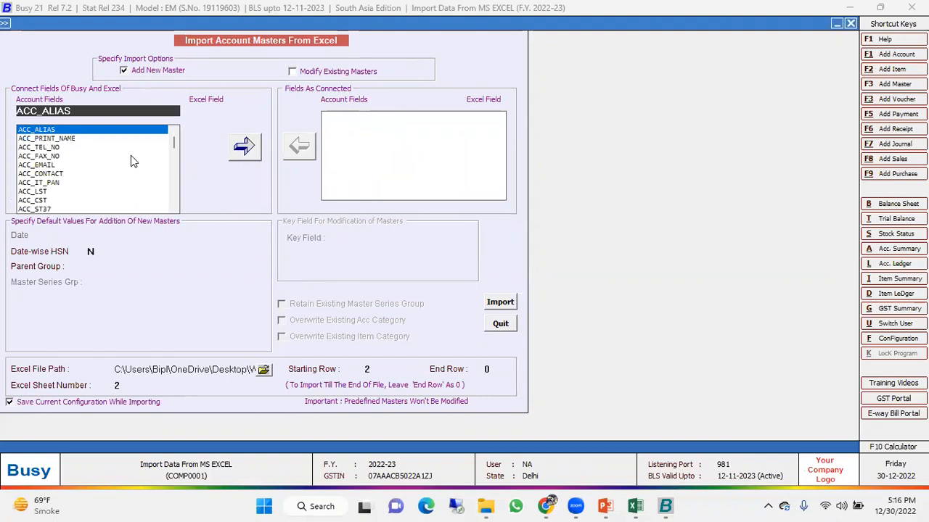
Check the PARTY NAME column in the Excel sheet and connect the Busy field ACC_NAME to Excel column A.
key(alt+Tab)
click(113, 166)
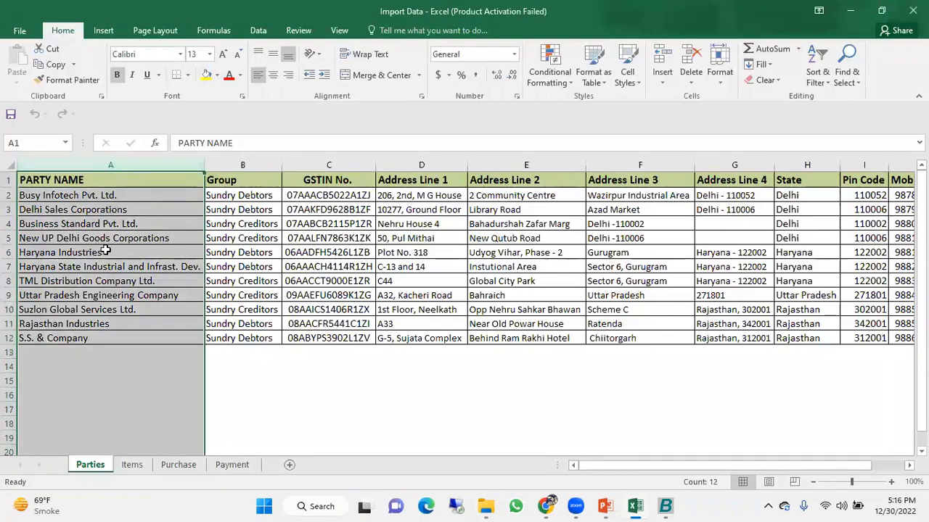
key(alt+Tab)
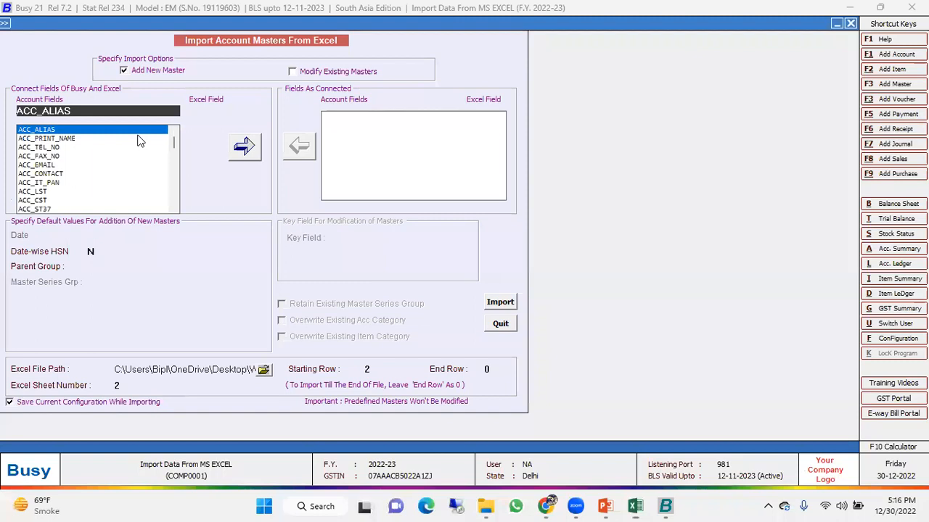
text(acc)
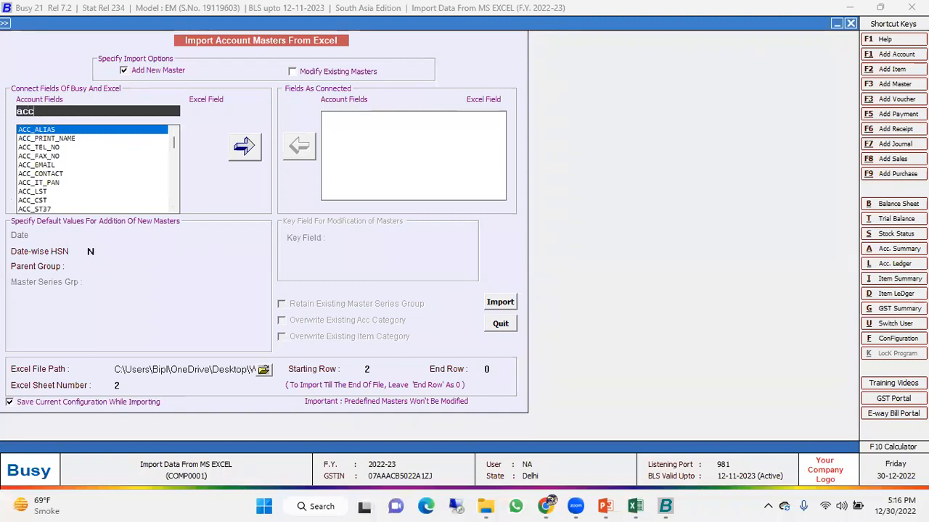
text(_name)
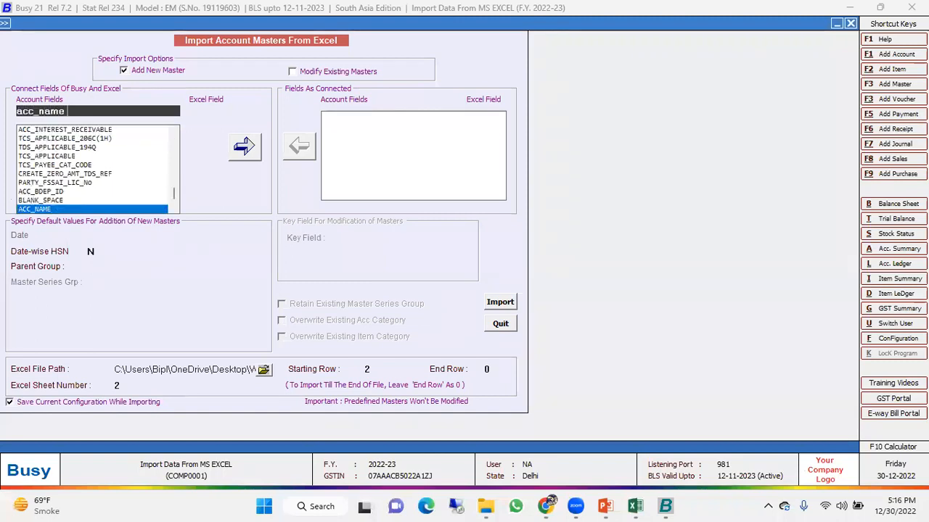
key(Return)
key(alt+Tab)
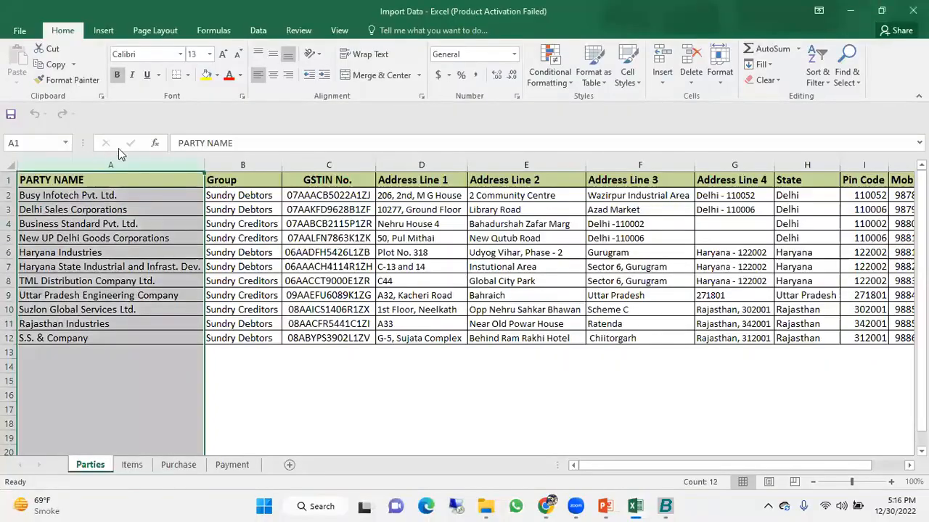
key(alt+Tab)
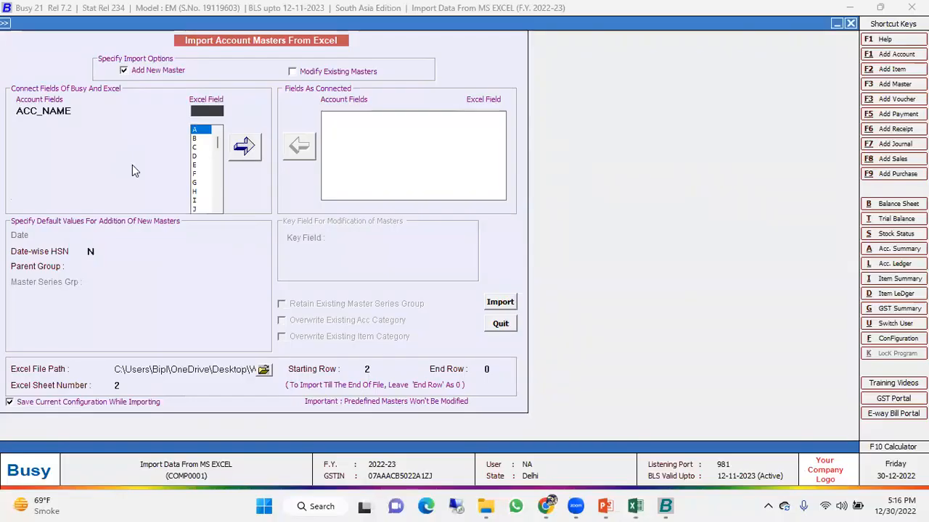
key(Return)
key(Return)
Check the Group column in the Excel sheet and connect the Busy field ACC_GROUP to Excel column B.
key(alt+Tab)
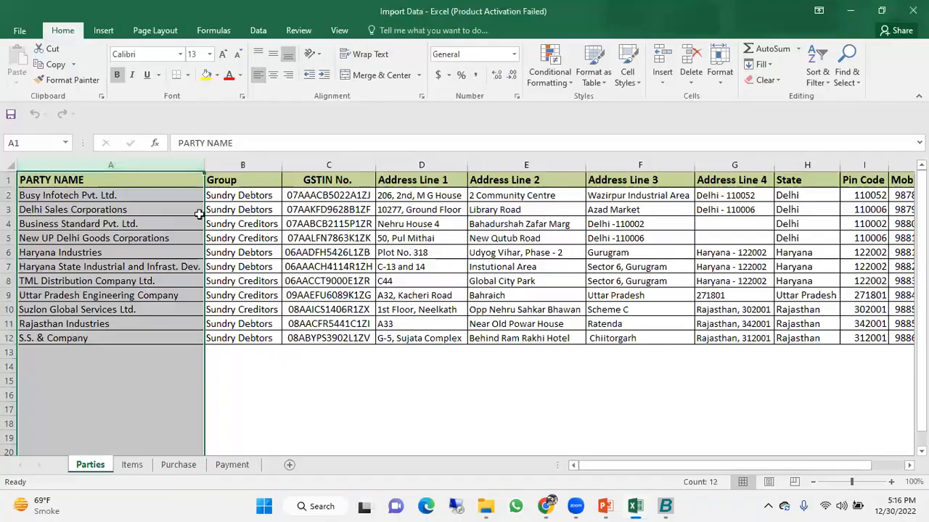
click(243, 166)
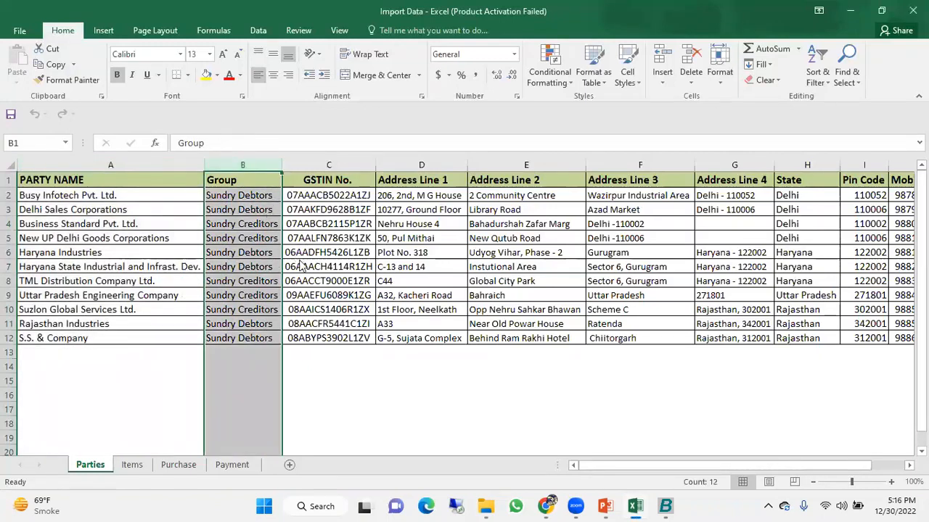
key(alt+Tab)
text(accoun)
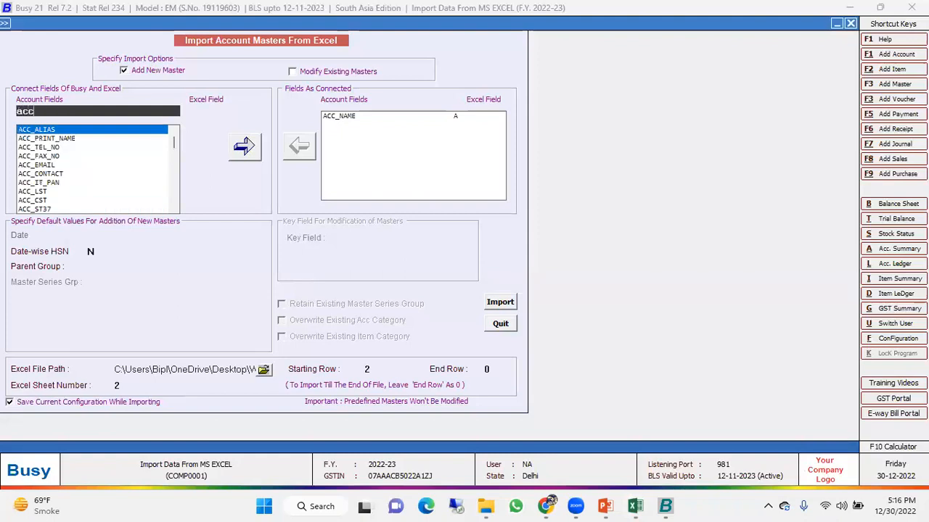
key(BackSpace)
key(BackSpace)
key(BackSpace)
text(_group)
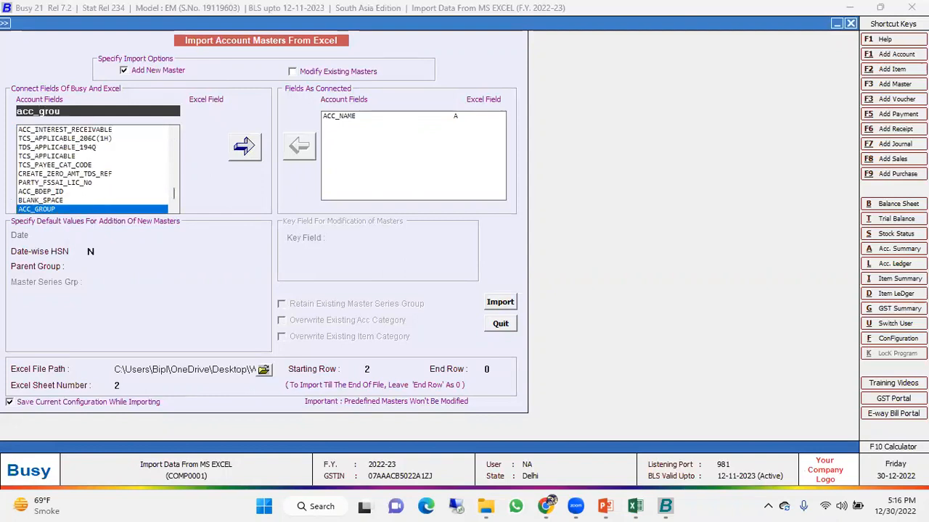
key(Return)
key(Return)
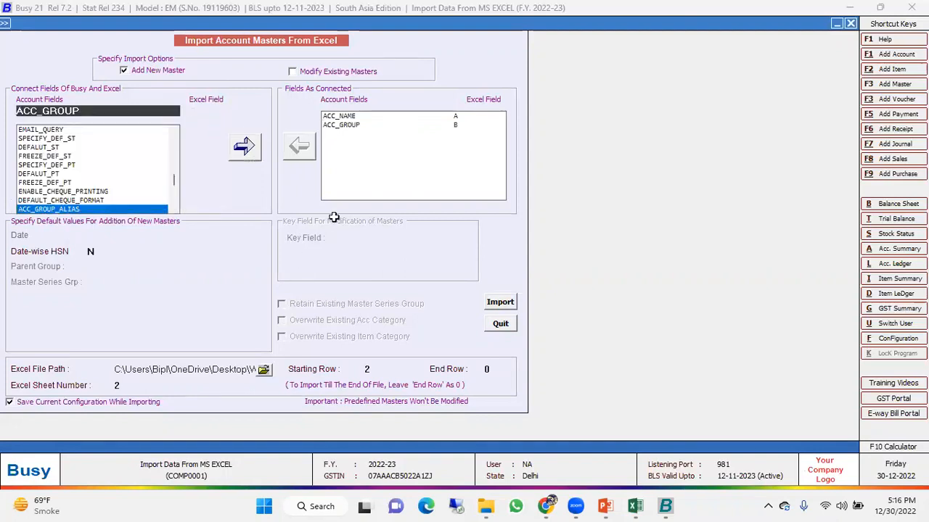
Check the GSTIN No. column in the Excel sheet and connect the Busy field GST_NO to Excel column C.
key(alt+Tab)
click(333, 161)
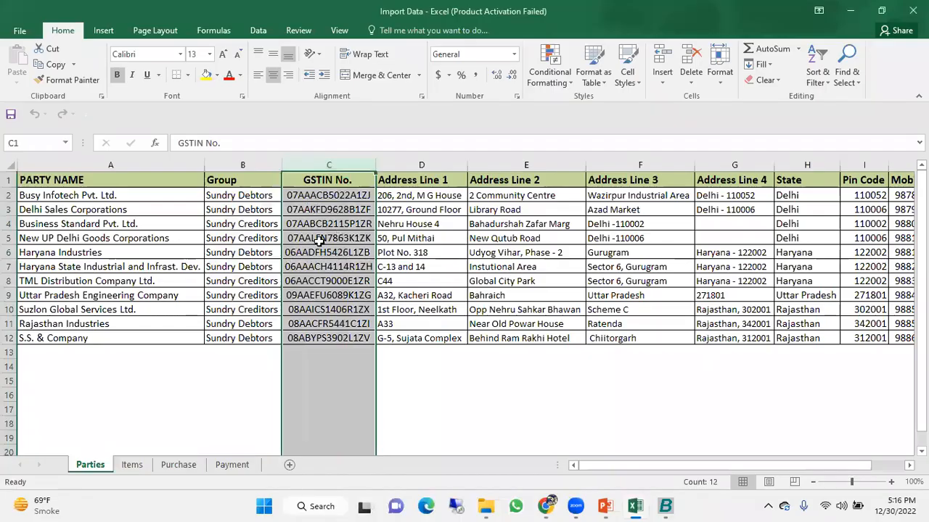
key(alt+Tab)
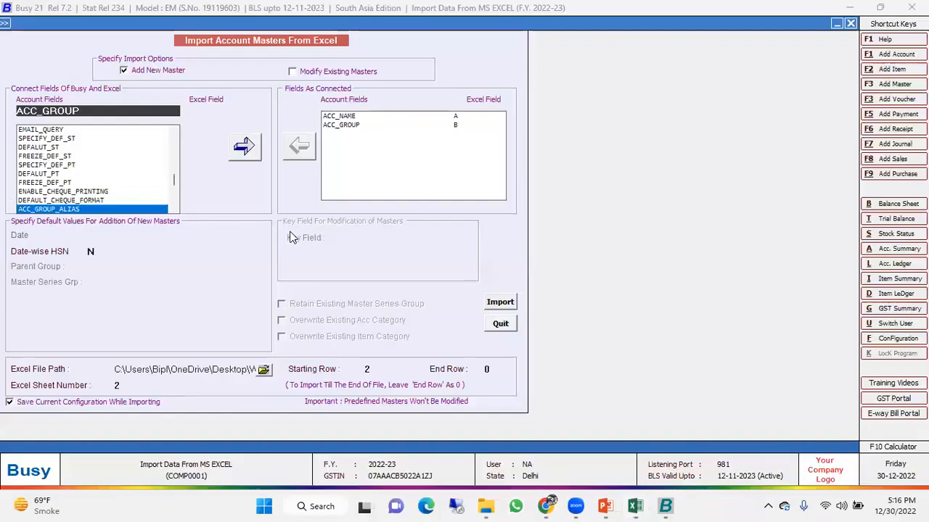
text(Gst)
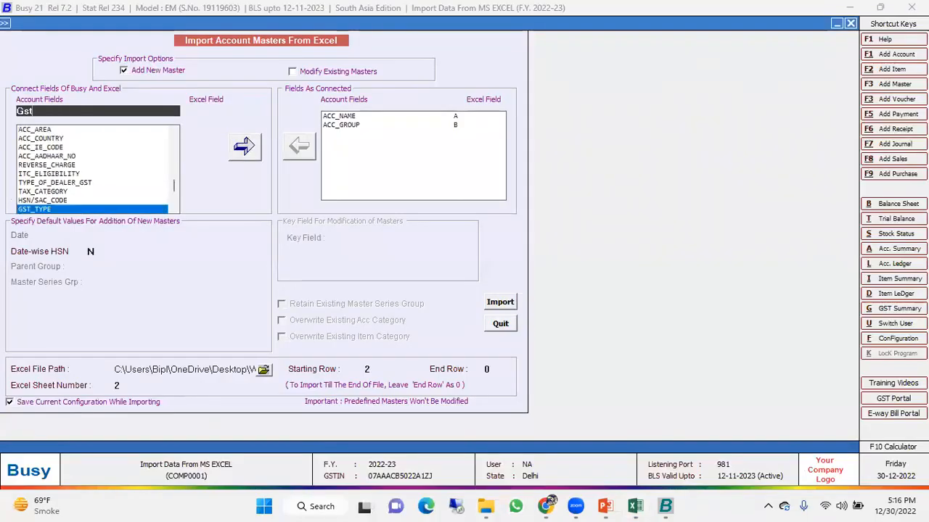
text(_no)
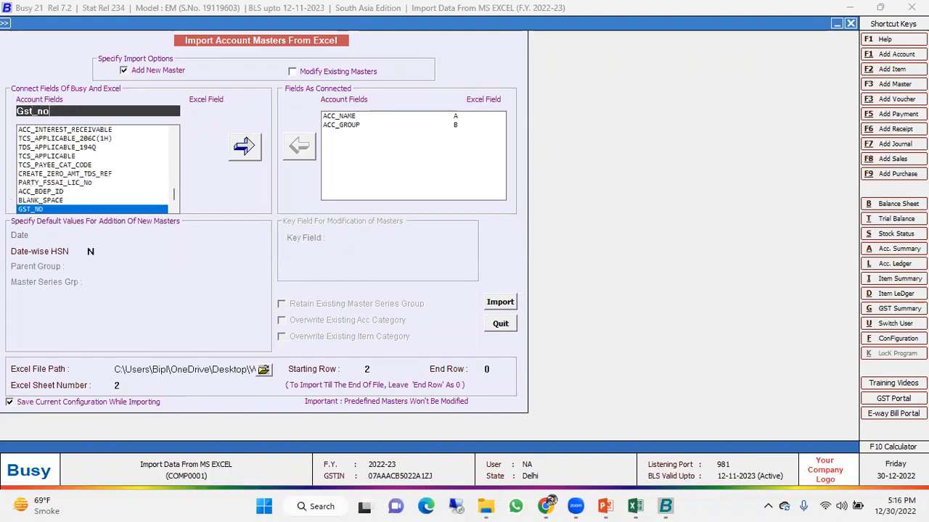
key(Return)
key(Escape)
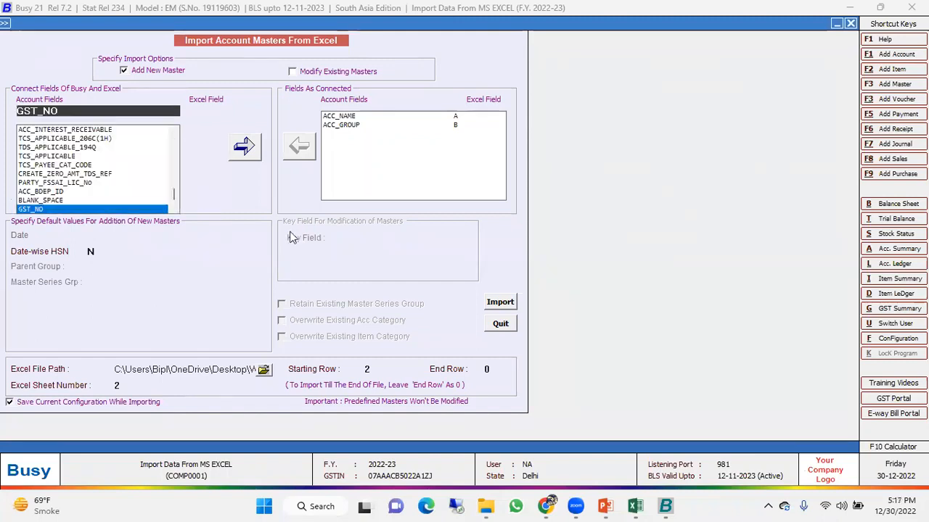
key(Return)
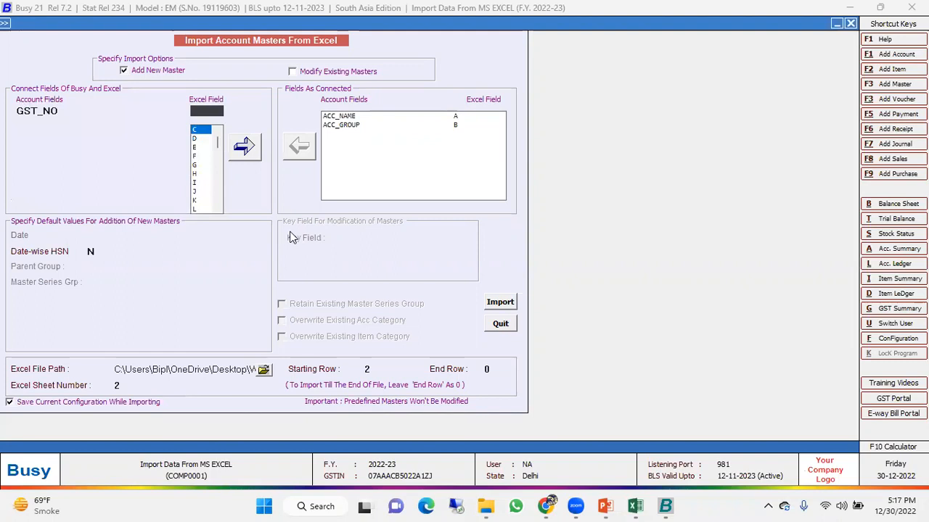
key(Return)
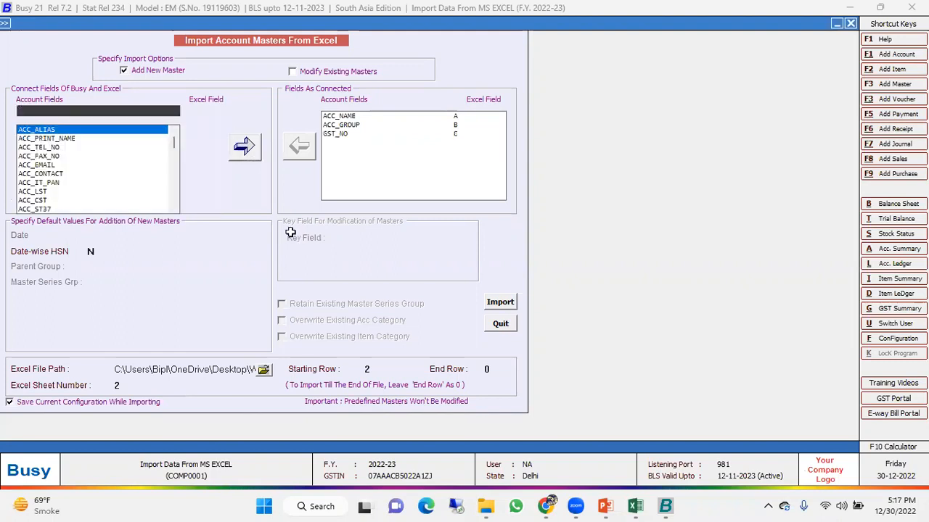
Check the Address Line 1 column in the Excel sheet and connect ACC_ADD(4_LINE)_LINE1 to Excel column D.
key(alt+Tab)
click(411, 164)
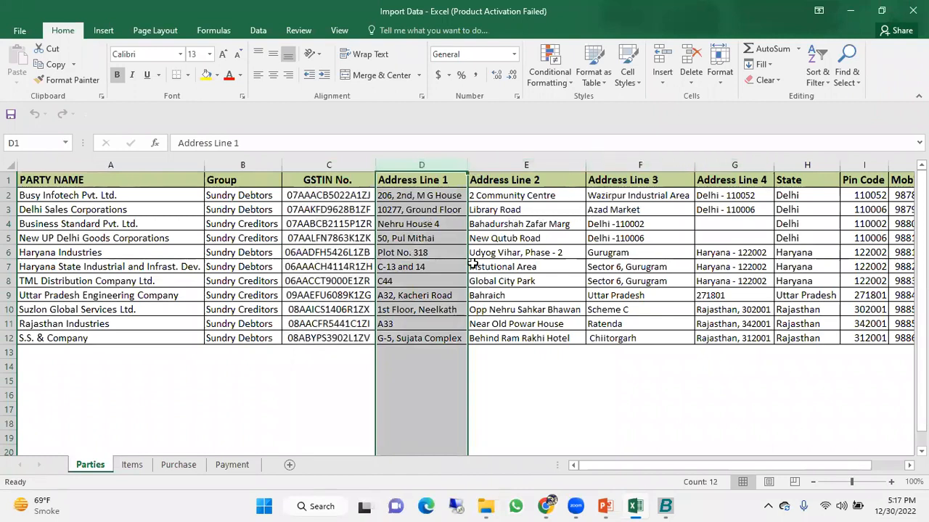
key(alt+Tab)
text(add)
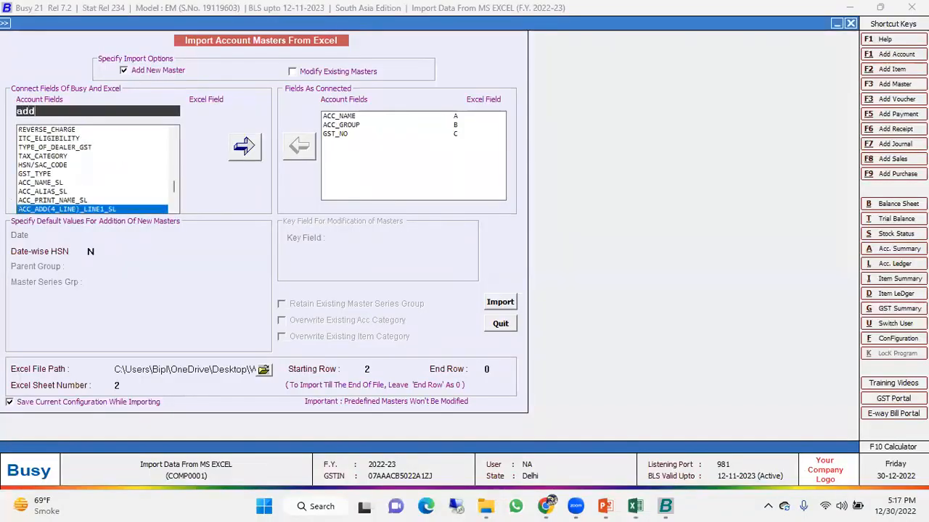
key(Up)
key(Up)
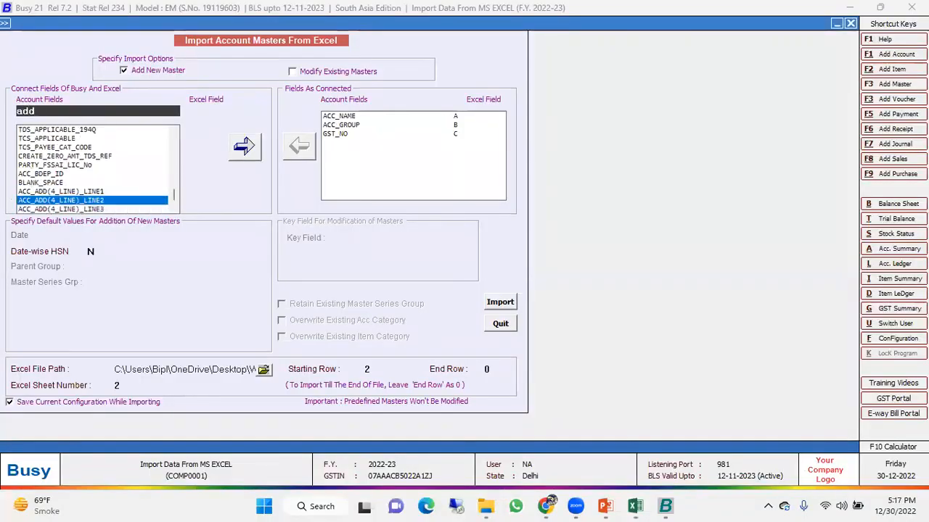
key(Return)
key(Return)
key(Return)
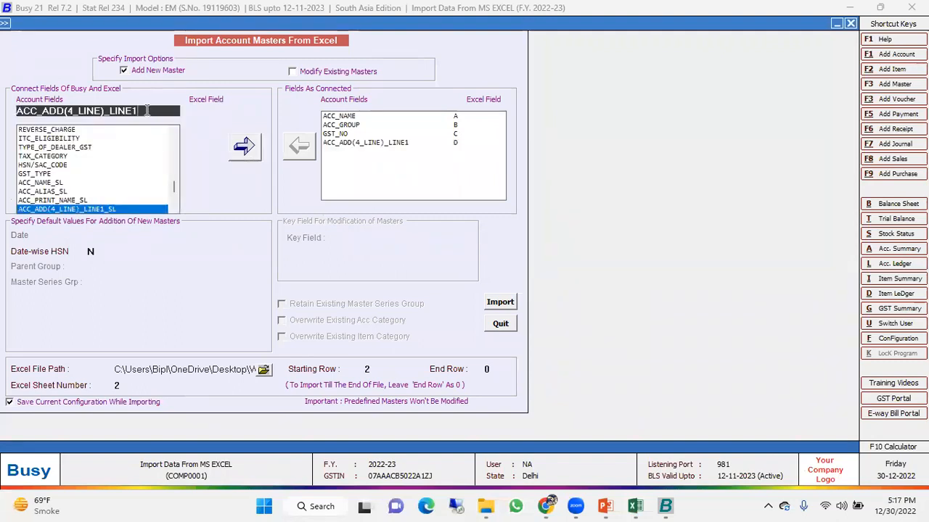
Connect the second address line field, ACC_ADD(4_LINE)_LINE2, to Excel column E.
key(BackSpace)
text(2)
key(Down)
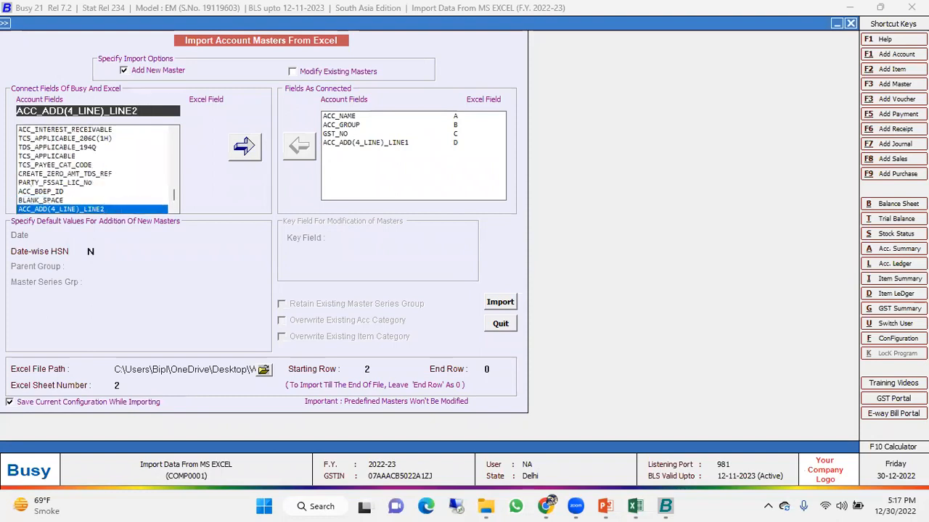
key(Return)
key(Return)
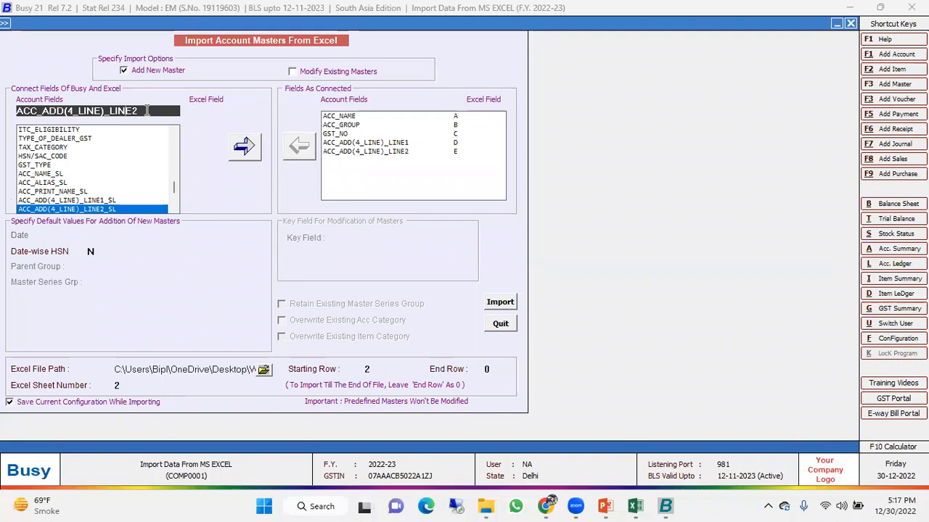
Connect the address fields ACC_ADD(4_LINE)_LINE3 to Excel column F and ACC_ADD(4_LINE)_LINE4 to Excel column G.
key(BackSpace)
text(3)
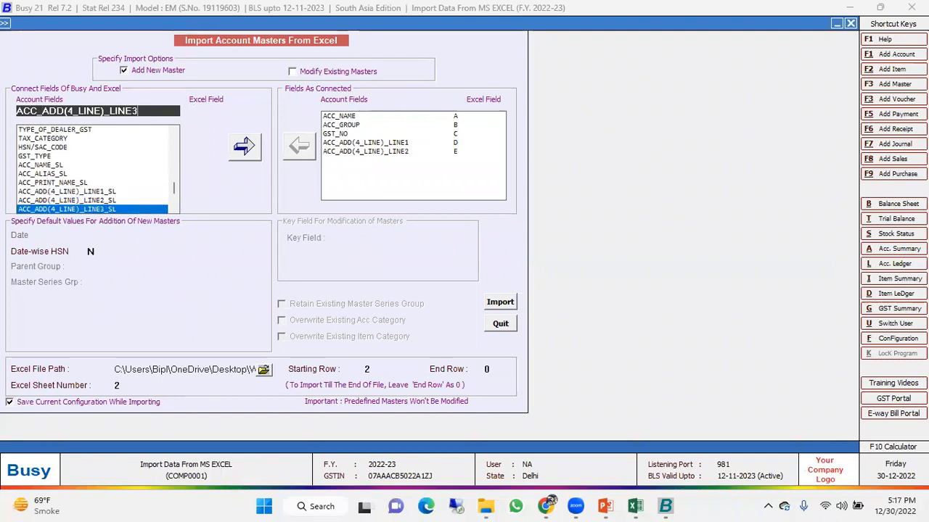
key(Return)
key(Return)
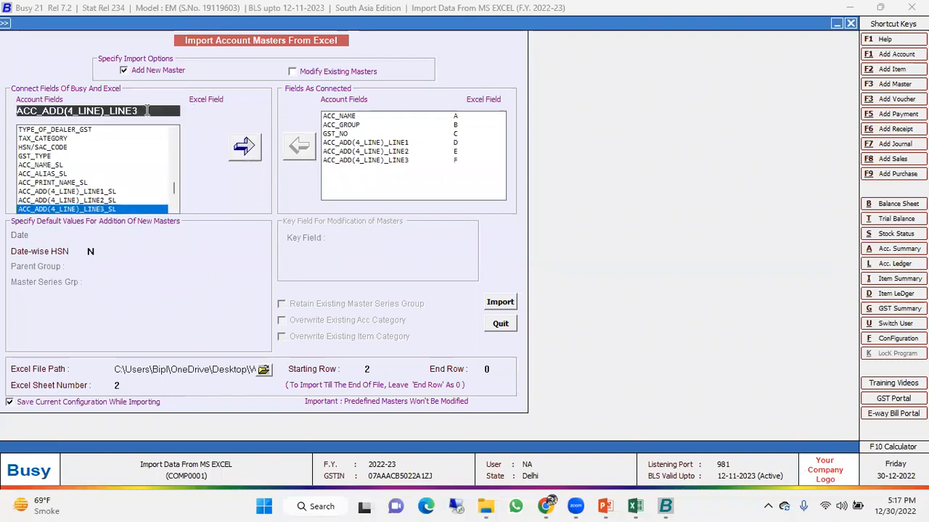
key(BackSpace)
text(4)
key(Return)
key(Return)
Check the address and State columns in the Excel sheet and connect the Busy field ACC_STATE to Excel column H.
key(alt+Tab)
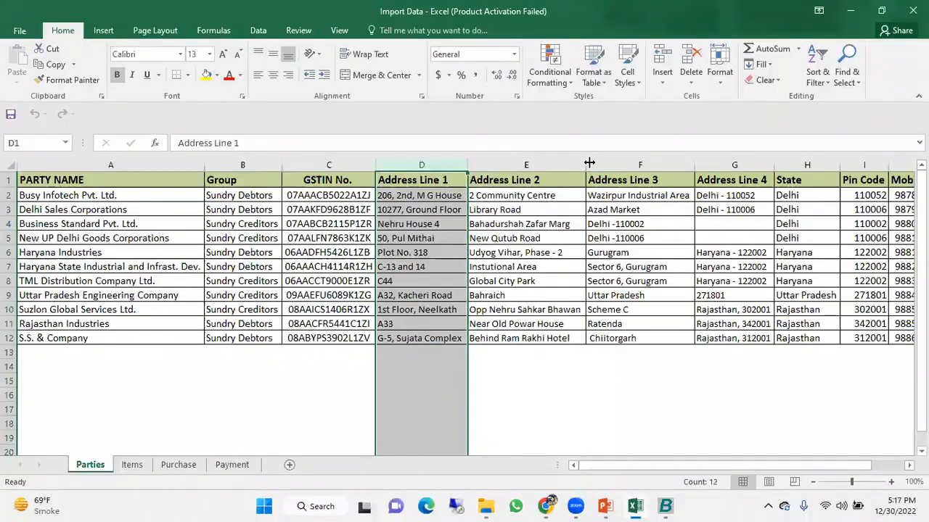
click(499, 181)
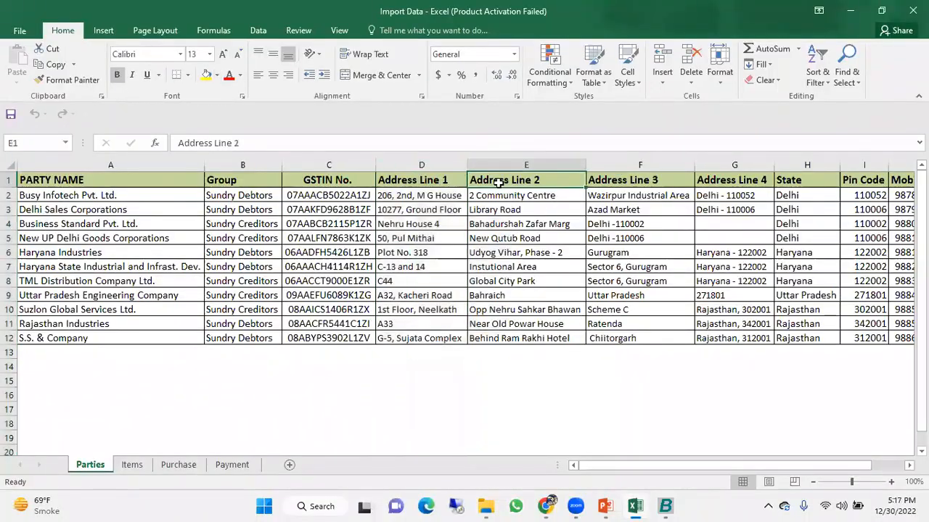
click(428, 163)
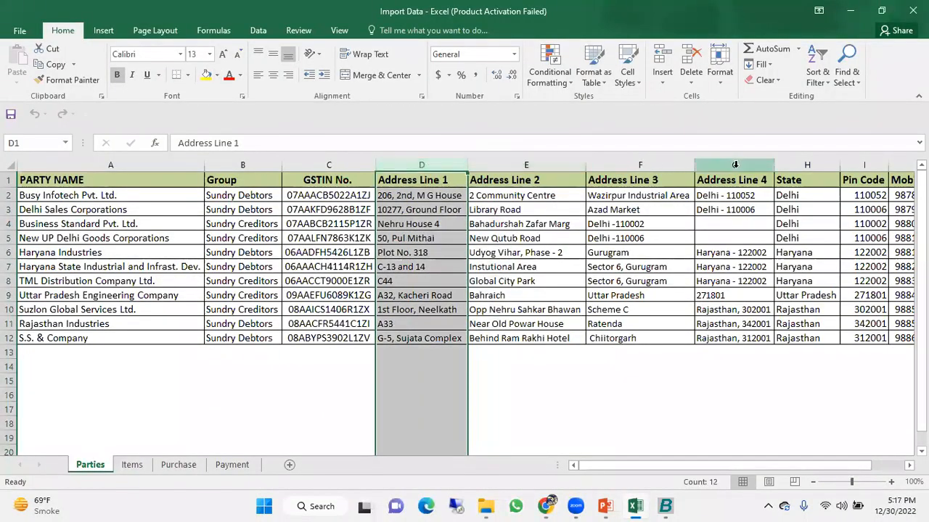
click(798, 165)
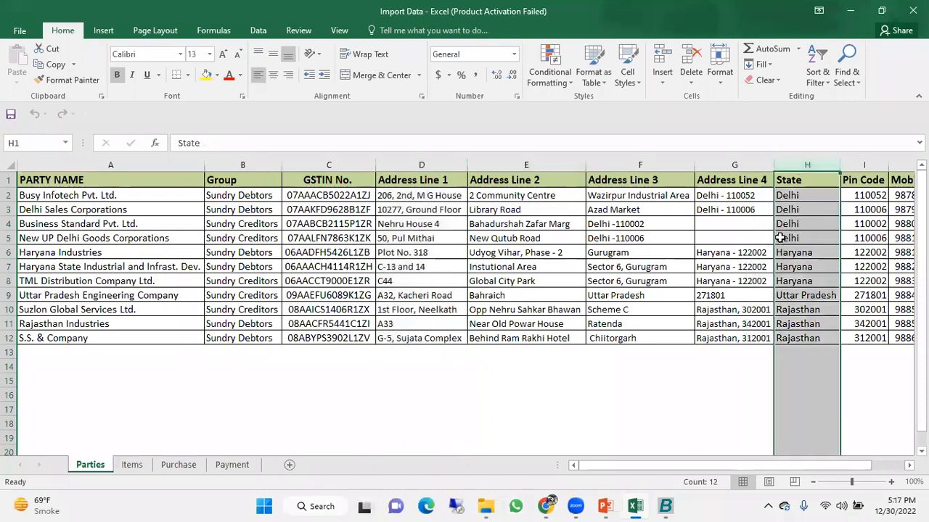
key(alt+Tab)
text(sta)
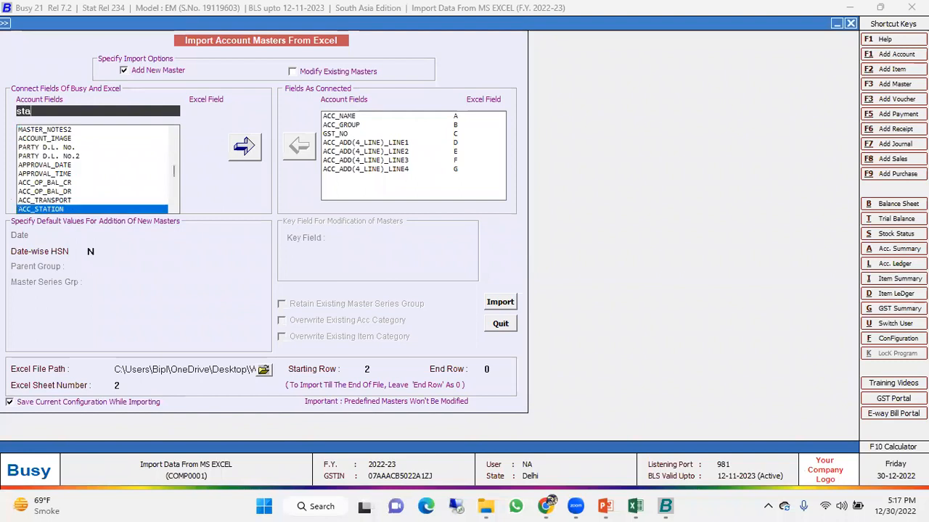
text(te)
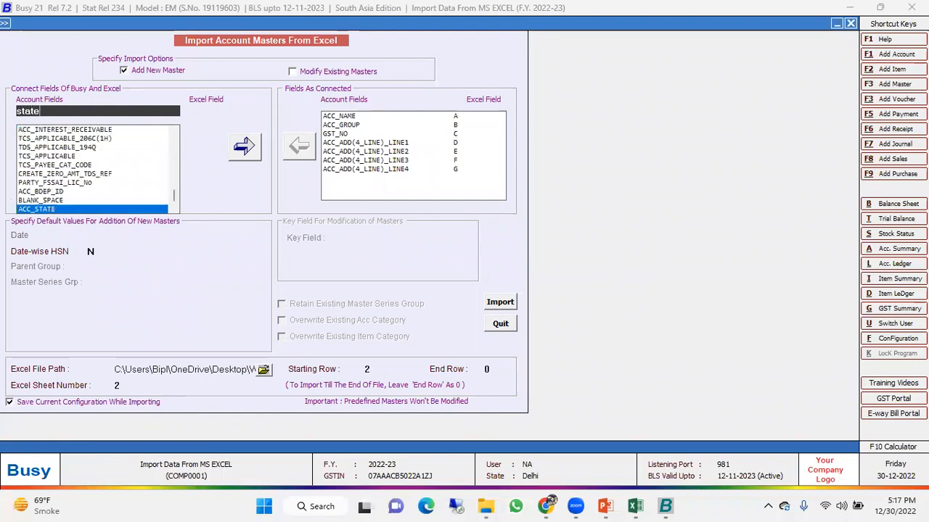
key(Return)
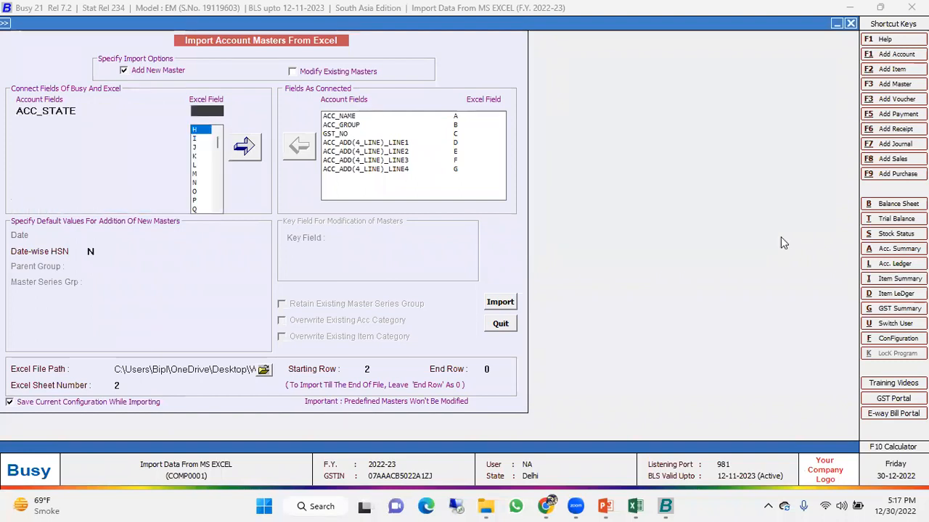
key(alt+Tab)
key(alt+Tab)
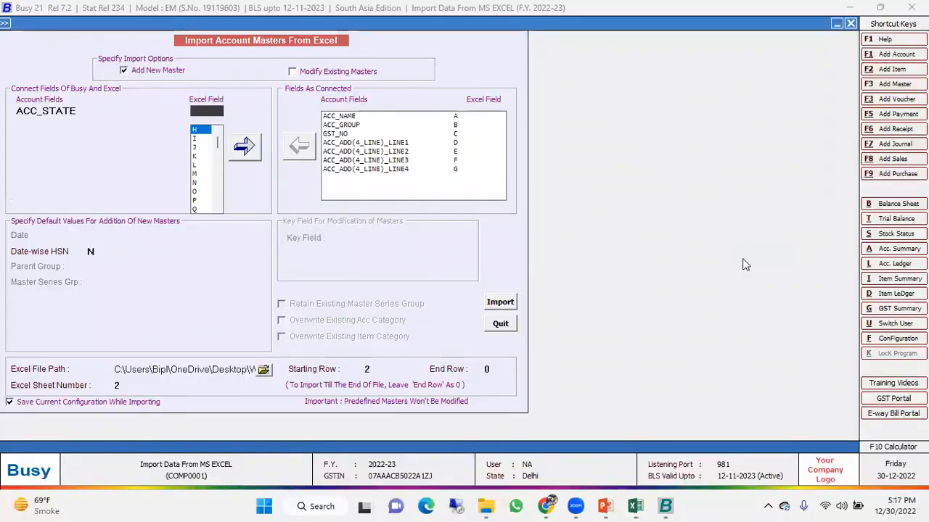
key(Return)
key(Return)
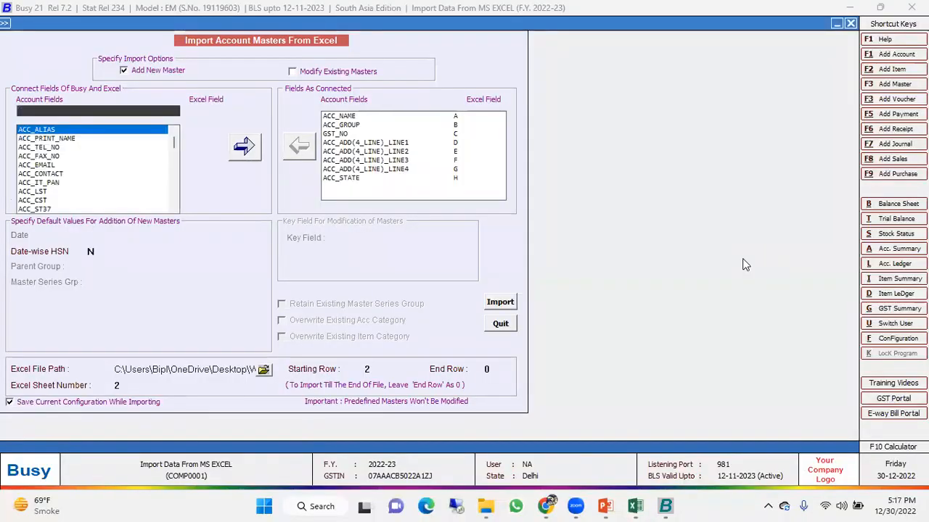
Check the Pin Code column in the Excel sheet and connect the Busy field ACC_PINCODE to Excel column I.
click(376, 125)
click(376, 143)
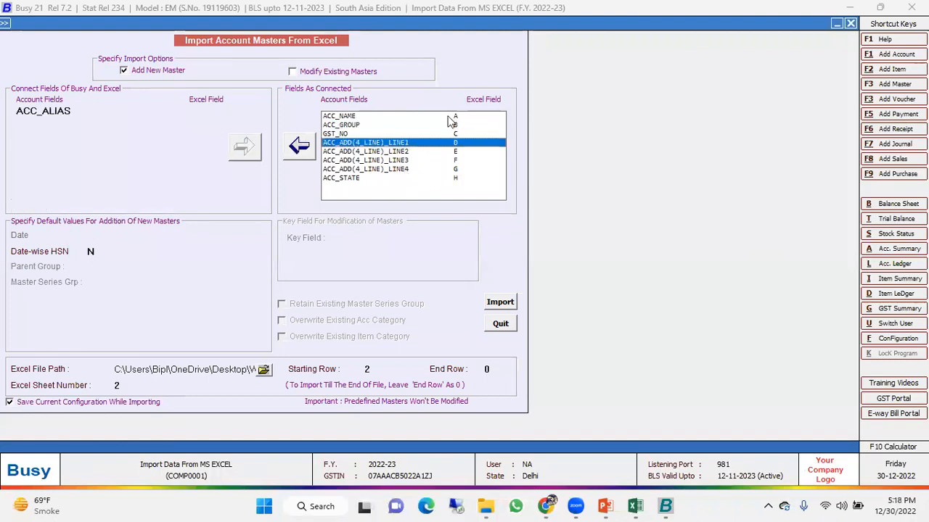
click(449, 117)
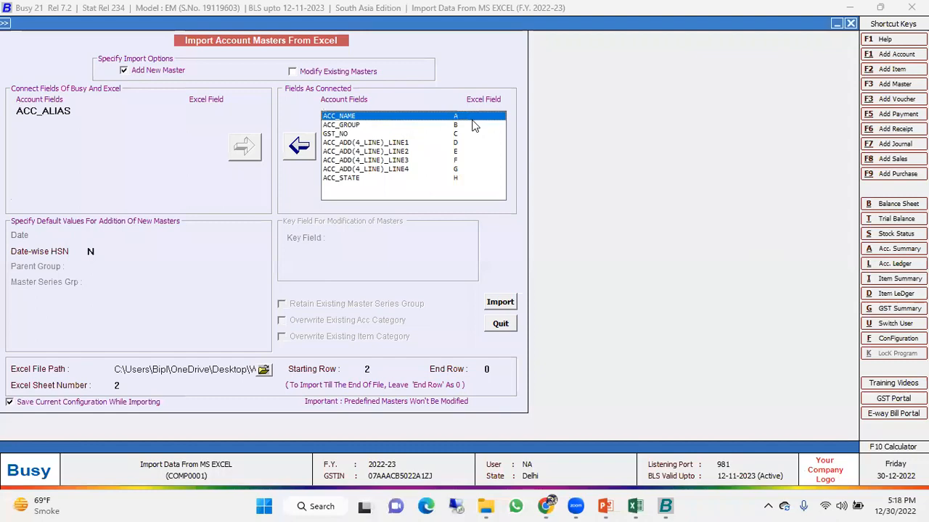
key(alt+Tab)
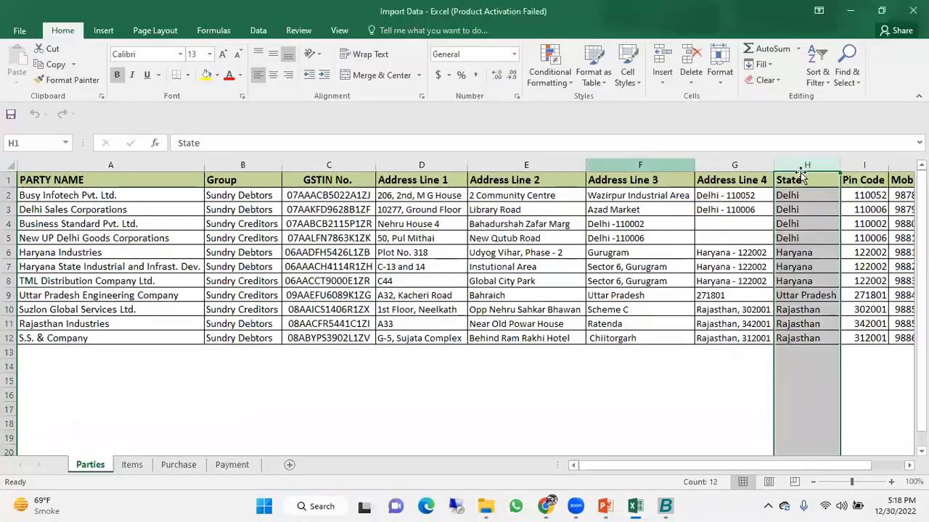
click(859, 165)
key(alt+Tab)
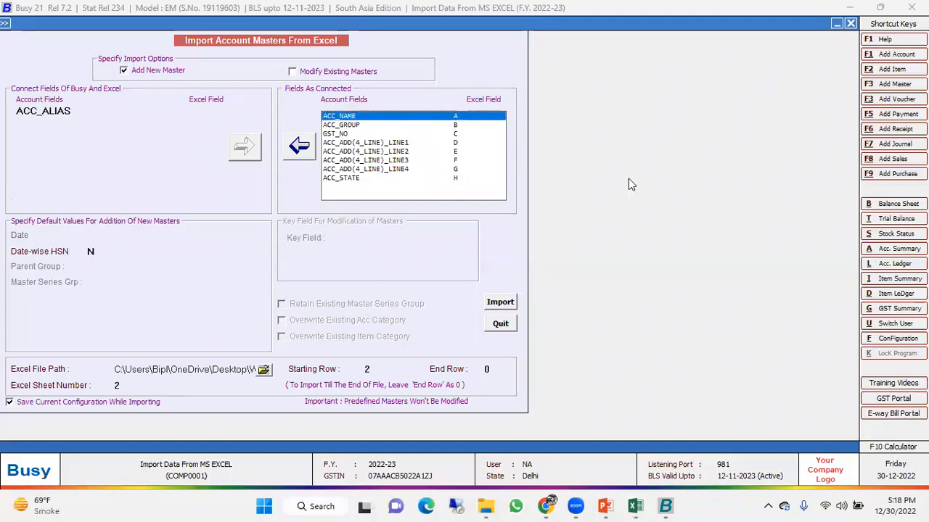
click(76, 114)
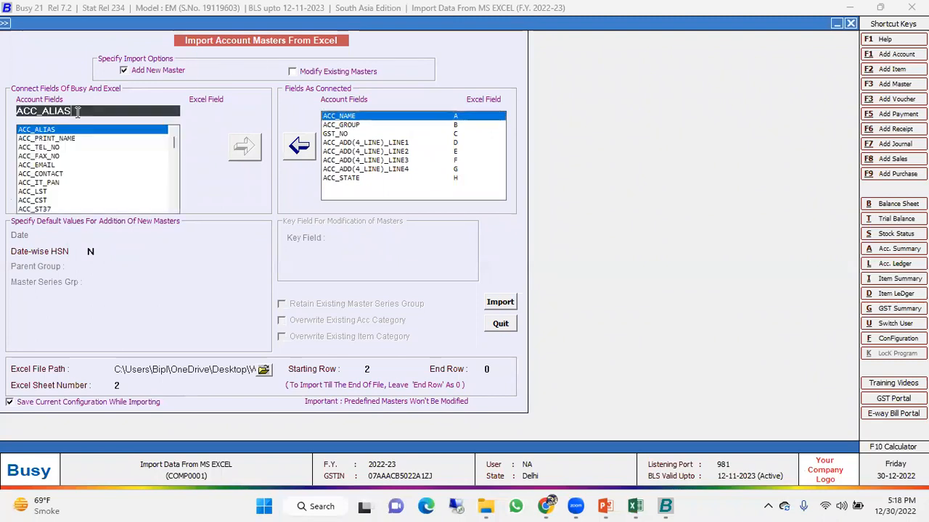
key(BackSpace)
key(BackSpace)
key(BackSpace)
key(BackSpace)
key(BackSpace)
key(BackSpace)
key(BackSpace)
key(BackSpace)
key(BackSpace)
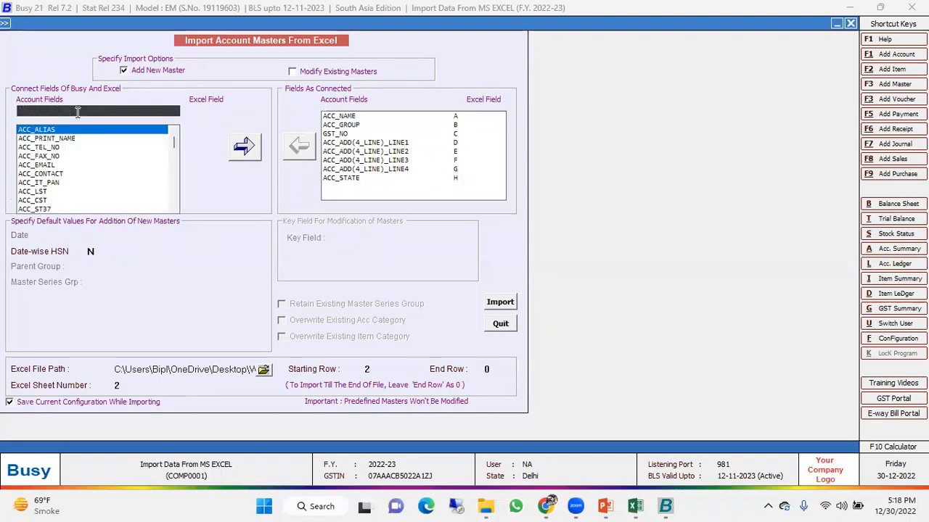
text(pin)
key(Return)
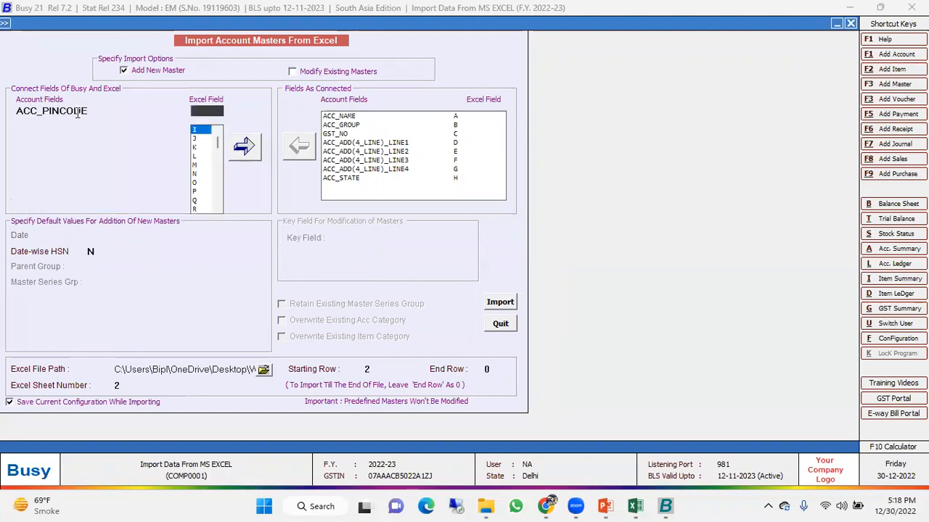
key(Return)
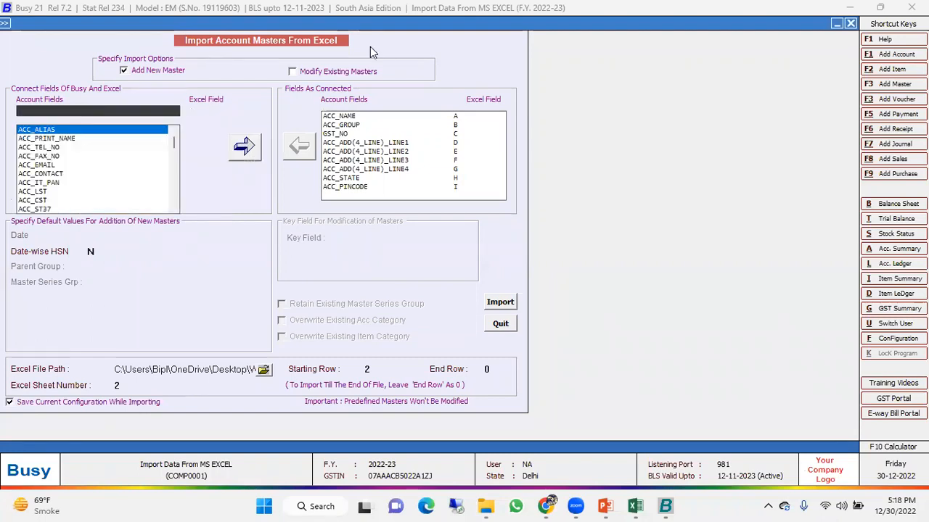
Check the Mobile No. column in the Excel sheet and connect the Busy field ACC_MOBILE_NO to Excel column J.
key(alt+Tab)
click(897, 166)
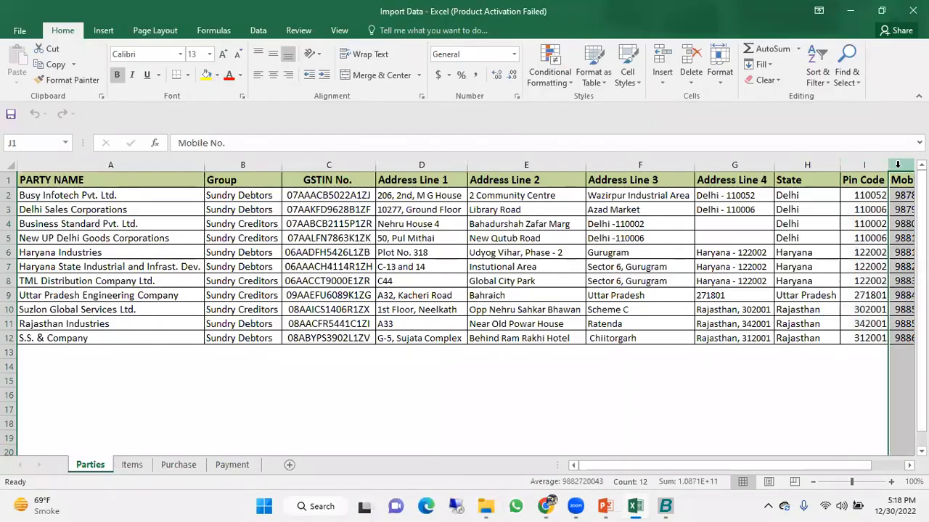
key(Up)
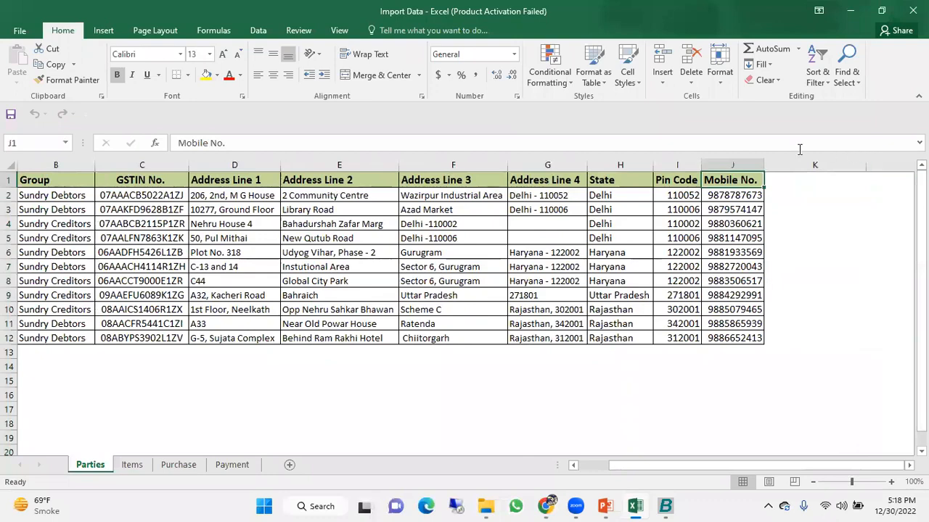
click(734, 166)
key(alt+Tab)
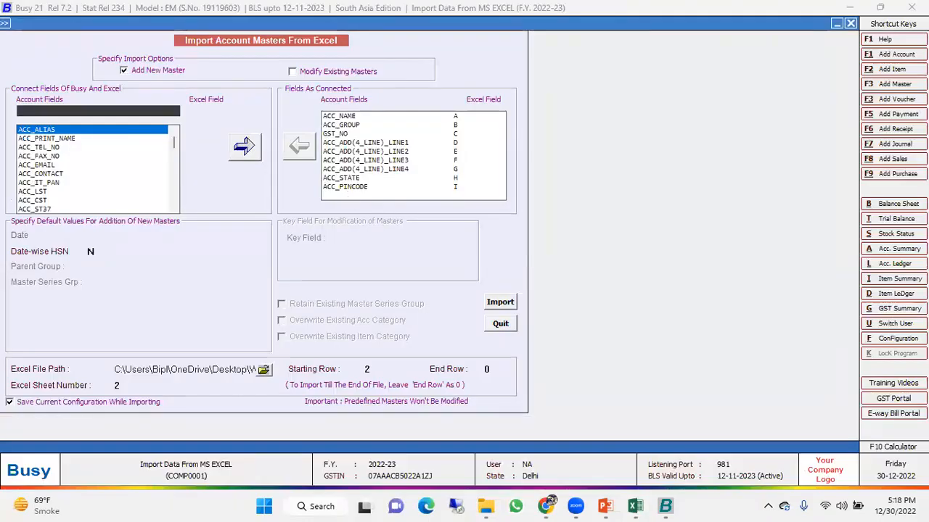
text(mobi)
key(Return)
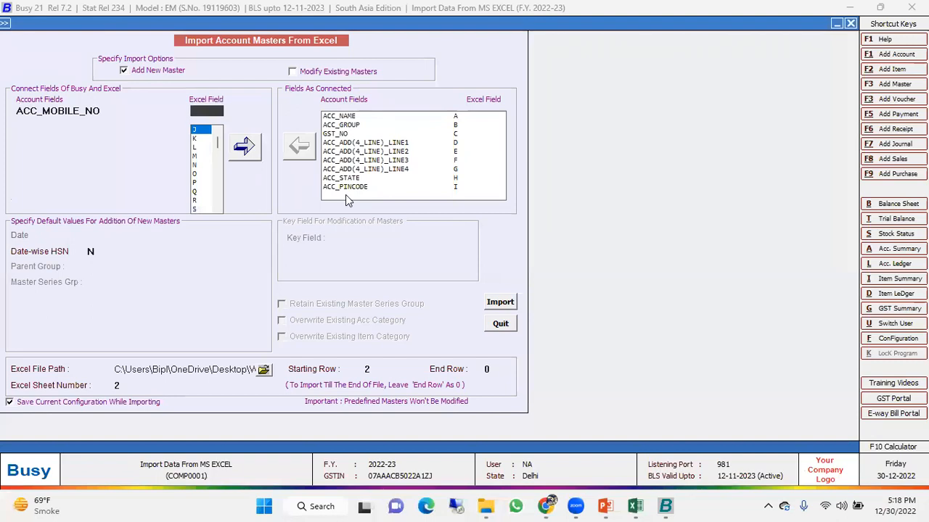
text(J)
key(Return)
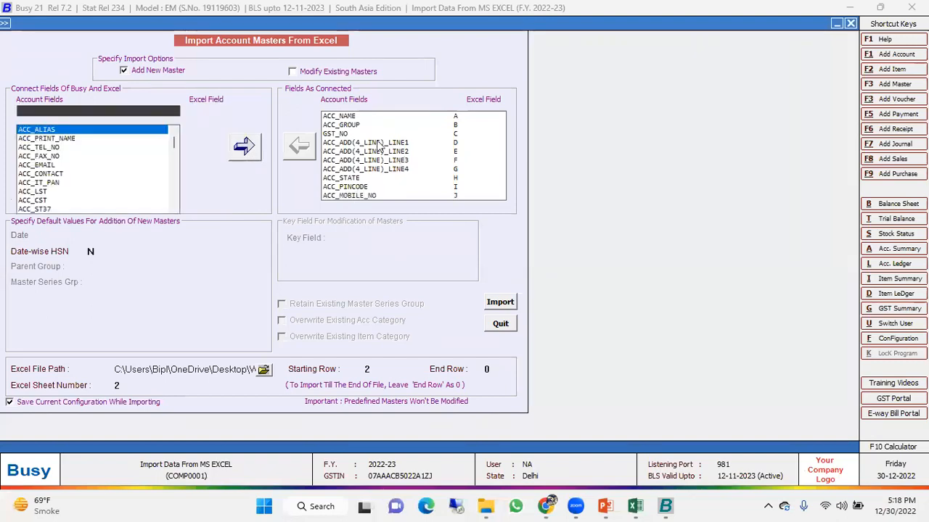
Switch to Excel and examine the order of the Parties, Items, Purchase and Payment sheets, ending on Parties.
key(alt+Tab)
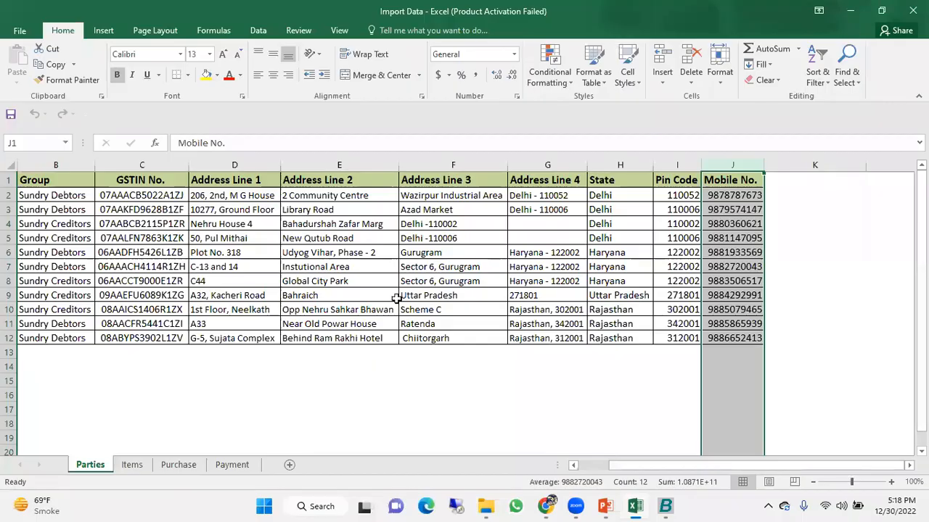
click(424, 339)
key(Left)
key(Home)
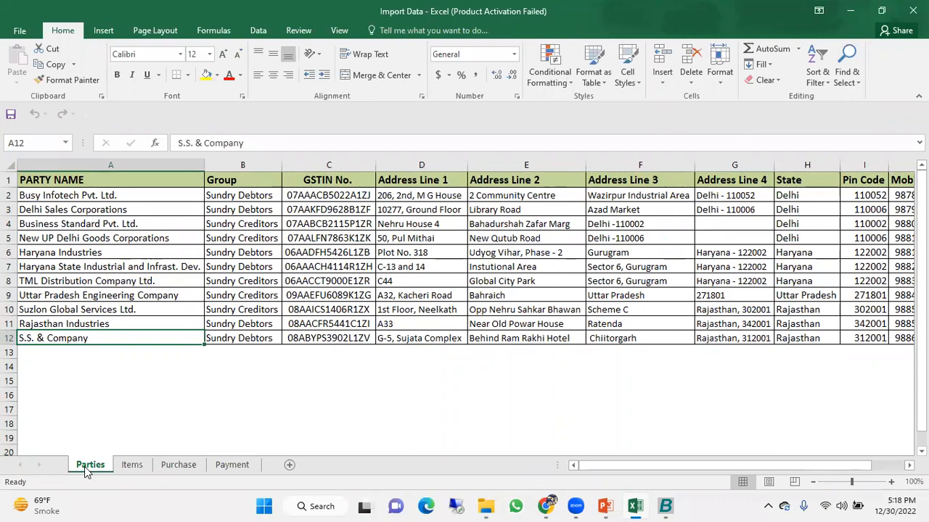
click(125, 465)
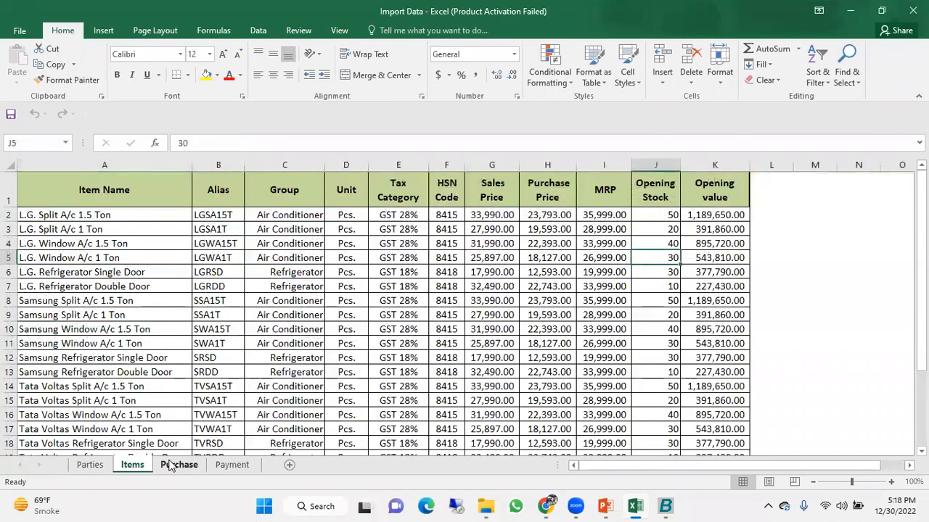
click(178, 465)
click(219, 464)
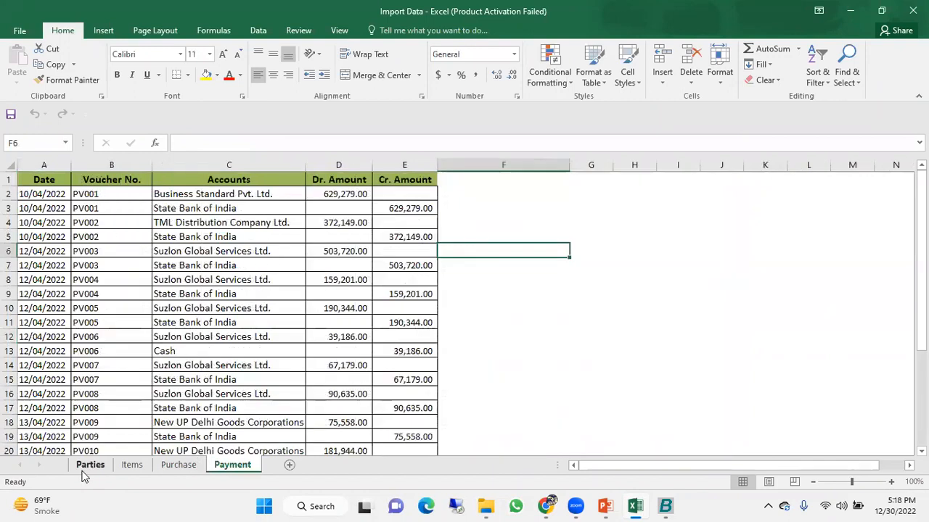
click(88, 468)
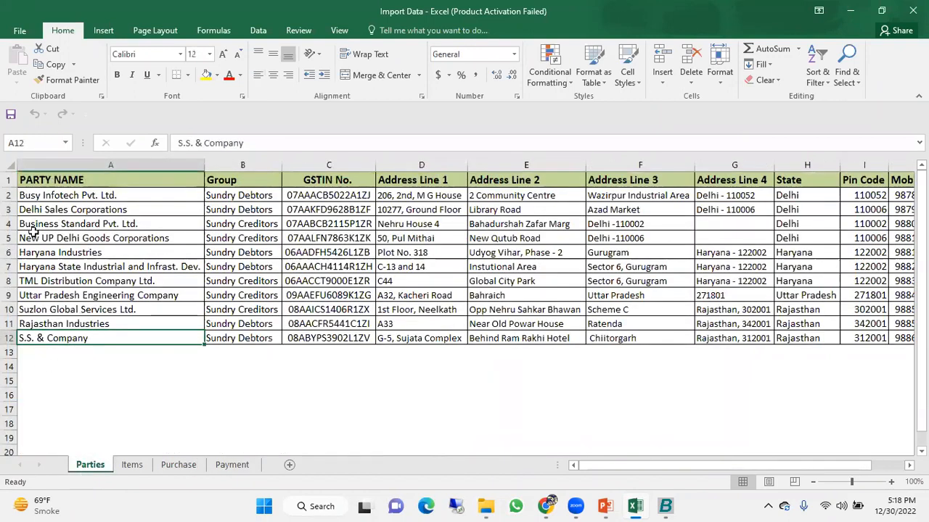
Examine the header row and the first and last party rows on the Parties sheet to determine the import row range.
click(9, 180)
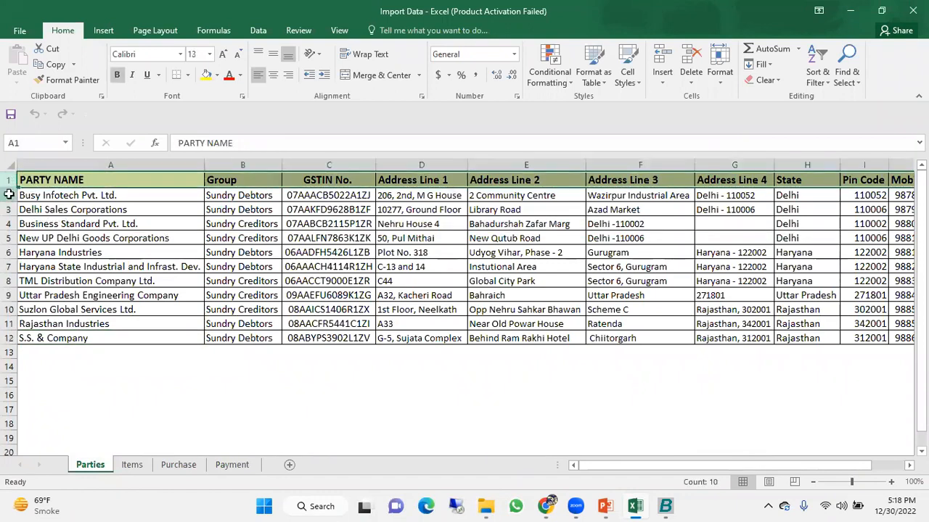
click(9, 195)
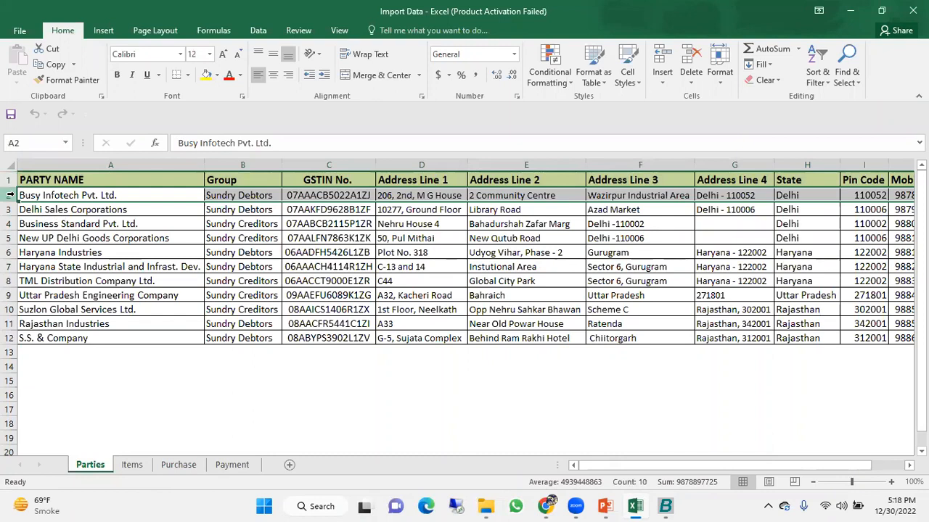
click(9, 338)
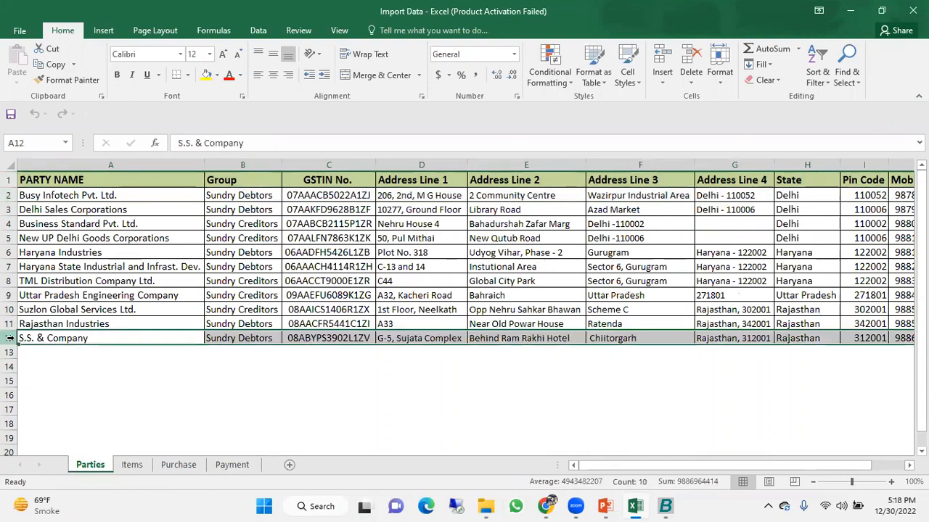
click(9, 195)
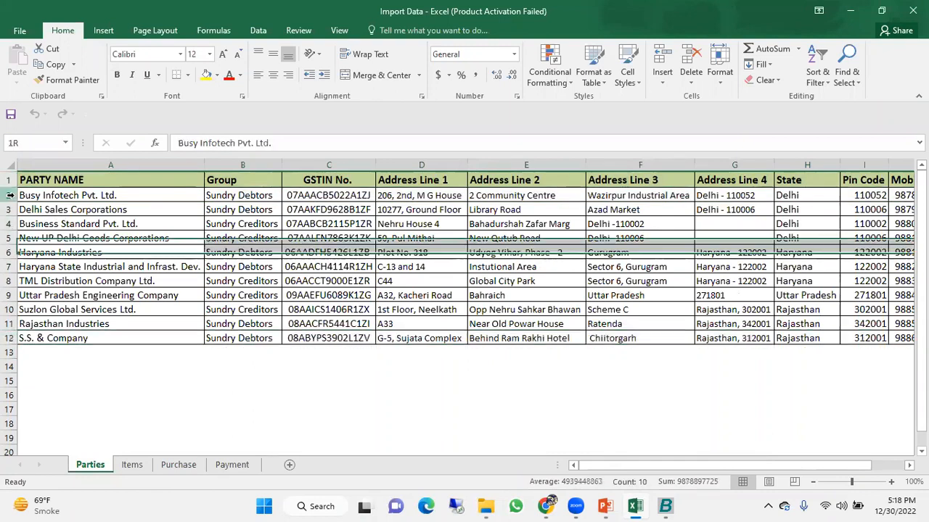
click(9, 338)
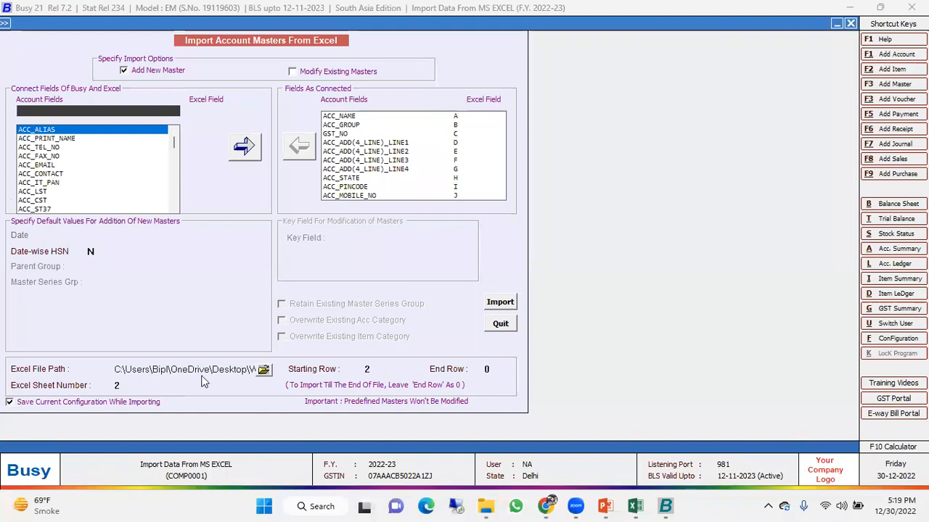
Select the Import Data workbook from the desktop's Webinar - Export-Import Data folder, Import Data subfolder, as the import source.
click(264, 371)
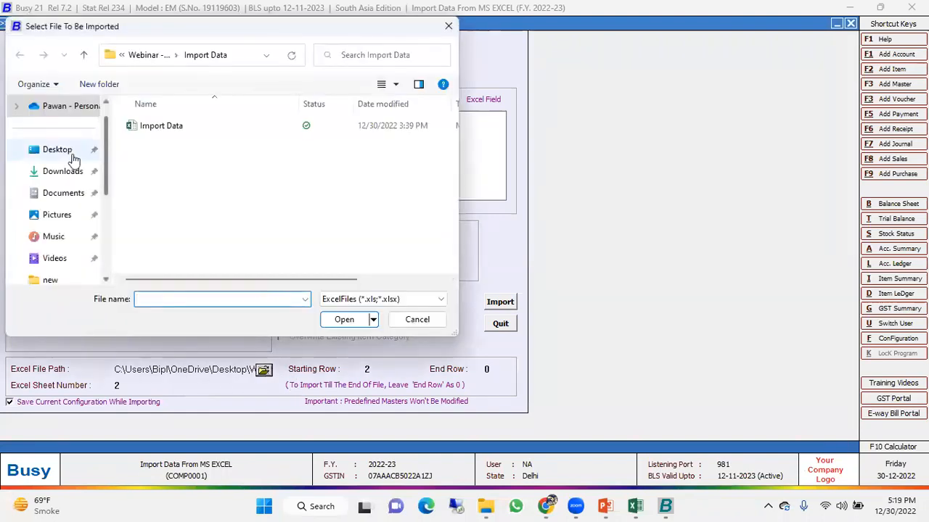
click(70, 157)
double_click(199, 118)
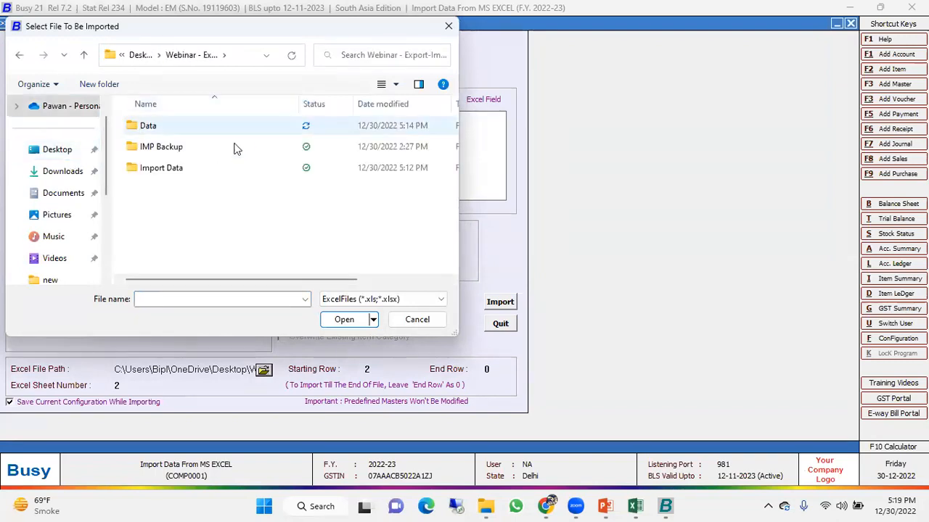
double_click(182, 167)
double_click(182, 129)
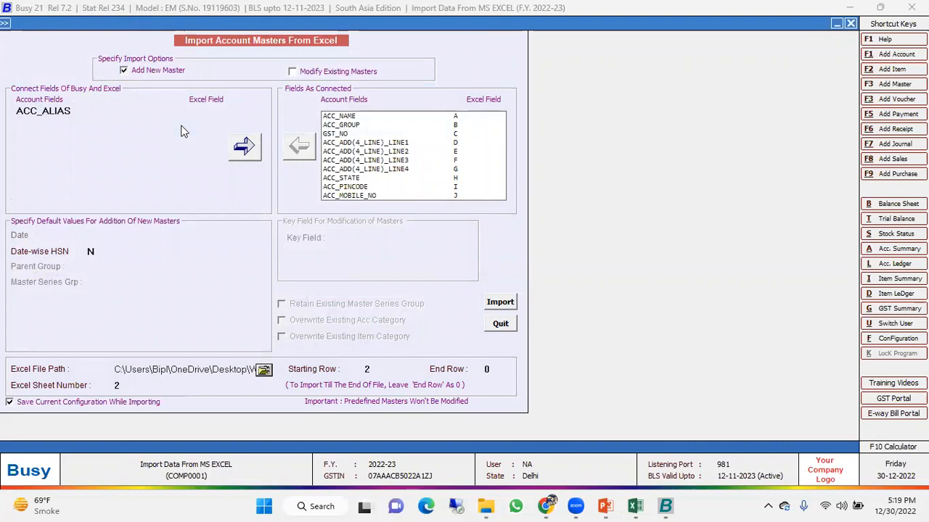
Check the party rows on the Parties sheet and keep starting row 2 and end row 0 for the import.
click(377, 369)
key(alt+Tab)
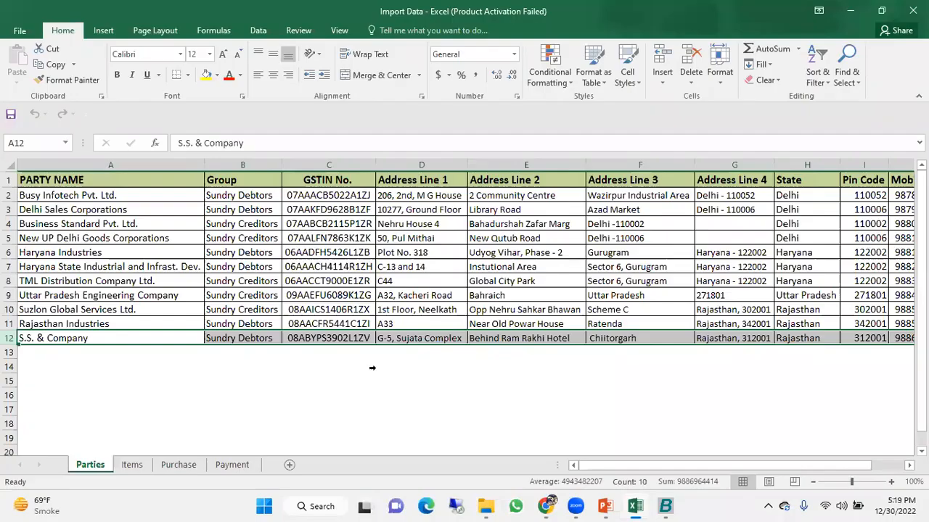
key(alt+Tab)
key(Return)
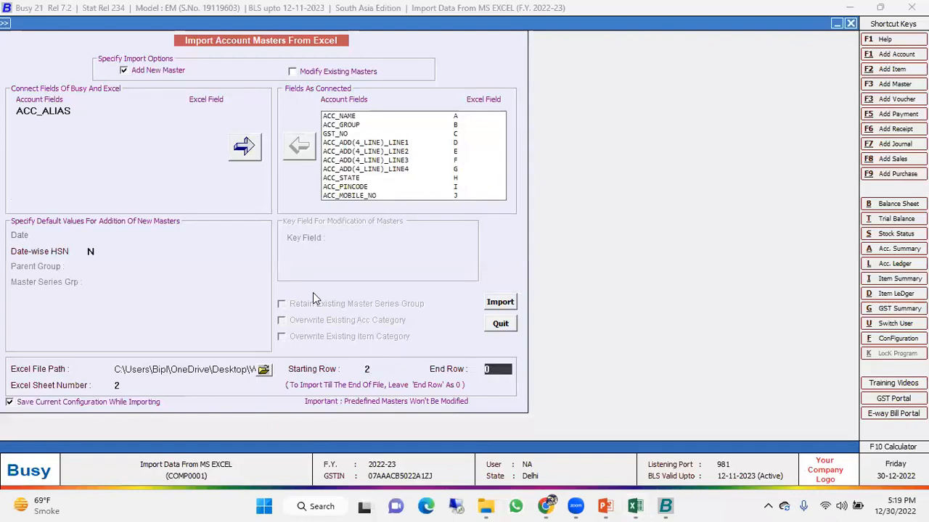
key(alt+Tab)
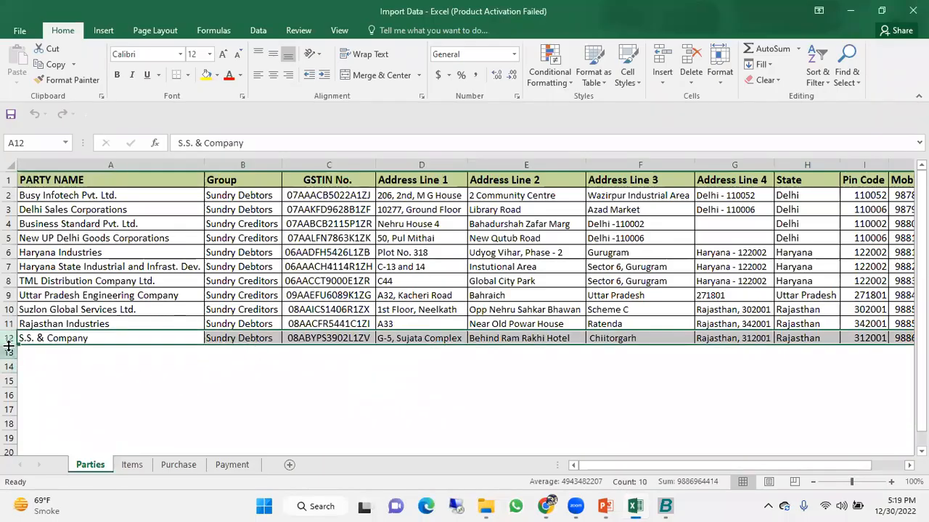
key(alt+Tab)
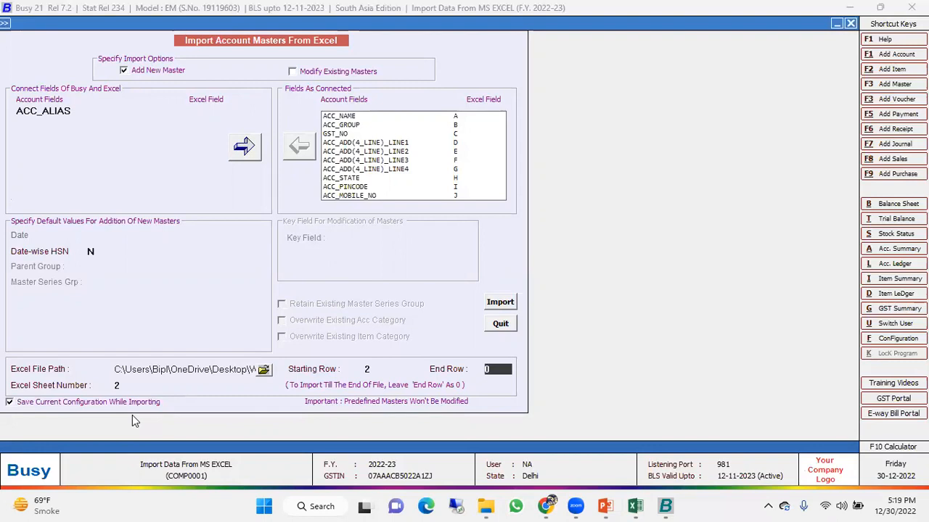
Check the position of the Parties sheet in Excel and set the Excel sheet number to 1 in Busy.
click(124, 386)
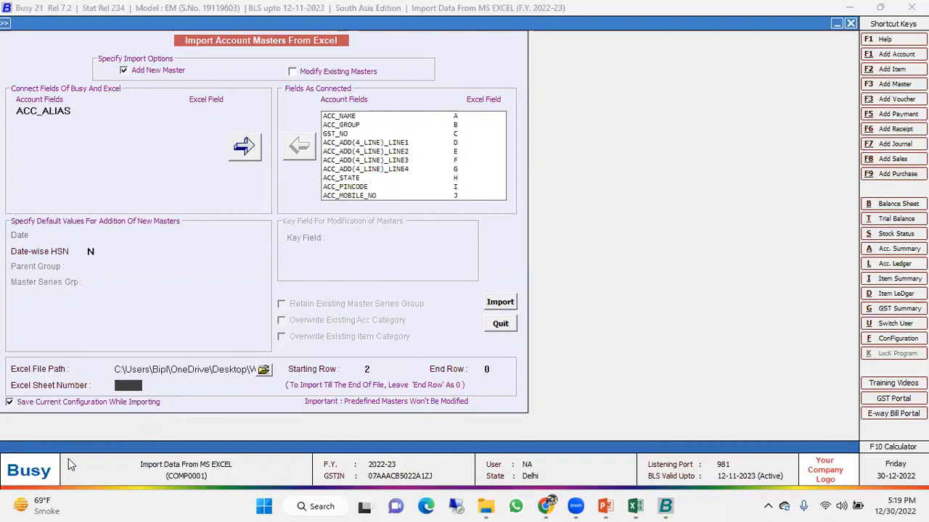
key(alt+Tab)
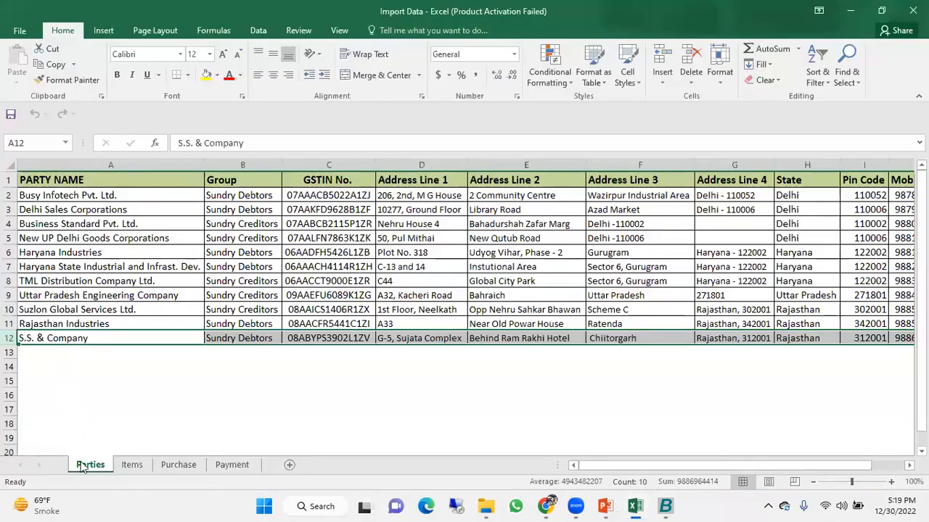
key(alt+Tab)
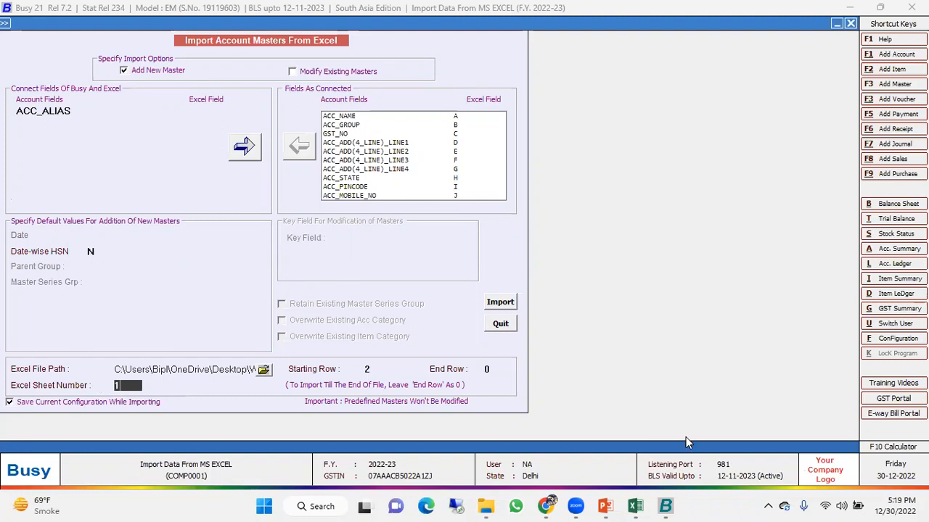
Close the Import Data workbook in Excel and run the account masters import in Busy.
click(636, 506)
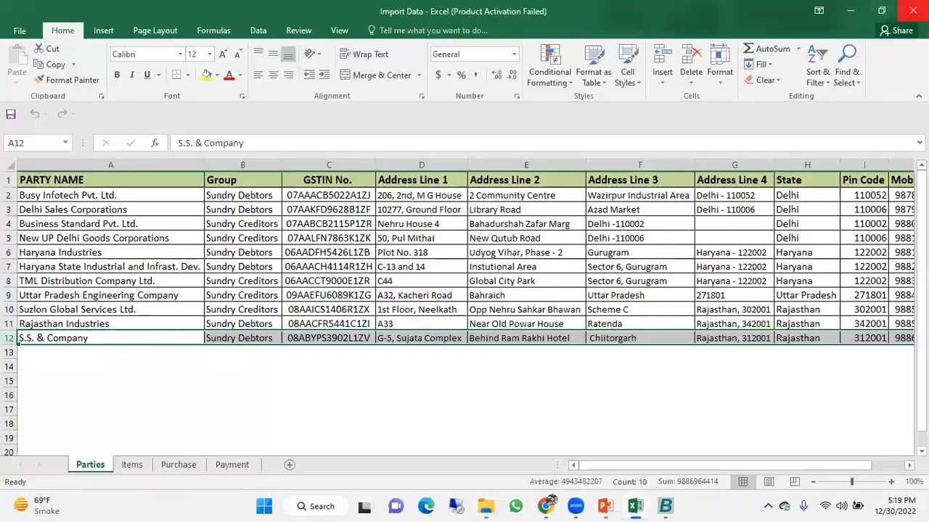
click(913, 10)
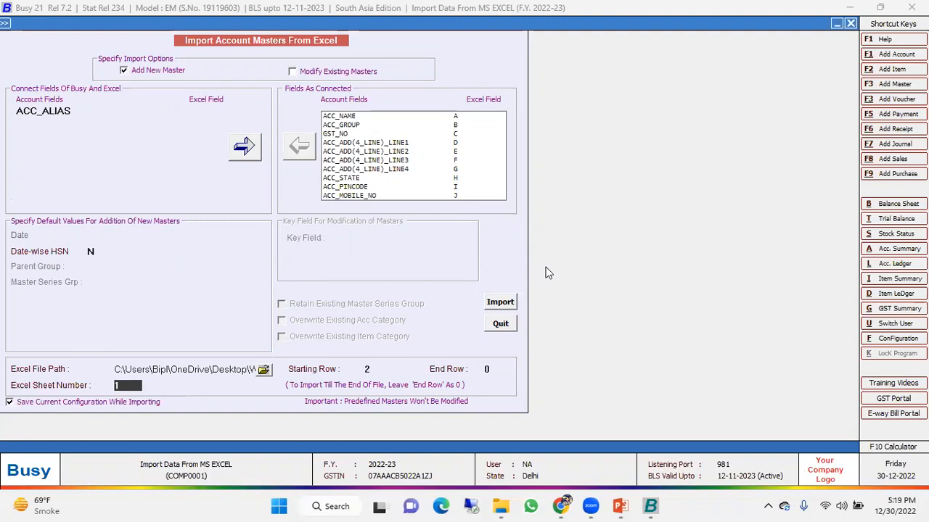
click(499, 304)
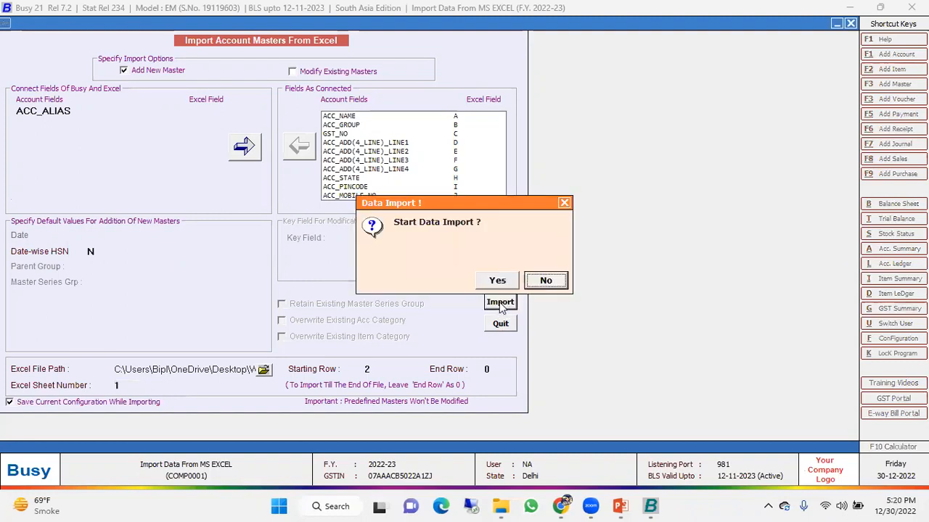
click(497, 280)
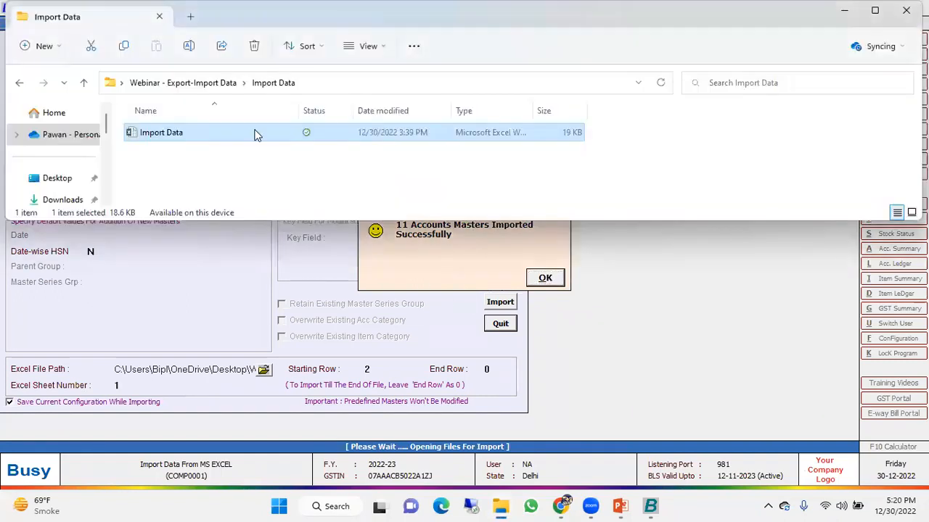
Reopen the Import Data workbook and examine which parties on the Parties sheet belong to the Sundry Creditors group.
double_click(245, 133)
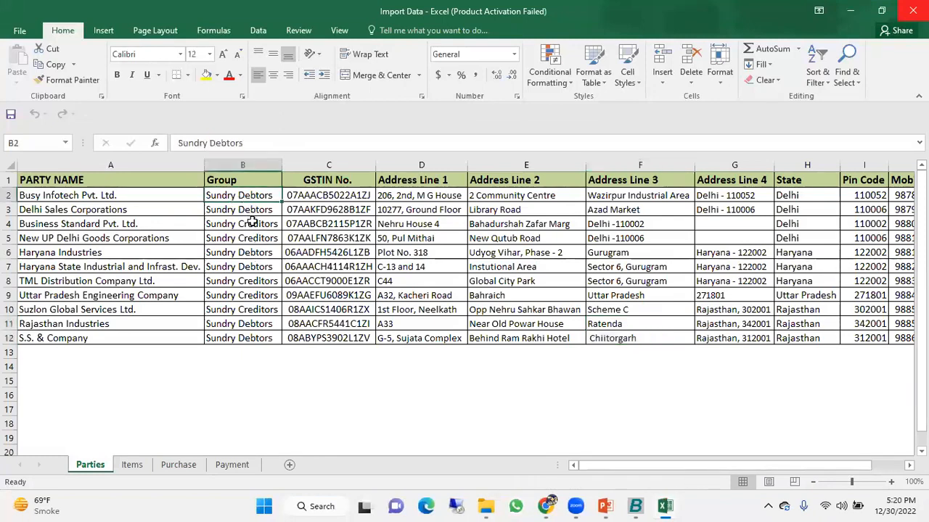
drag(253, 224, 253, 240)
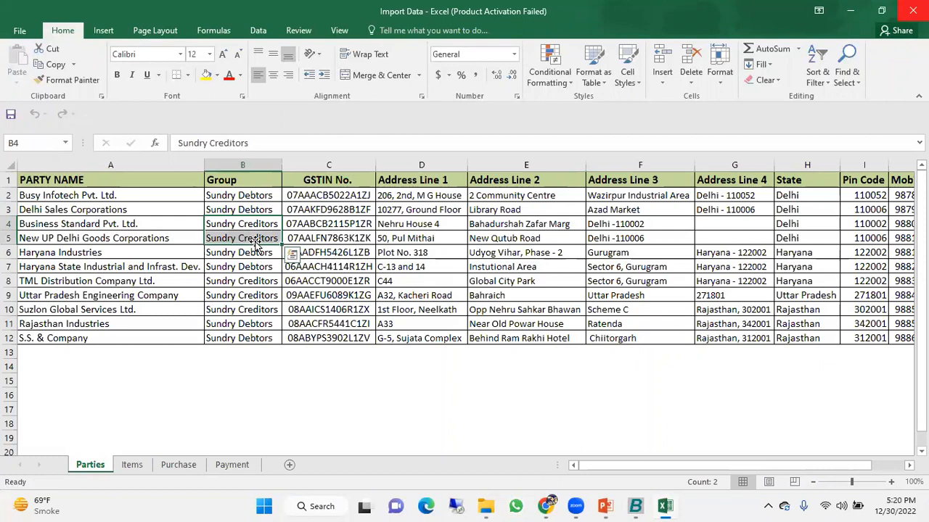
drag(253, 279, 253, 296)
click(253, 308)
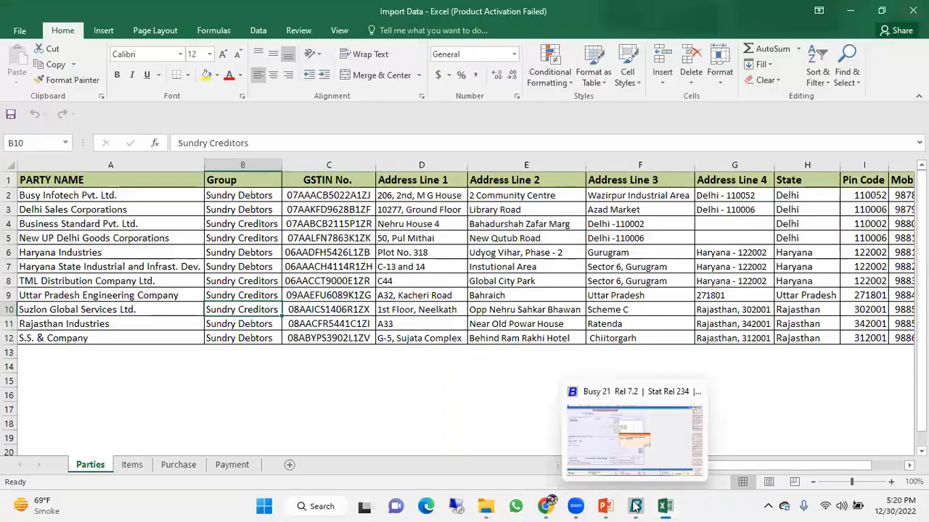
Switch back to Busy, dismiss the import message and leave the account masters import form.
click(634, 507)
key(Return)
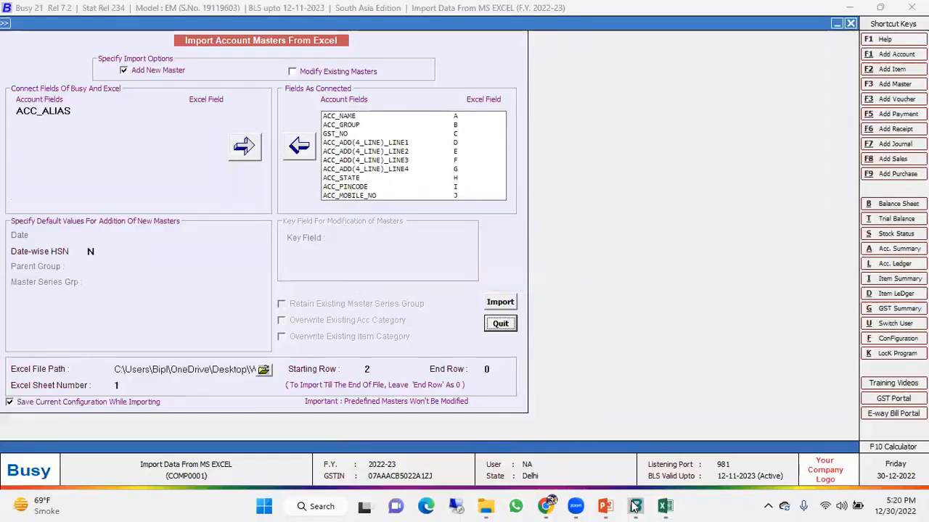
key(Escape)
key(Escape)
key(Escape)
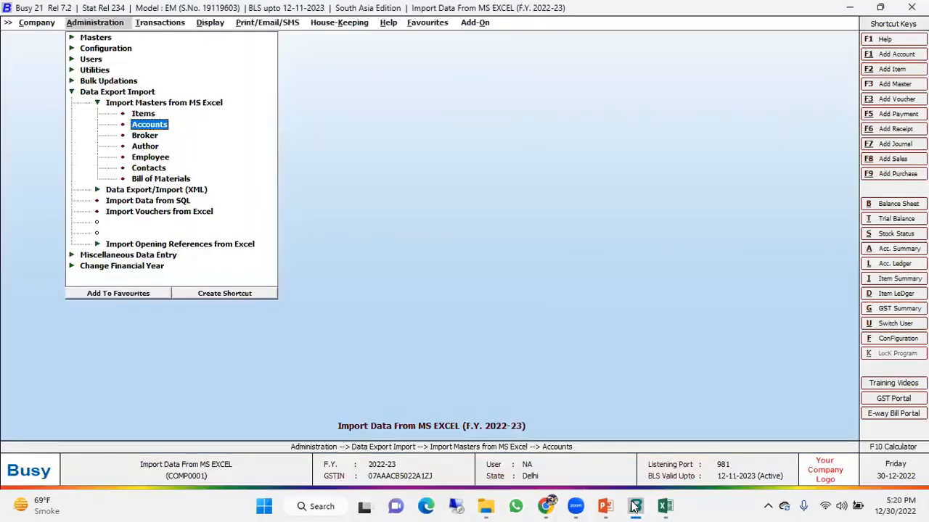
Open the list of account masters.
key(Up)
key(Up)
key(Up)
key(Up)
key(Up)
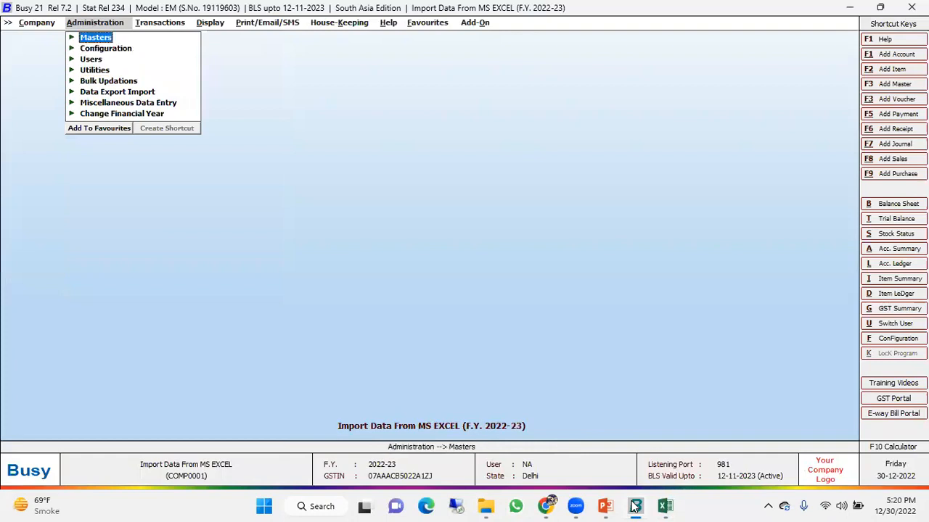
key(Return)
key(Return)
key(Down)
key(Down)
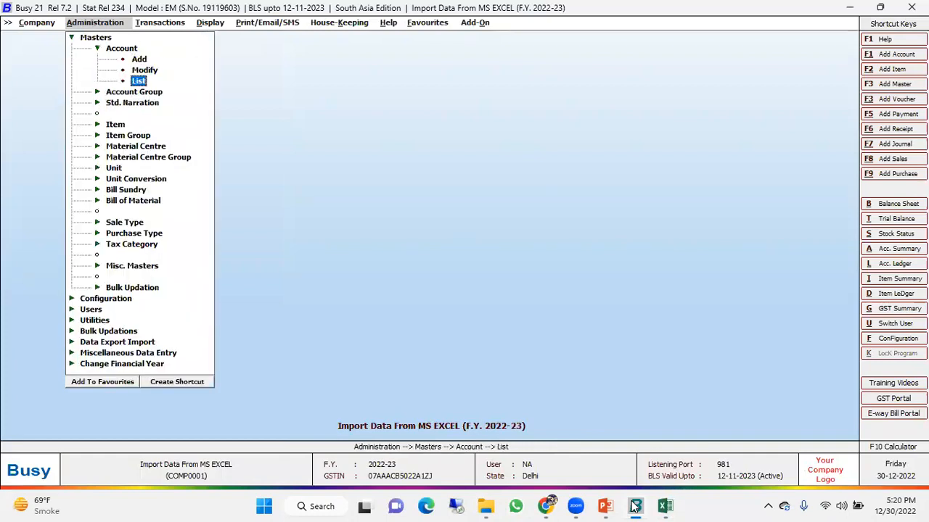
key(Return)
List the accounts of the Sundry Debtors group with GST details set to N.
key(Return)
key(Return)
key(Right)
key(Escape)
text(de)
key(Down)
key(Return)
key(Return)
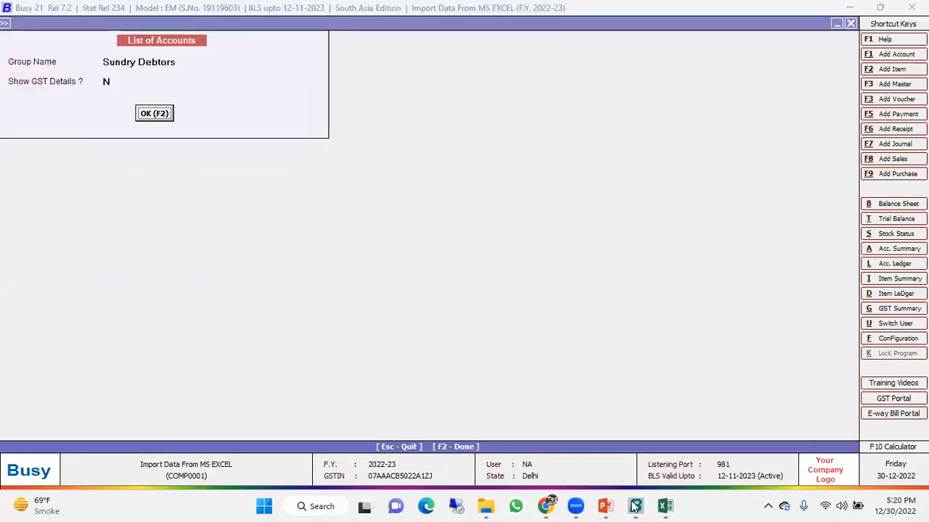
key(Return)
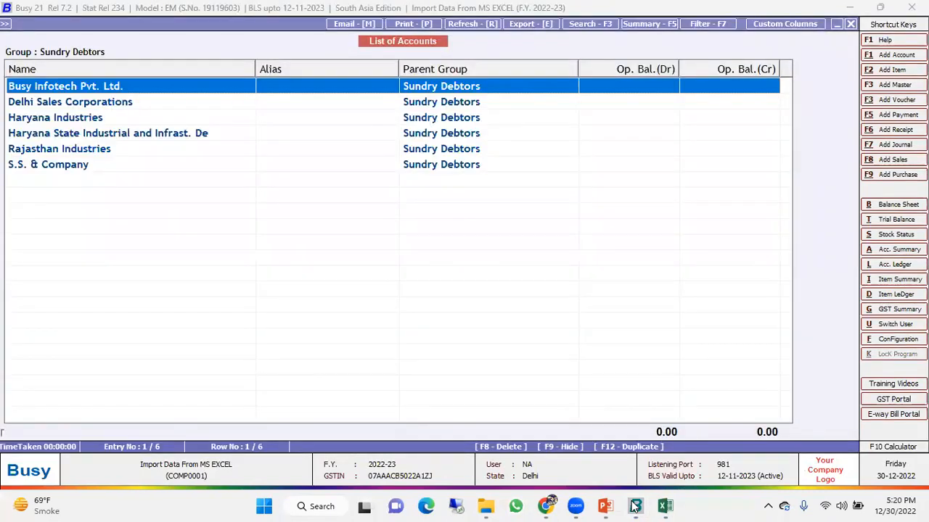
Look through the Sundry Debtors accounts and examine the Busy Infotech Pvt. Ltd. master.
key(Down)
key(Down)
key(Down)
key(Down)
key(Down)
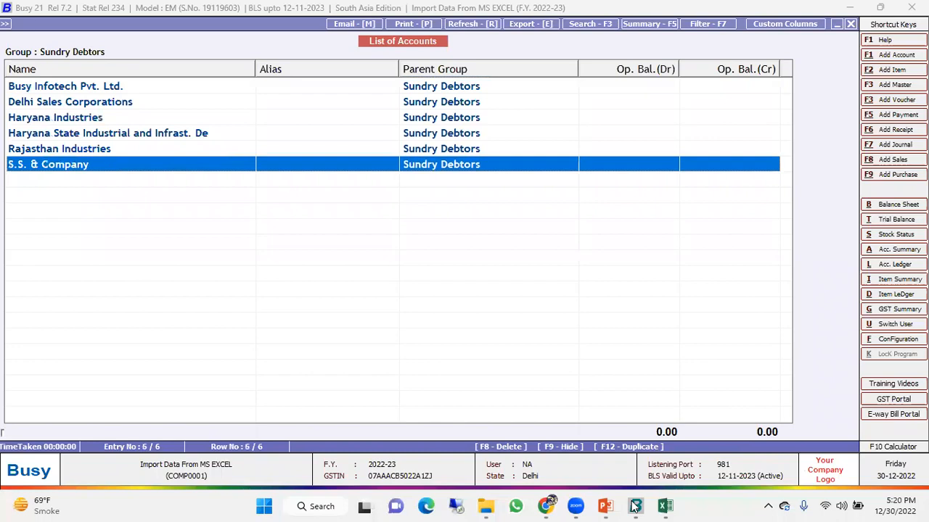
key(Up)
key(Up)
key(Up)
key(Up)
key(Up)
key(Return)
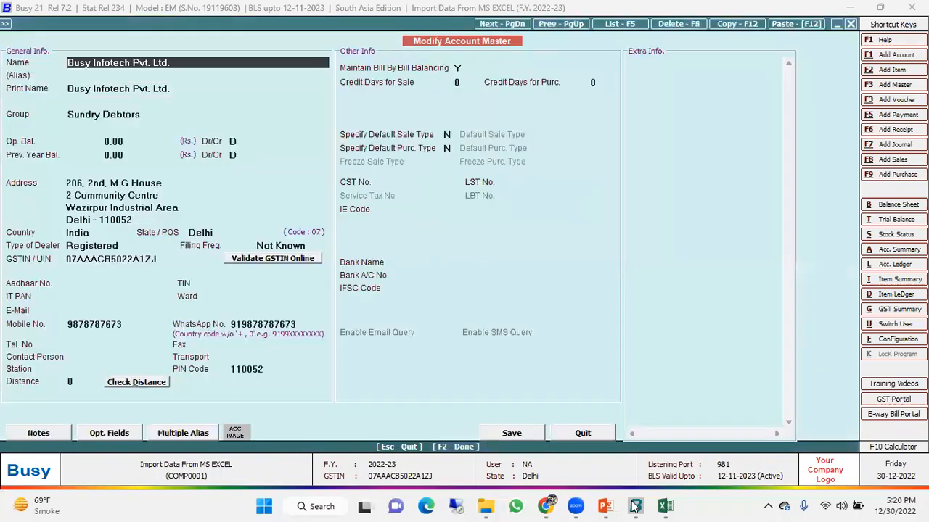
key(Escape)
Examine the address, state and GSTIN in the Delhi Sales Corporations account master, then close it without changes.
key(Down)
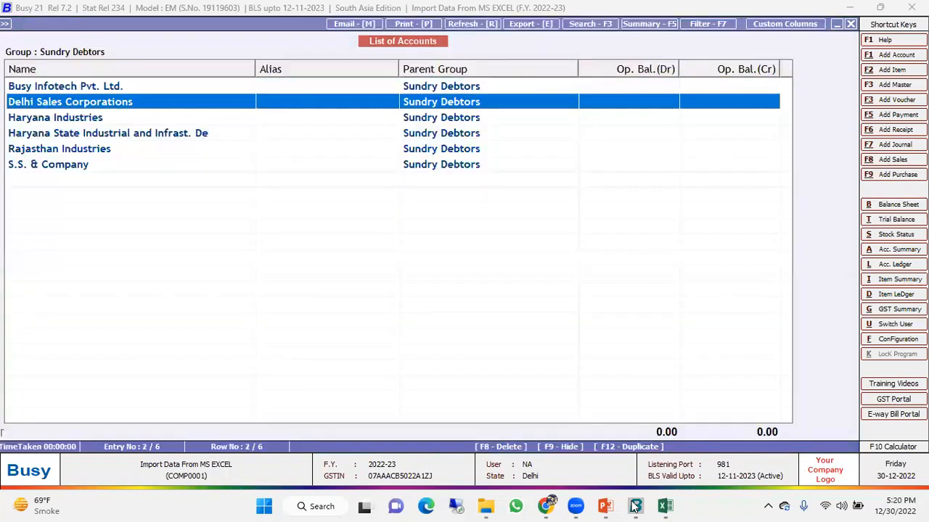
key(Return)
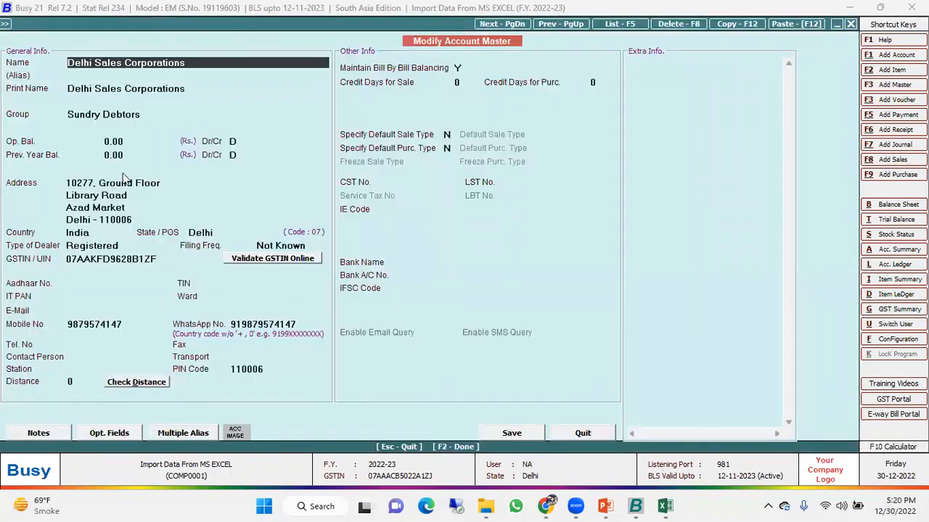
click(135, 196)
click(135, 219)
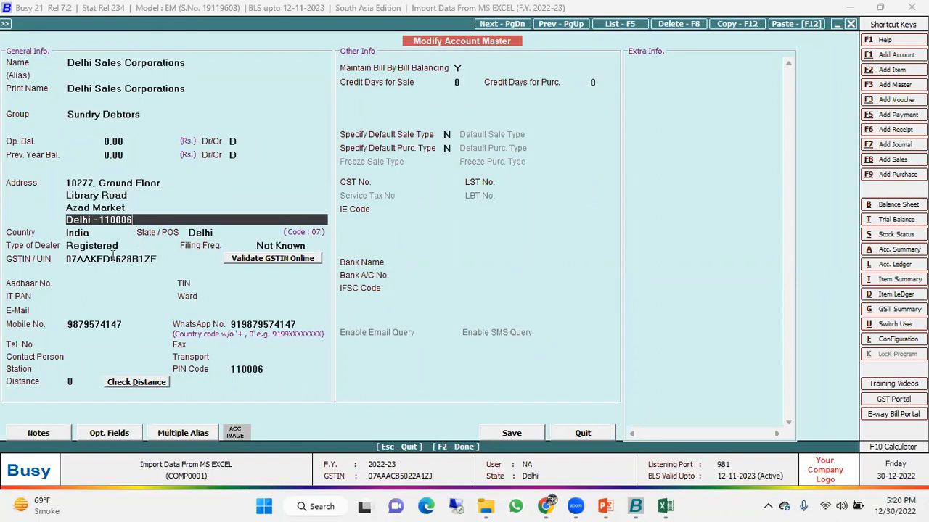
click(229, 232)
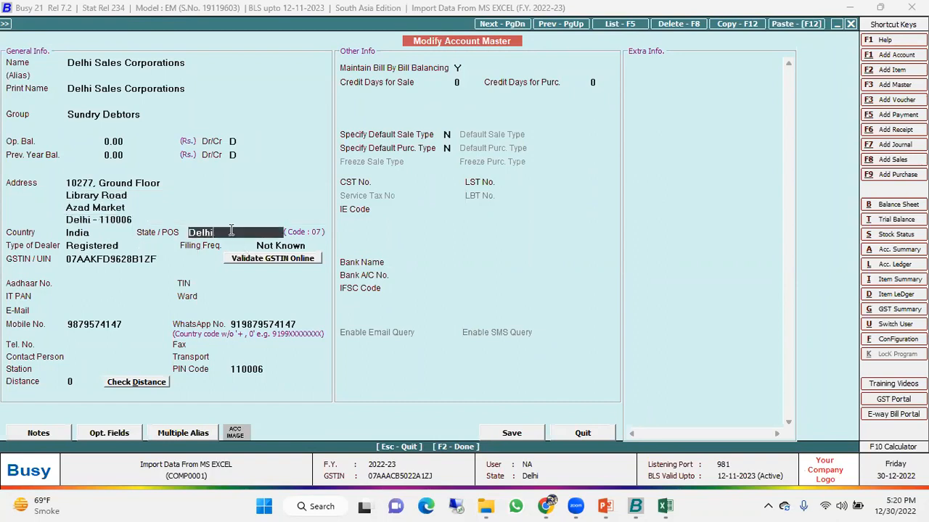
click(164, 260)
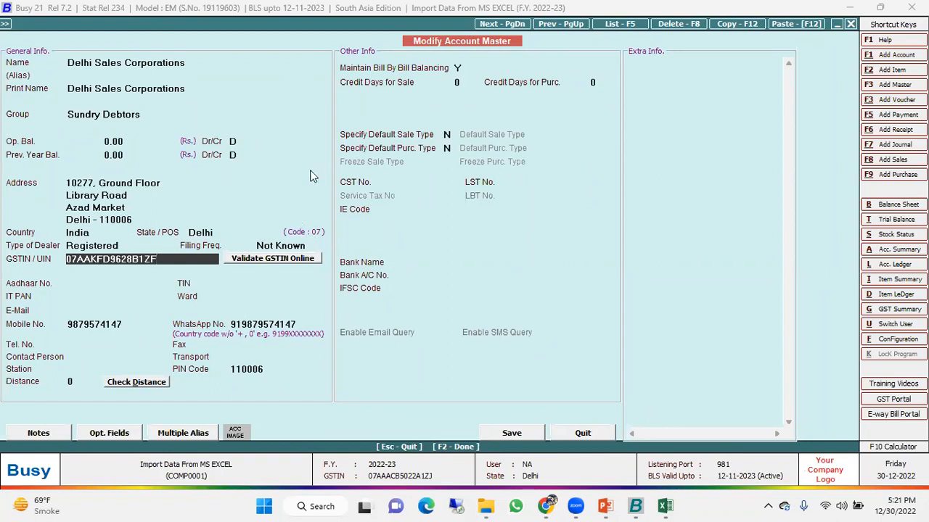
key(Escape)
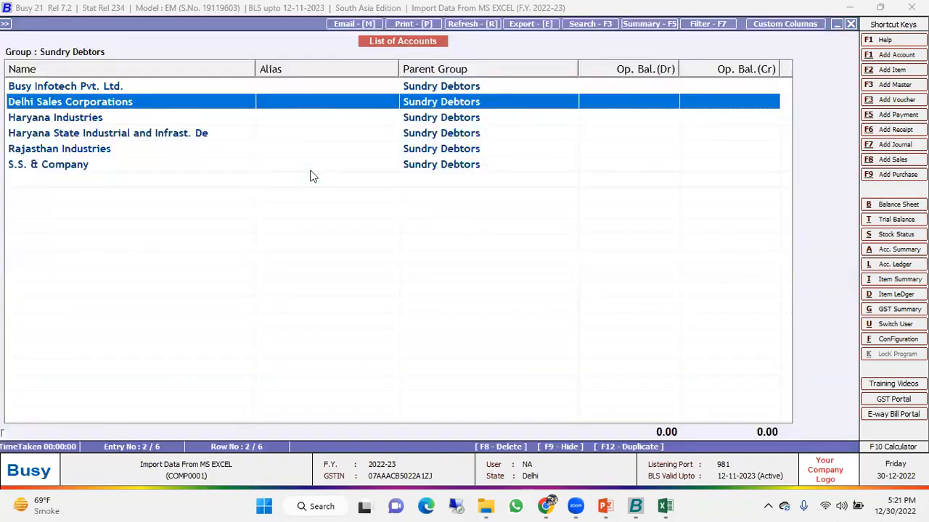
List the accounts of the Sundry Creditors group, review all its parties and leave the account list.
key(Escape)
text(cre)
key(Down)
key(Down)
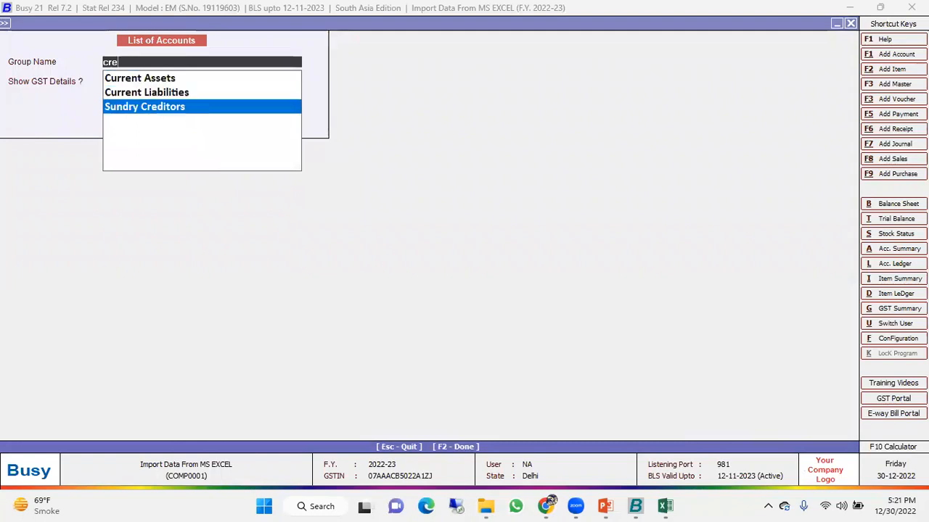
key(F2)
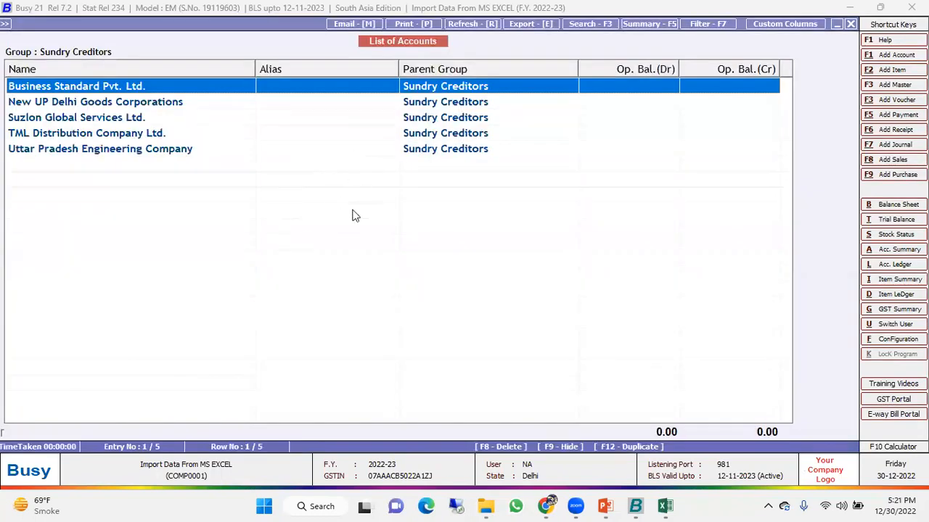
drag(345, 221, 379, 89)
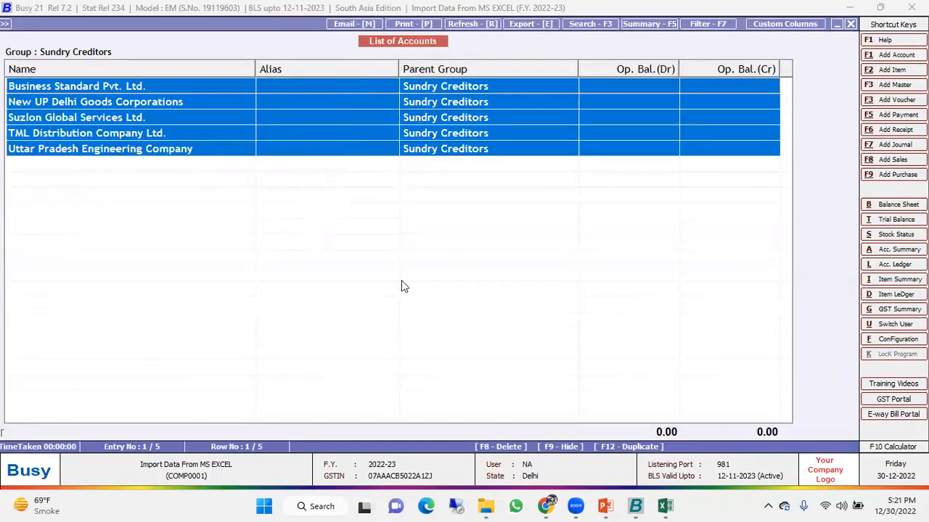
key(Escape)
key(Escape)
key(Escape)
key(Escape)
key(Escape)
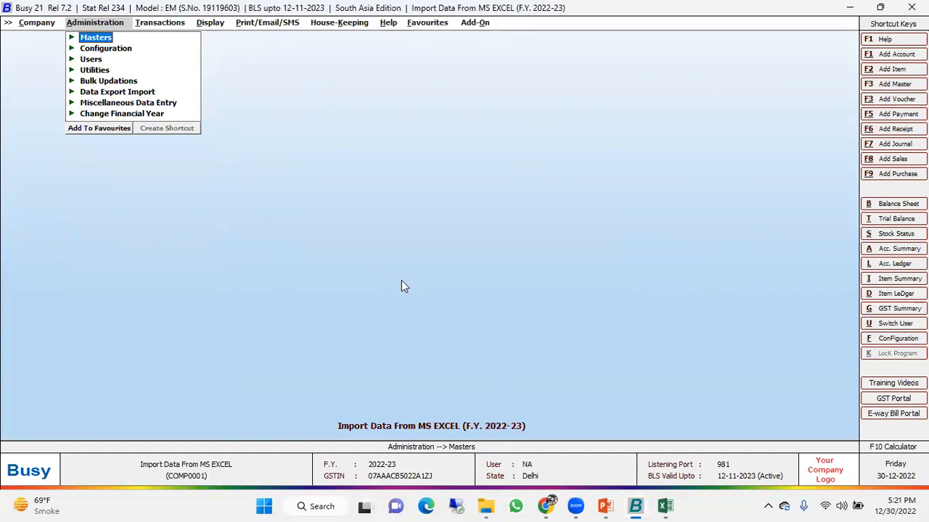
Switch to the Import Data workbook in Excel and examine the Item Name, Alias and Group columns of the Items sheet.
click(660, 503)
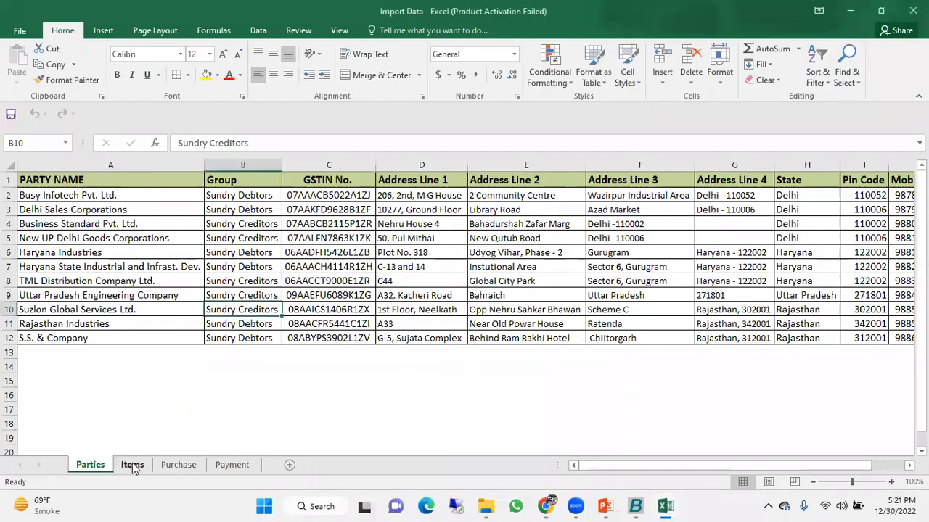
click(132, 465)
click(145, 301)
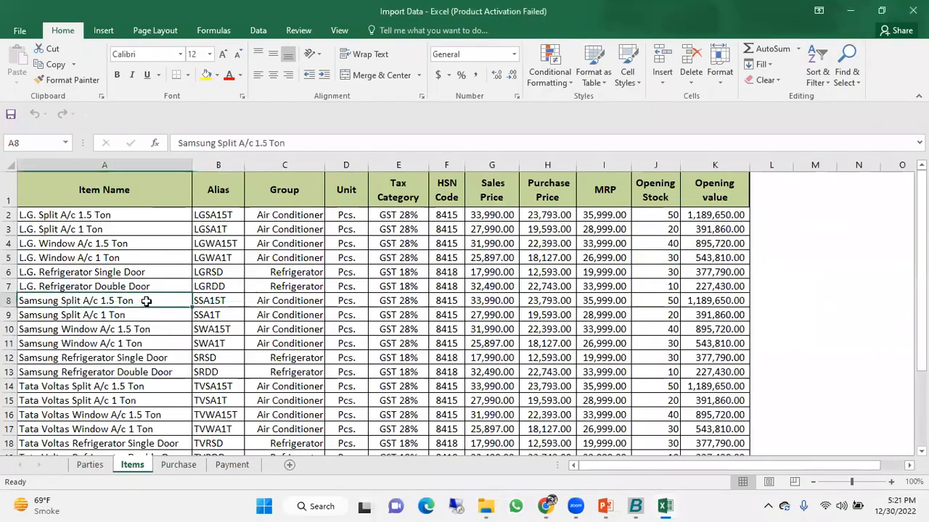
click(115, 160)
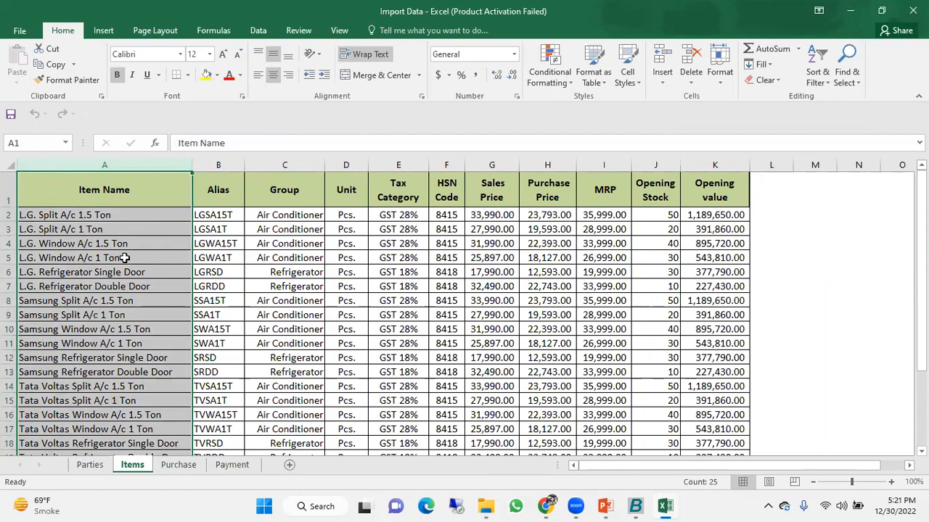
click(217, 165)
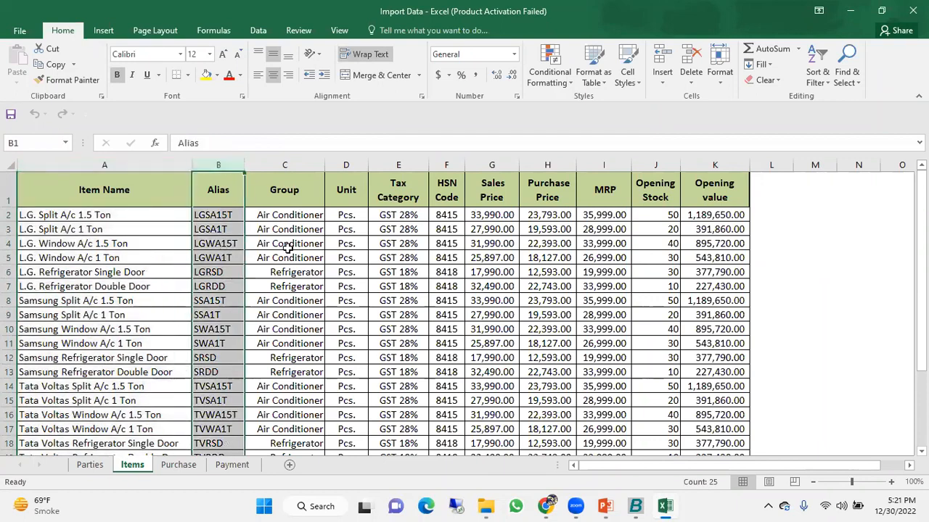
click(285, 164)
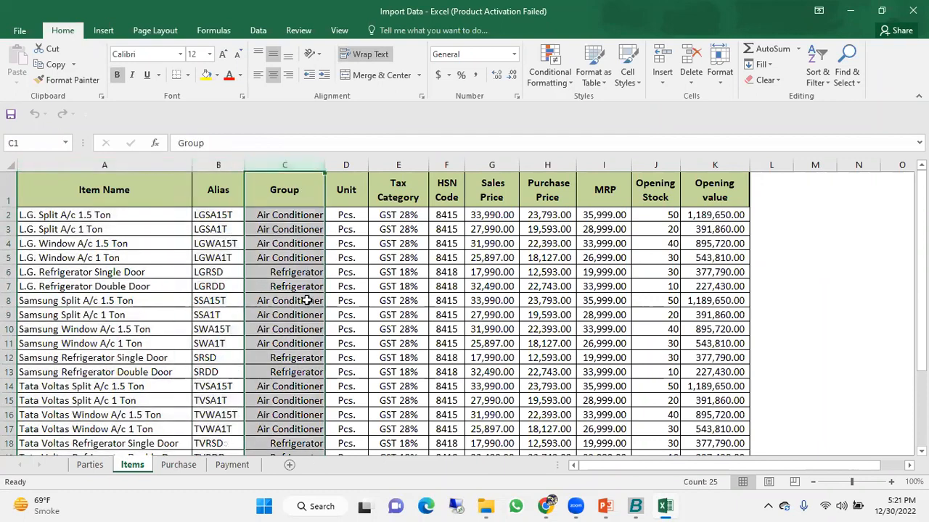
click(280, 230)
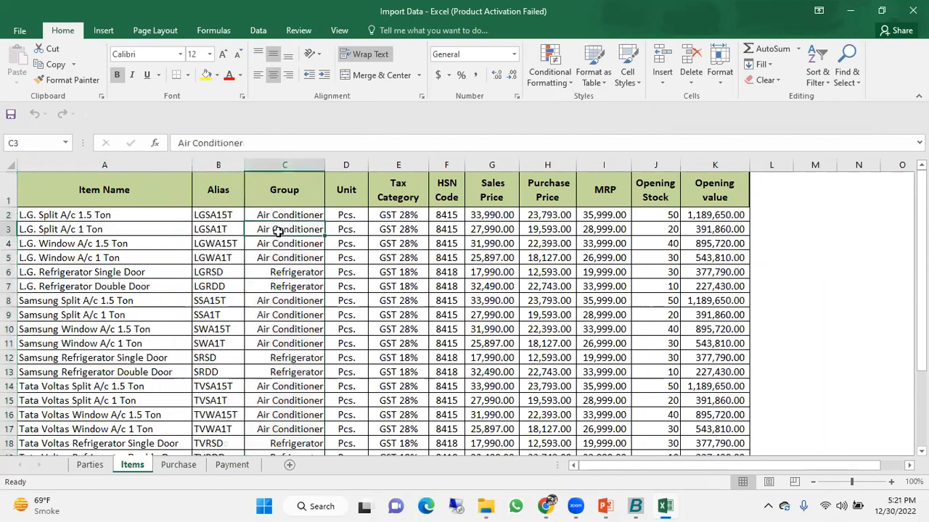
Examine each field of the L.G. Split A/c 1.5 Ton row, from item name and alias through opening stock and opening value.
click(87, 225)
click(76, 212)
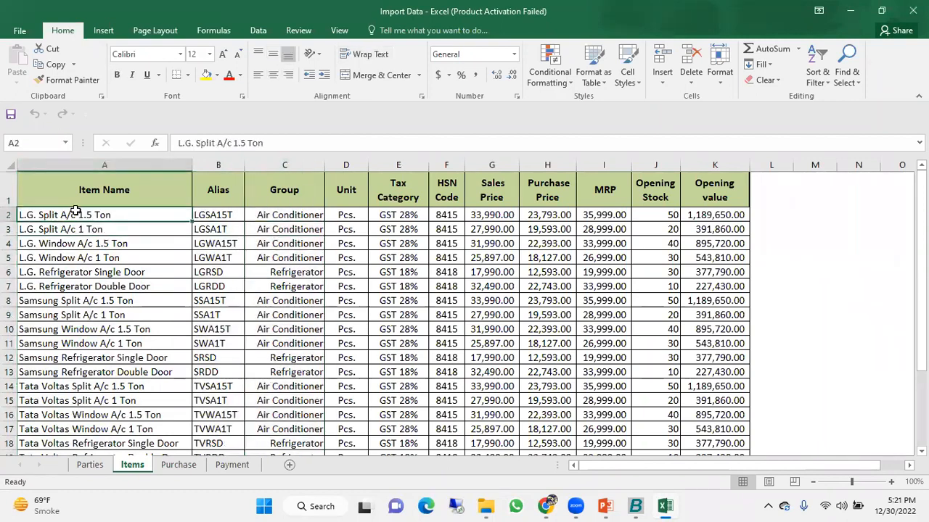
click(232, 217)
click(293, 215)
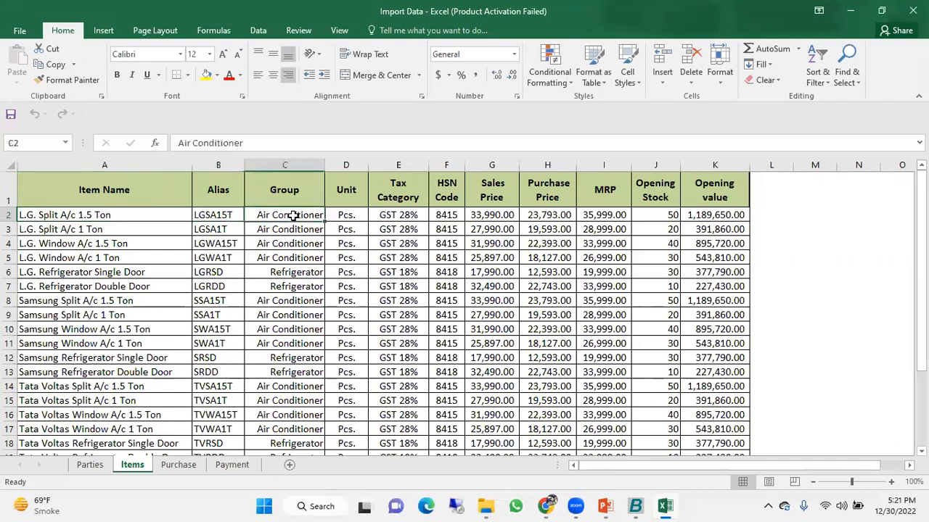
click(345, 216)
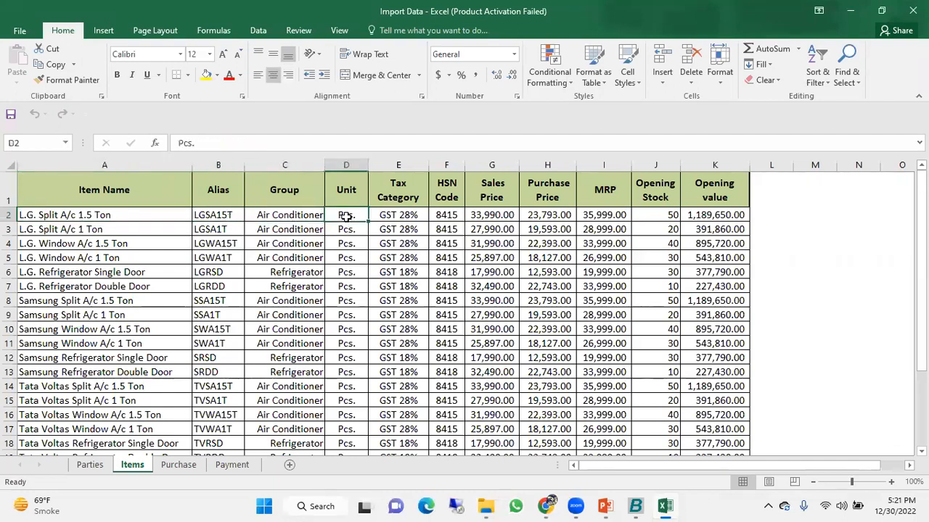
click(397, 216)
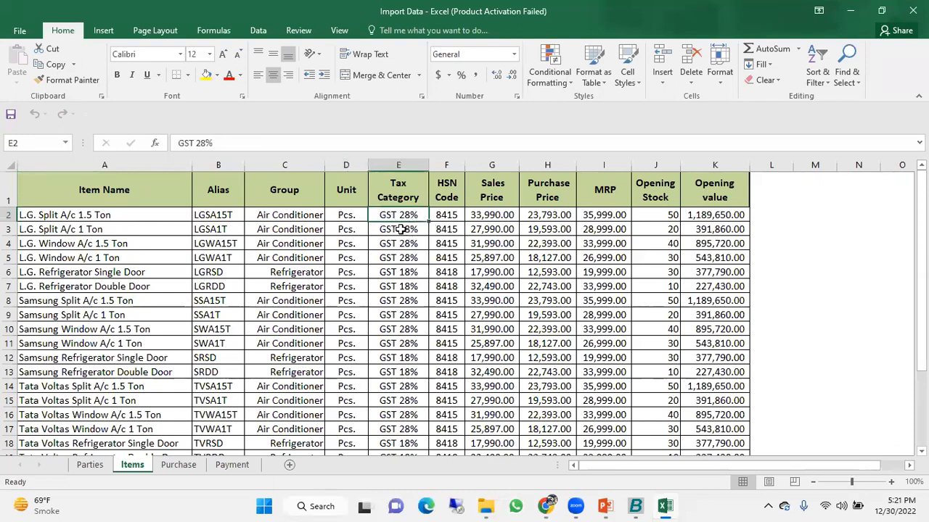
click(446, 212)
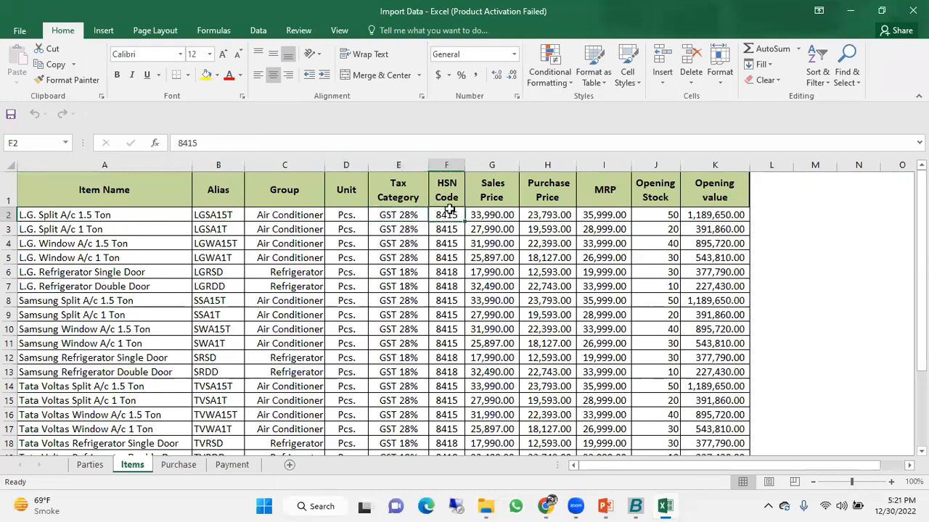
click(502, 215)
click(530, 216)
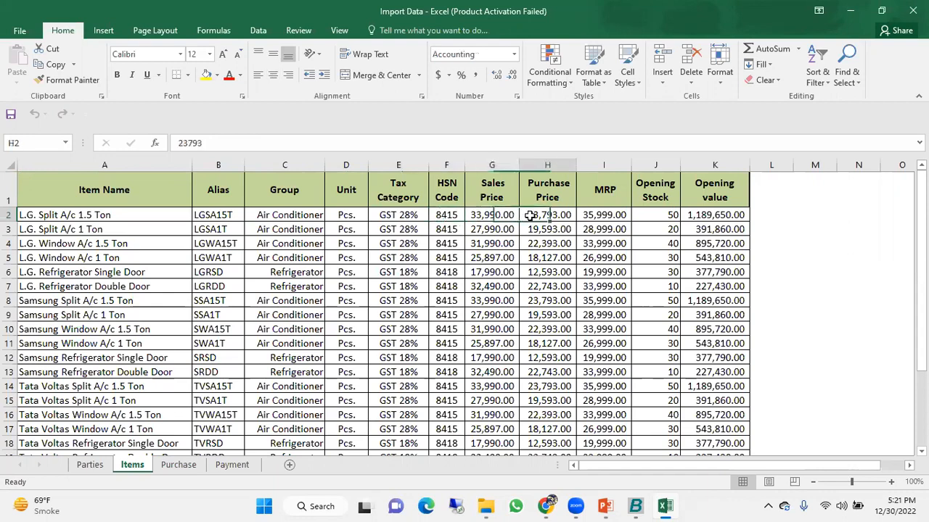
click(602, 216)
click(645, 219)
click(700, 216)
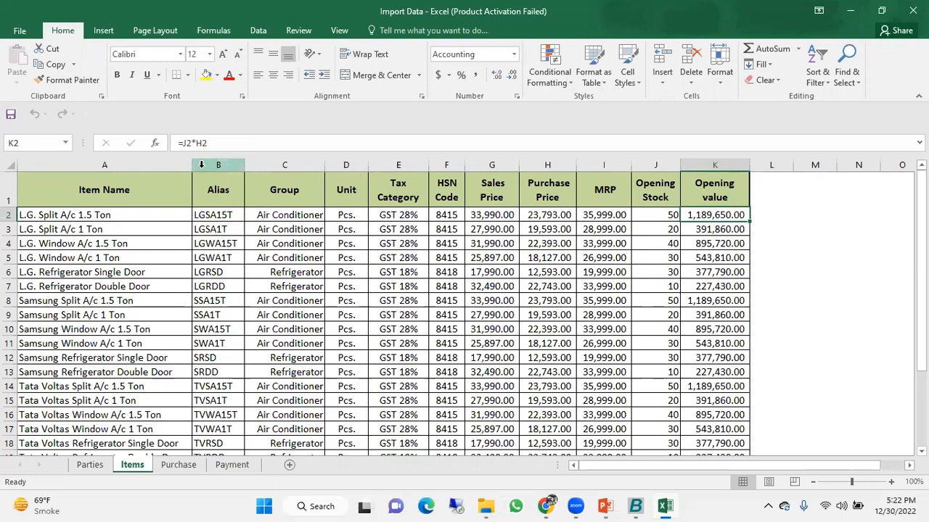
Review all the item names down to the end of the Items sheet and return to cell A1.
click(139, 165)
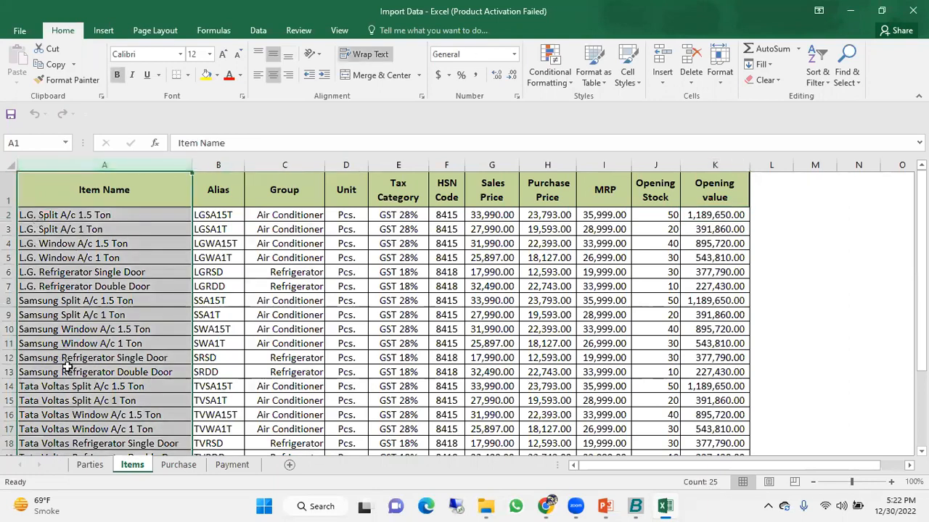
click(65, 313)
key(Down)
key(Down)
key(Down)
key(Down)
key(Down)
key(Down)
key(Down)
key(Down)
key(Down)
key(Down)
key(Down)
key(Down)
key(Down)
key(Down)
key(Down)
key(Down)
key(Down)
key(Down)
key(Down)
key(Down)
key(Down)
key(Down)
key(Down)
key(Down)
key(Down)
key(Down)
key(Up)
key(Up)
key(Up)
key(Up)
key(Up)
key(Up)
key(Up)
key(Up)
key(Up)
key(Up)
key(Up)
key(Up)
key(Up)
key(Up)
key(Up)
key(Up)
key(Up)
key(Up)
key(Up)
key(ctrl+Home)
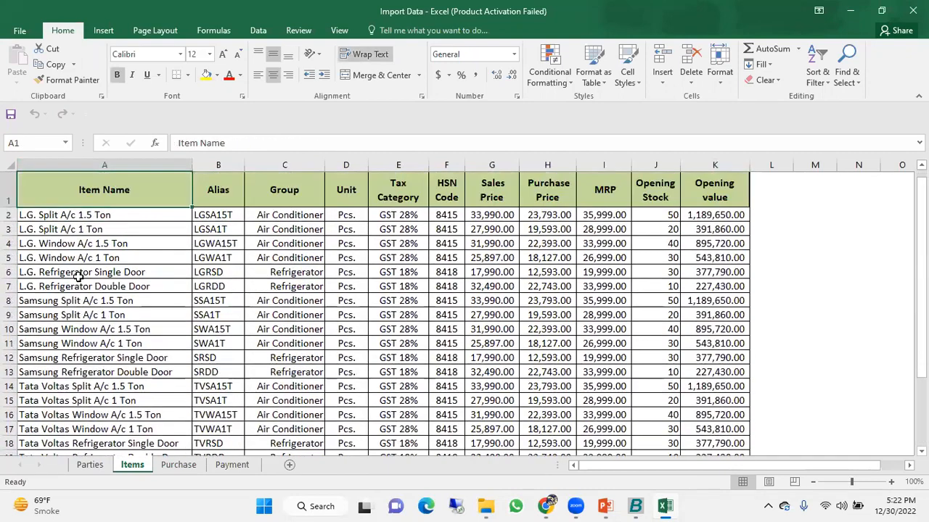
Examine the Alias, Group, Unit and Tax Category columns of the Items sheet.
click(218, 164)
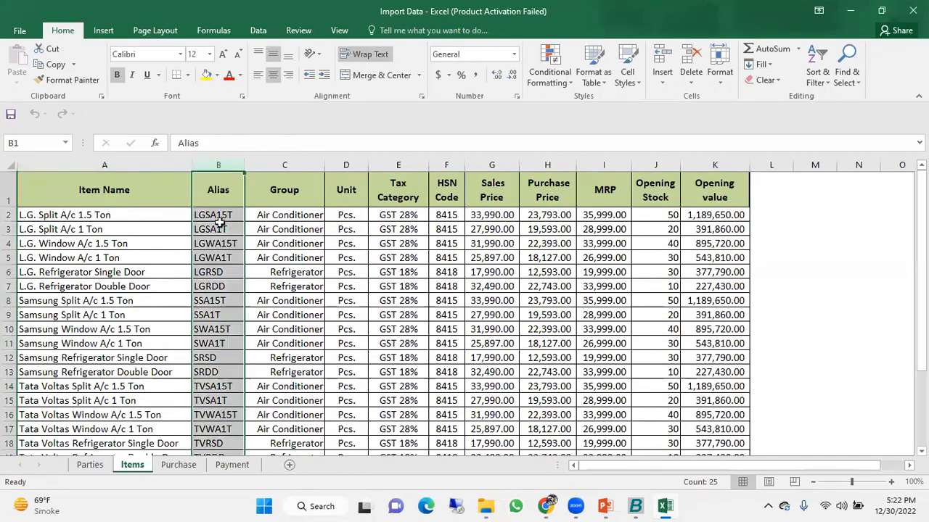
click(290, 166)
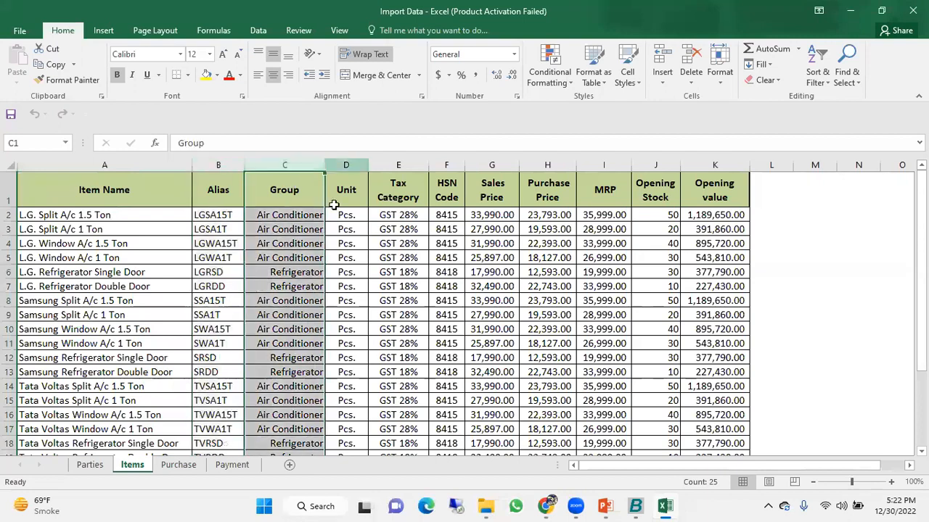
click(293, 274)
click(291, 259)
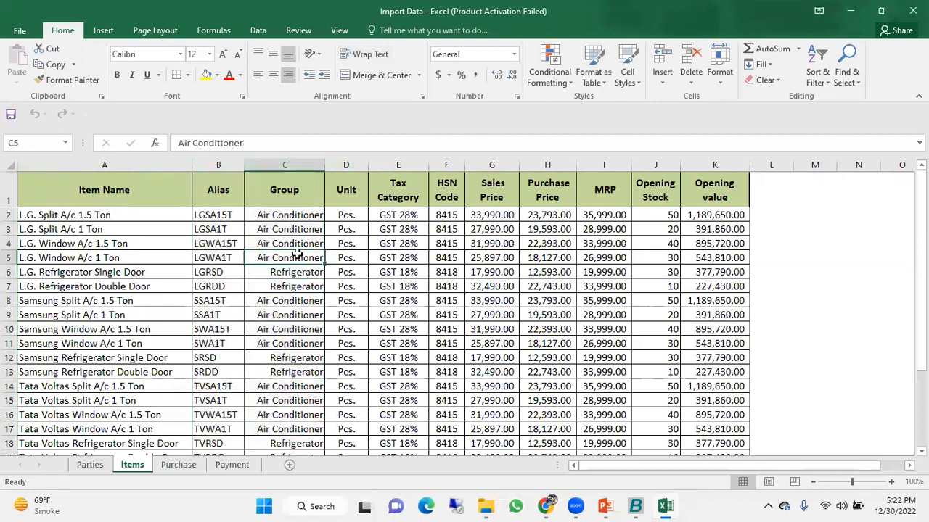
click(352, 166)
click(404, 160)
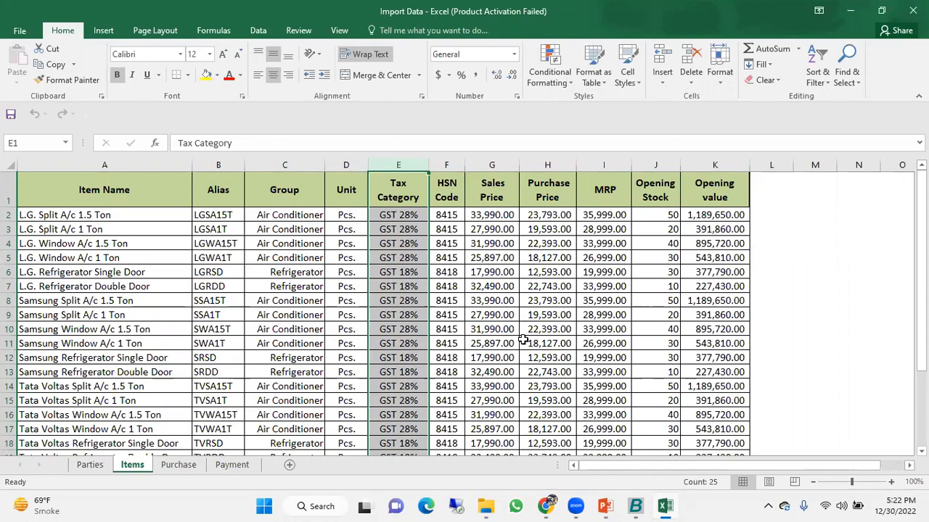
Switch to Busy and open the import of item masters from MS Excel.
click(636, 507)
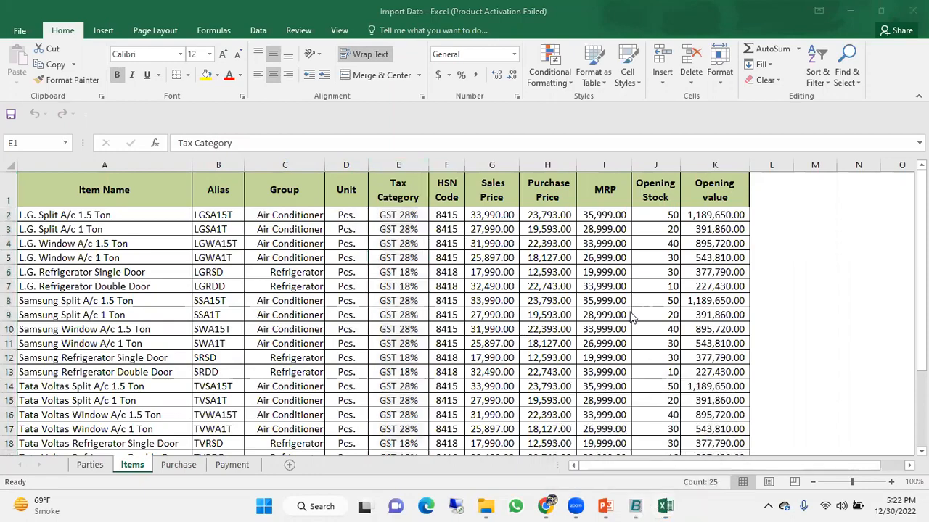
key(Down)
key(Down)
key(Down)
key(Down)
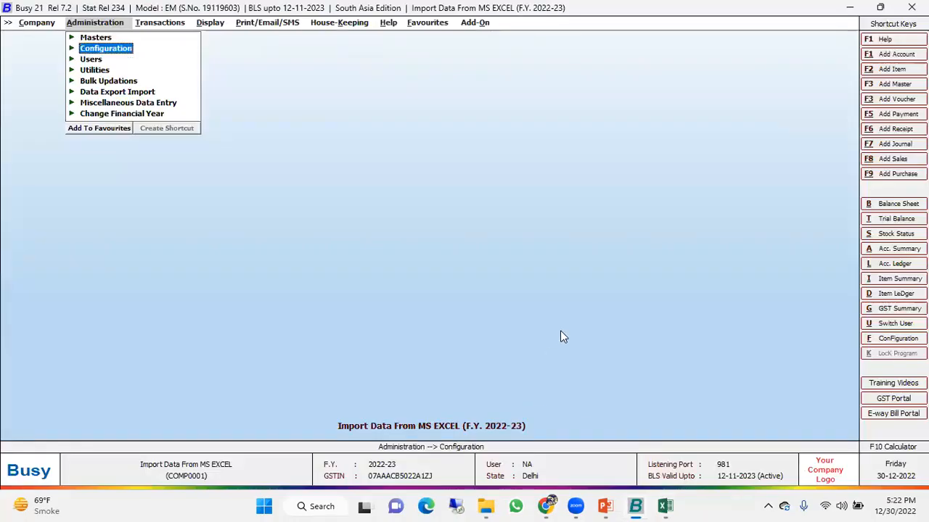
key(Down)
key(Return)
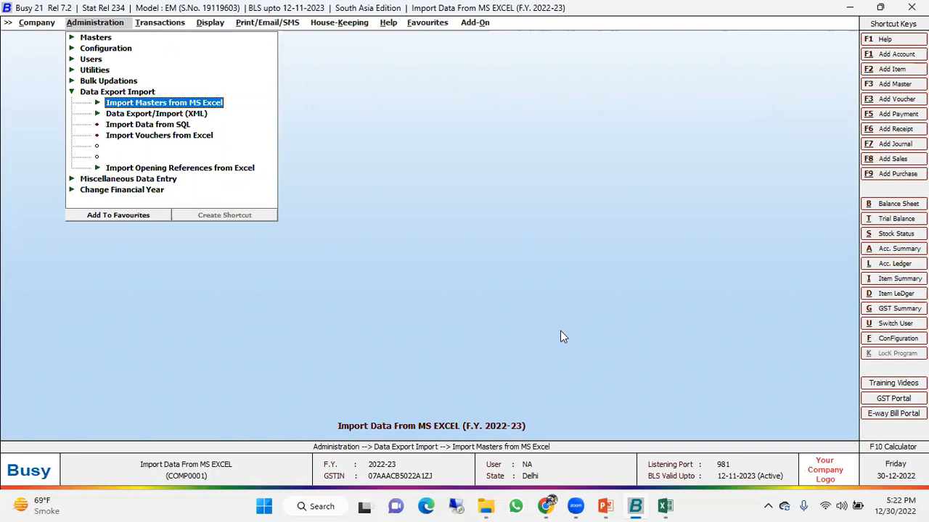
key(Return)
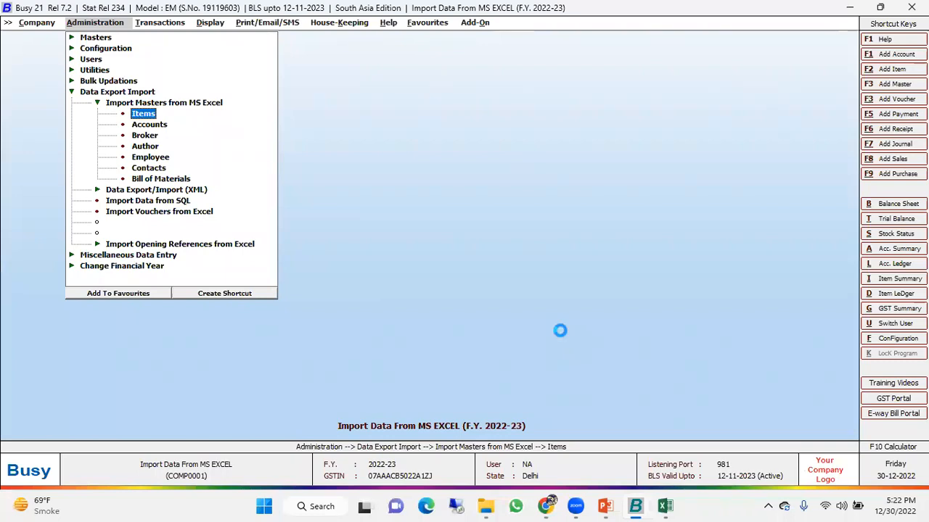
key(Return)
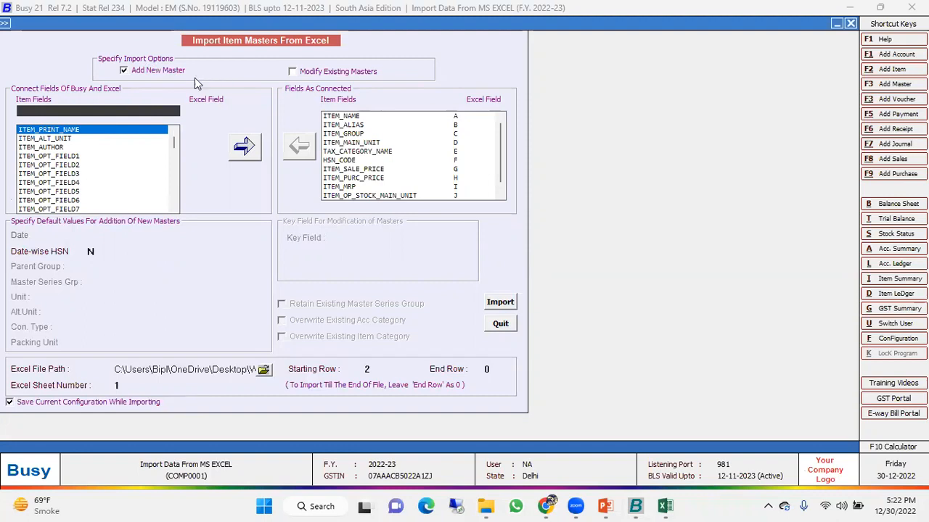
Try the Modify Existing Masters option and leave the item import form without importing.
click(294, 72)
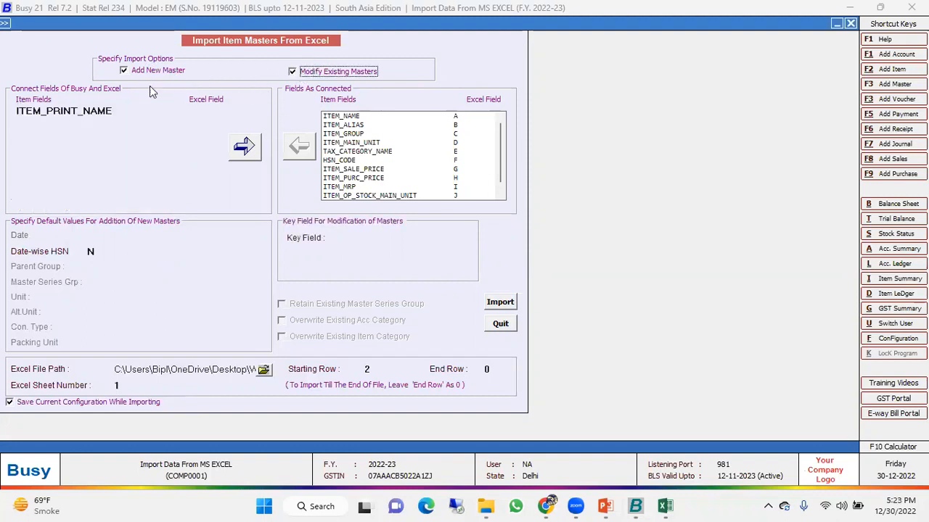
key(Escape)
key(Escape)
key(Escape)
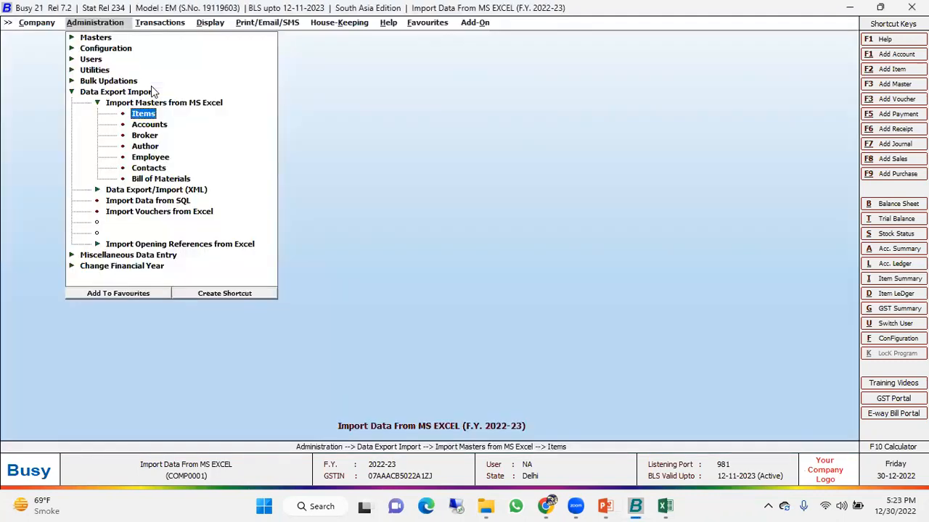
List the existing item masters to check which items the company already has.
key(c)
key(Up)
key(Return)
key(Down)
key(Down)
key(Down)
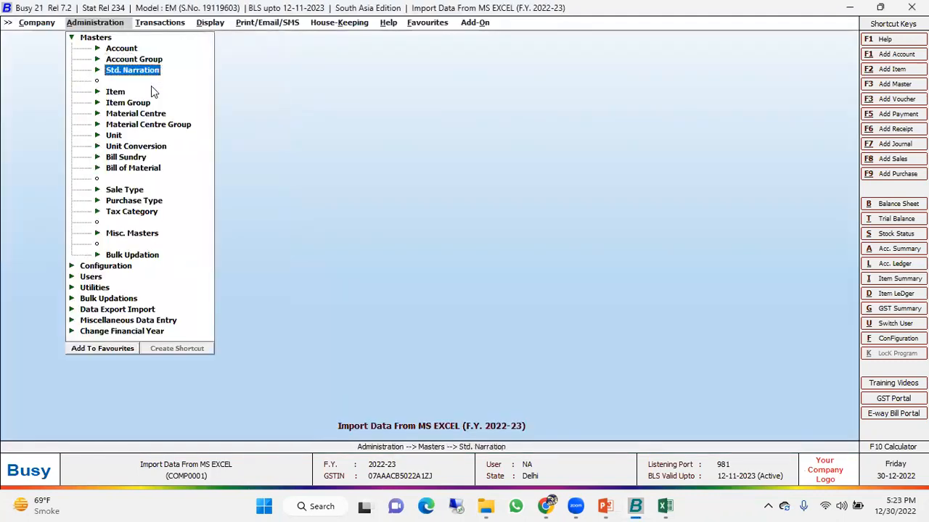
key(Return)
key(Down)
key(Down)
key(Return)
key(Return)
key(Return)
key(Return)
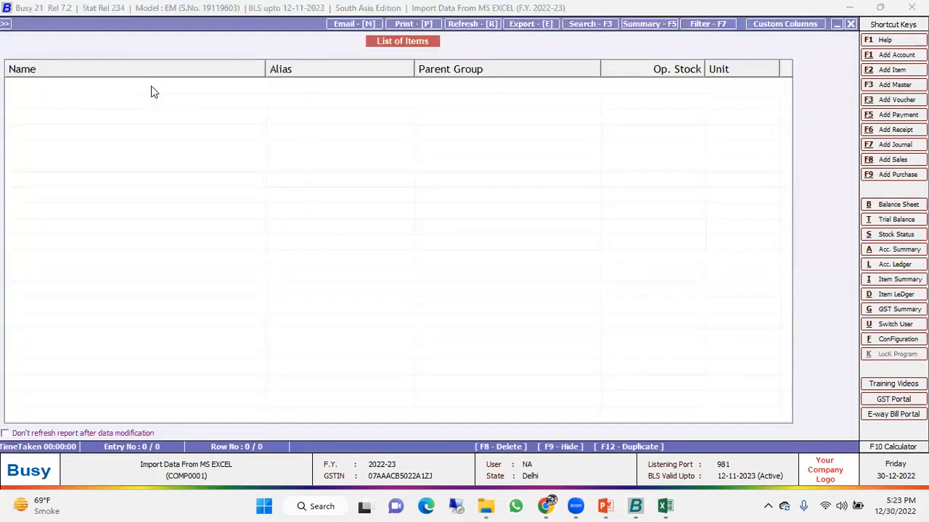
Close the item list, check which items are available to modify, and leave the item masters.
key(Escape)
key(Escape)
key(Escape)
key(Up)
key(Return)
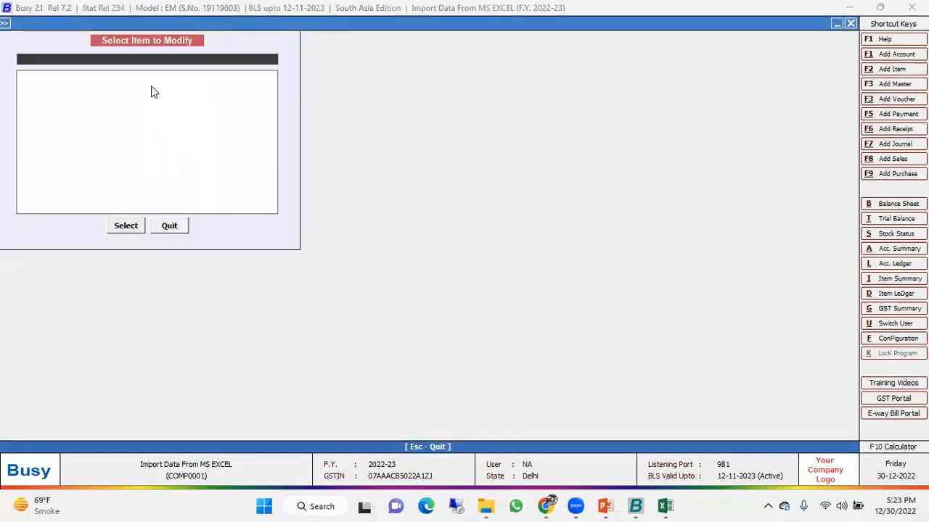
key(Escape)
key(Escape)
key(Escape)
Reopen the import of item masters from MS Excel.
key(Down)
key(Down)
key(Down)
key(Down)
key(Down)
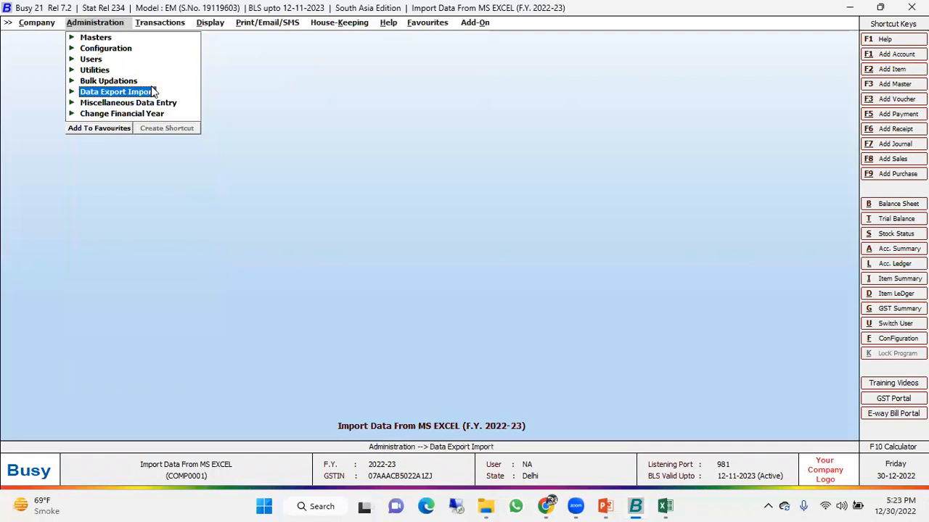
key(Return)
key(Return)
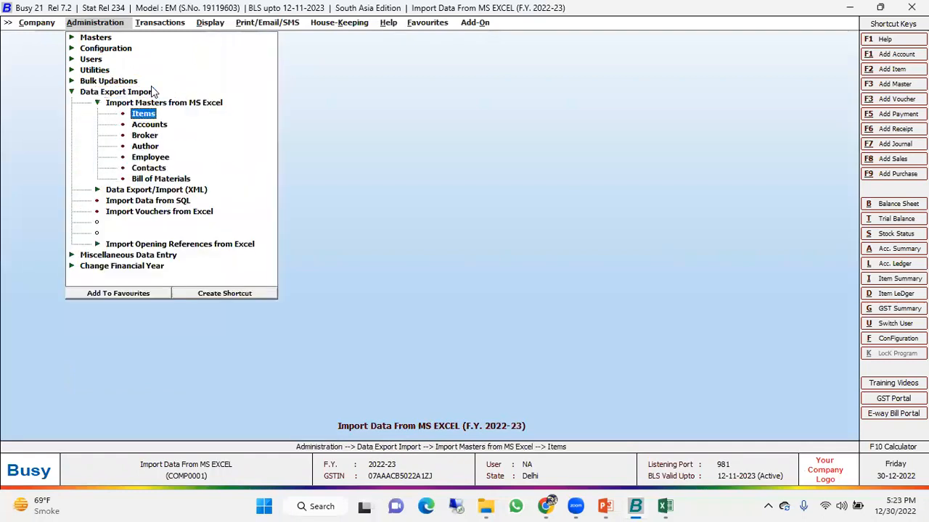
key(Return)
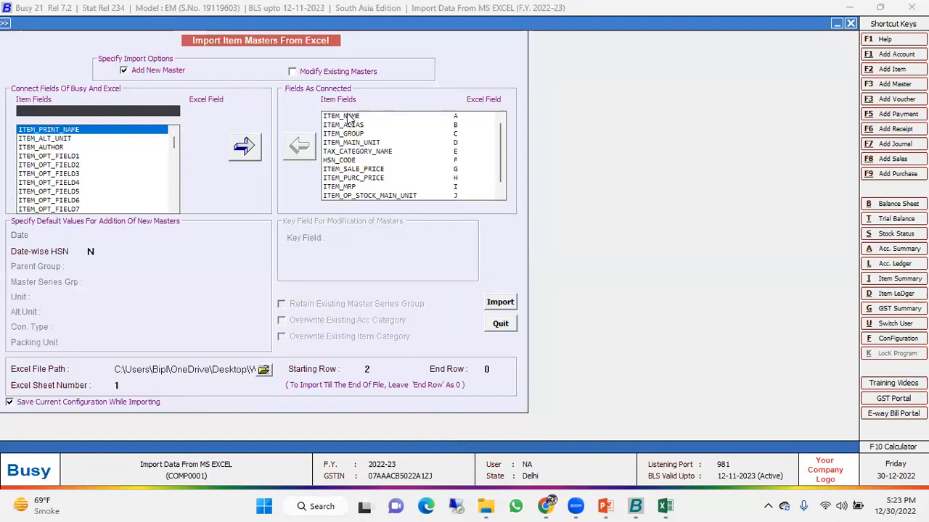
Remove all the previously connected item fields, starting with ITEM_NAME, to clear the Excel column mapping.
click(351, 116)
click(299, 148)
click(299, 148)
click(299, 148)
click(299, 148)
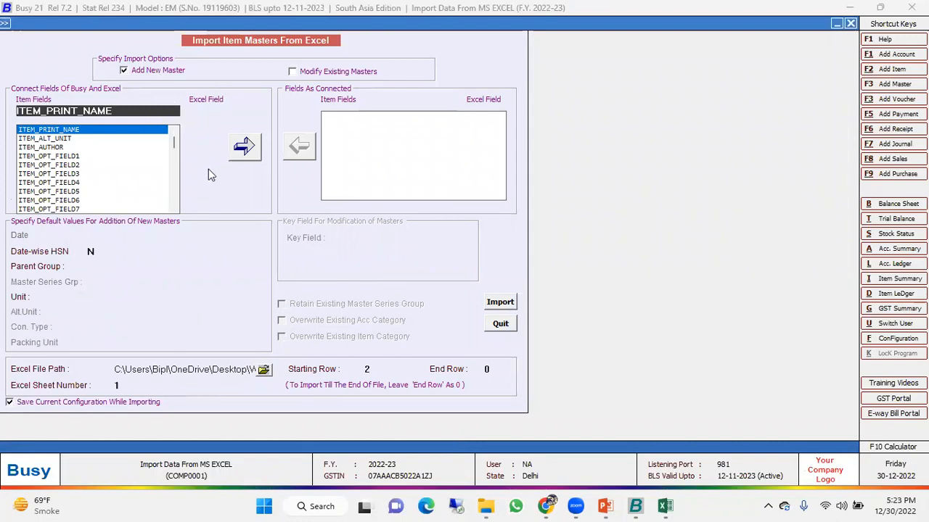
Check the Item Name column in the Excel Items sheet and return to the item import form in Busy.
key(alt+Tab)
click(120, 164)
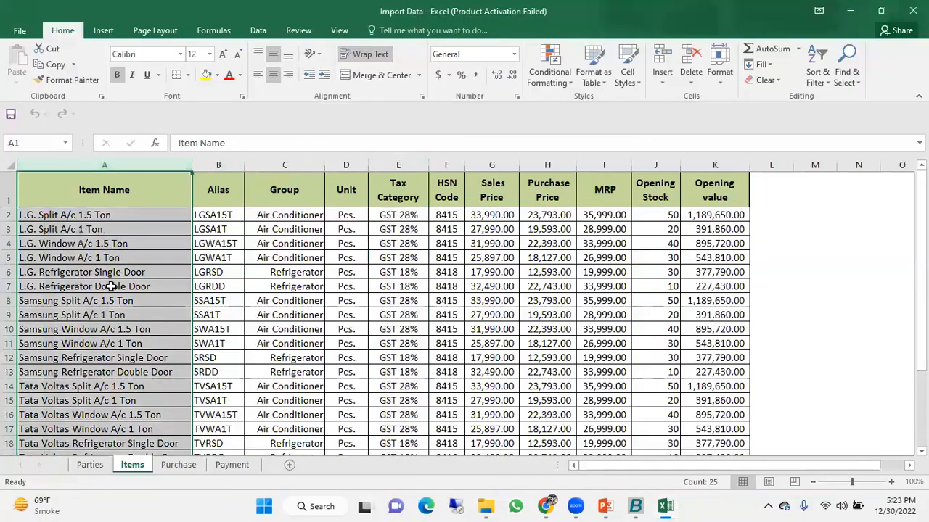
key(alt+Tab)
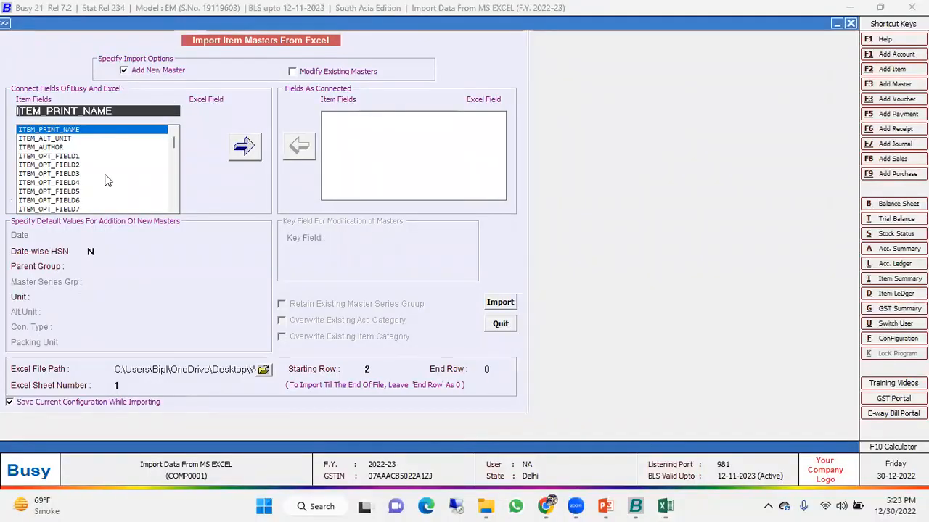
Choose the ITEM_NAME field and connect it to Excel column A, after checking the Item Name column in the Items sheet.
key(BackSpace)
key(BackSpace)
key(BackSpace)
key(BackSpace)
key(BackSpace)
key(BackSpace)
key(BackSpace)
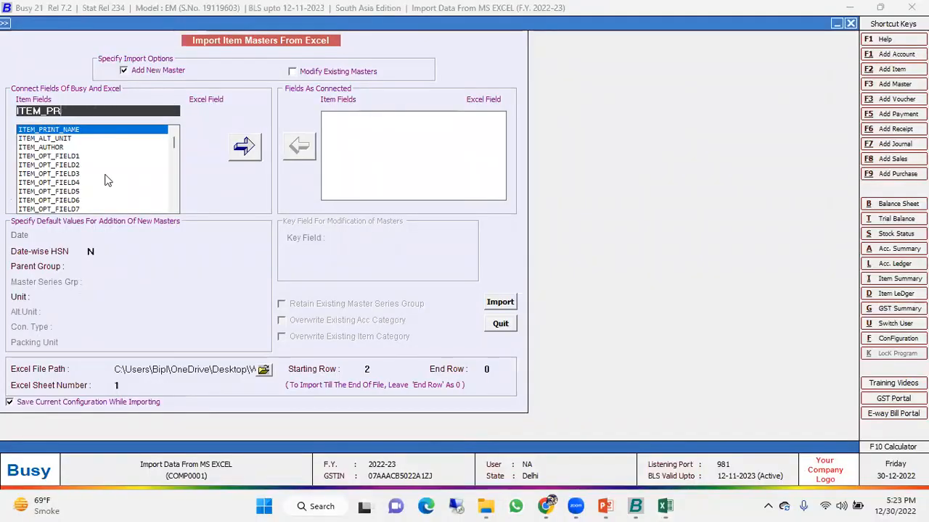
text(a)
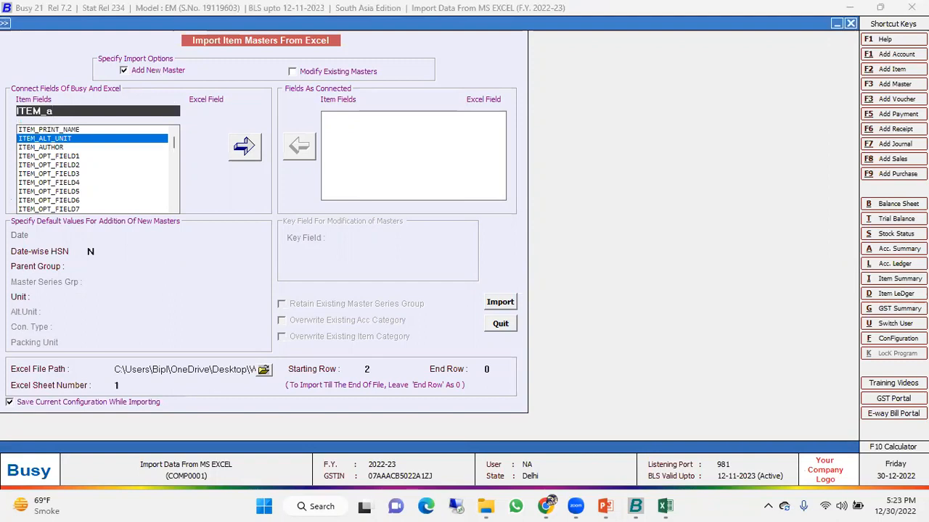
key(BackSpace)
text(name)
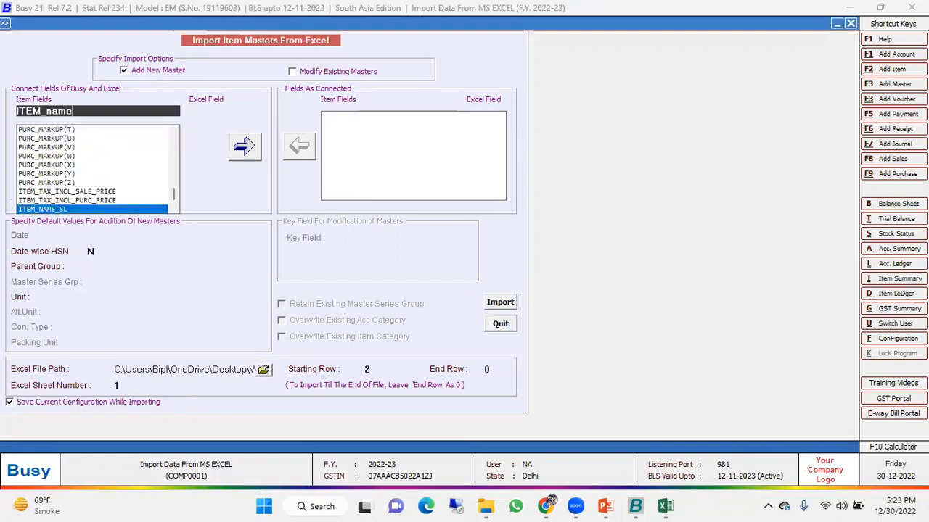
key(Return)
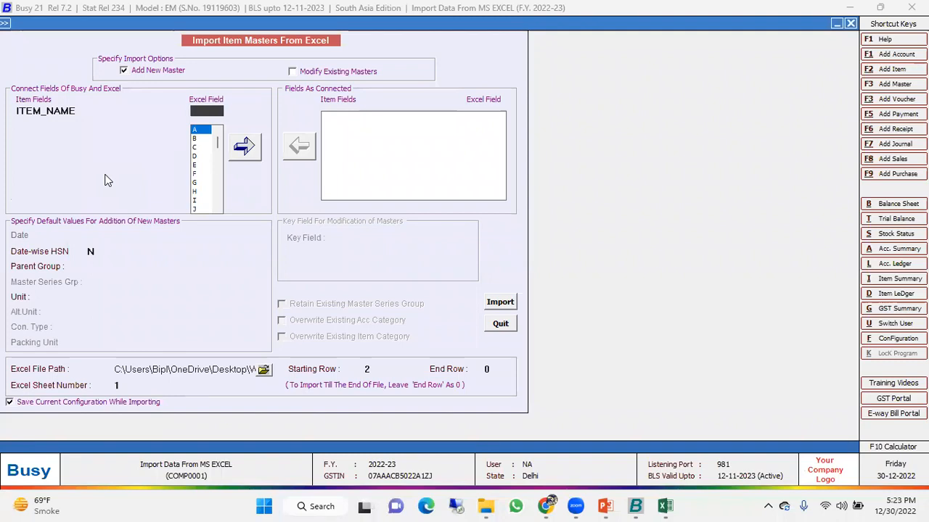
key(alt+Tab)
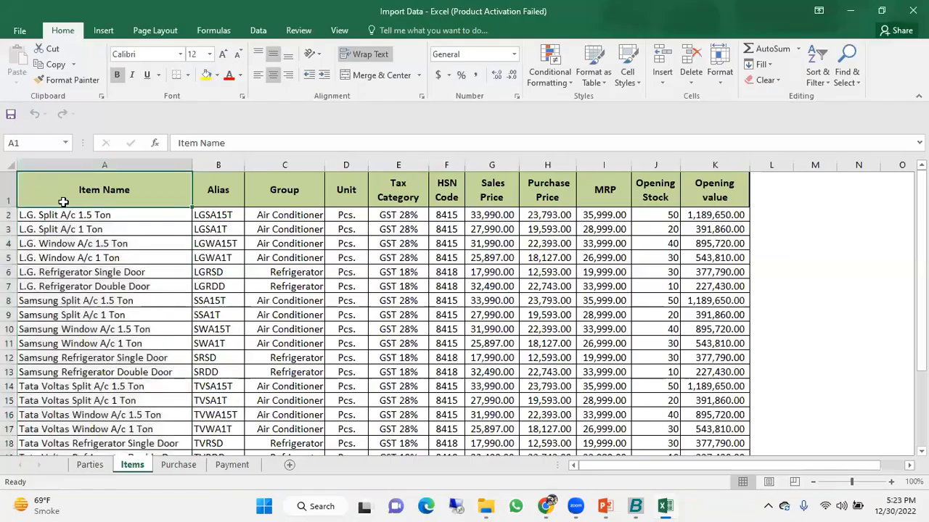
click(95, 163)
key(alt+Tab)
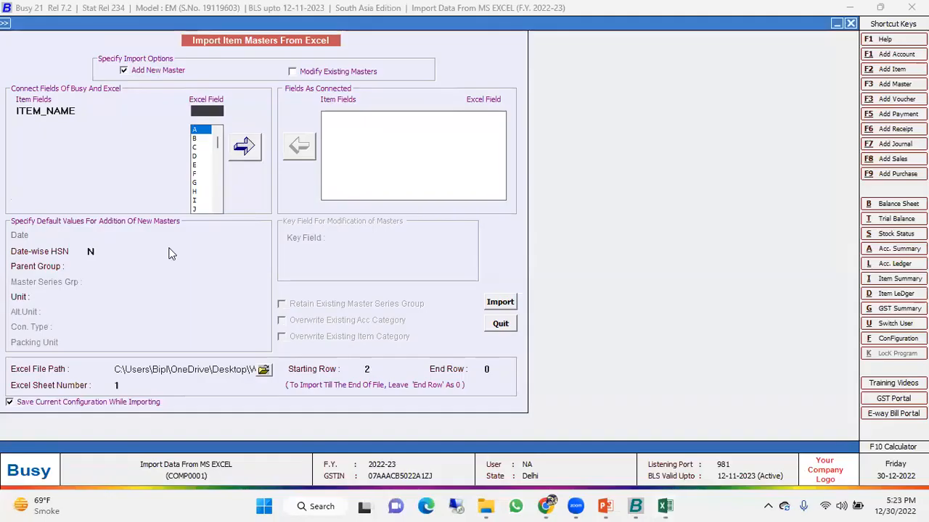
Check the Alias column in the Excel Items sheet and connect Busy's ITEM_ALIAS field to column B.
key(alt+Tab)
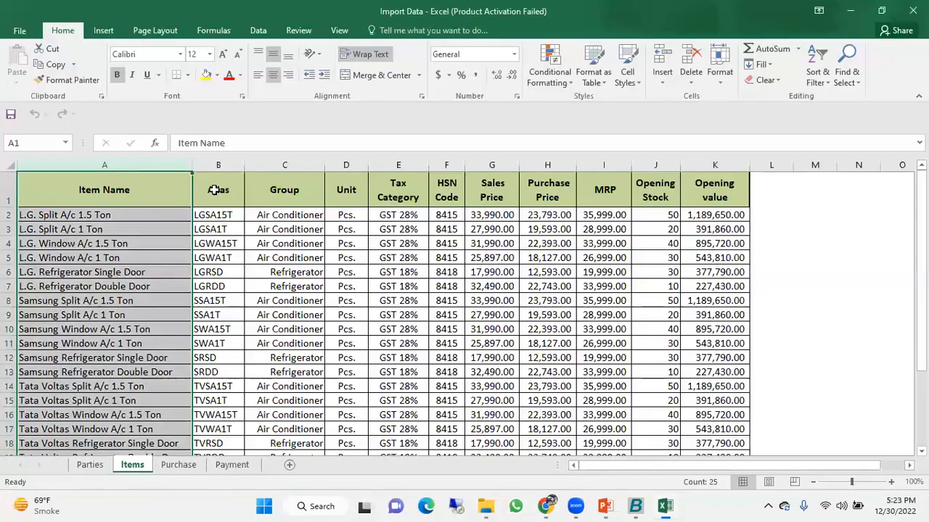
click(221, 166)
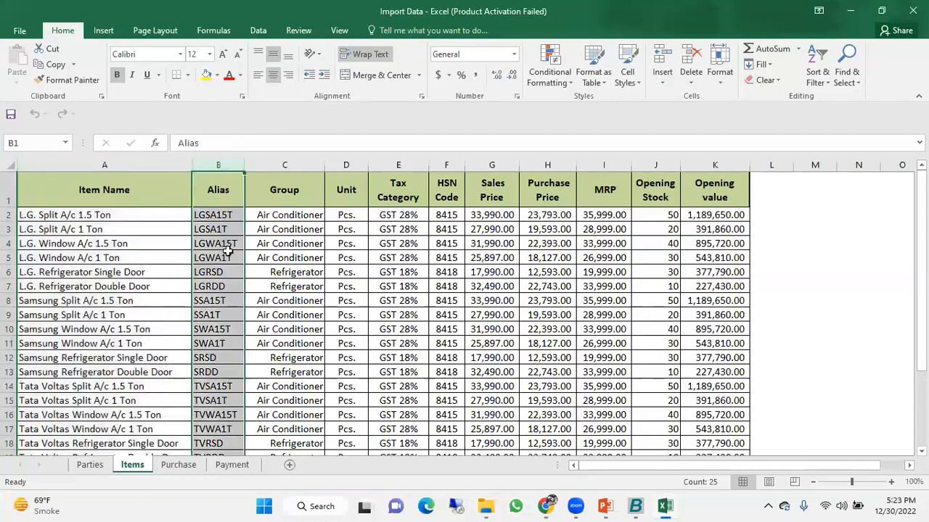
click(216, 228)
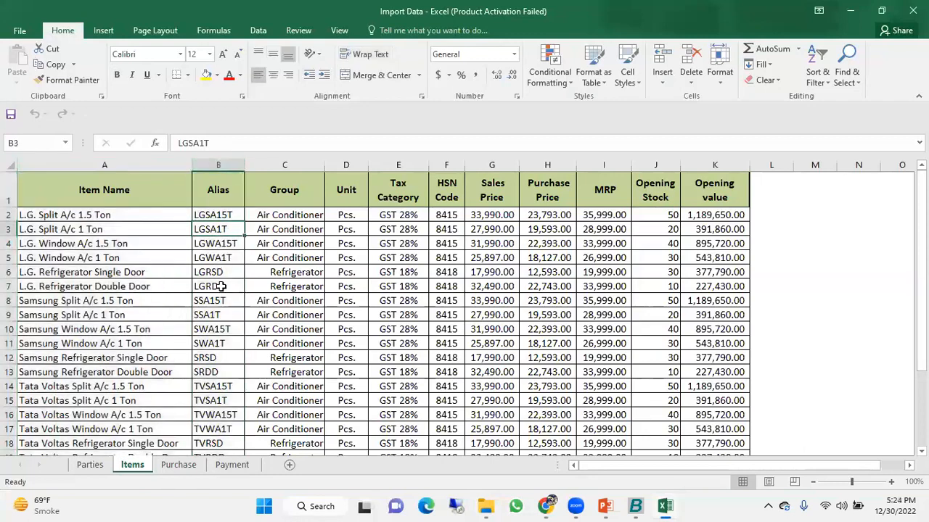
key(alt+Tab)
text(alias)
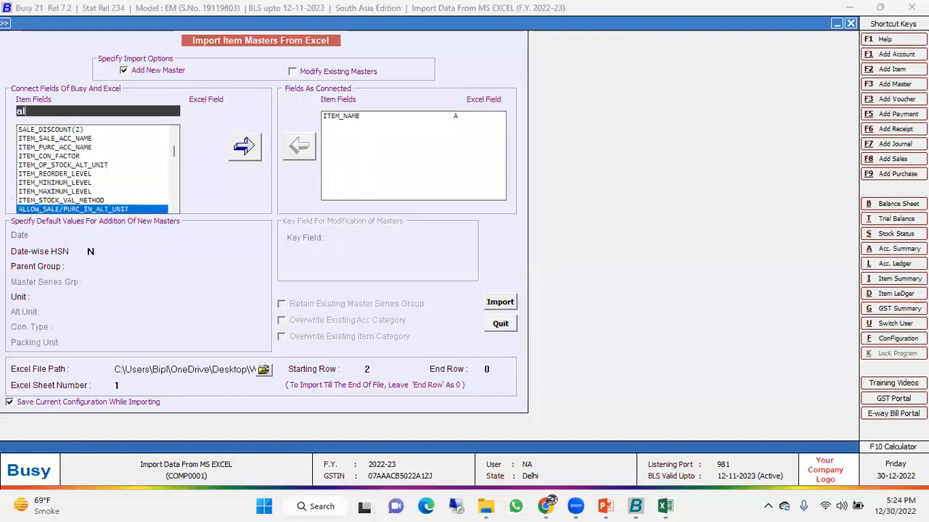
key(BackSpace)
key(BackSpace)
key(BackSpace)
key(BackSpace)
key(BackSpace)
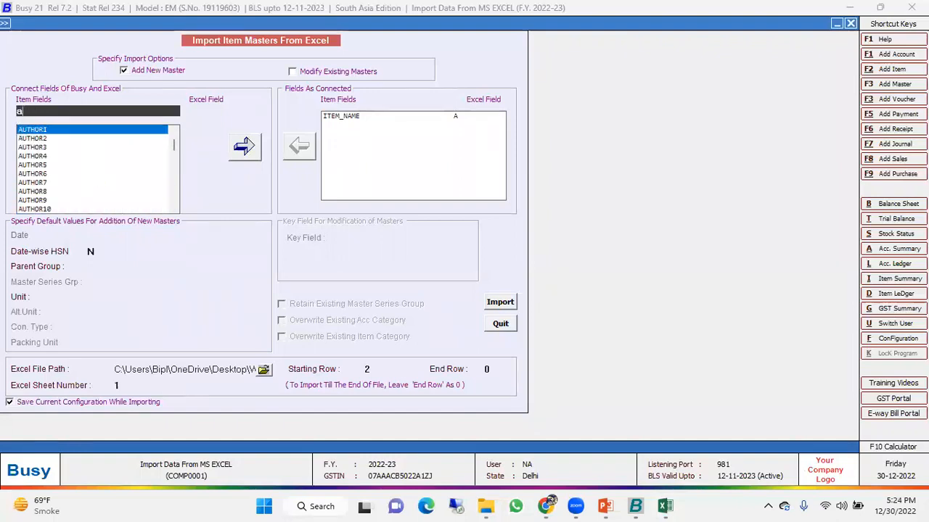
text(tem_alias)
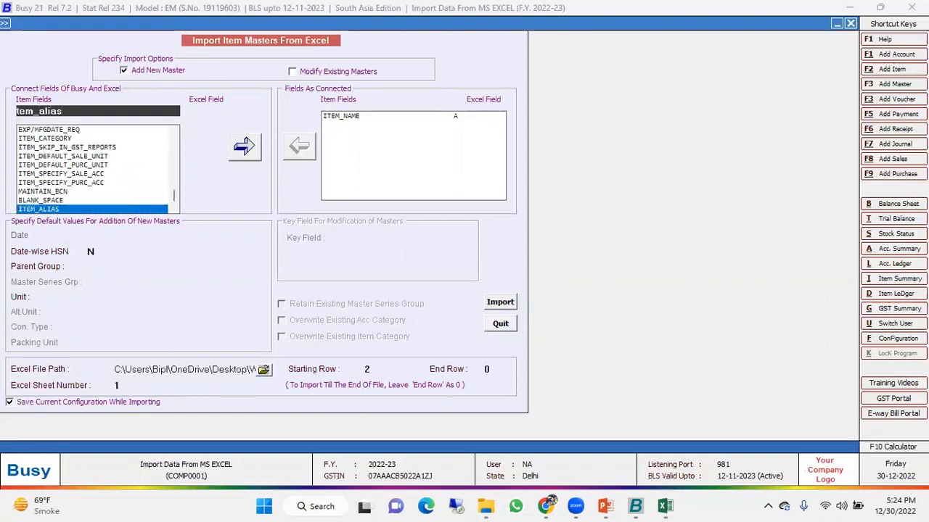
key(Return)
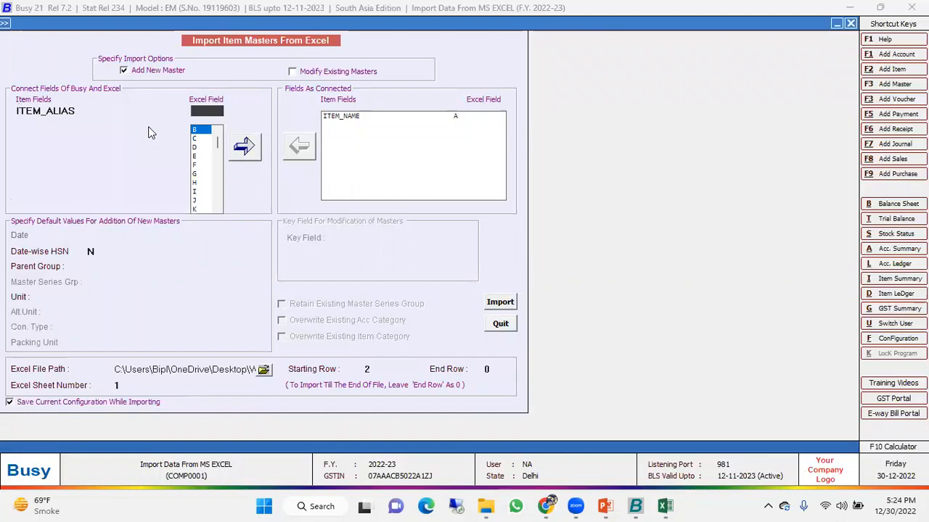
key(Return)
Check the Group column in the Excel Items sheet and connect Busy's ITEM_GROUP field to column C.
key(alt+Tab)
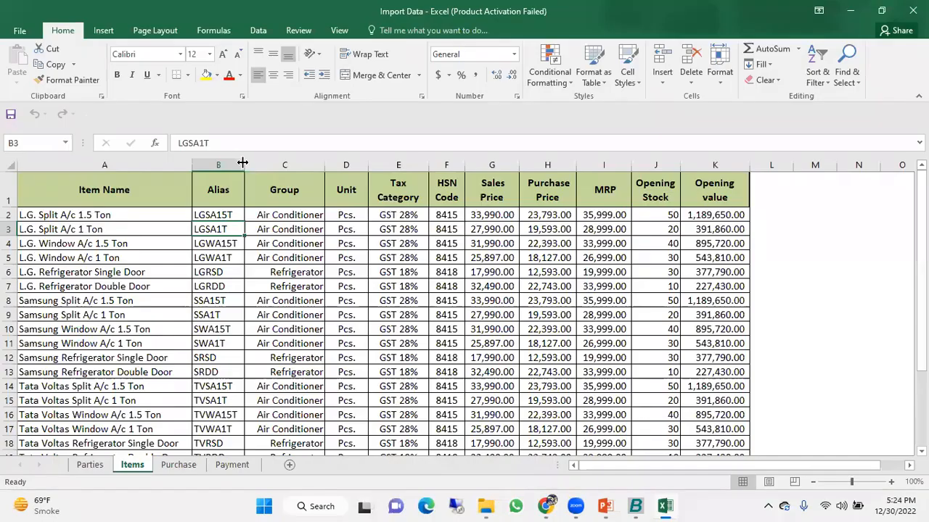
click(268, 165)
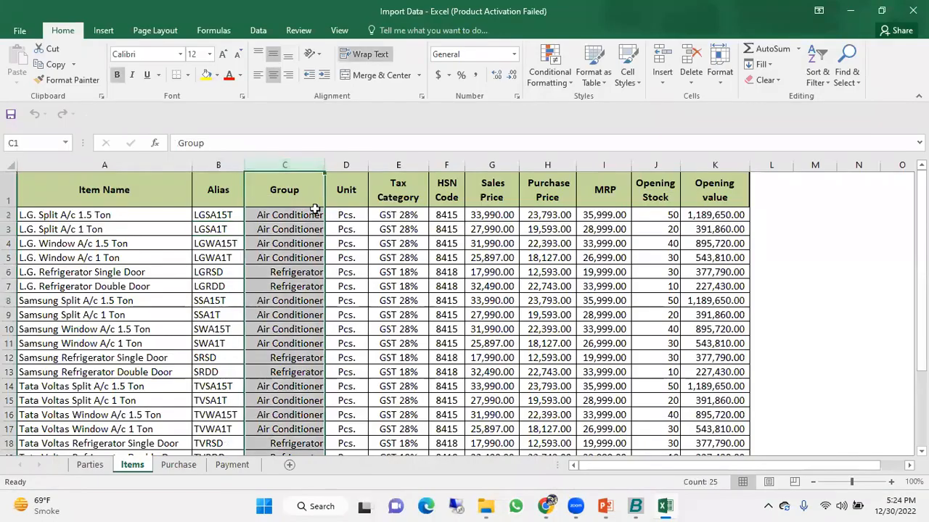
key(alt+Tab)
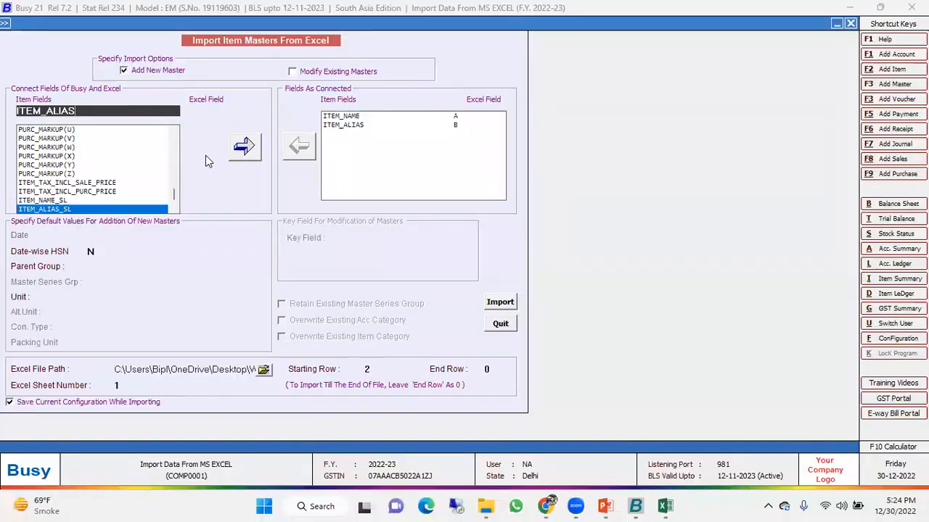
key(BackSpace)
key(BackSpace)
key(BackSpace)
key(BackSpace)
key(BackSpace)
text(group)
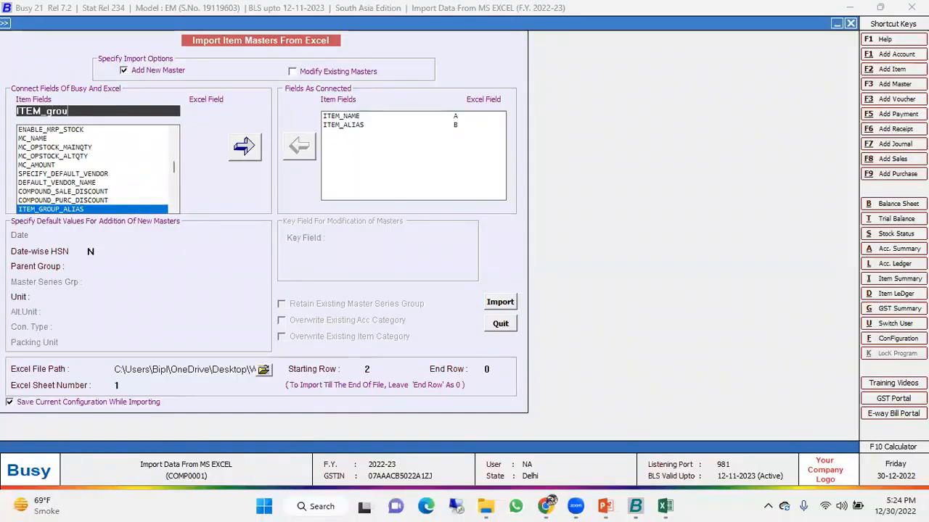
key(Return)
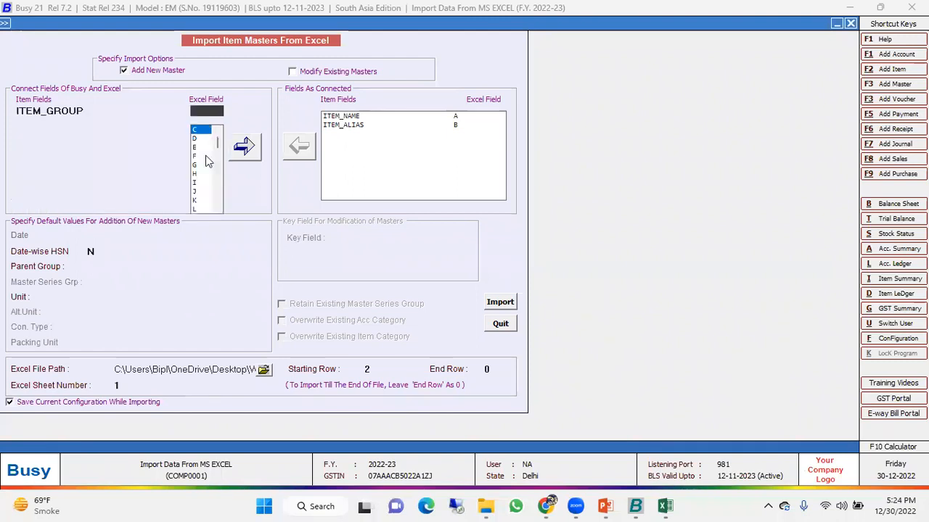
key(Return)
key(Return)
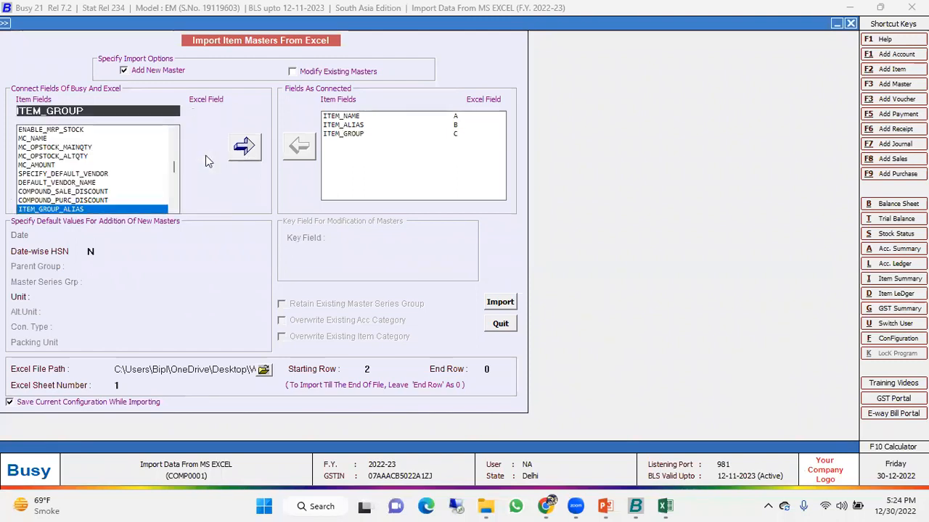
Check the Unit column in the Excel Items sheet and connect Busy's ITEM_MAIN_UNIT field to column D.
key(alt+Tab)
click(347, 164)
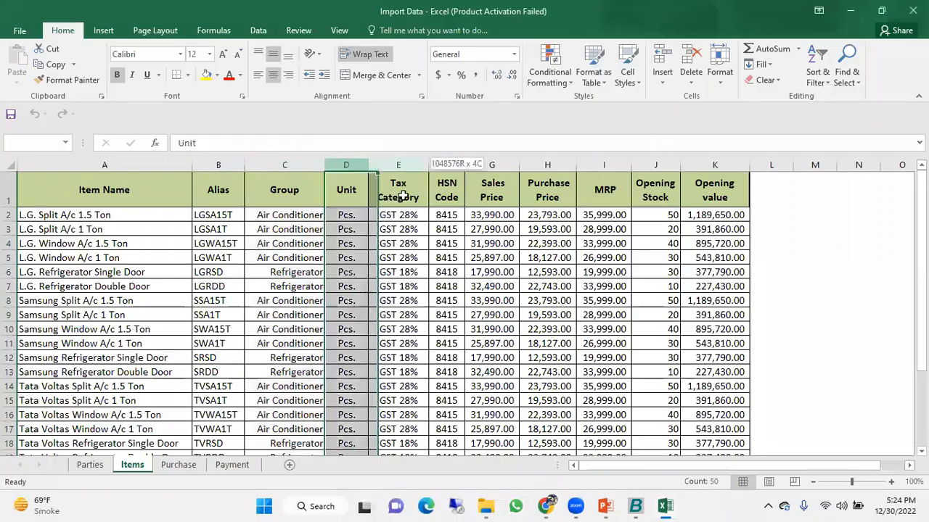
key(alt+Tab)
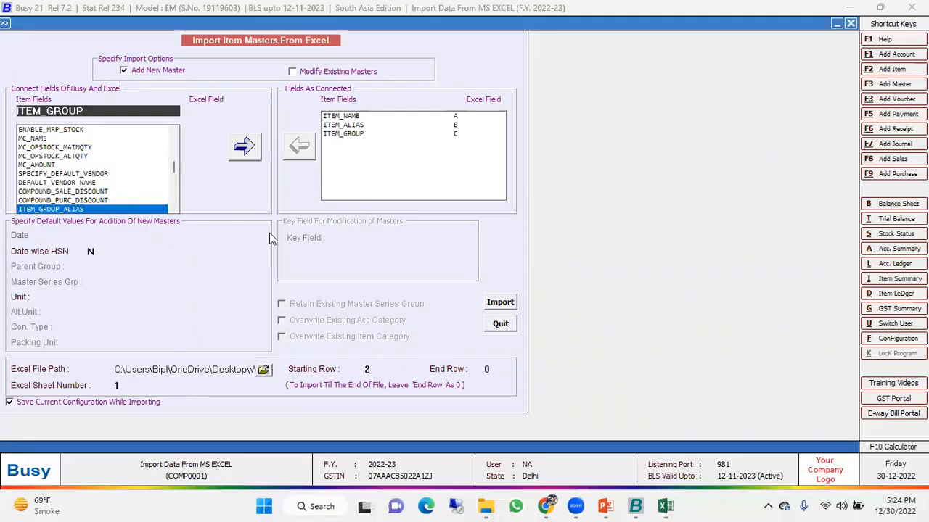
key(BackSpace)
key(BackSpace)
key(BackSpace)
key(BackSpace)
key(BackSpace)
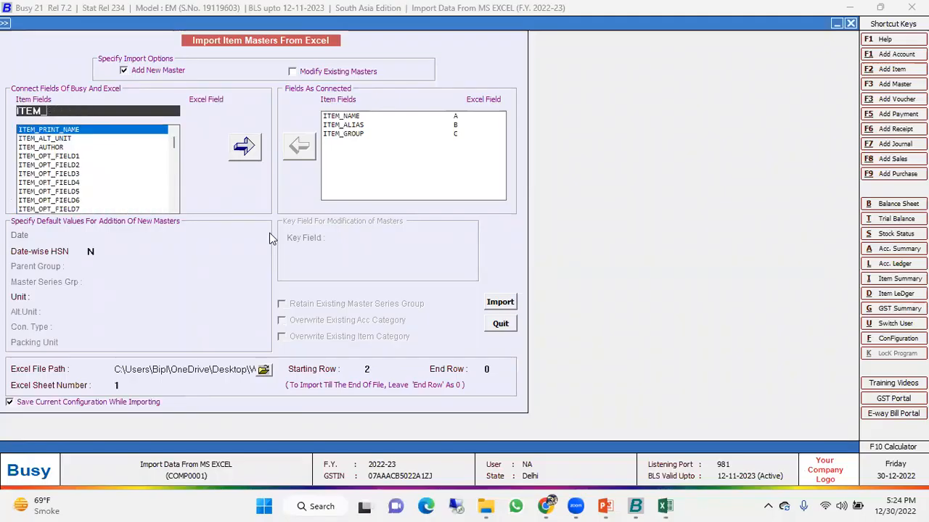
text(main)
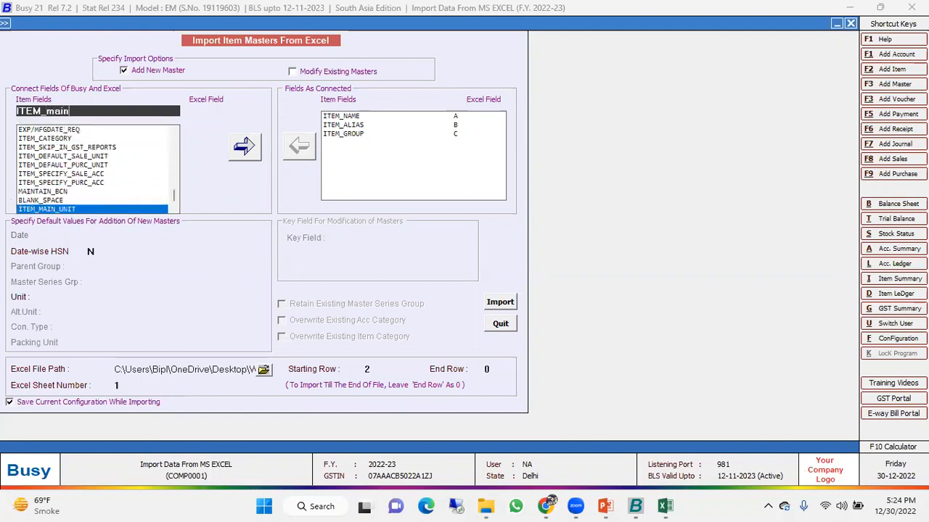
key(Return)
key(Return)
key(Return)
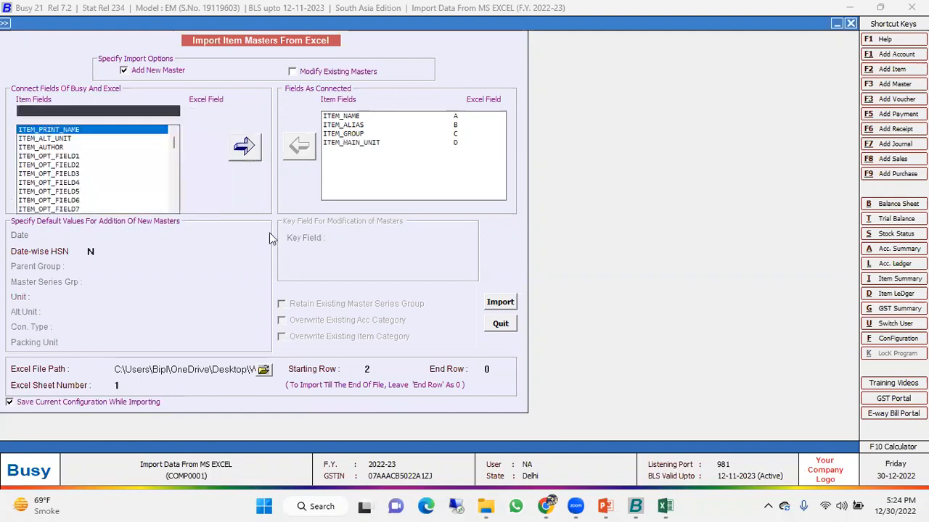
Check the Tax Category column in the Excel Items sheet and connect Busy's TAX_CATEGORY_NAME field to column E.
key(alt+Tab)
click(399, 168)
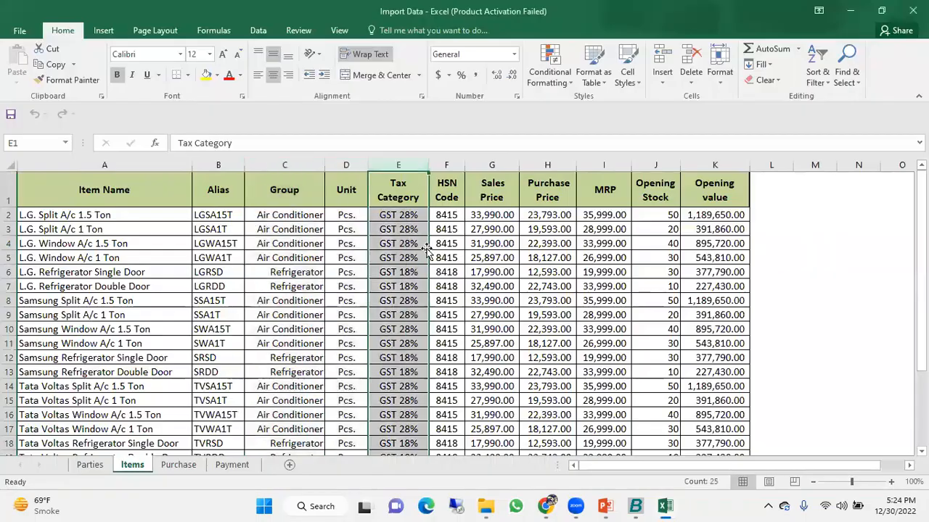
key(alt+Tab)
text(ta)
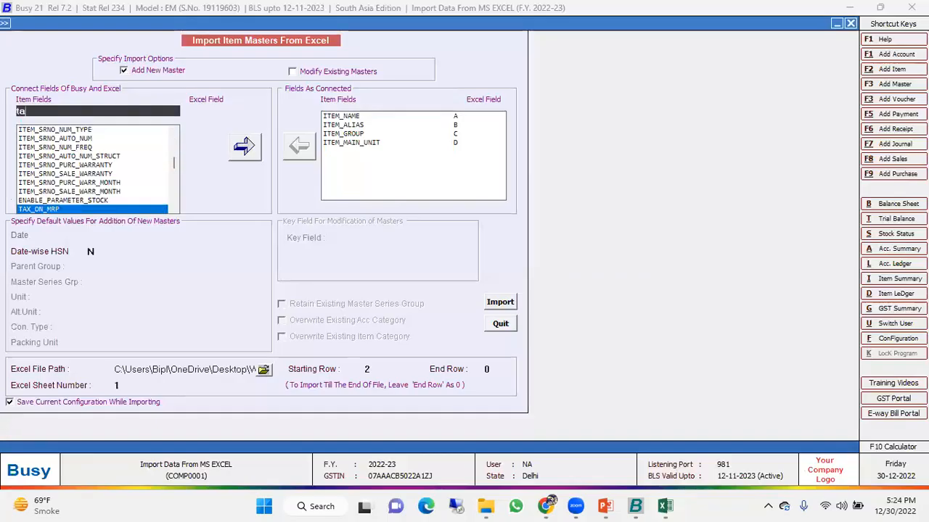
text(x)
key(Return)
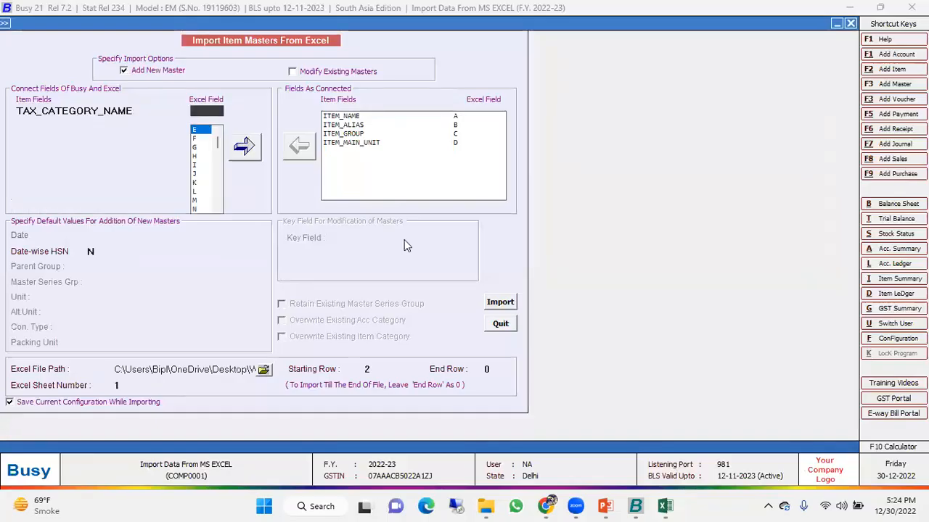
key(Return)
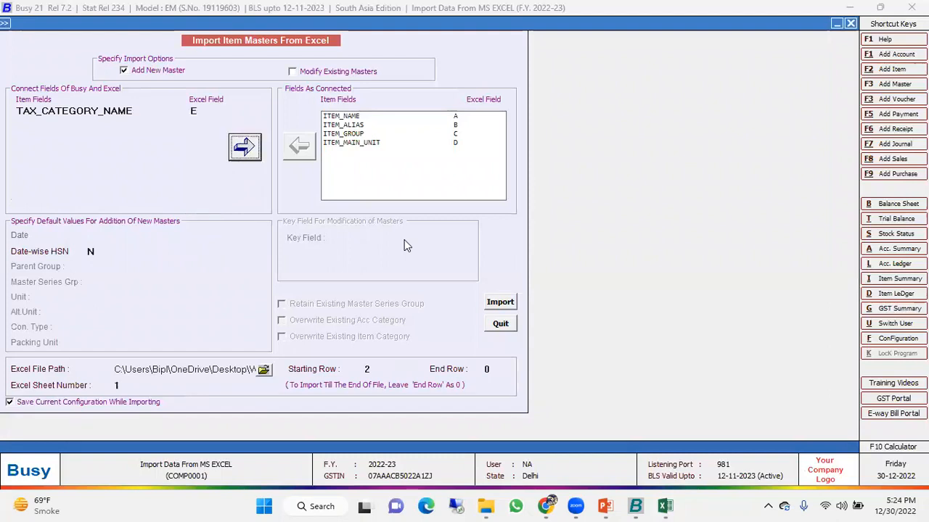
key(Return)
Check the HSN Code column in the Excel Items sheet and connect Busy's HSN_CODE field to column F.
key(alt+Tab)
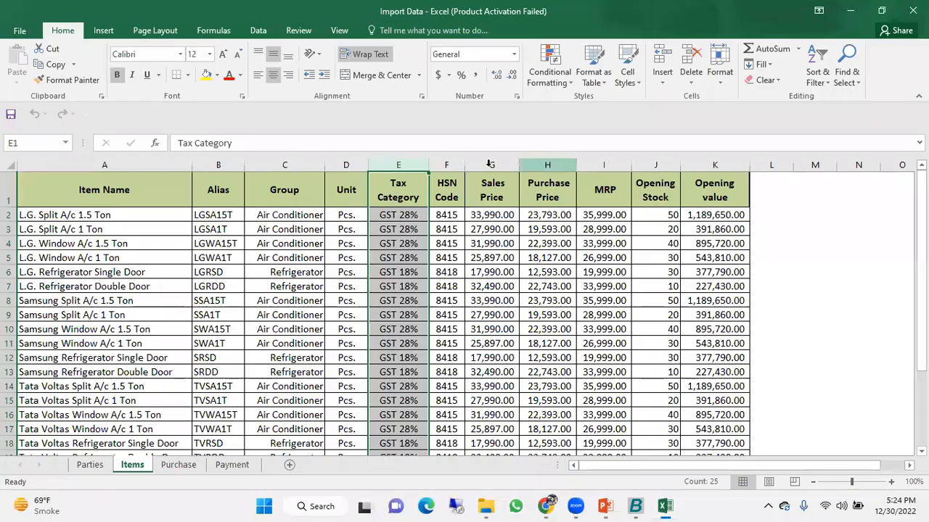
click(451, 165)
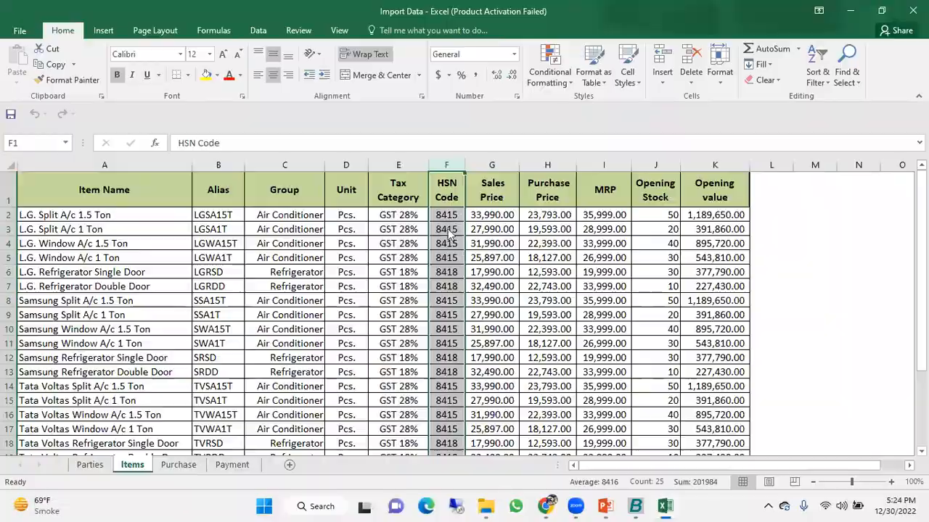
key(alt+Tab)
text(h)
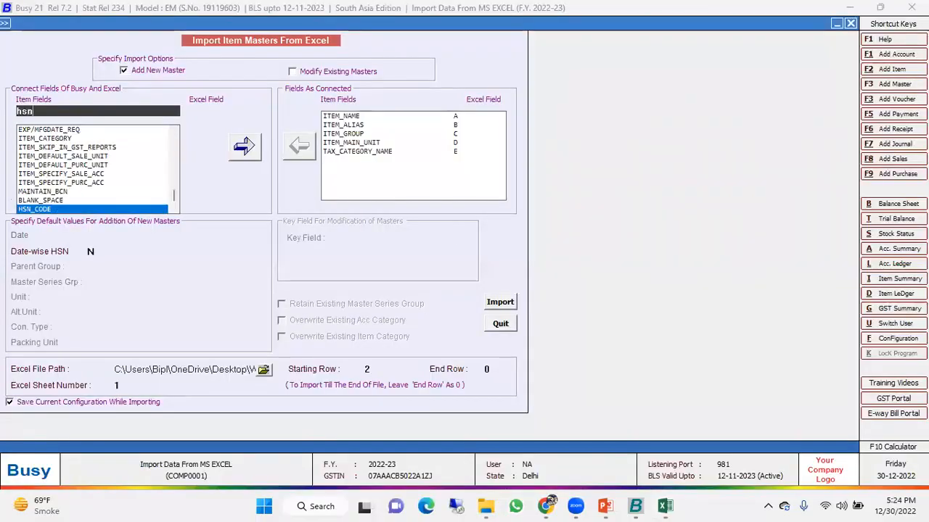
key(Return)
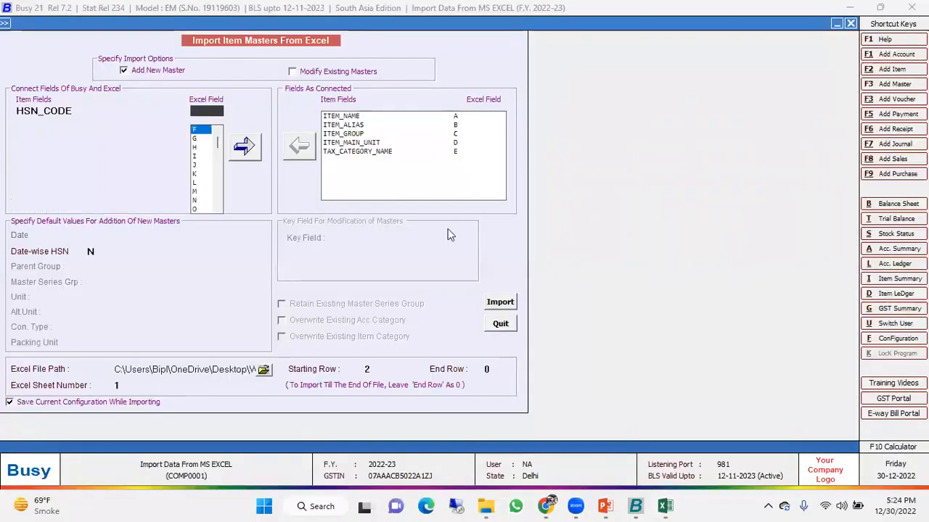
key(Return)
Check the Sales Price column in the Excel Items sheet and connect Busy's ITEM_SALE_PRICE field to column G.
key(alt+Tab)
click(509, 163)
key(alt+Tab)
text(sale)
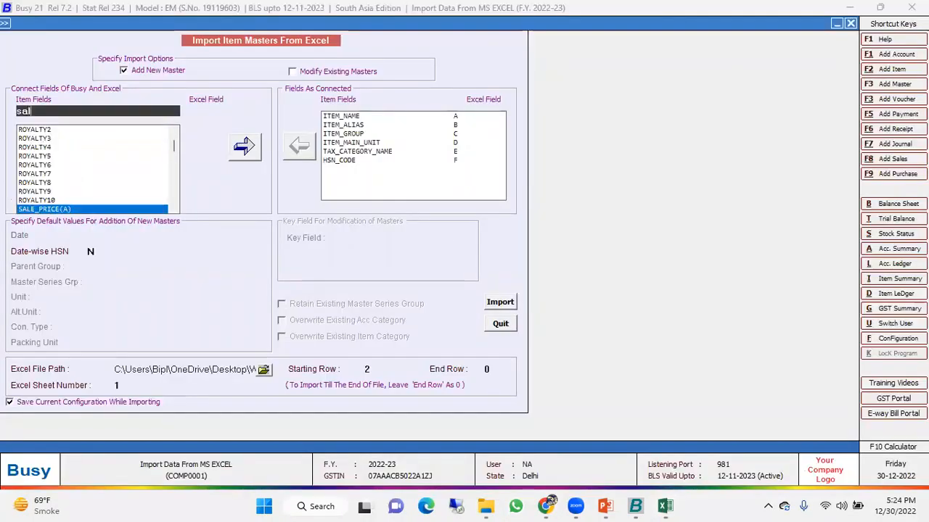
key(BackSpace)
text(item_sale)
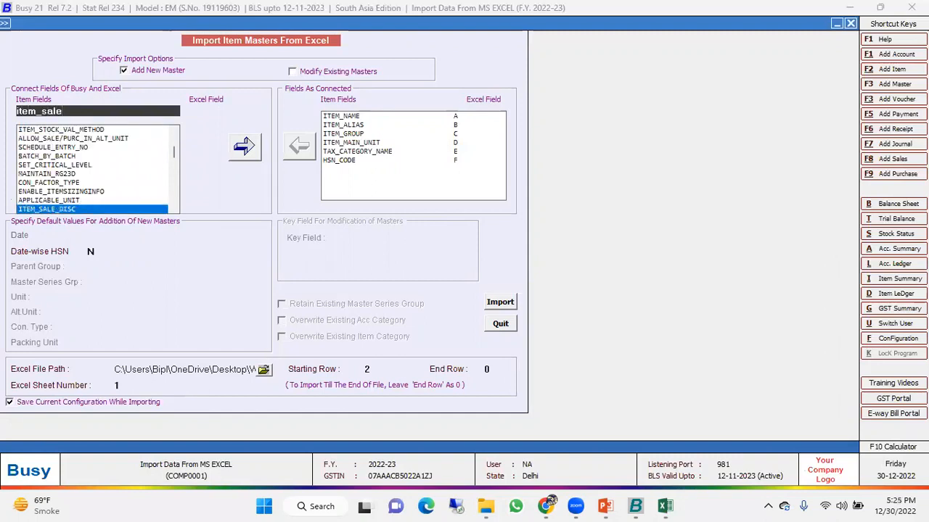
key(Up)
key(Return)
text(G)
key(Return)
Check the Purchase Price column in the Excel Items sheet and connect Busy's ITEM_PURC_PRICE field to column H.
key(alt+Tab)
click(544, 161)
key(alt+Tab)
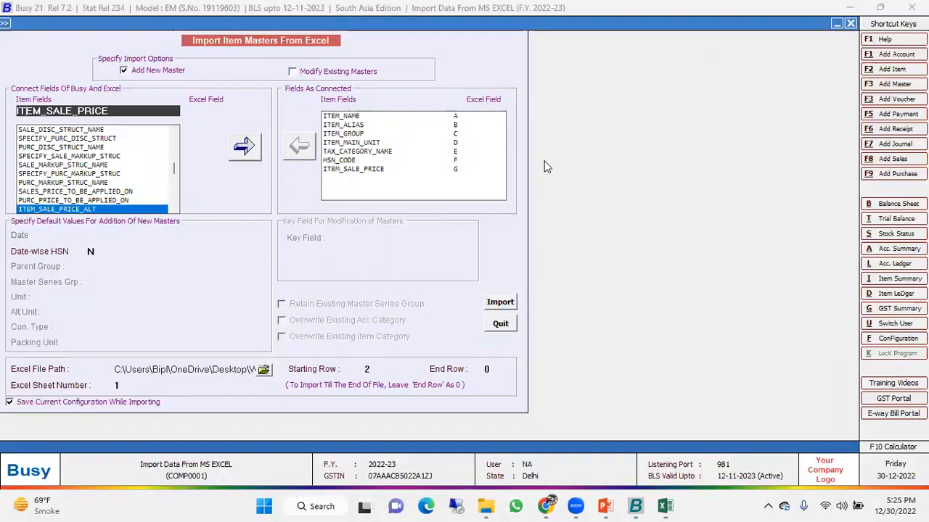
key(BackSpace)
key(BackSpace)
key(BackSpace)
key(BackSpace)
key(BackSpace)
key(BackSpace)
key(BackSpace)
key(BackSpace)
key(BackSpace)
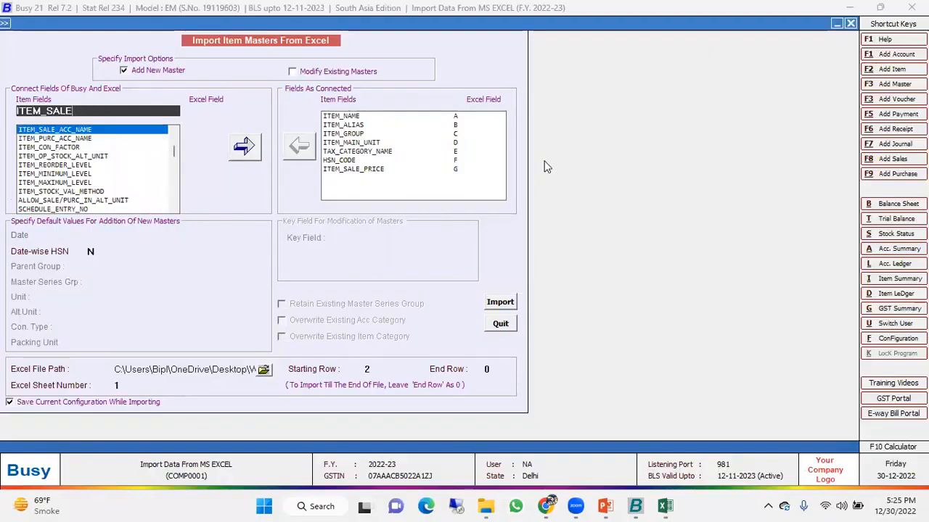
text(ur)
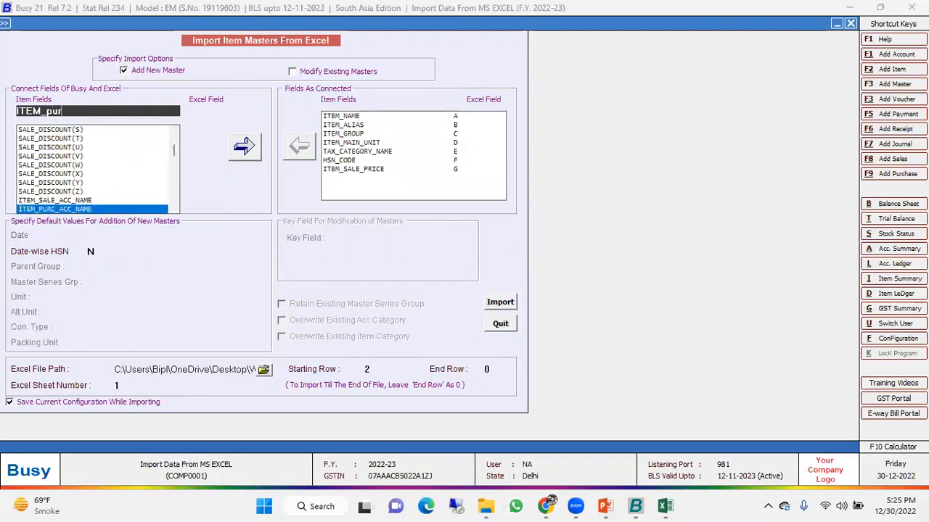
key(Down)
key(Down)
key(Down)
key(Down)
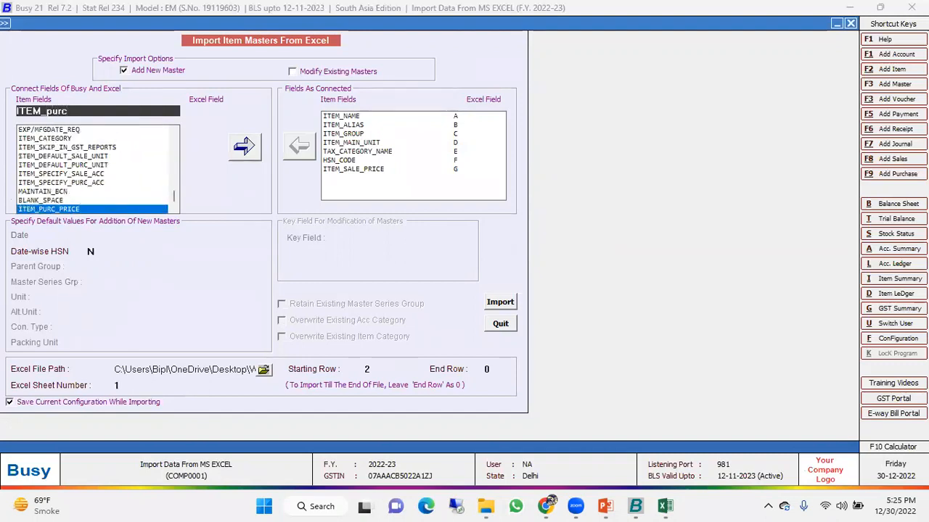
key(Return)
key(Return)
Check the MRP column in the Excel Items sheet and connect Busy's ITEM_MRP field to column I.
key(alt+Tab)
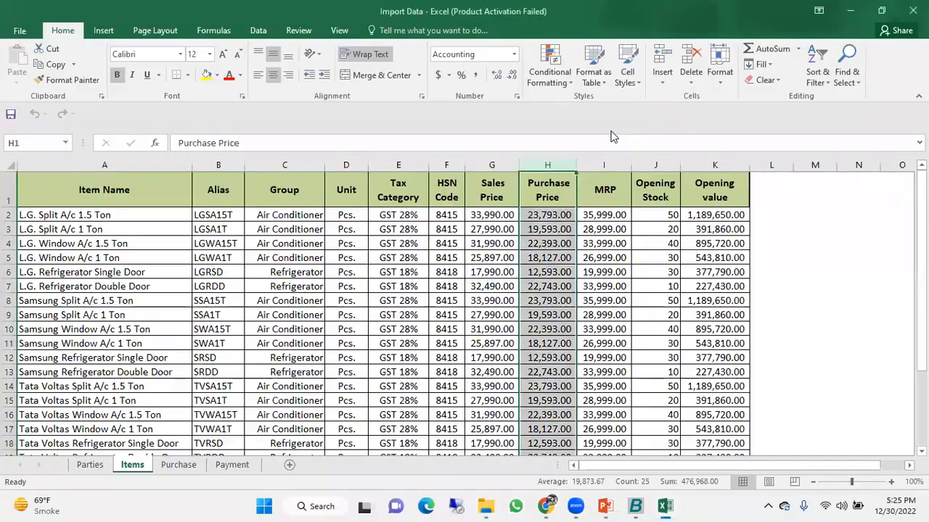
click(605, 165)
key(alt+Tab)
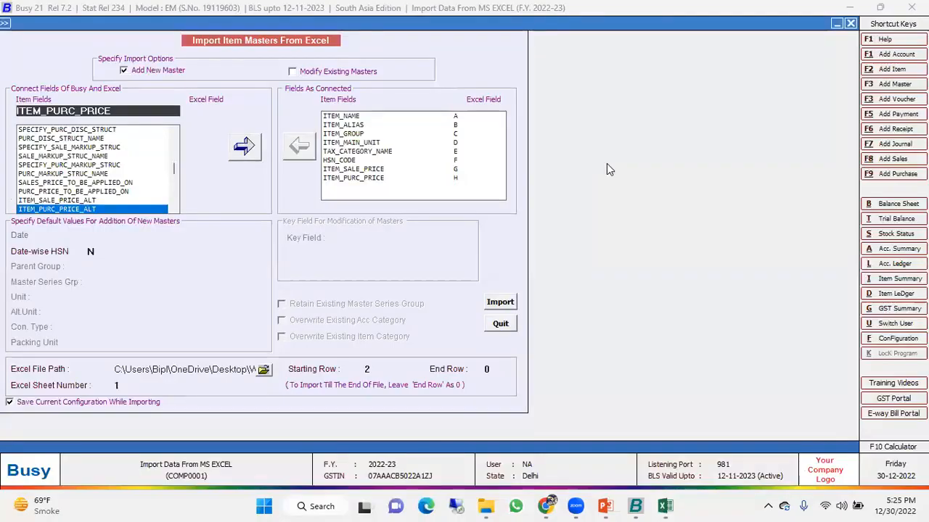
key(BackSpace)
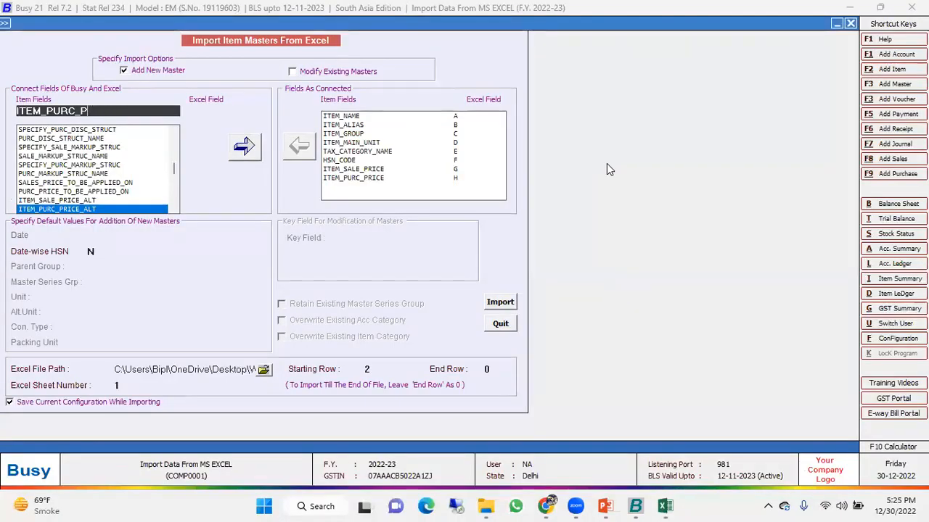
key(BackSpace)
key(BackSpace)
key(BackSpace)
key(BackSpace)
key(BackSpace)
key(BackSpace)
text(mrp)
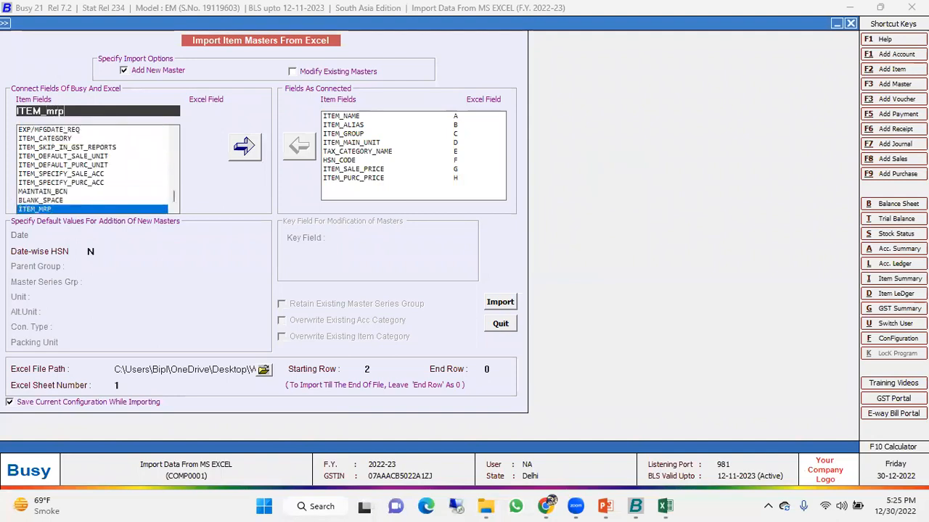
key(Return)
key(Return)
key(Return)
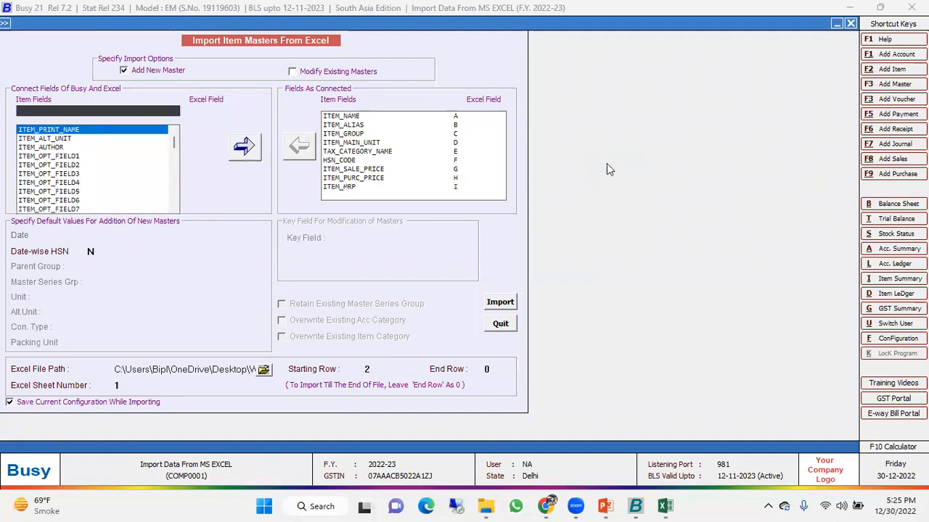
Check the Opening Stock column in the Excel Items sheet and connect Busy's ITEM_OP_STOCK_MAIN_UNIT field to column J.
key(alt+Tab)
click(655, 165)
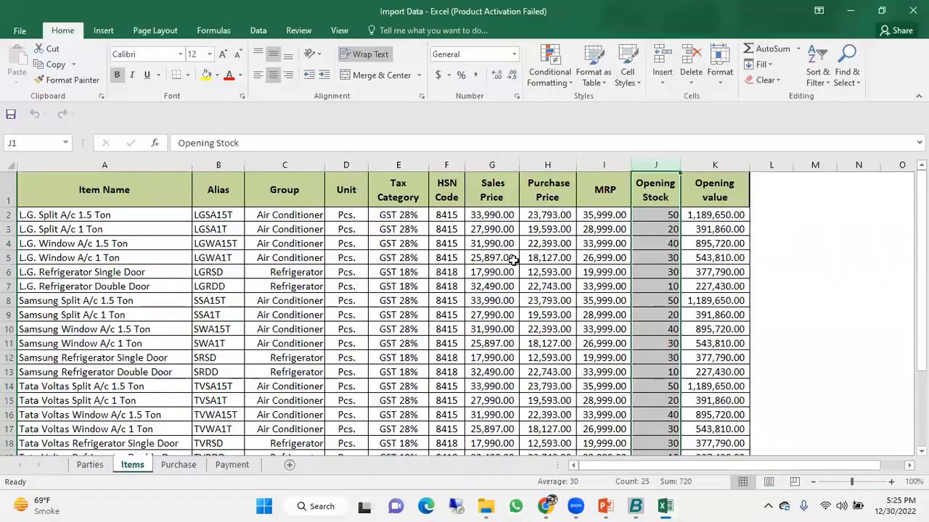
key(alt+Tab)
text(op)
key(BackSpace)
key(BackSpace)
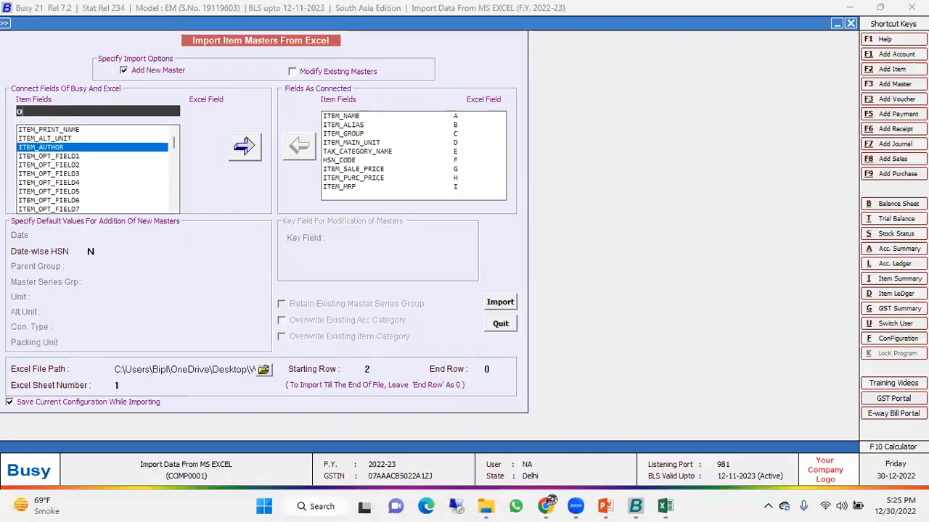
text(item_)
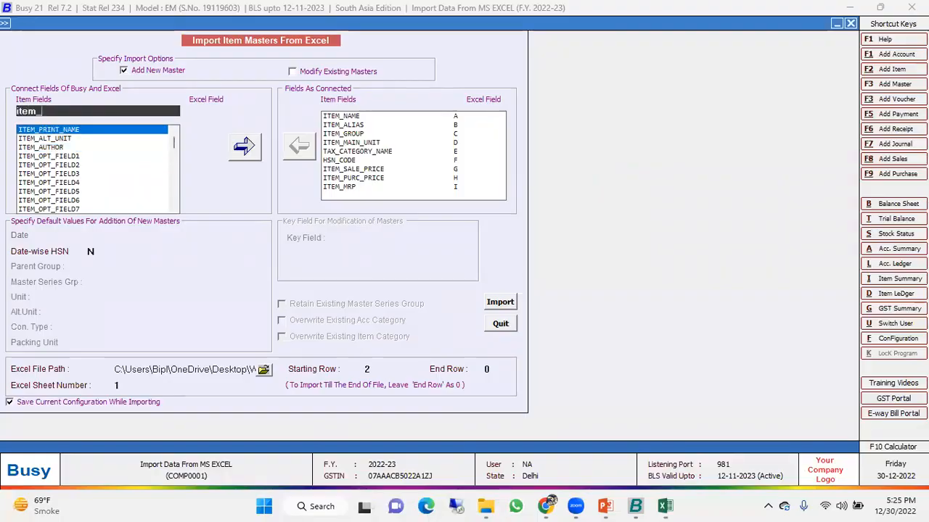
text(op)
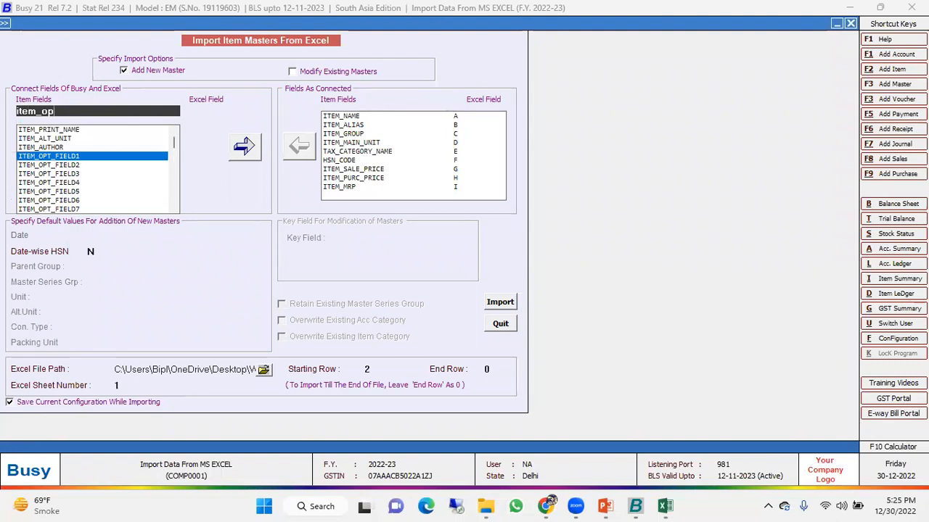
key(Down)
key(Down)
key(Down)
key(Down)
key(Down)
key(BackSpace)
key(BackSpace)
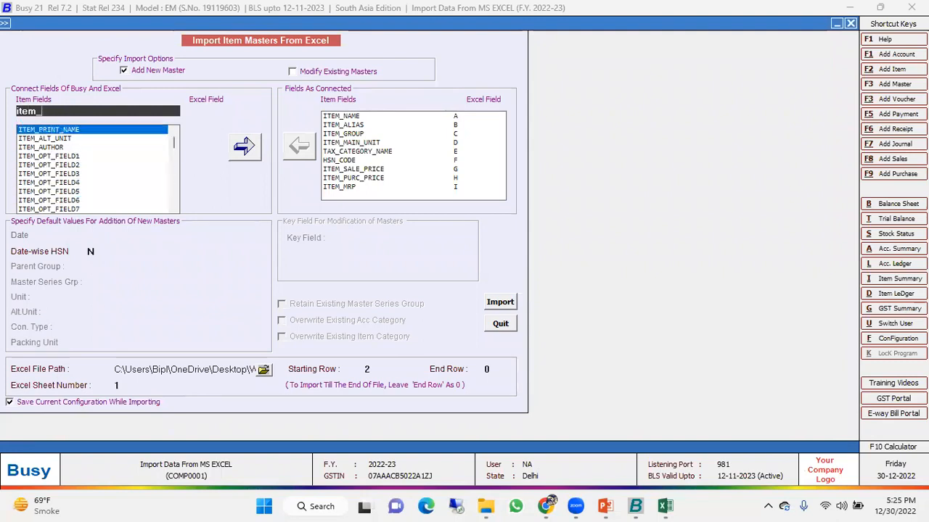
text(op_stoc)
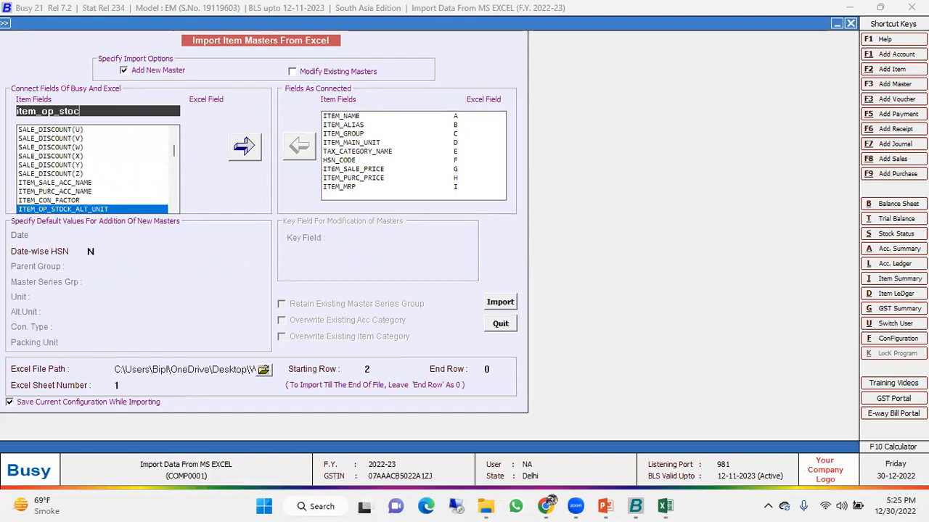
key(Down)
key(Return)
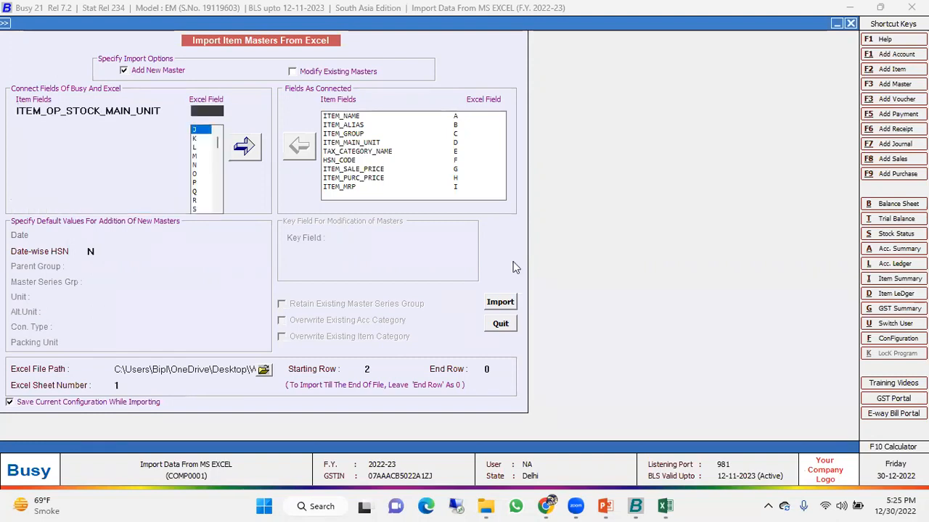
key(alt+Tab)
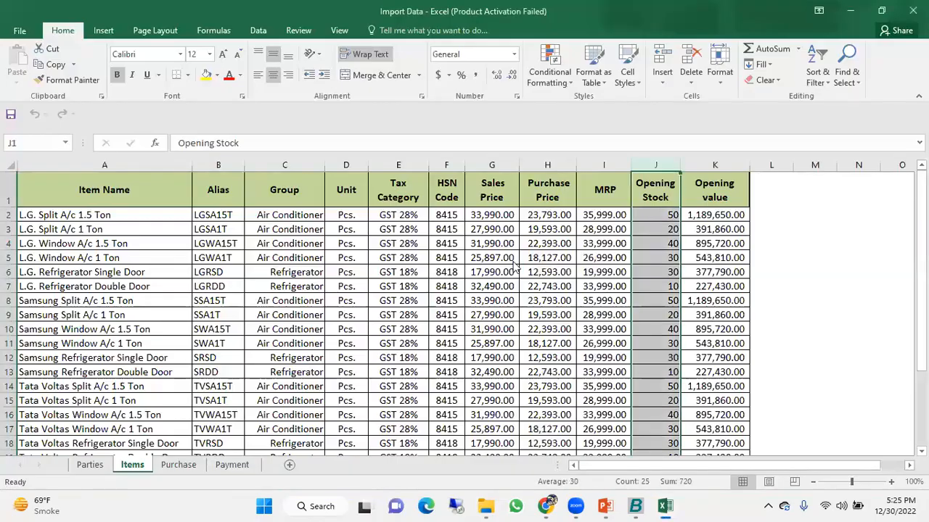
key(alt+Tab)
key(Return)
Check the Opening value column in the Excel Items sheet and connect Busy's ITEM_OP_AMOUNT field to column K.
key(alt+Tab)
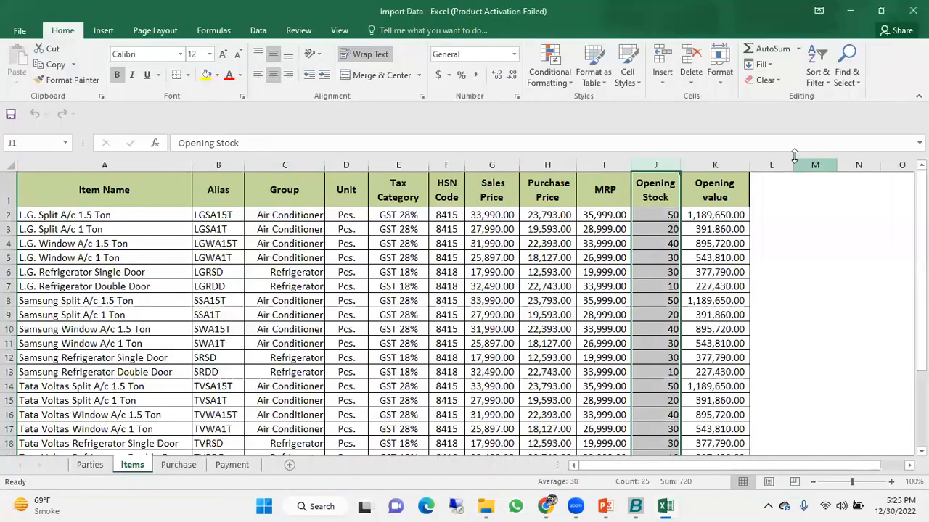
click(733, 164)
key(alt+Tab)
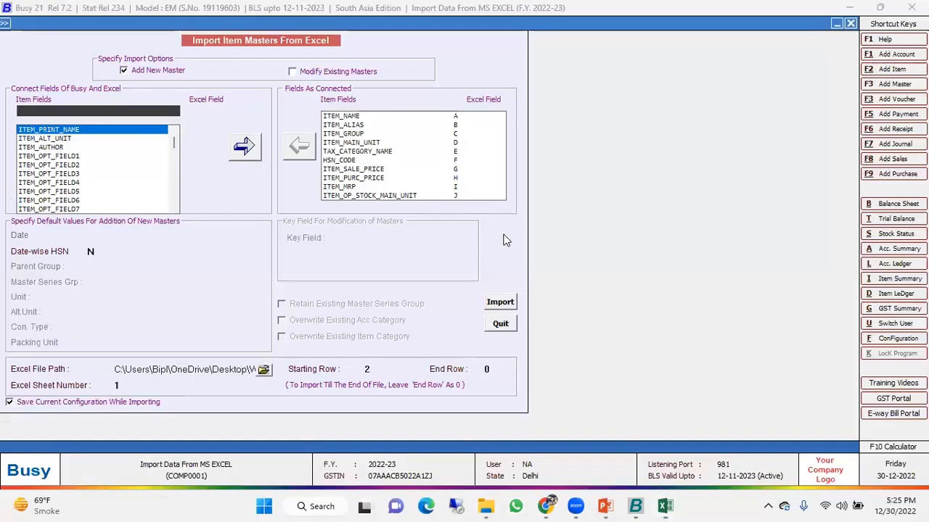
text(op_amou)
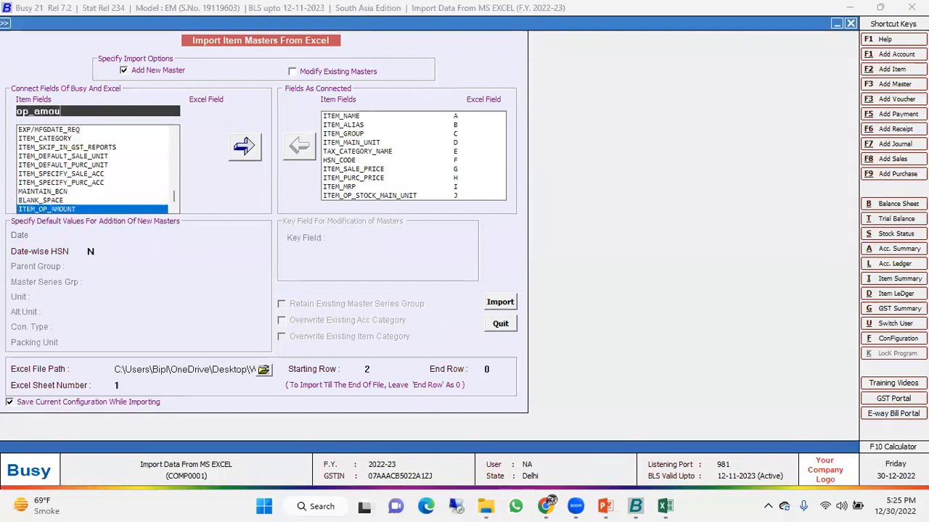
key(Return)
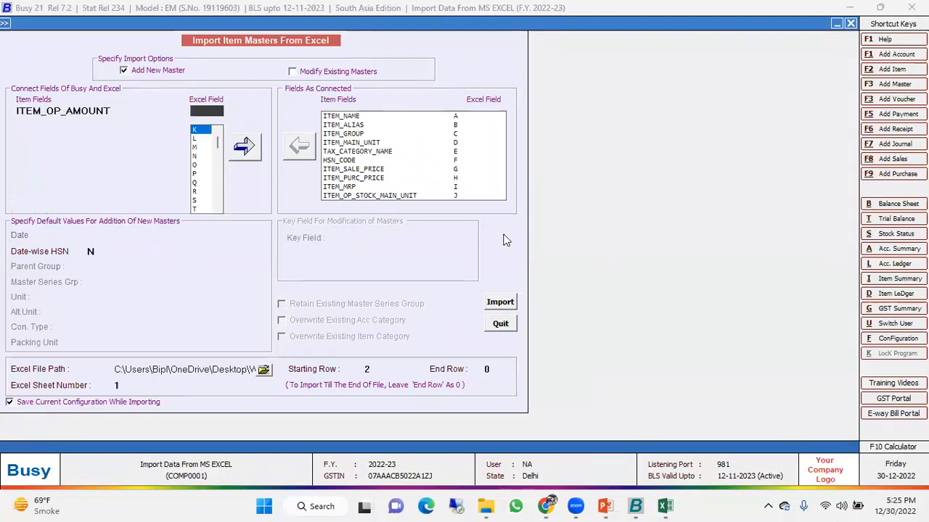
key(Return)
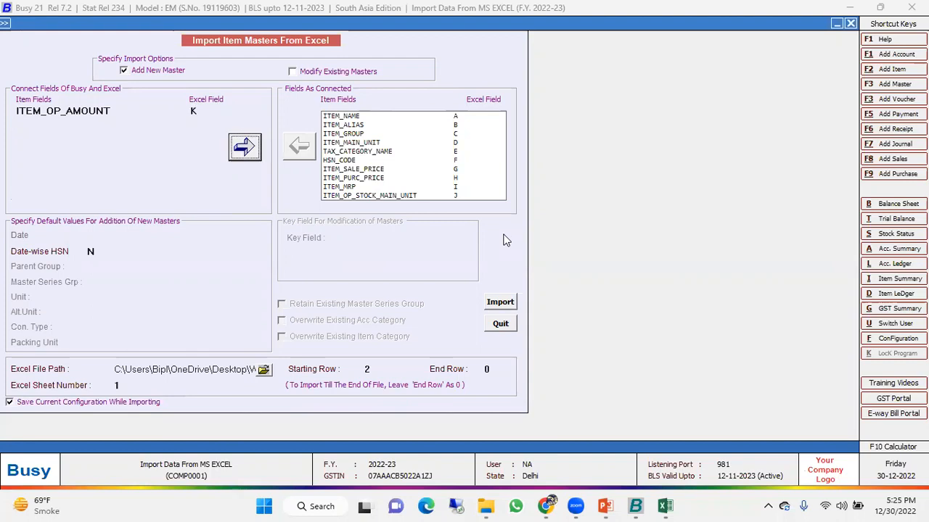
key(Return)
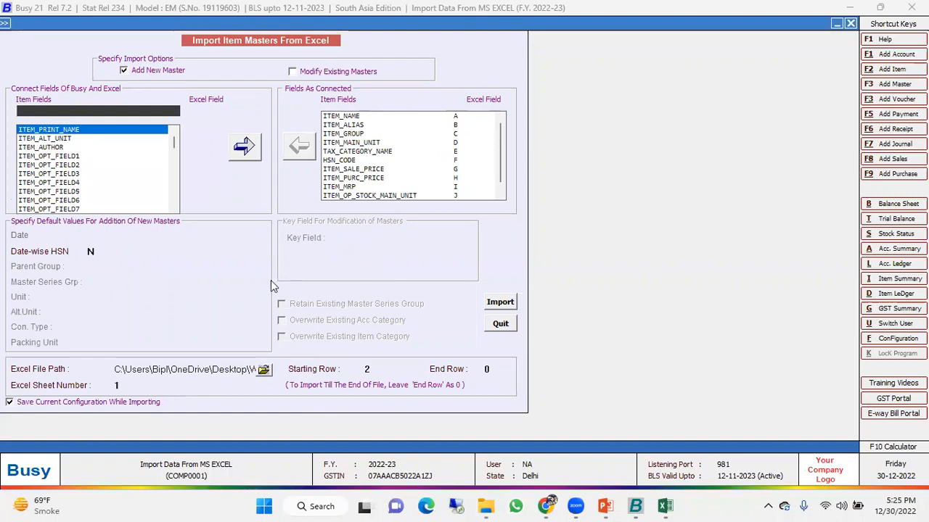
Choose the Import Data workbook as the Excel file for the item masters import.
click(262, 369)
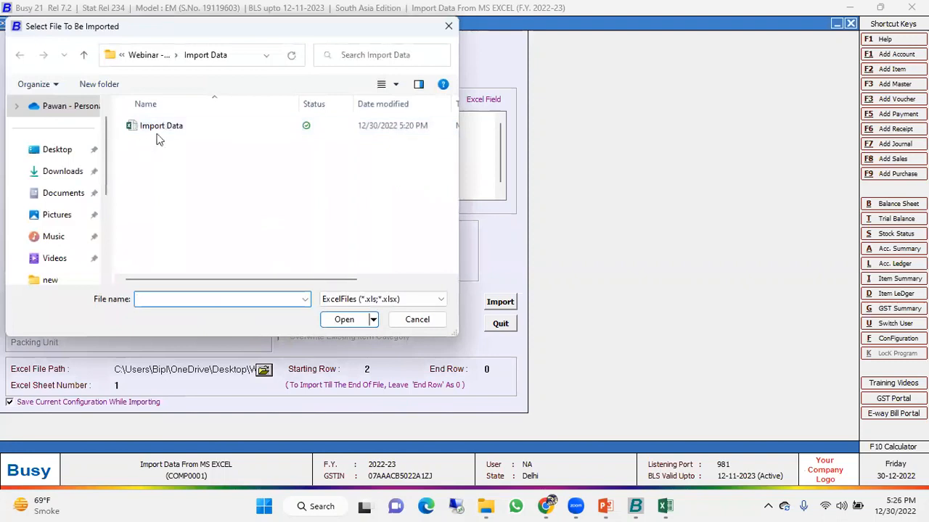
double_click(156, 129)
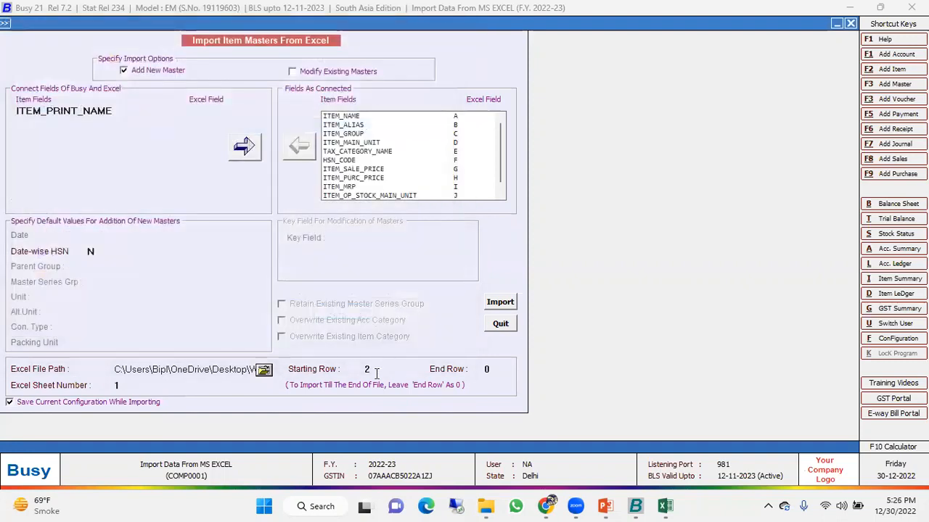
click(375, 372)
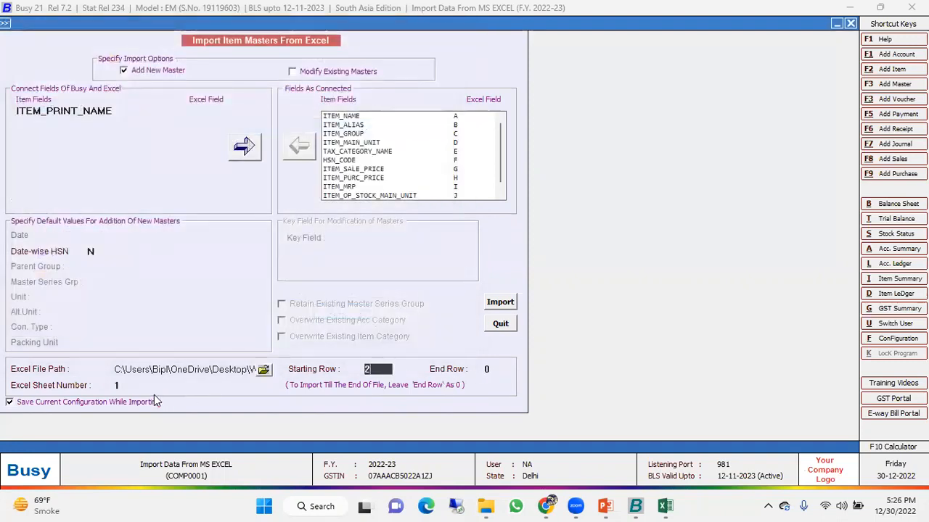
Check the first item row in the Excel Items sheet and close the workbook without saving changes.
key(alt+Tab)
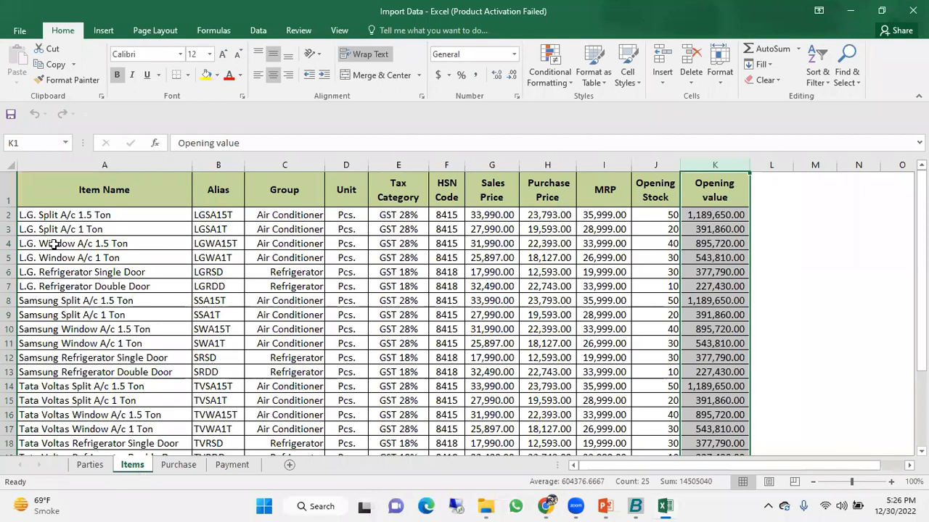
click(10, 214)
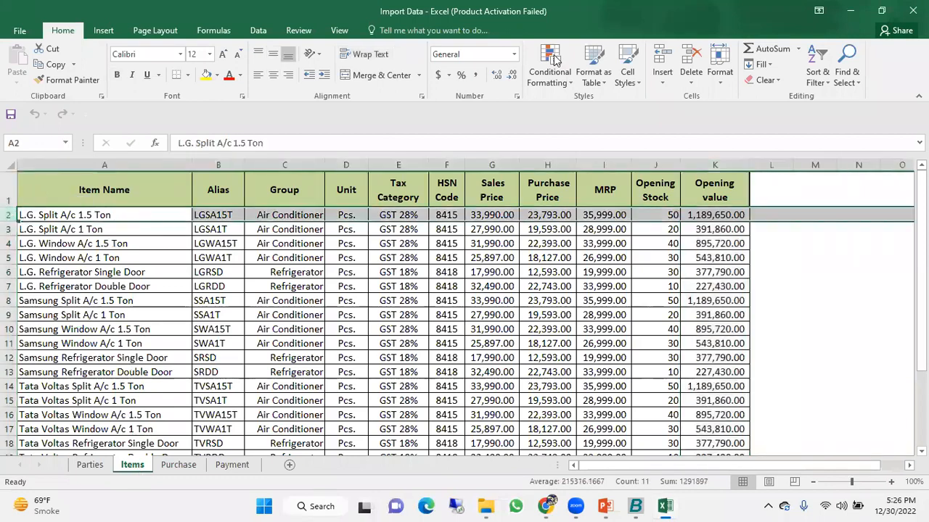
click(912, 10)
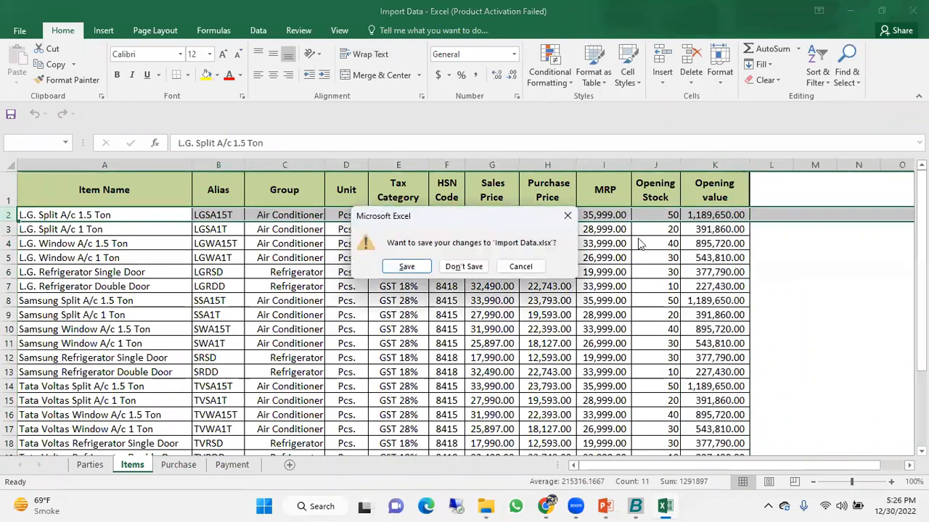
click(468, 267)
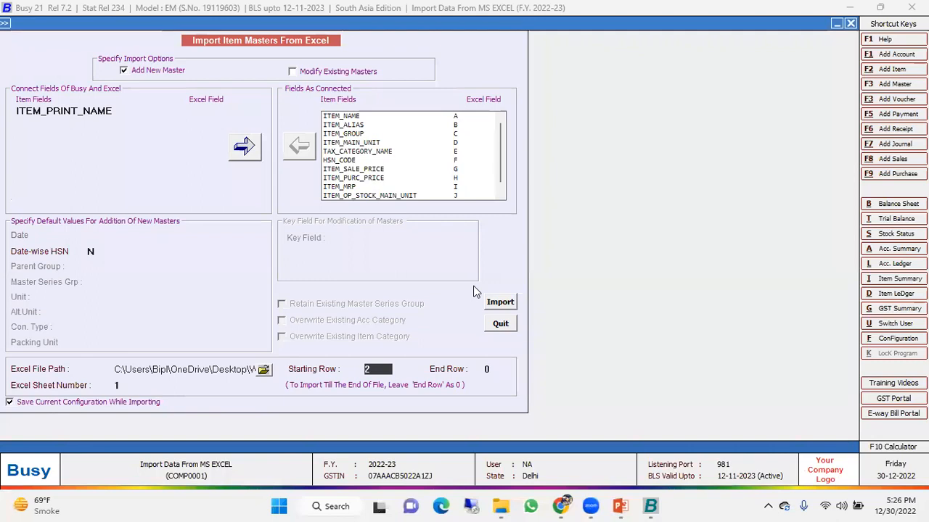
Import the item masters from Excel sheet number 2 with starting row 2 and end row 0, and quit the import form.
key(Return)
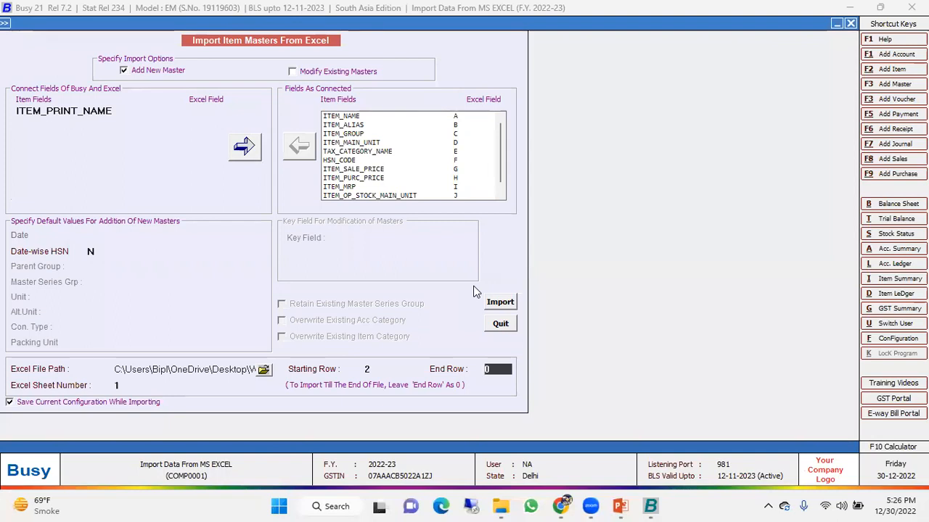
key(Return)
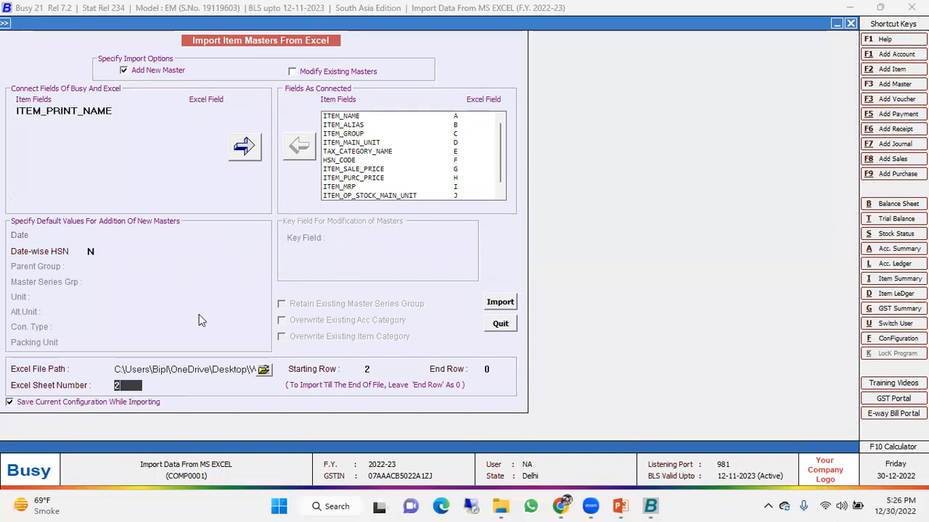
click(500, 300)
click(505, 280)
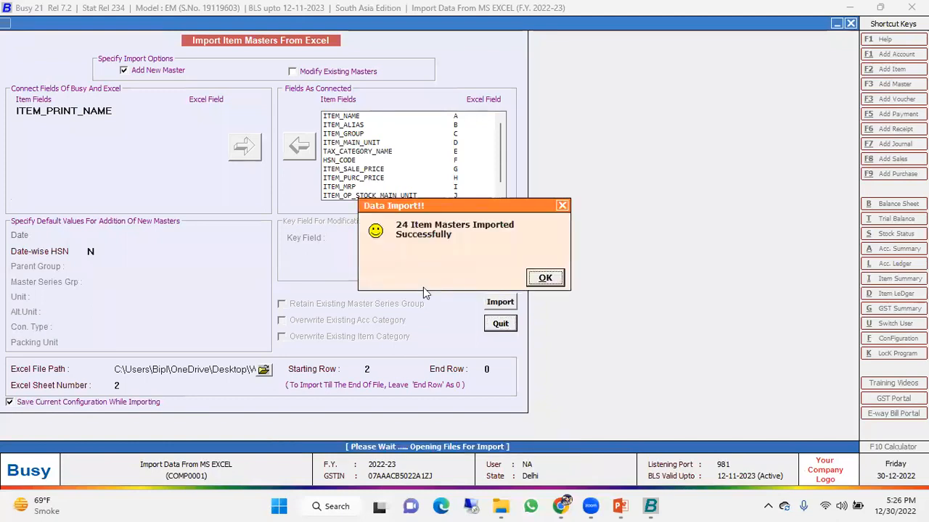
key(Return)
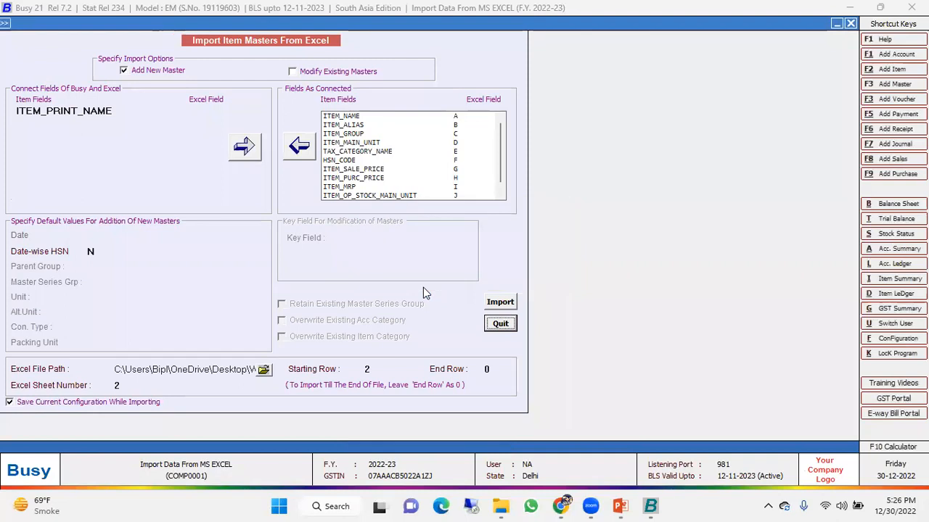
key(Return)
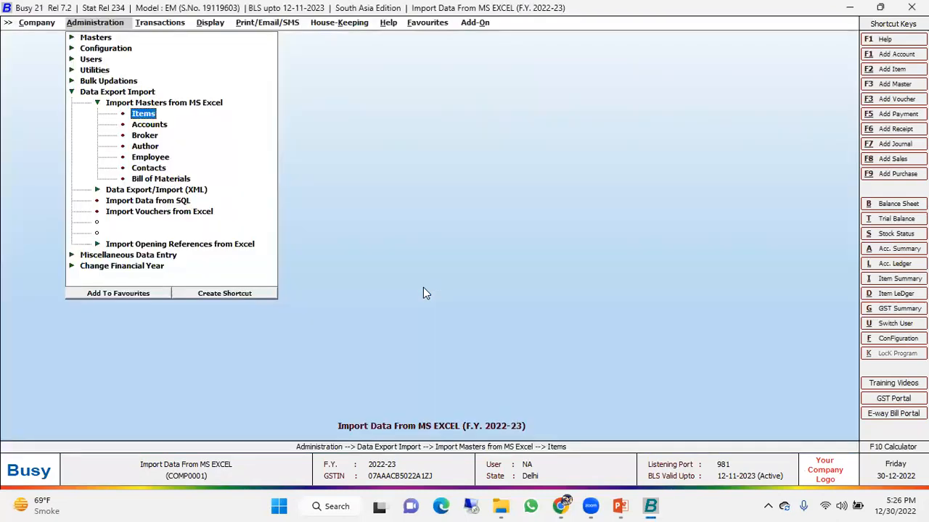
Open the list of item masters to review the imported items with their aliases, parent groups, opening stock and units.
key(Escape)
key(Escape)
key(Up)
key(Up)
key(Up)
key(Up)
key(Up)
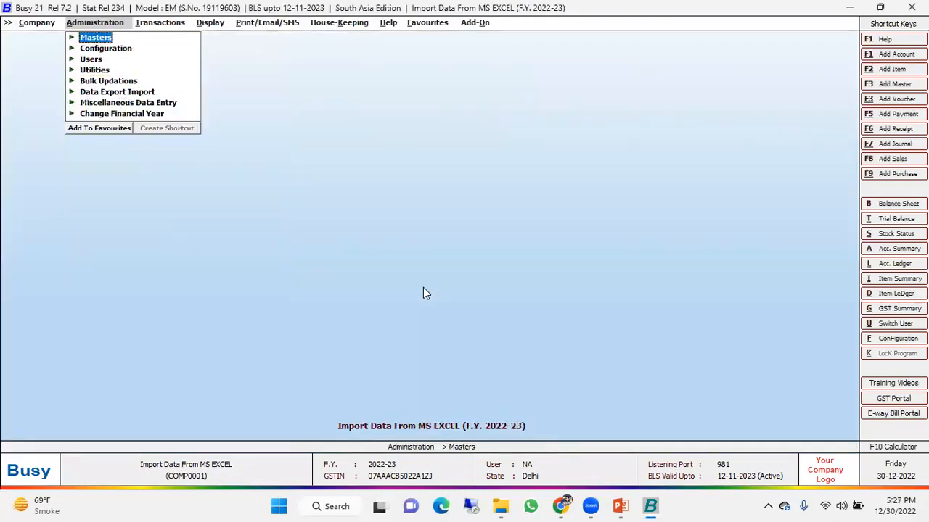
key(Return)
key(Down)
key(Down)
key(Down)
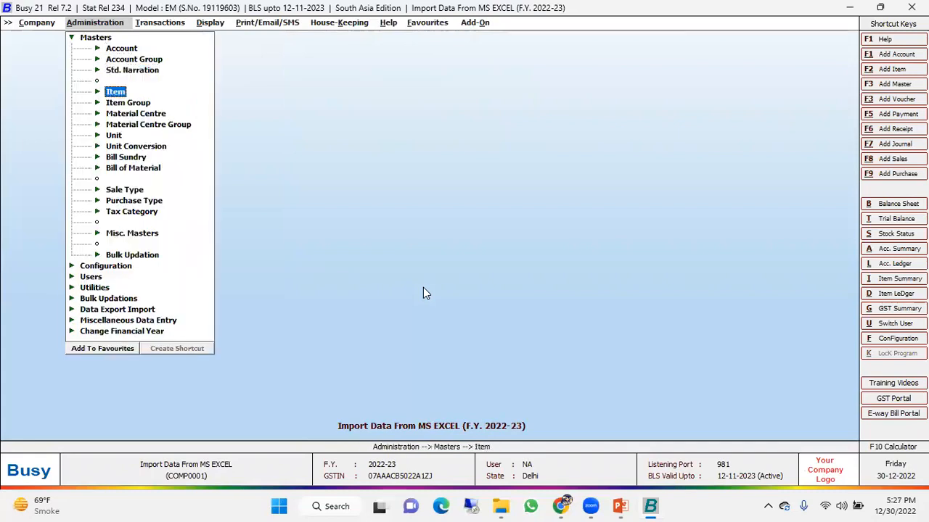
key(Return)
key(Down)
key(Down)
key(Return)
key(Escape)
key(Return)
key(Return)
key(Return)
key(Return)
key(Return)
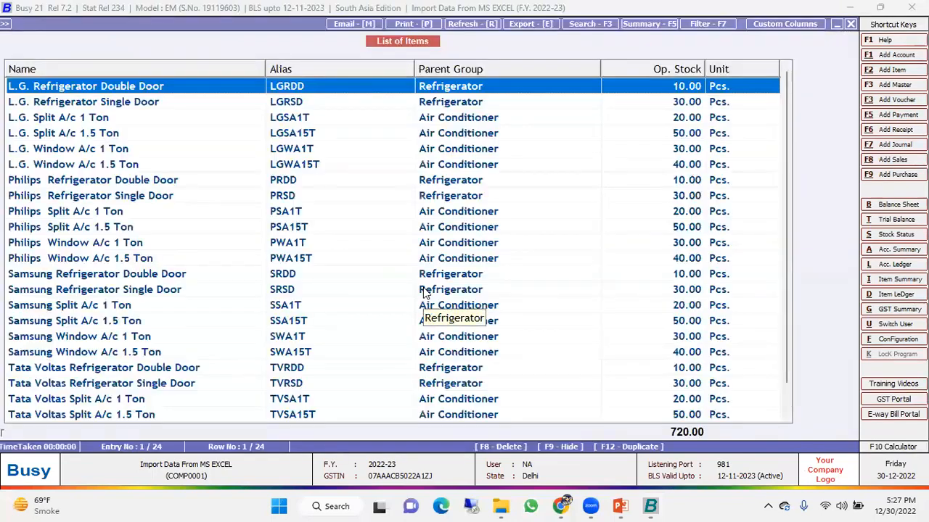
Look through the List of Items from the L.G. entries down to the Tata Voltas entries and back.
key(Down)
key(Down)
key(Down)
key(Down)
key(Down)
key(Down)
key(Down)
key(Down)
key(Down)
key(Down)
key(Down)
key(Down)
key(Down)
key(Down)
key(Down)
key(Down)
key(Down)
key(Down)
key(Down)
key(Down)
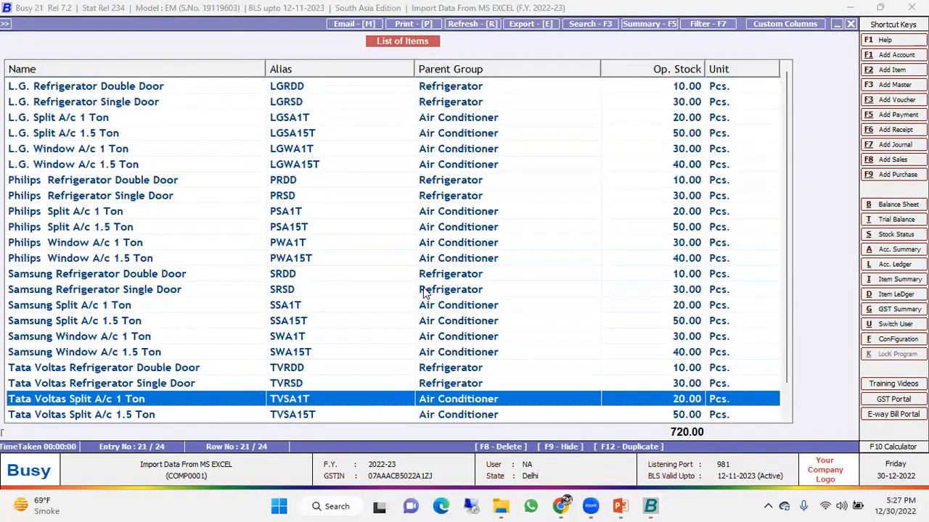
key(Up)
key(Up)
key(Up)
key(Up)
key(Up)
key(Up)
key(Up)
key(Up)
key(Up)
key(Up)
key(Up)
key(Up)
key(Up)
key(Up)
key(Up)
key(Up)
key(Up)
key(Up)
key(Up)
key(Up)
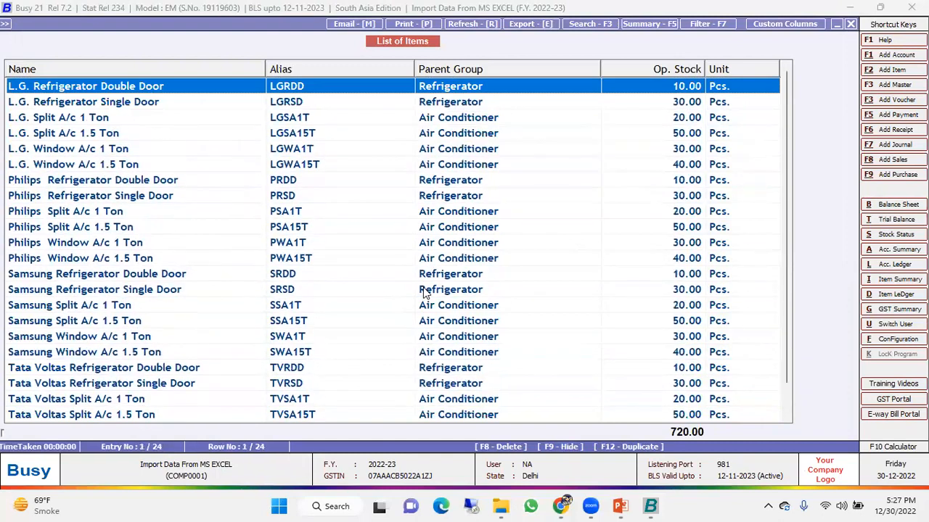
Open the L.G. Refrigerator Double Door item and check its alias, print name, group, opening stock, tax category and HSN code.
key(Return)
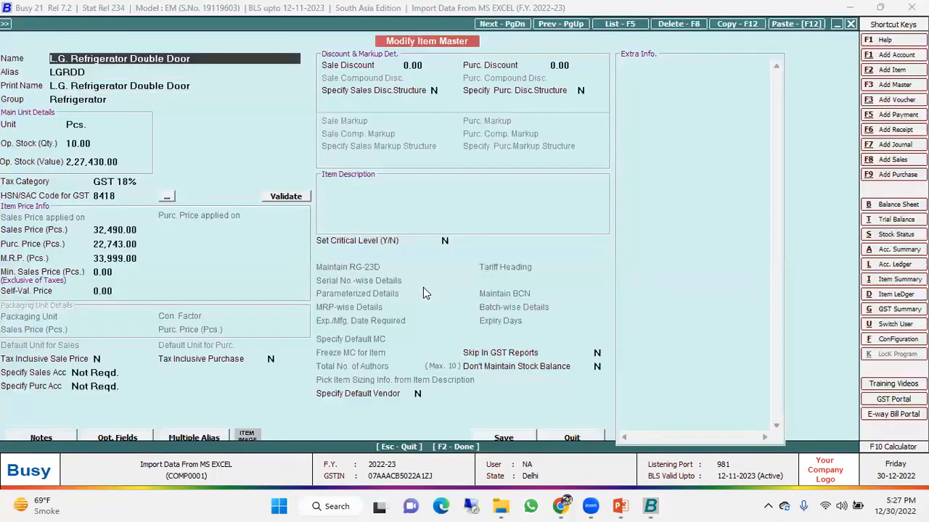
click(90, 84)
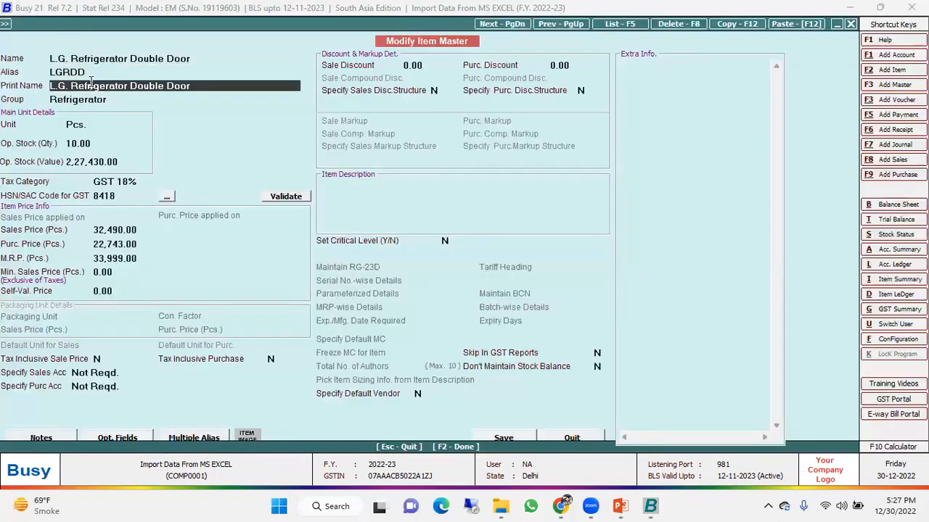
click(89, 72)
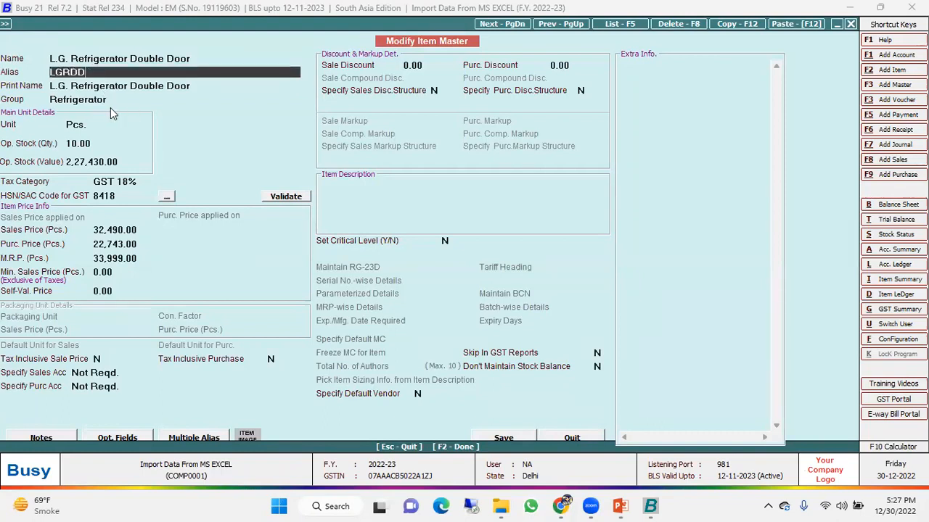
click(116, 100)
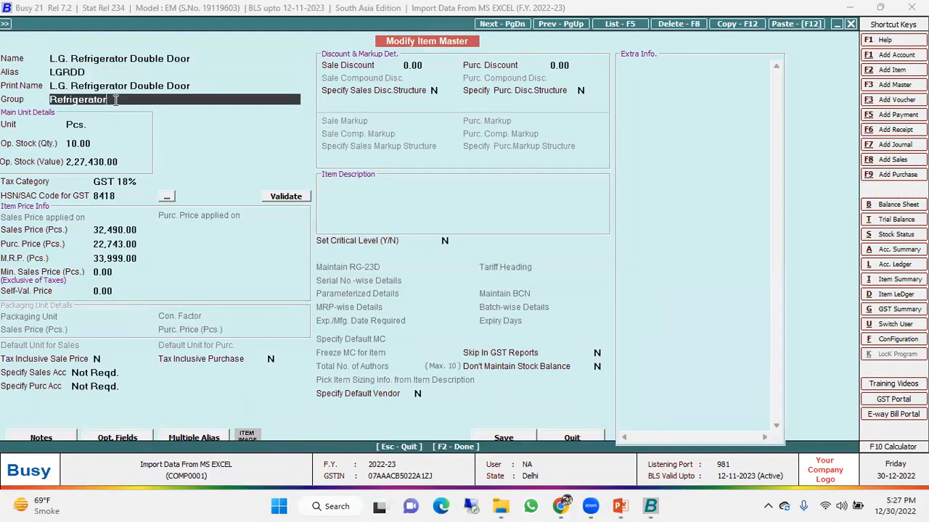
click(109, 145)
click(120, 165)
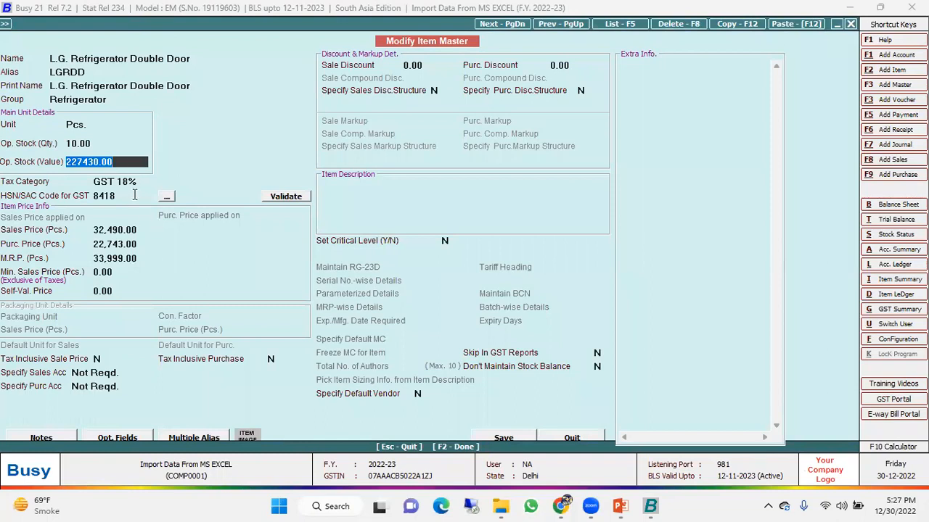
click(125, 186)
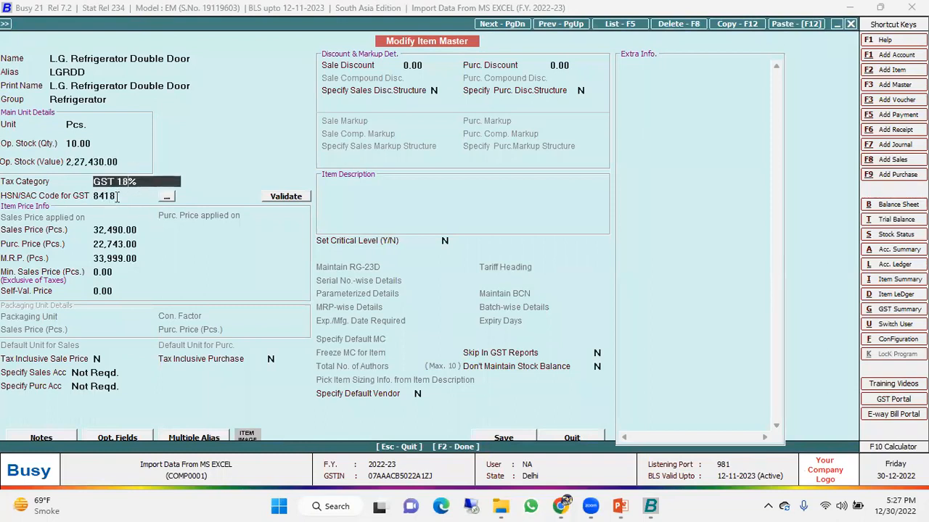
click(117, 196)
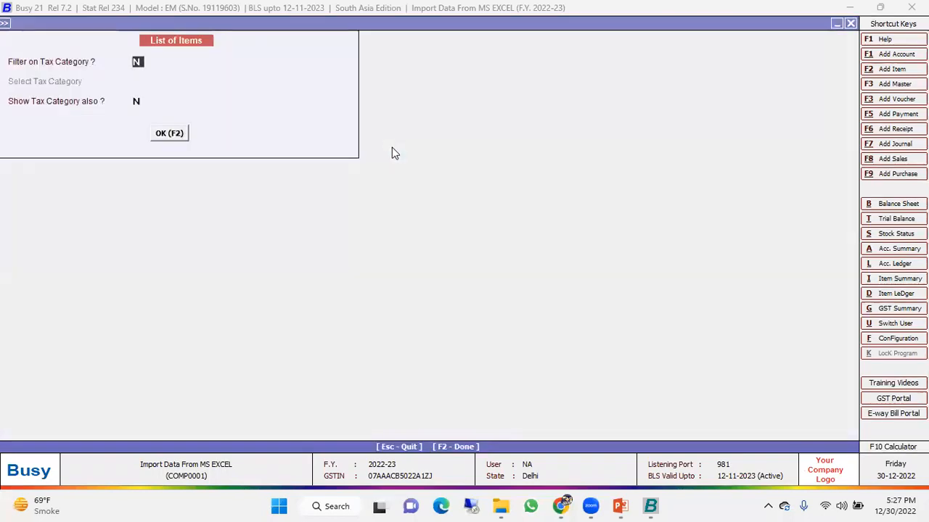
Close the item list and return to the Administration options.
key(F2)
key(Return)
key(Escape)
key(Escape)
key(Escape)
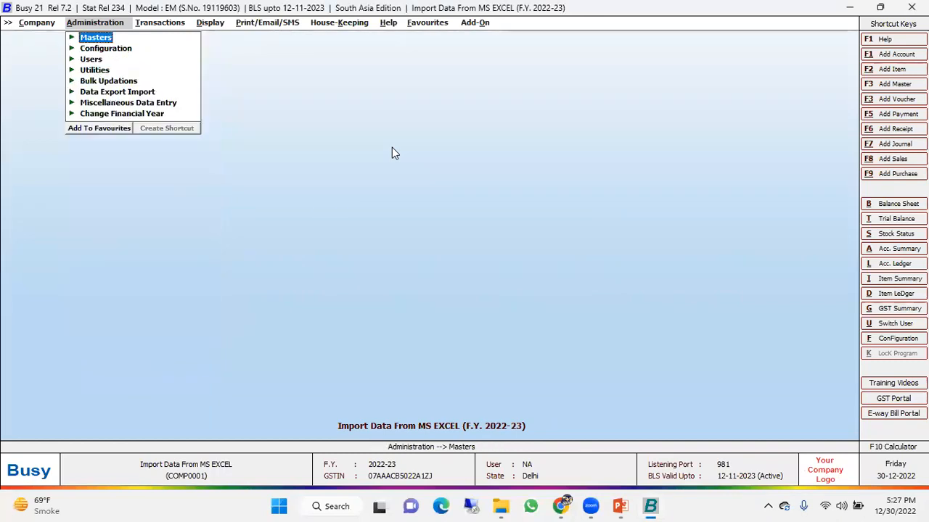
Switch to File Explorer, open the Import Data workbook in Excel and display its Purchase sheet.
click(501, 506)
double_click(271, 133)
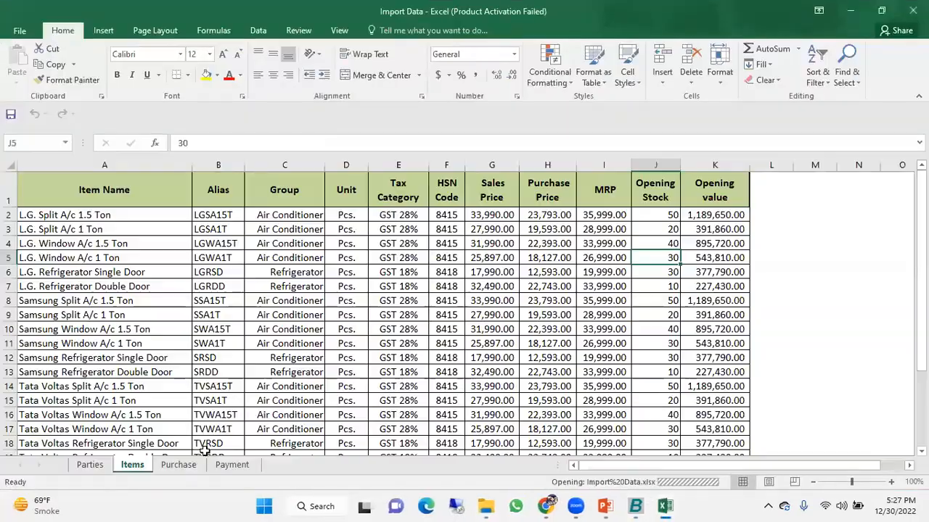
click(185, 467)
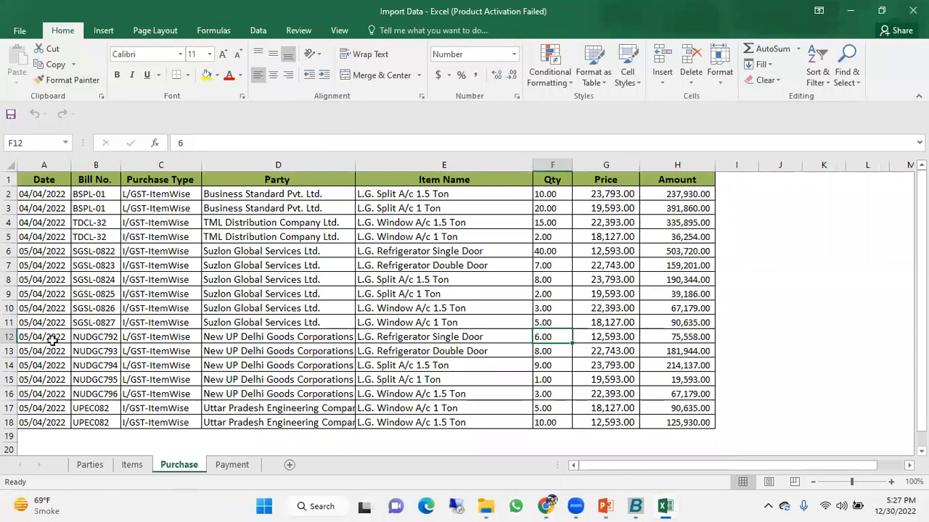
Examine the Date, Bill No., Purchase Type, Party and Item Name columns of the Purchase sheet.
click(44, 165)
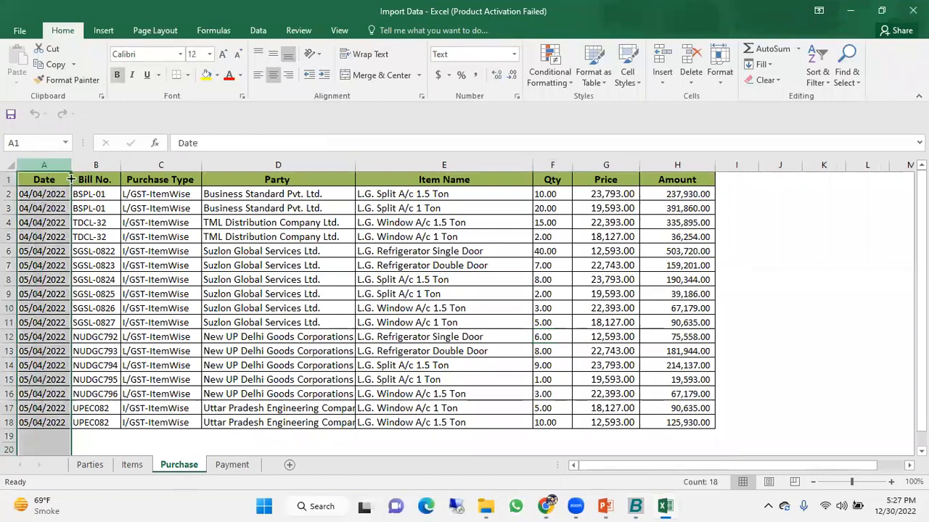
click(93, 164)
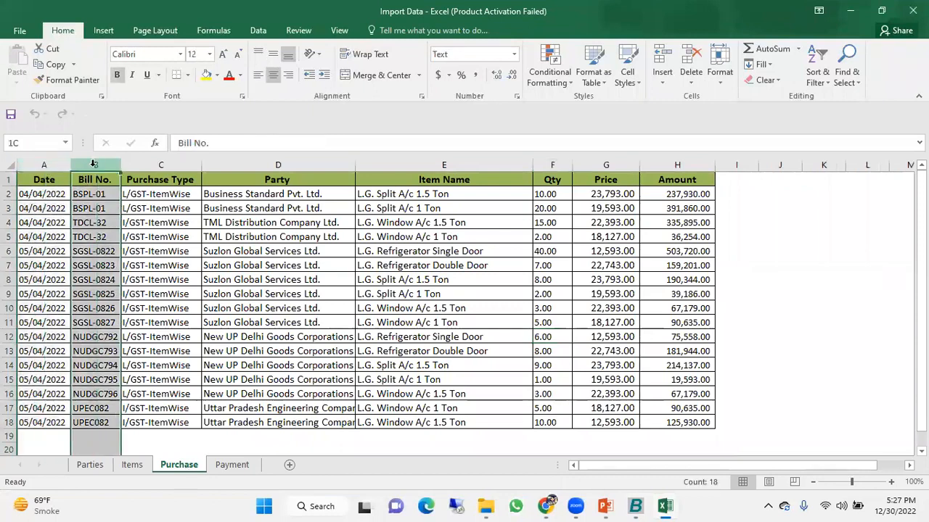
click(47, 163)
click(92, 162)
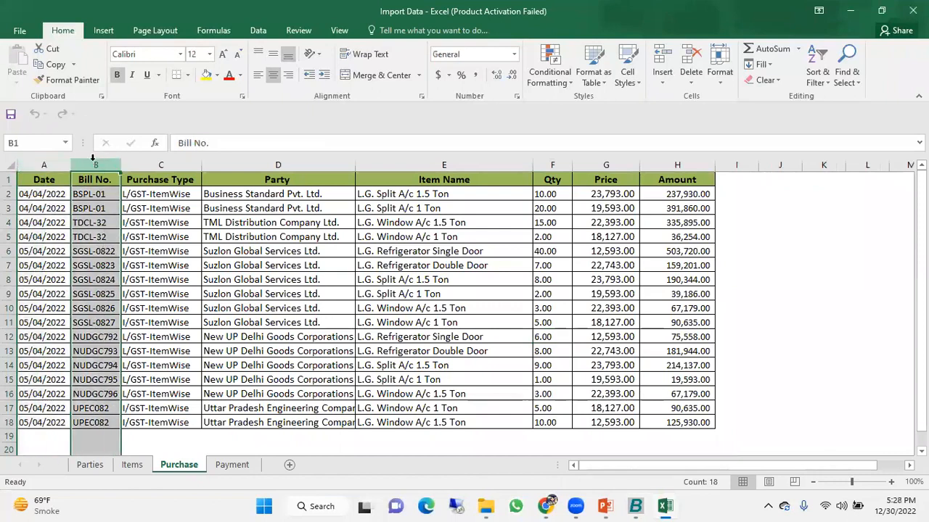
click(166, 169)
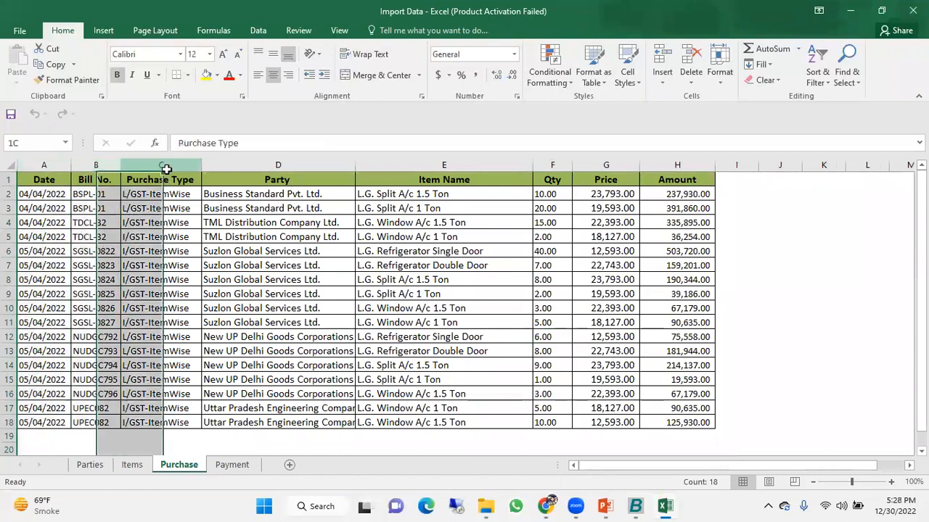
click(275, 166)
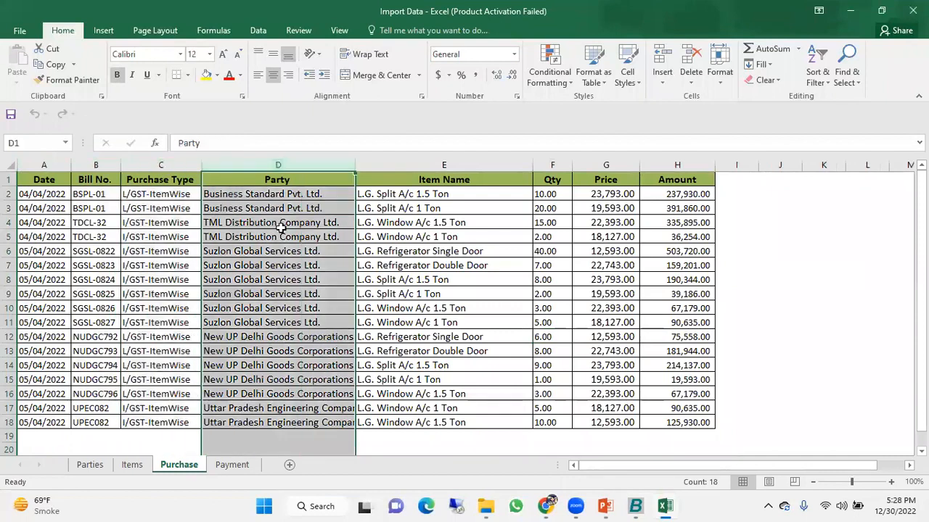
click(280, 225)
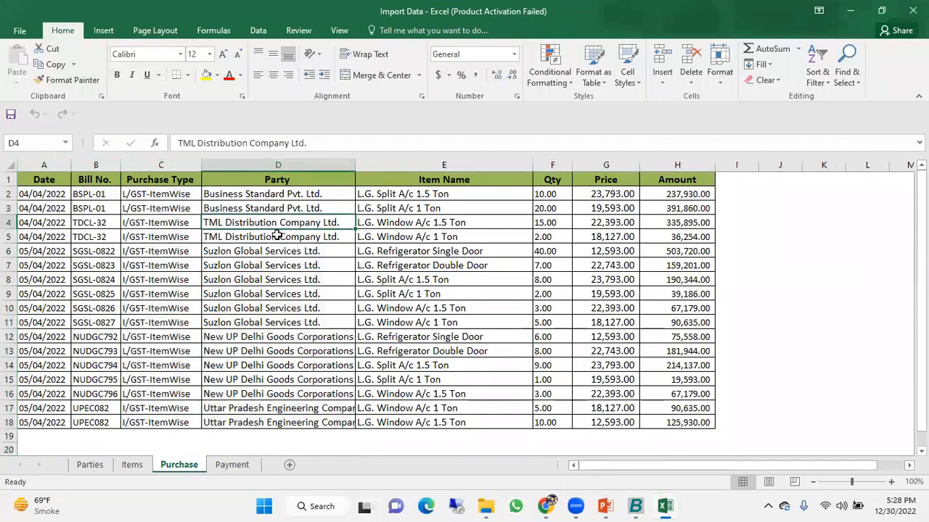
click(455, 161)
click(444, 217)
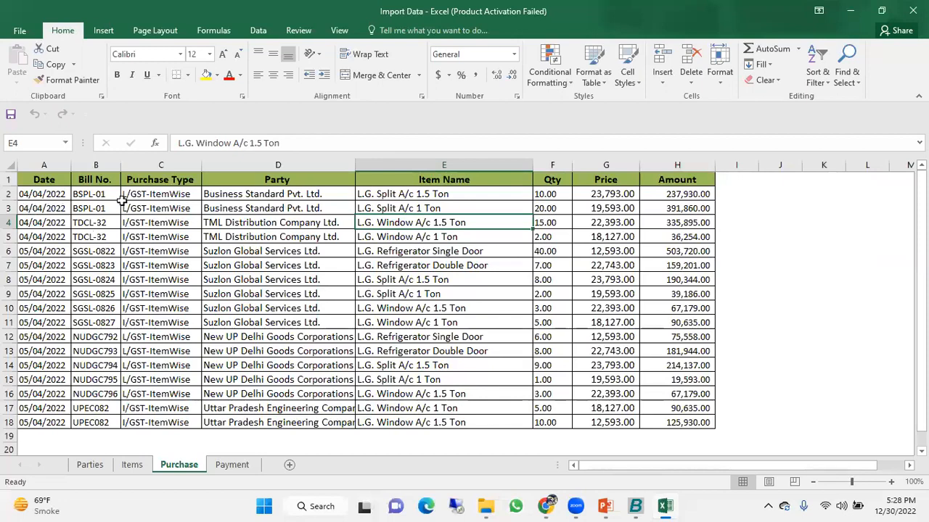
Compare the two rows of bill BSPL-01 across date, bill number, purchase type, party and item name.
click(57, 194)
key(Right)
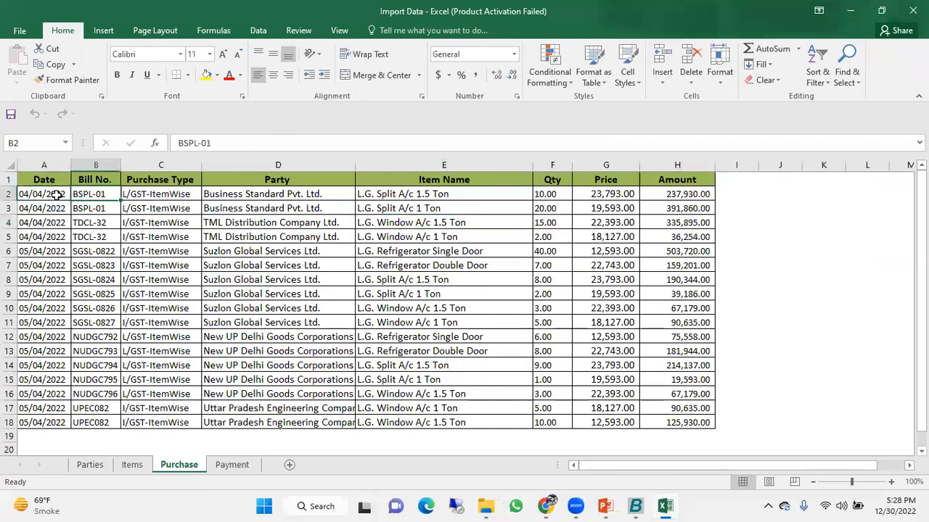
key(Right)
key(Right)
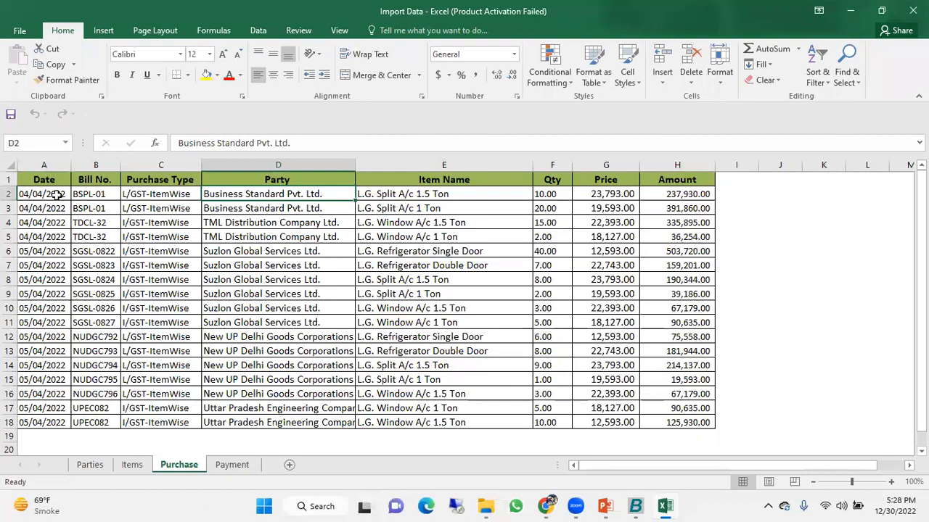
key(Right)
key(shift+Down)
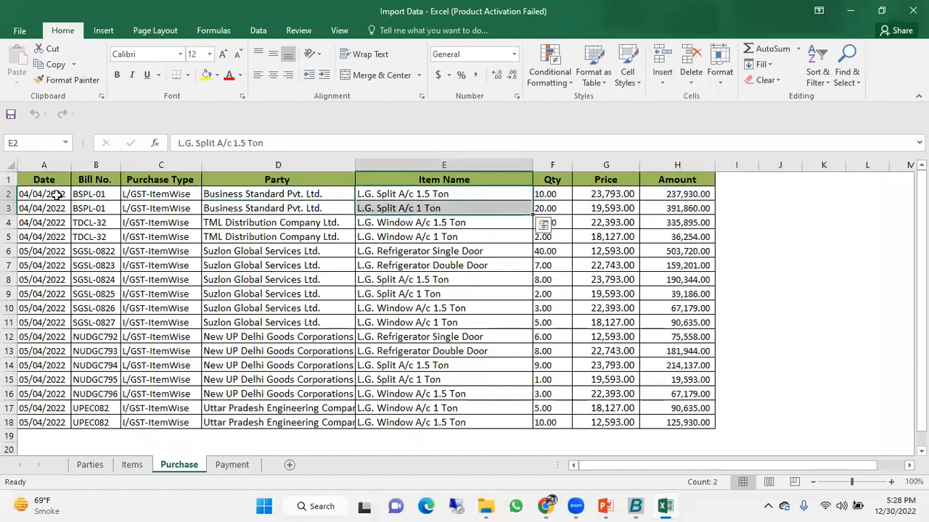
key(Left)
key(Left)
key(Left)
key(Left)
key(Right)
key(Down)
key(Left)
key(Right)
key(Right)
key(Right)
key(Left)
key(Right)
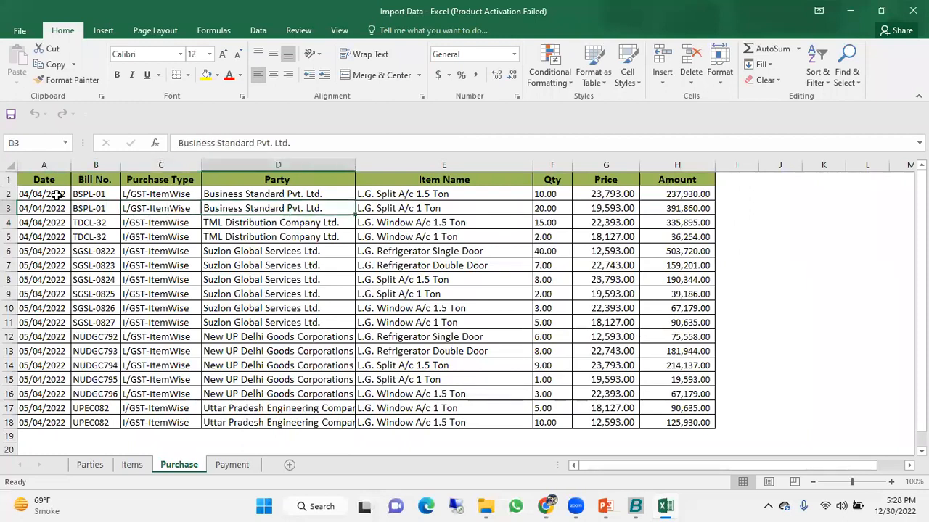
key(Up)
key(Right)
key(Down)
key(Up)
key(Down)
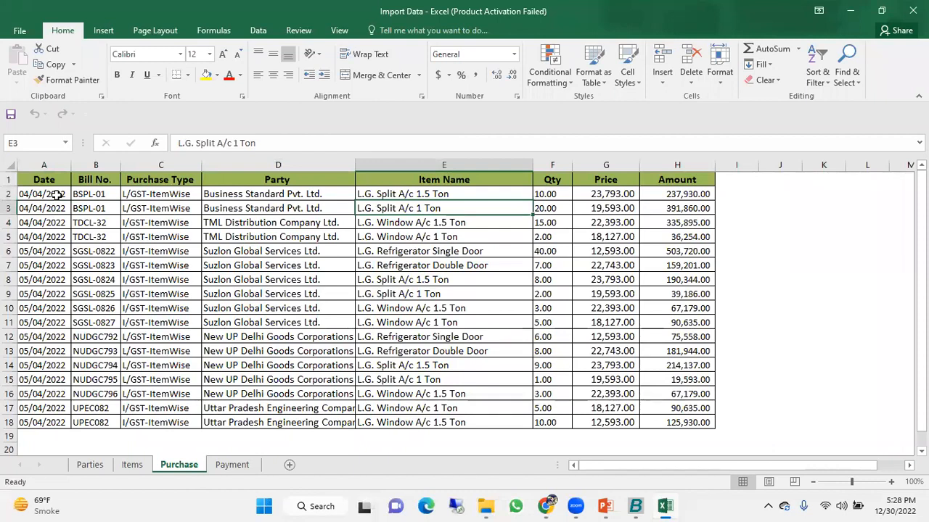
key(Left)
key(Left)
key(Left)
key(Left)
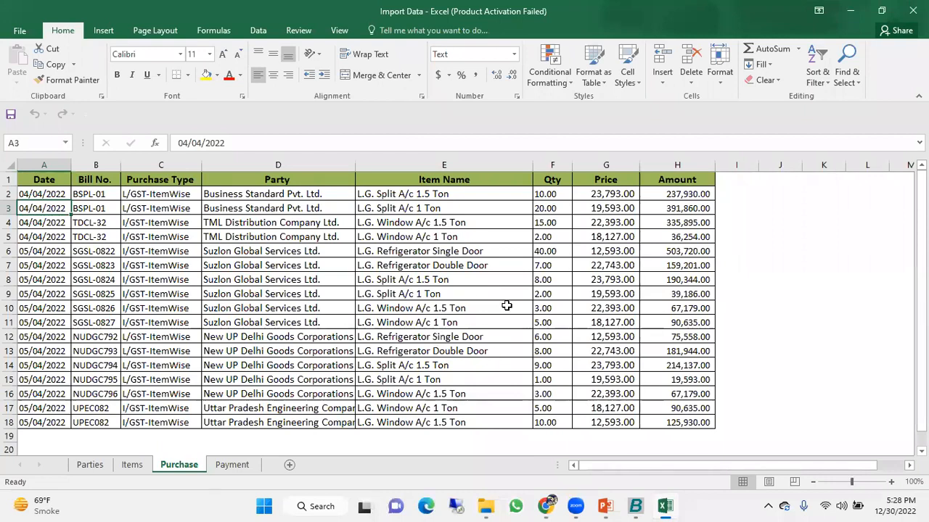
Switch to Busy and open Import Vouchers from Excel under the data export and import functions.
click(635, 506)
key(Down)
key(Down)
key(Down)
key(Down)
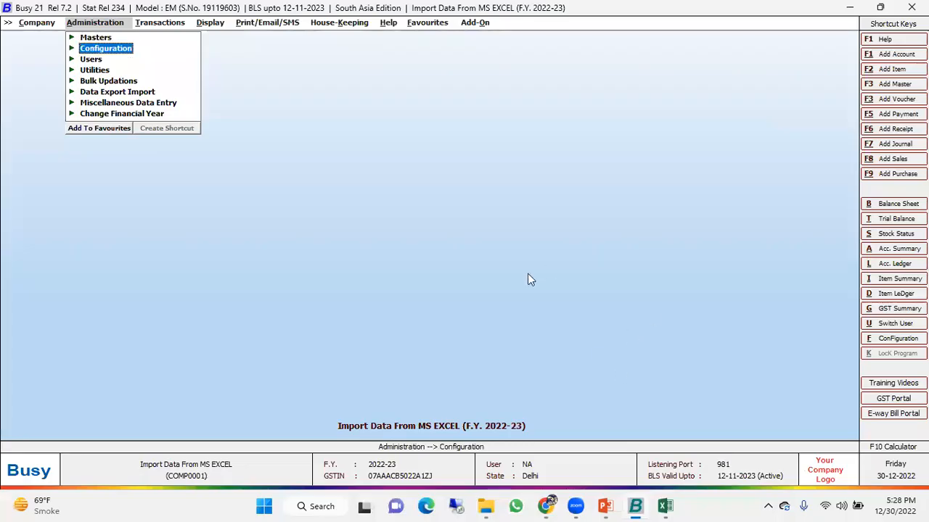
key(Down)
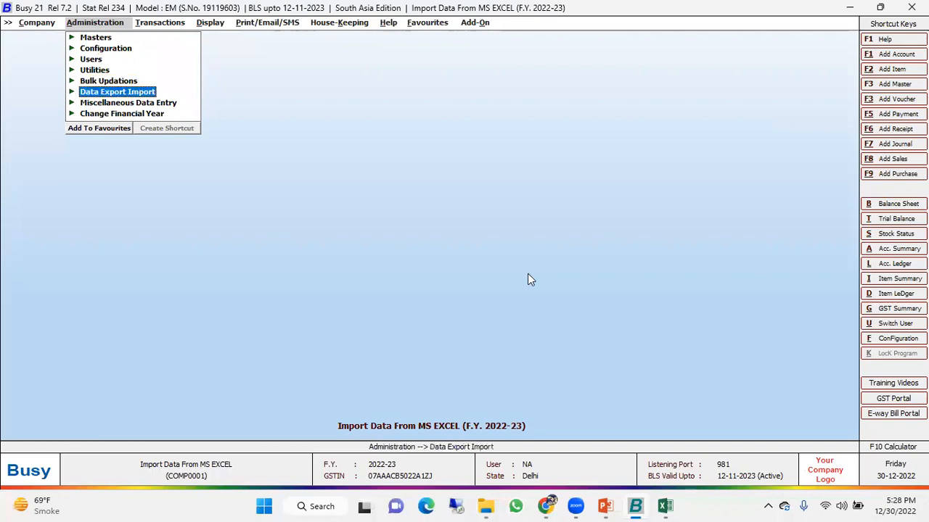
key(Return)
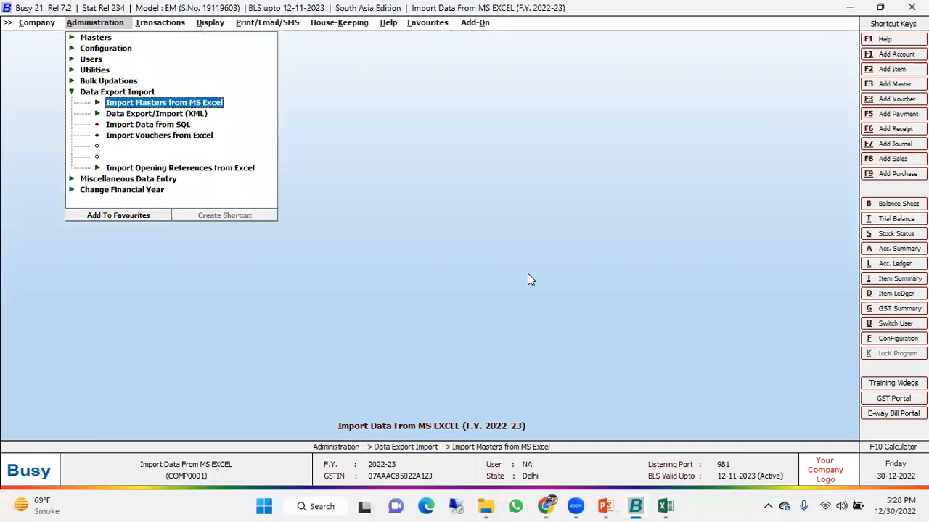
key(Down)
key(Down)
key(Down)
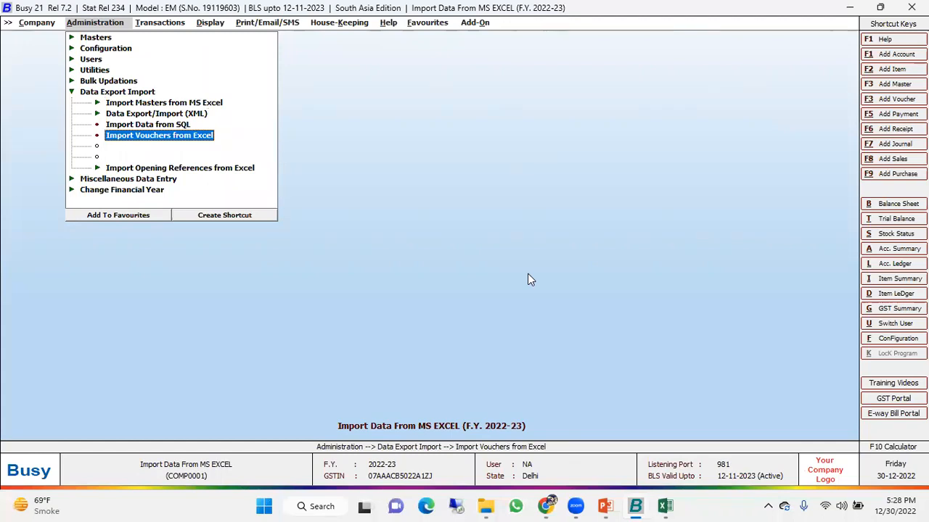
key(Return)
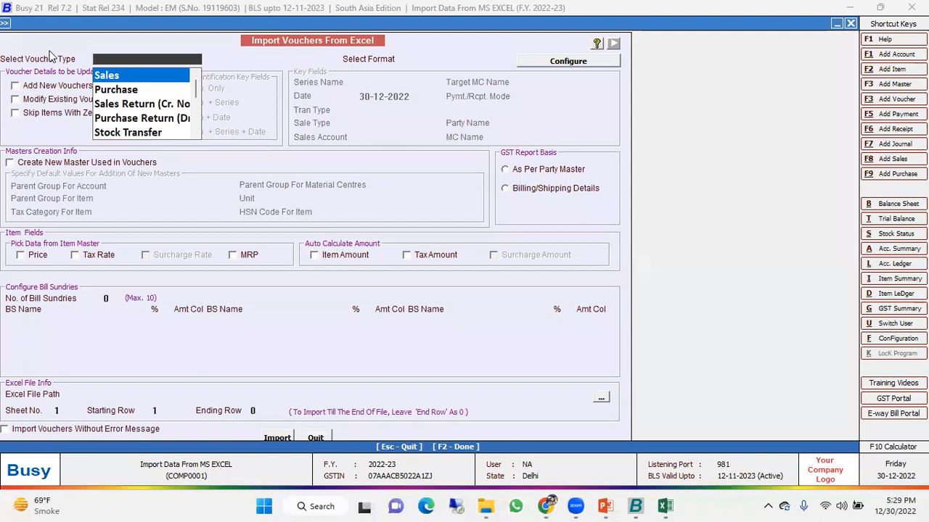
Choose Purchase as the voucher type and open the format configuration for importing vouchers.
key(Down)
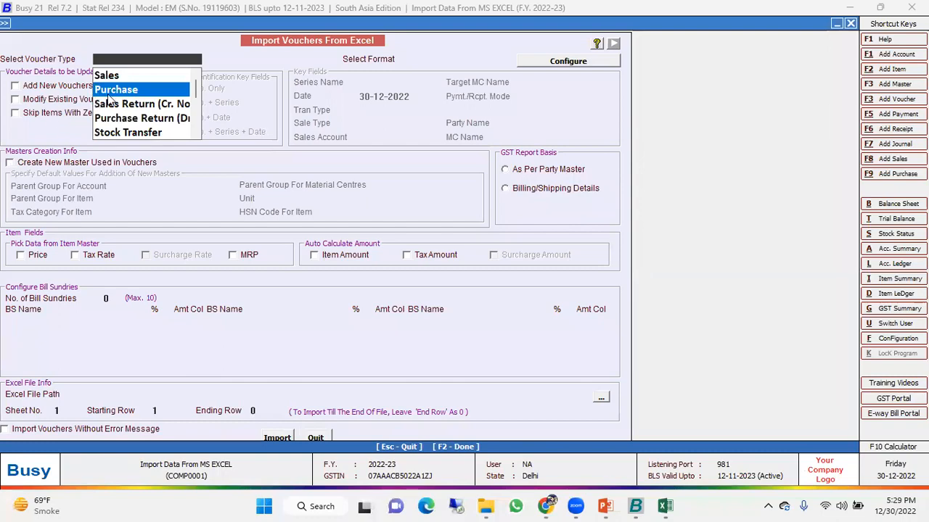
key(Return)
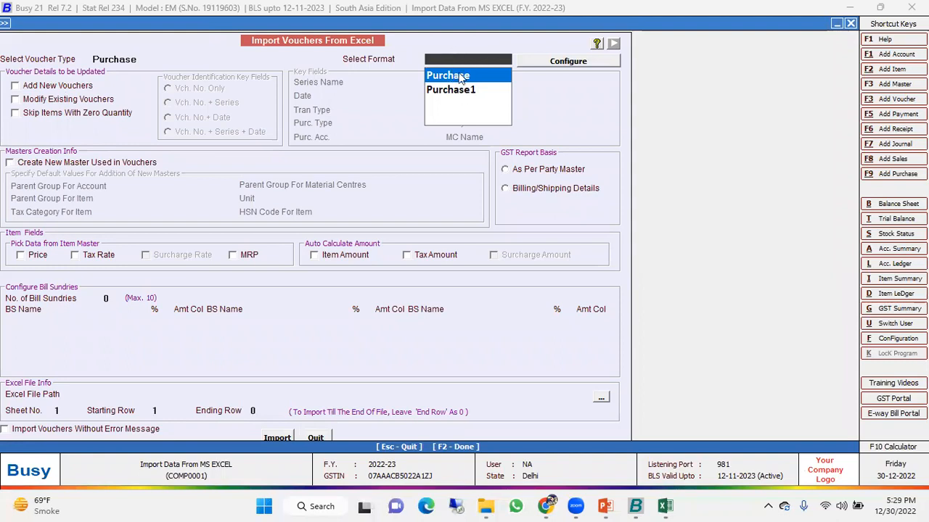
click(561, 63)
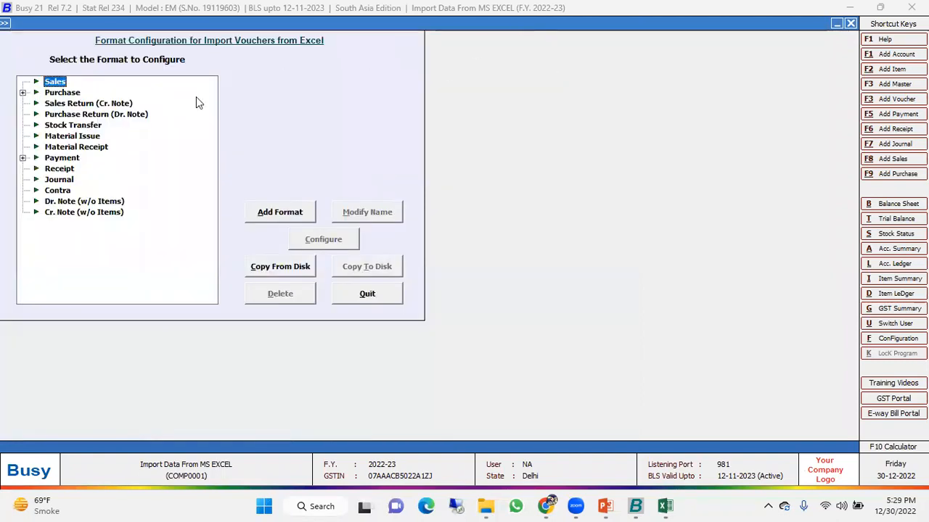
Delete the Purchase1 format from the Purchase voucher formats.
double_click(67, 92)
click(81, 106)
key(Down)
key(Down)
key(Up)
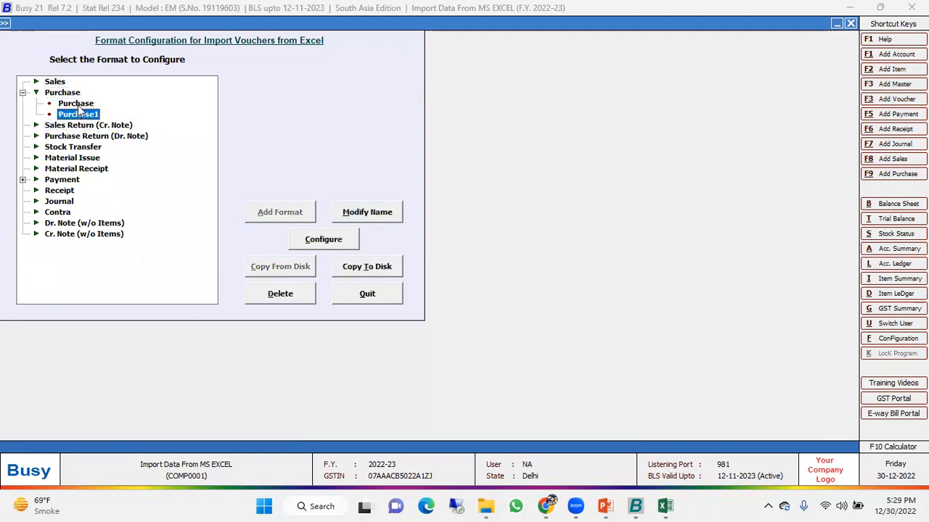
click(280, 294)
click(498, 282)
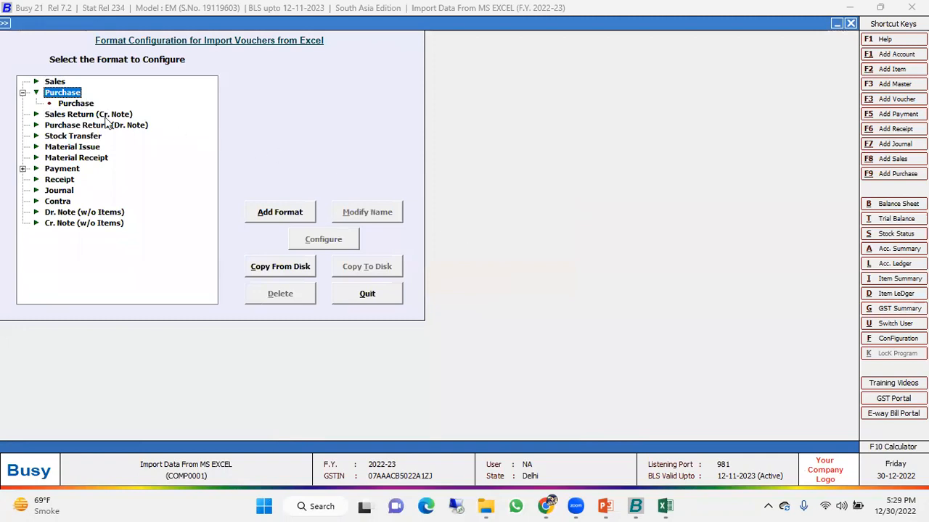
Delete the remaining Purchase format from the Purchase voucher type.
click(80, 103)
click(294, 290)
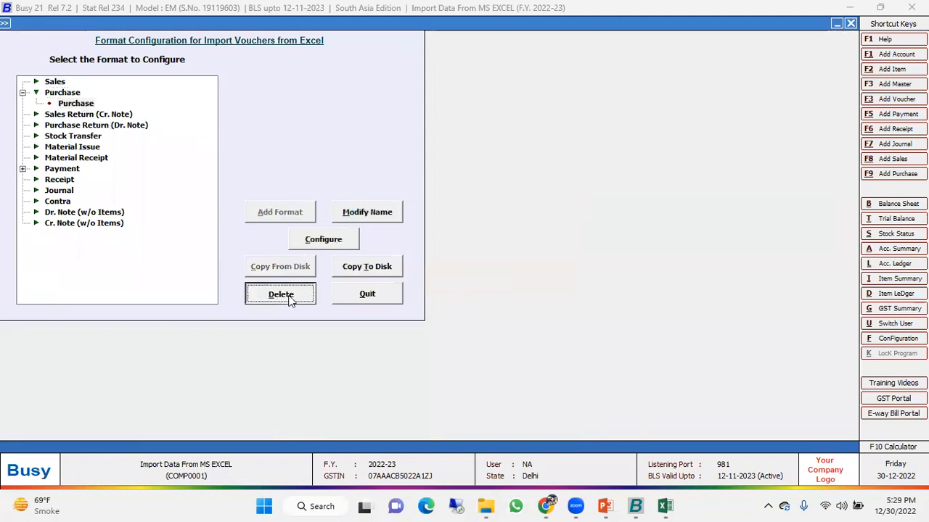
click(493, 283)
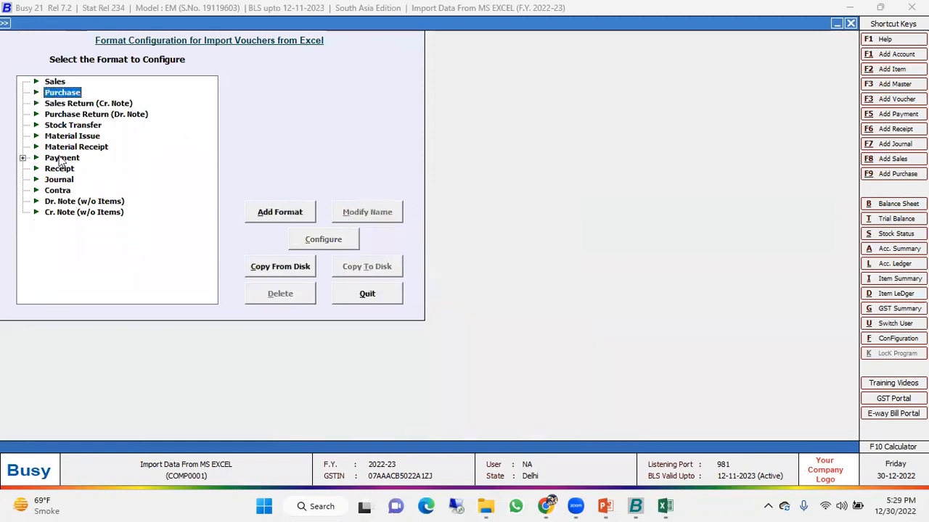
Delete the Payment and Payment1 formats from the Payment voucher type and leave the format configuration.
click(62, 159)
click(71, 168)
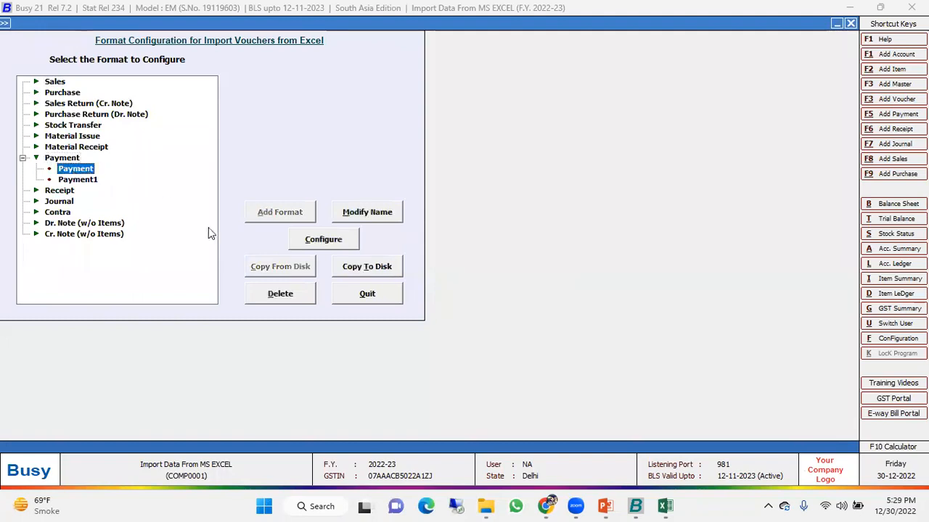
click(281, 293)
click(493, 279)
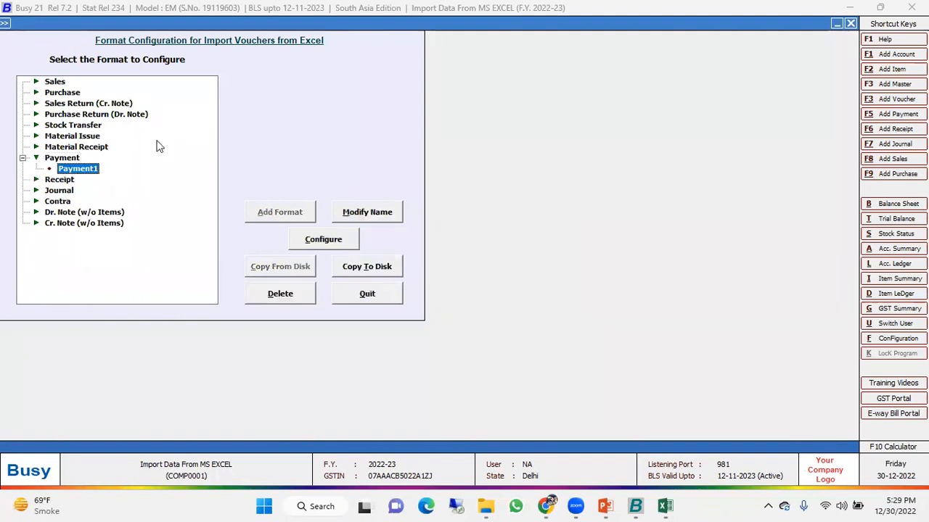
click(294, 294)
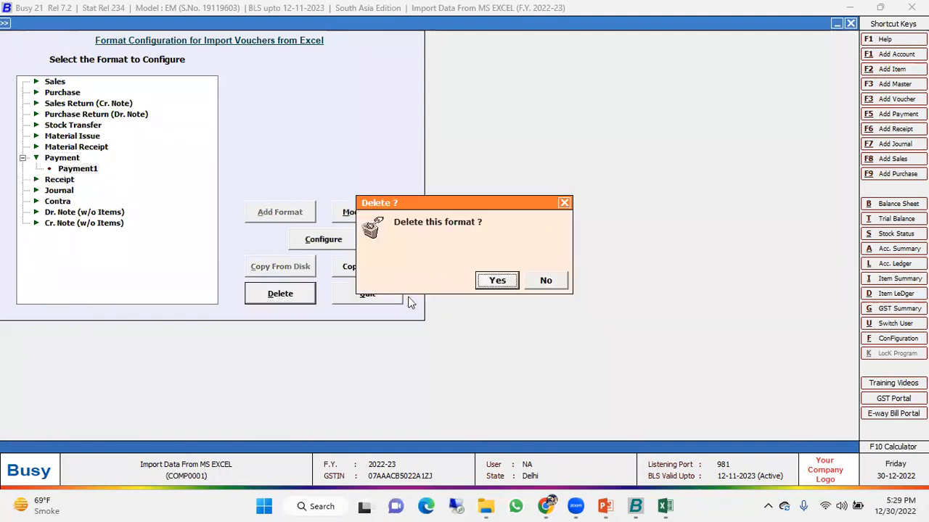
click(492, 278)
key(Escape)
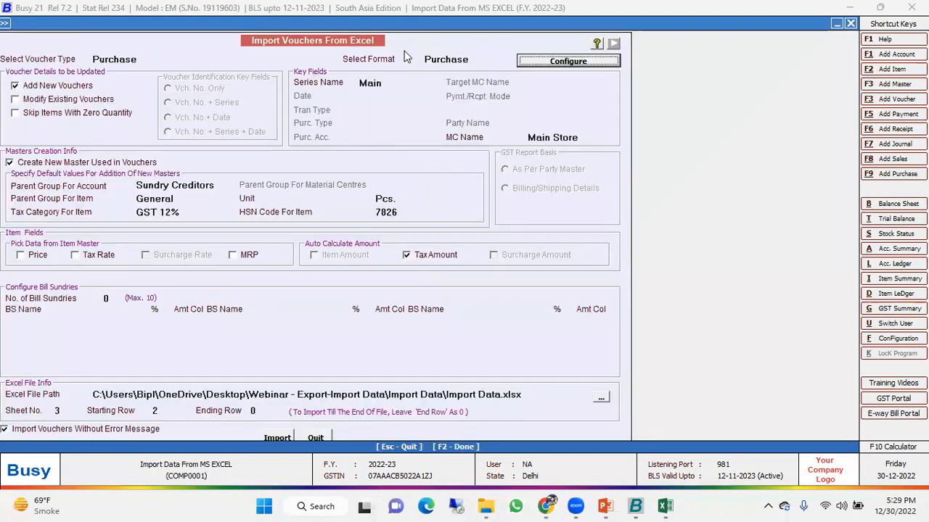
Reopen Import Vouchers from Excel, choose Purchase as the voucher type and open its format configuration.
click(455, 57)
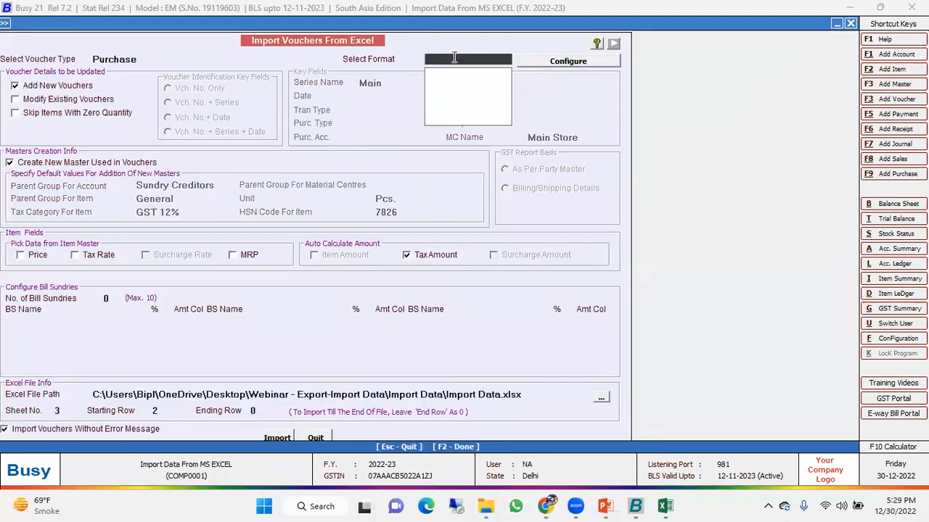
key(Escape)
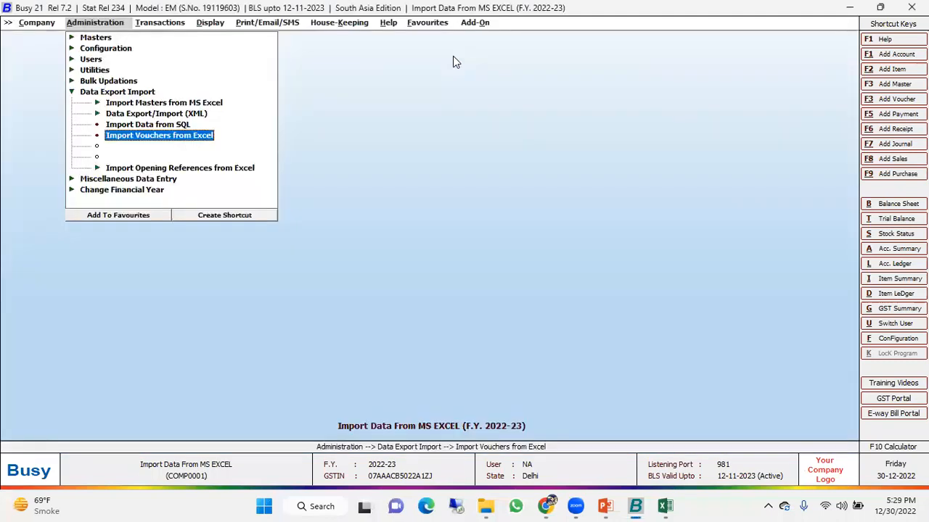
key(Return)
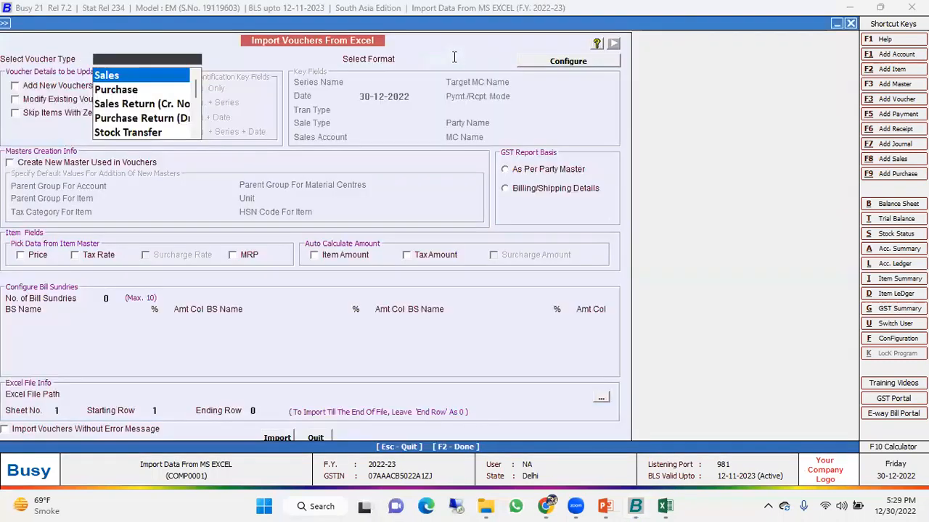
key(Down)
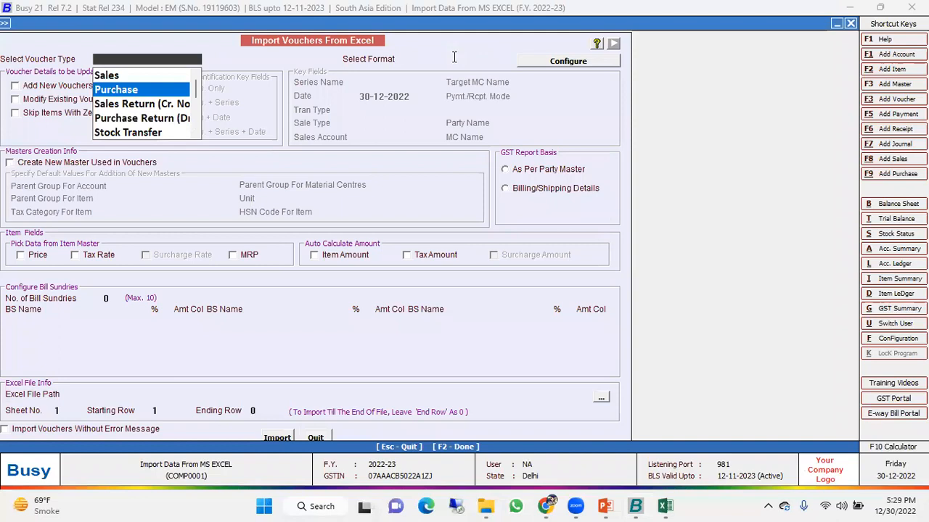
key(Return)
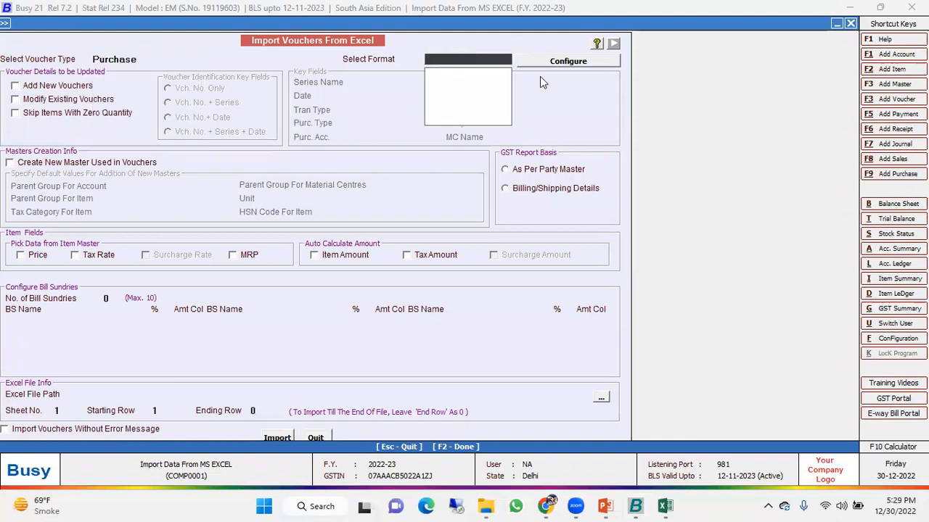
click(552, 56)
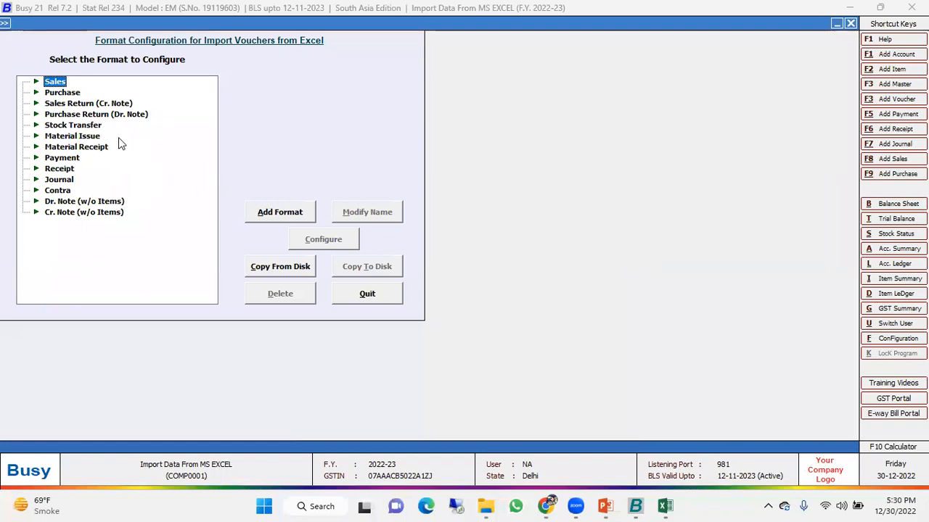
Add an import format named Purchase Import under the Purchase voucher type.
click(64, 93)
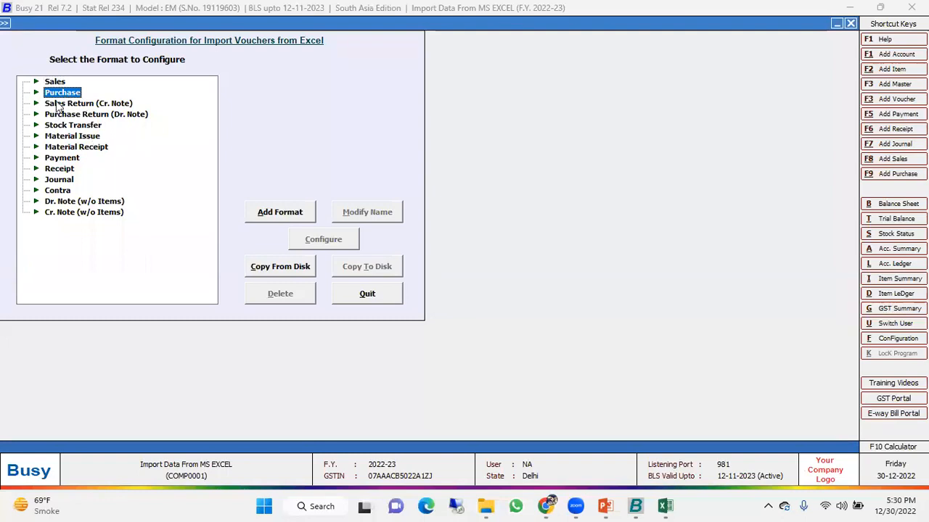
click(283, 213)
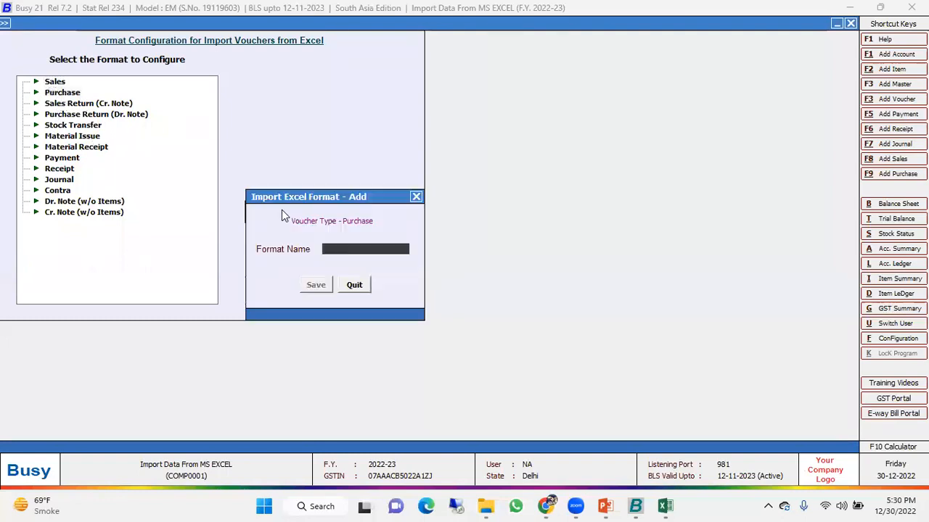
text(purchae)
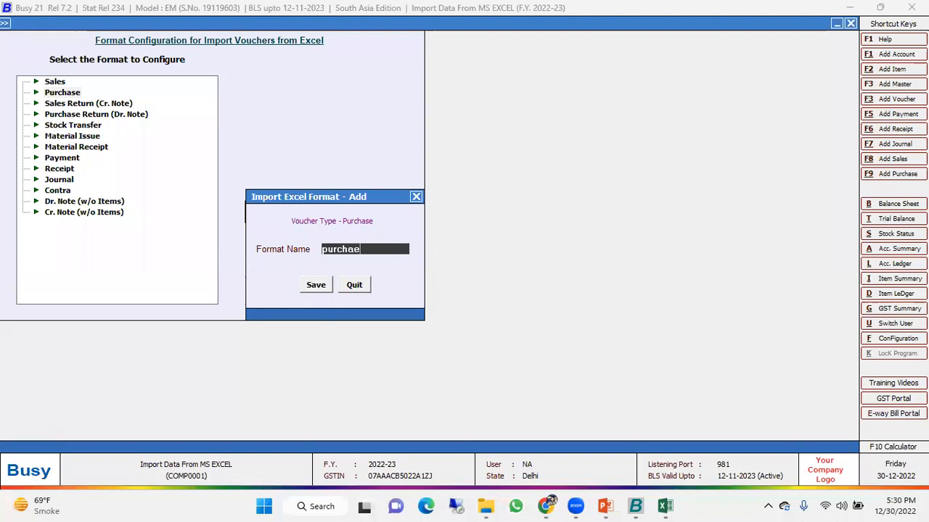
key(BackSpace)
text(se import)
key(Return)
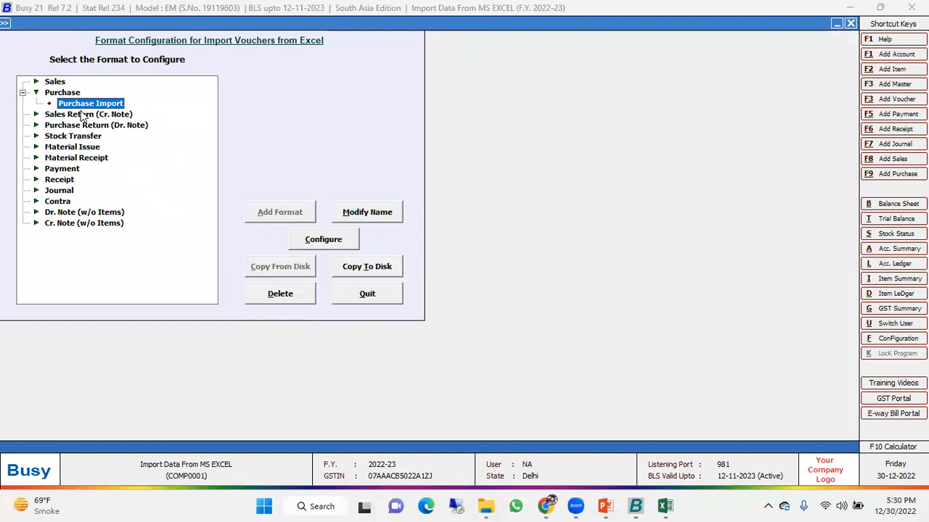
Configure the Purchase Import format with the default components shown and delete all the default component rows.
click(309, 244)
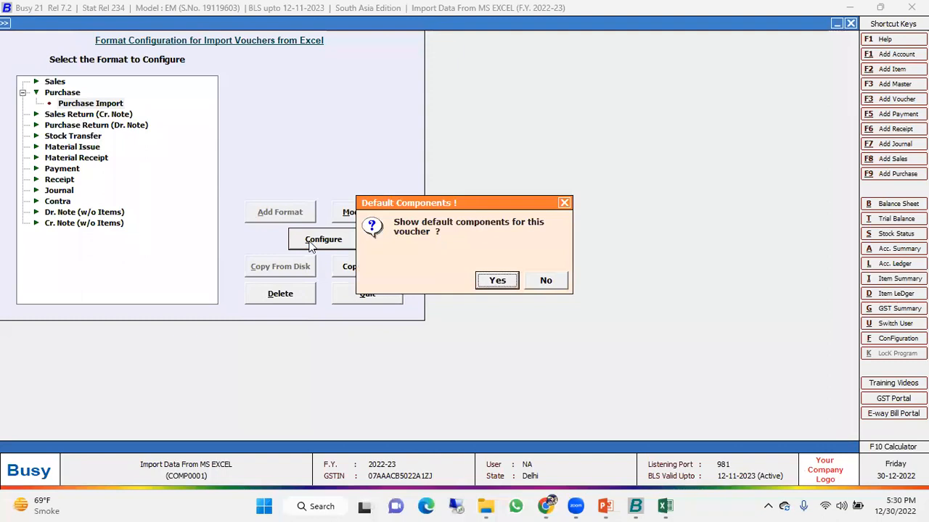
key(Return)
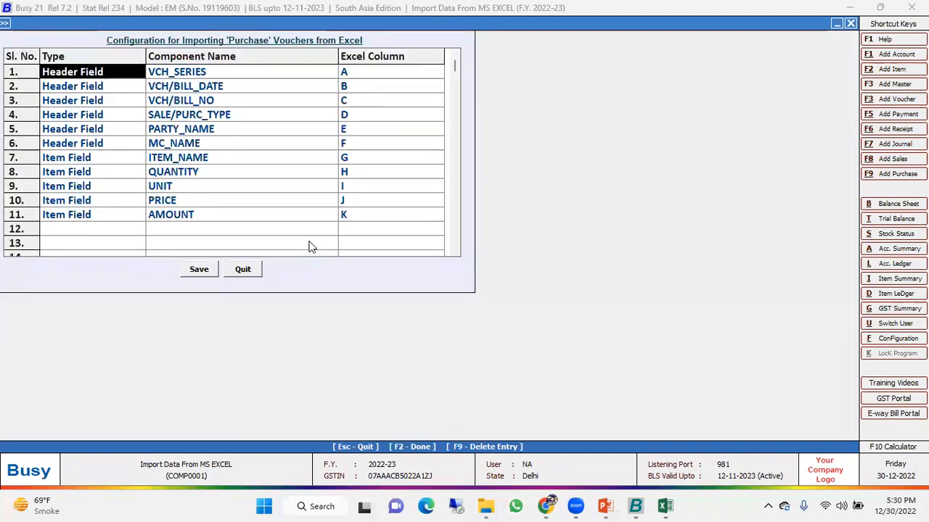
key(F9)
key(F9)
key(F9)
key(F9)
key(F9)
key(F9)
key(F9)
key(F9)
key(F9)
key(F9)
key(F9)
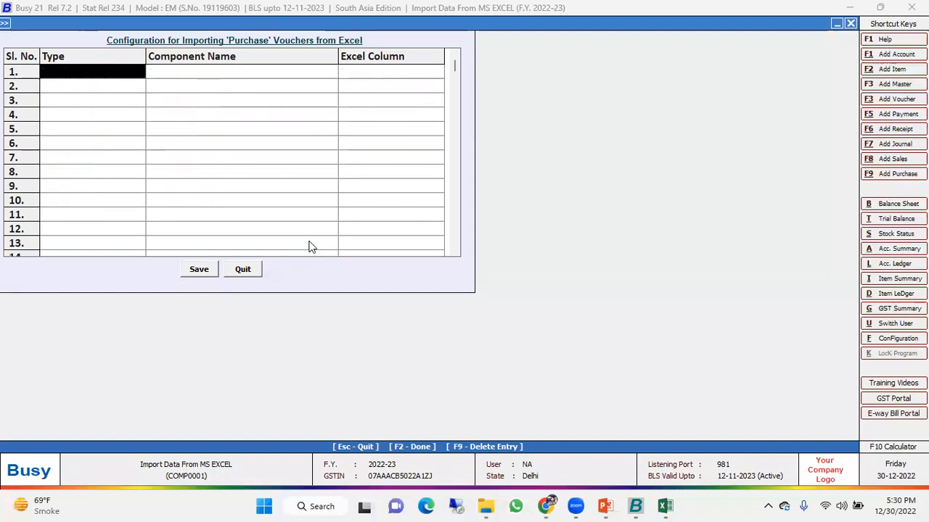
Check the Date column in the Excel Purchase sheet and map header field VCH/BILL_DATE to Excel column A in Busy.
key(alt+Tab)
click(48, 163)
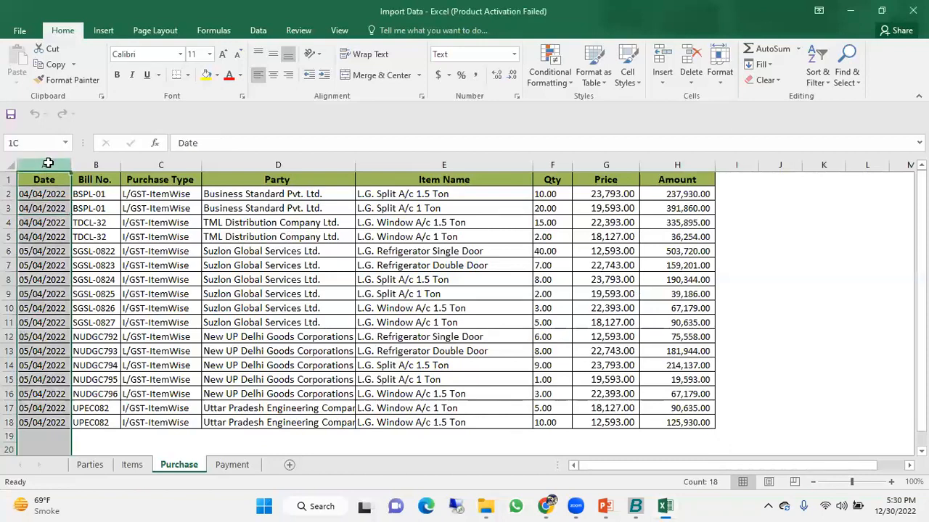
click(45, 223)
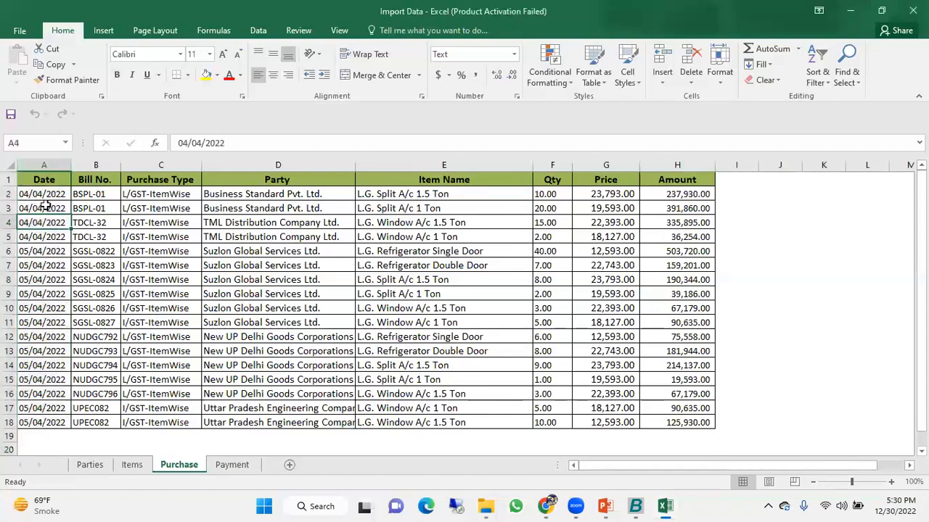
key(alt+Tab)
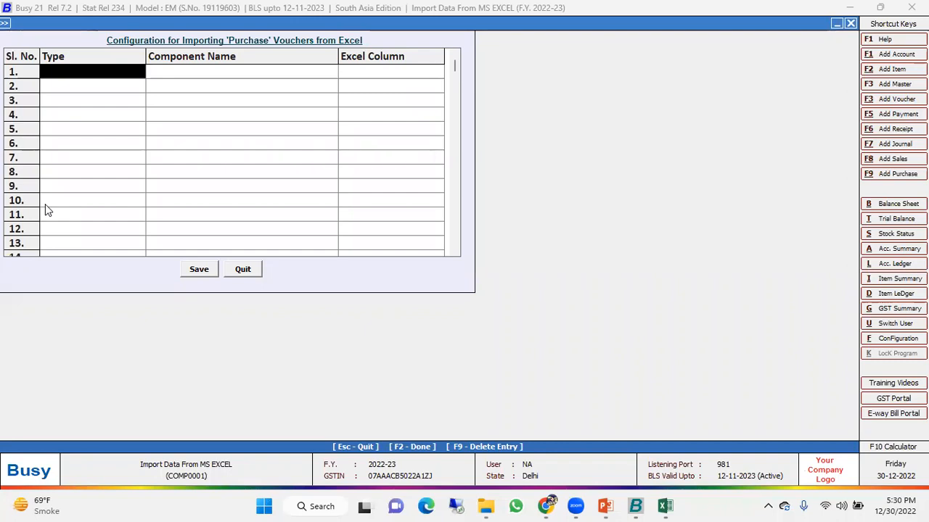
key(Return)
key(Return)
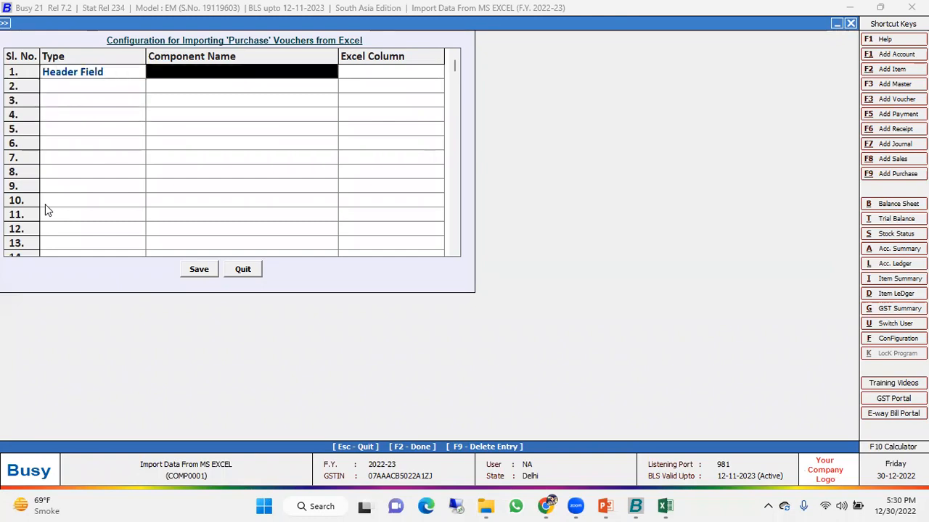
key(Return)
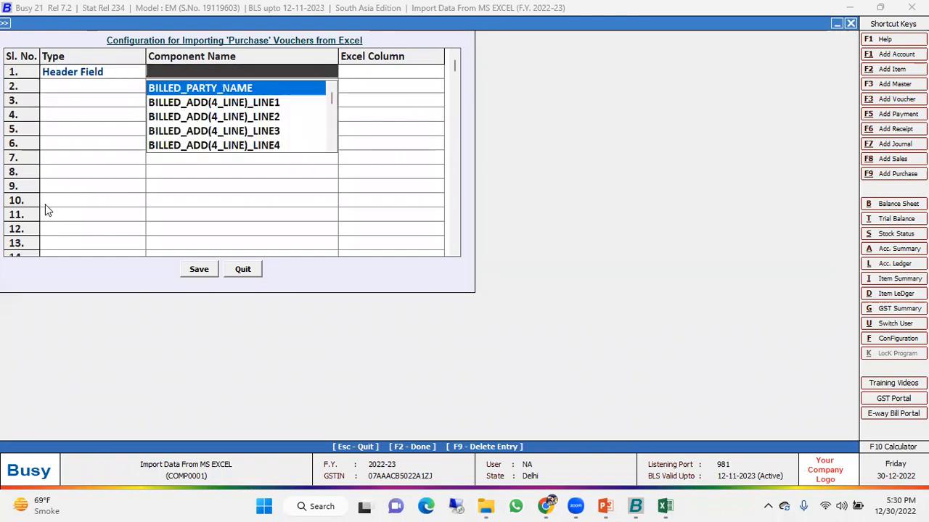
text(vc)
key(Down)
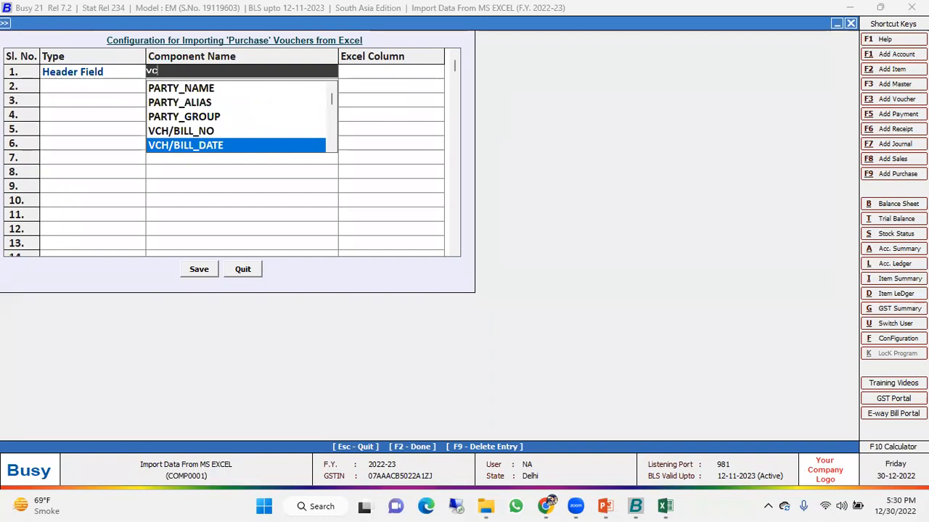
key(Return)
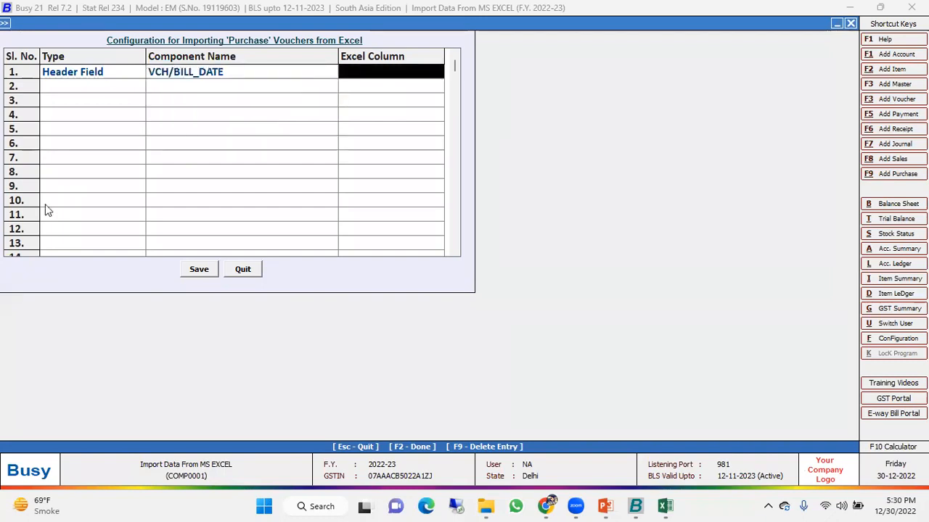
key(Return)
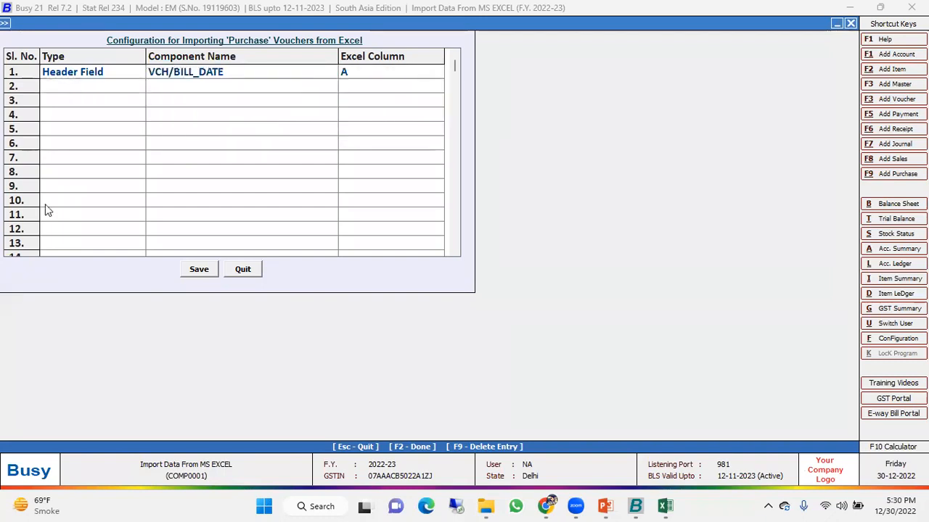
key(alt+Tab)
click(55, 164)
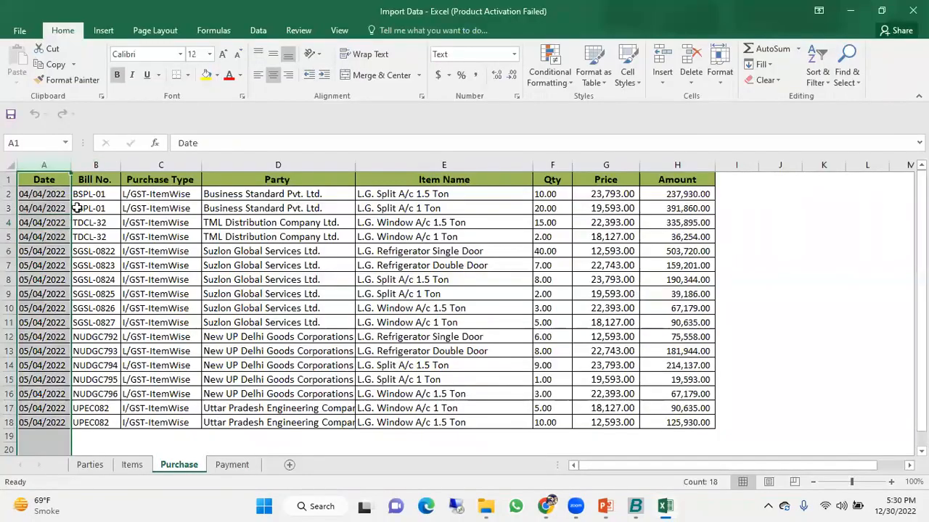
key(alt+Tab)
click(195, 80)
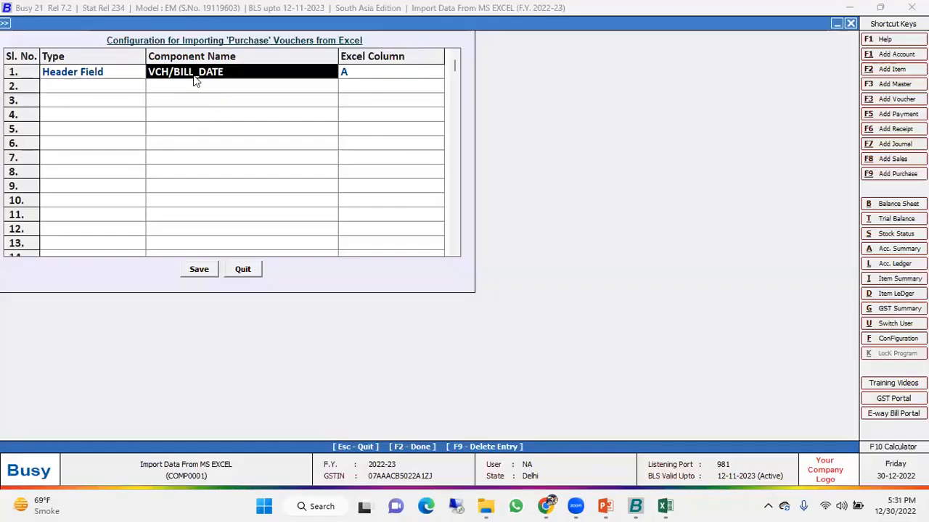
Check the Bill No. column in Excel and map header field VCH/BILL_NO to Excel column B in the second row in Busy.
click(104, 89)
key(alt+Tab)
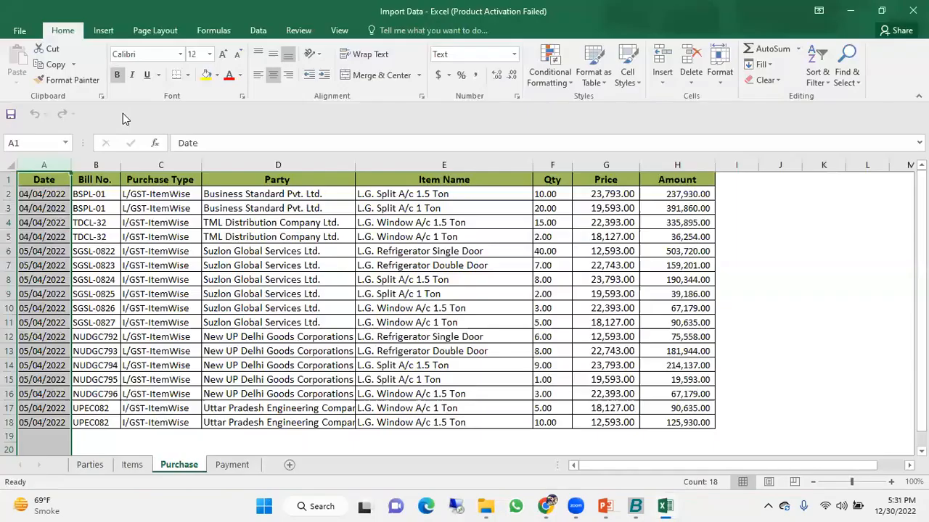
click(98, 165)
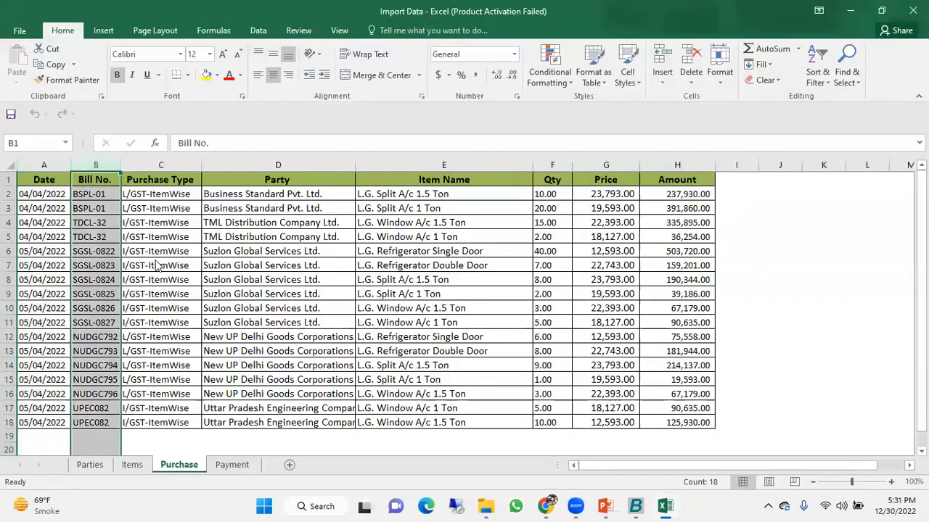
key(alt+Tab)
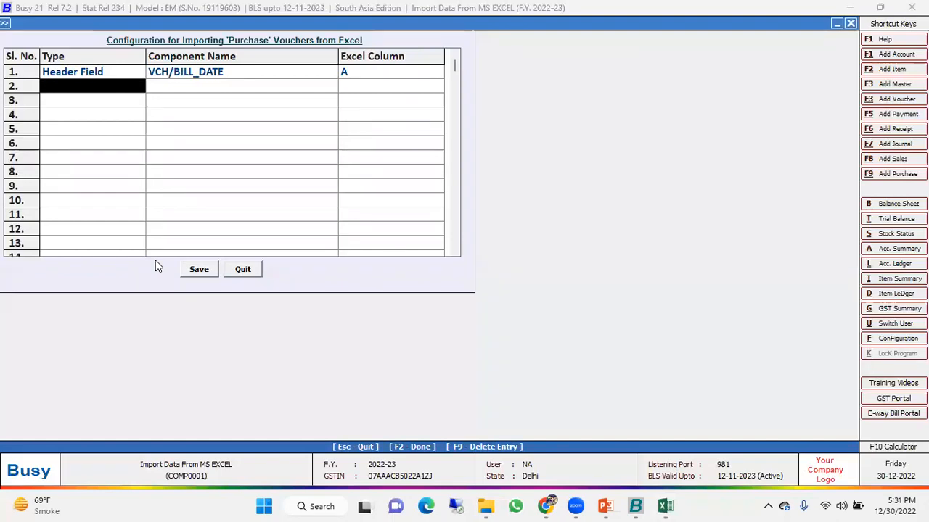
text(he)
key(Return)
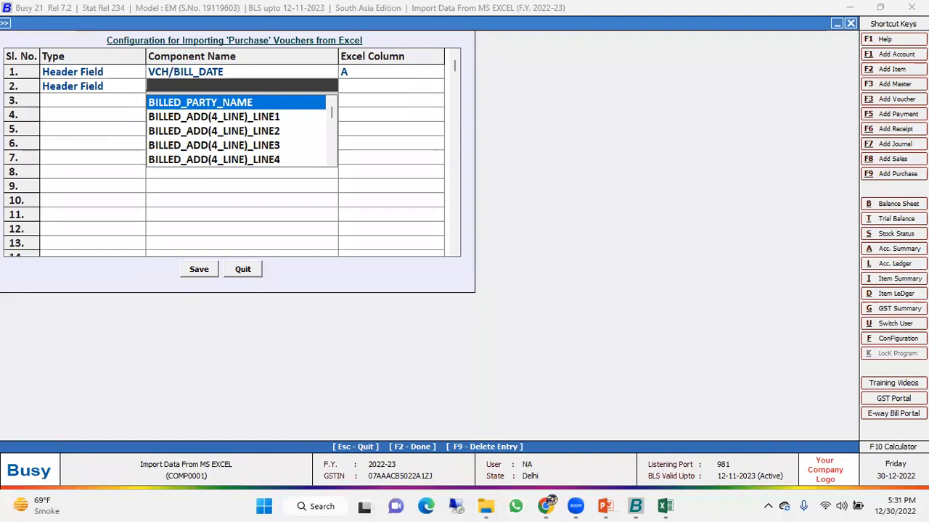
text(v)
key(Return)
text(b)
key(Return)
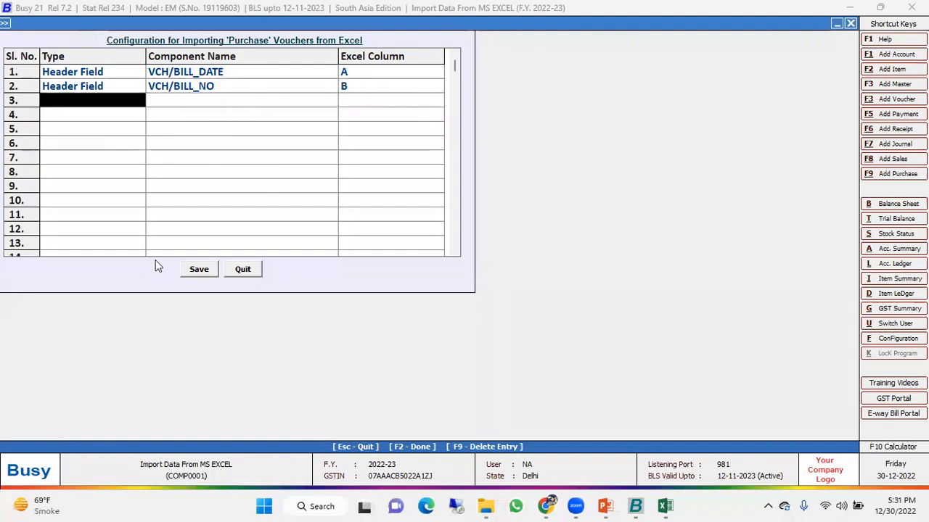
Check the Purchase Type column in Excel and map header field SALE/PURC_TYPE to Excel column C in the third row in Busy.
key(alt+Tab)
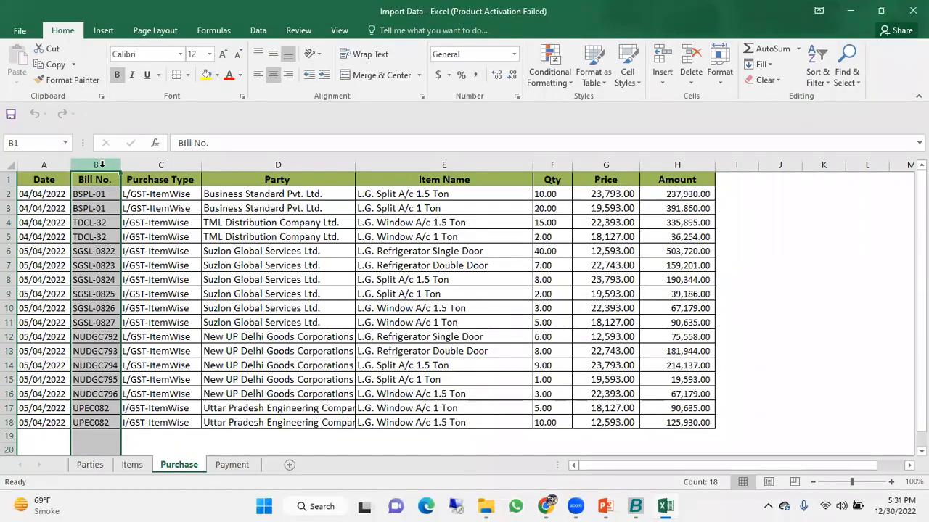
click(160, 161)
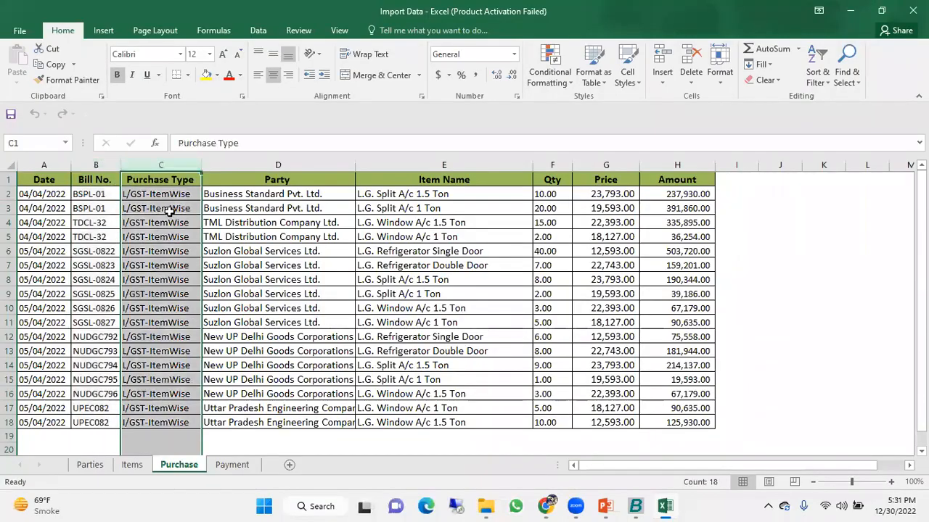
click(169, 210)
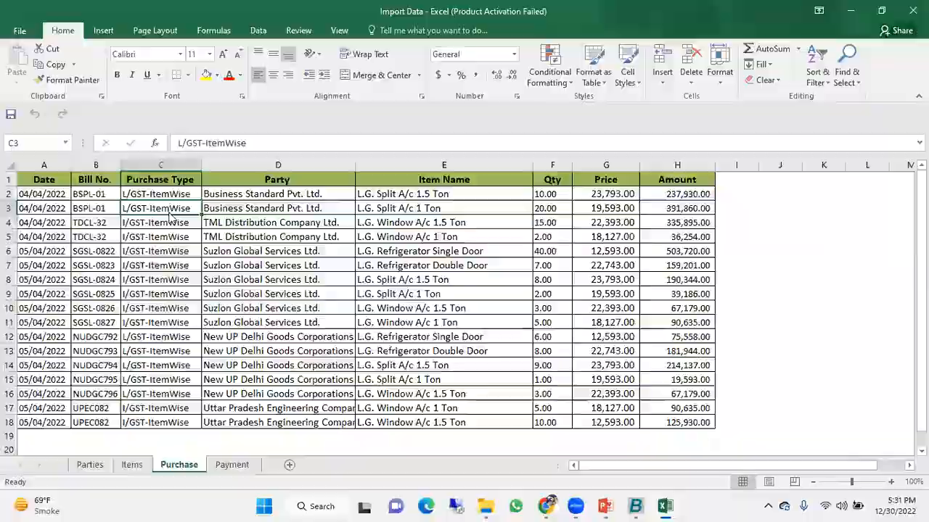
key(alt+Tab)
text(he)
key(Return)
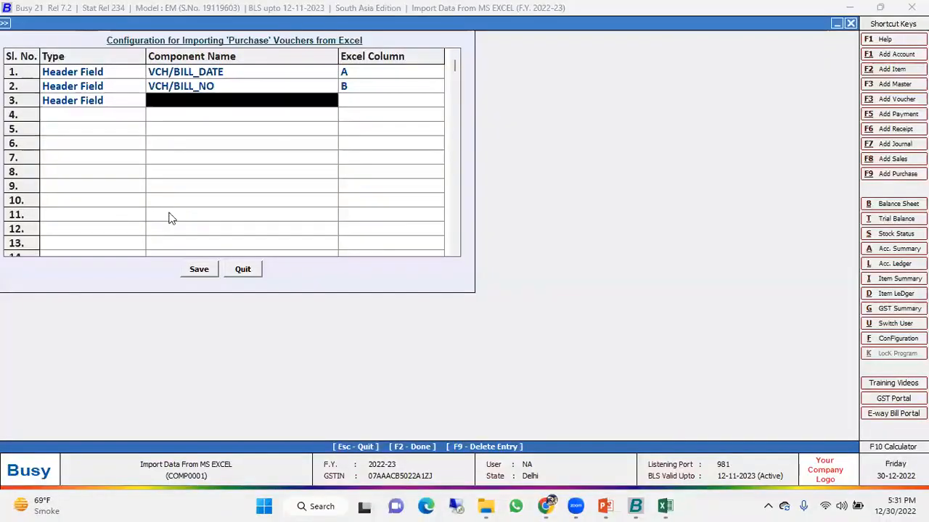
text(sal)
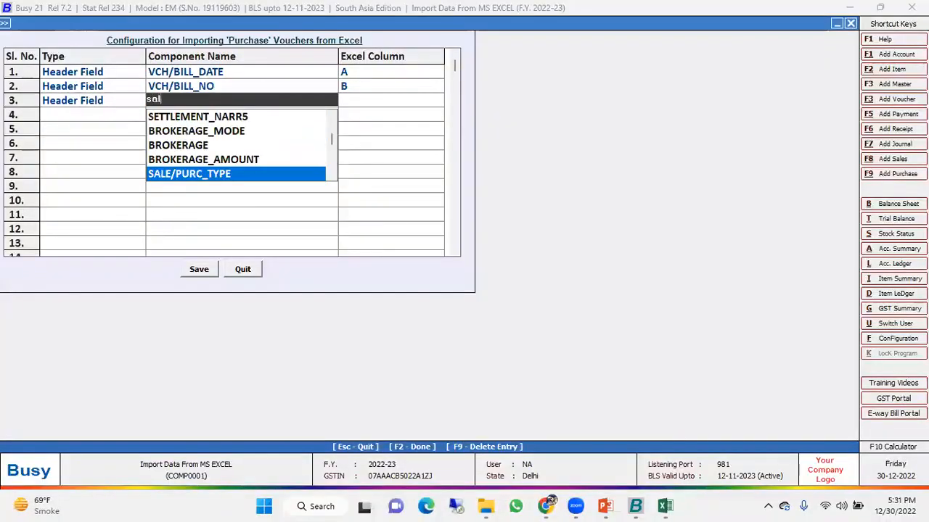
key(Return)
text(c)
key(Return)
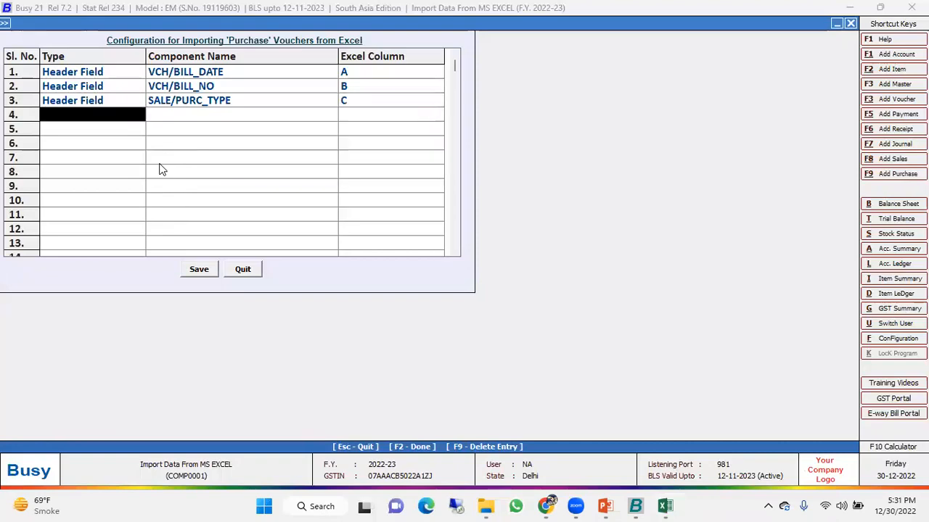
Check the Party column in Excel and map header field PARTY_NAME to Excel column D in the fourth row in Busy.
key(alt+Tab)
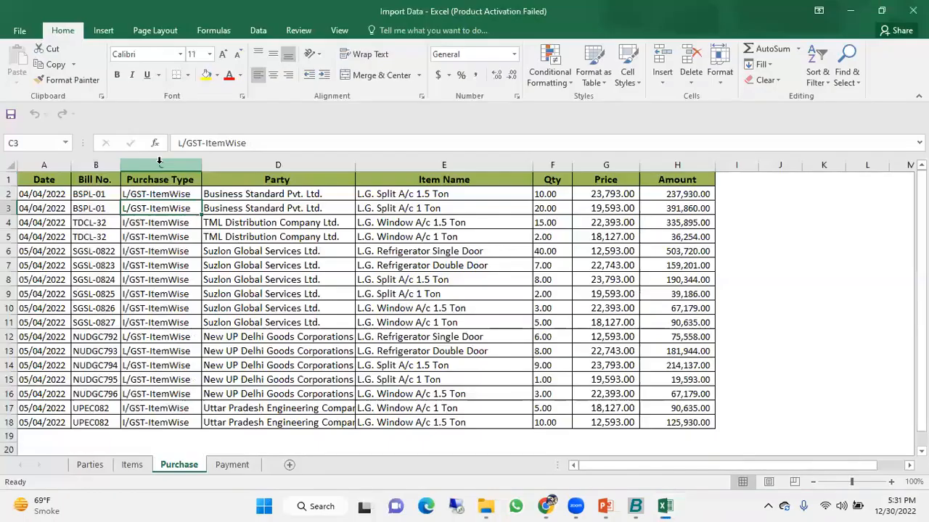
click(281, 168)
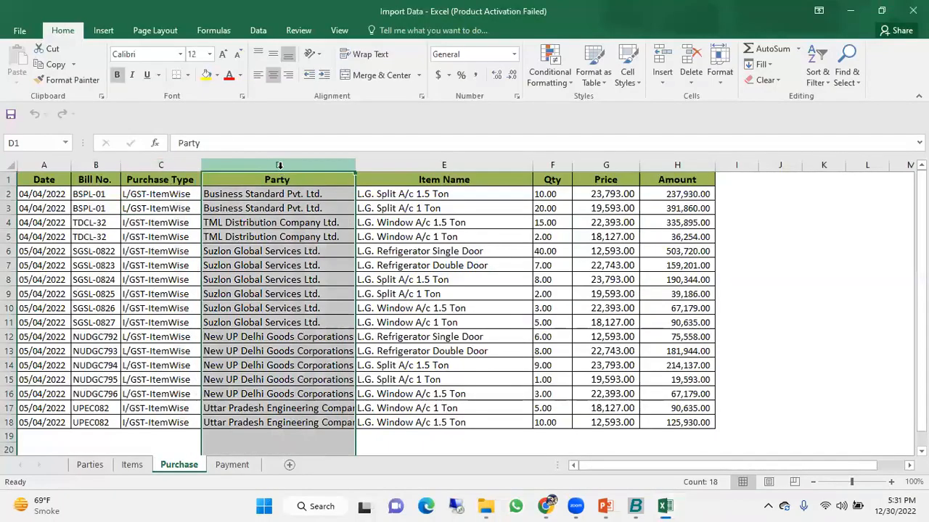
key(alt+Tab)
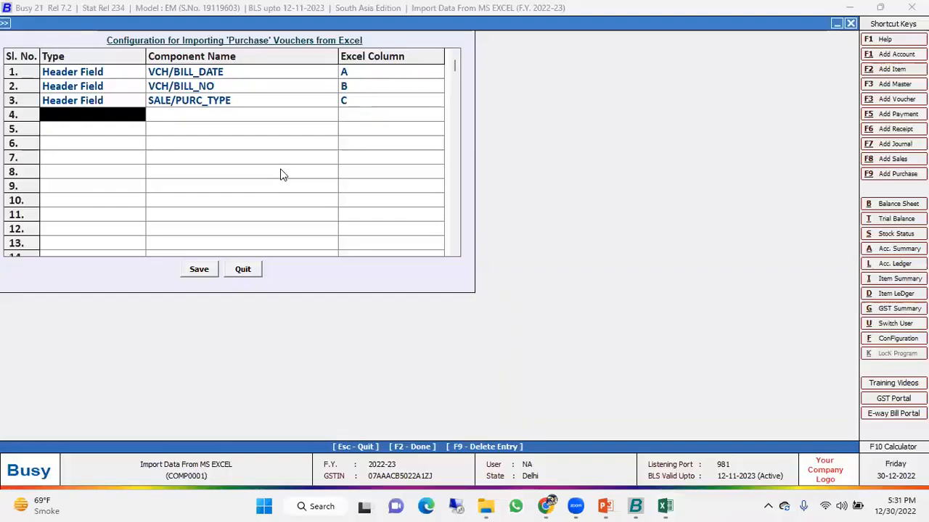
key(Return)
key(Return)
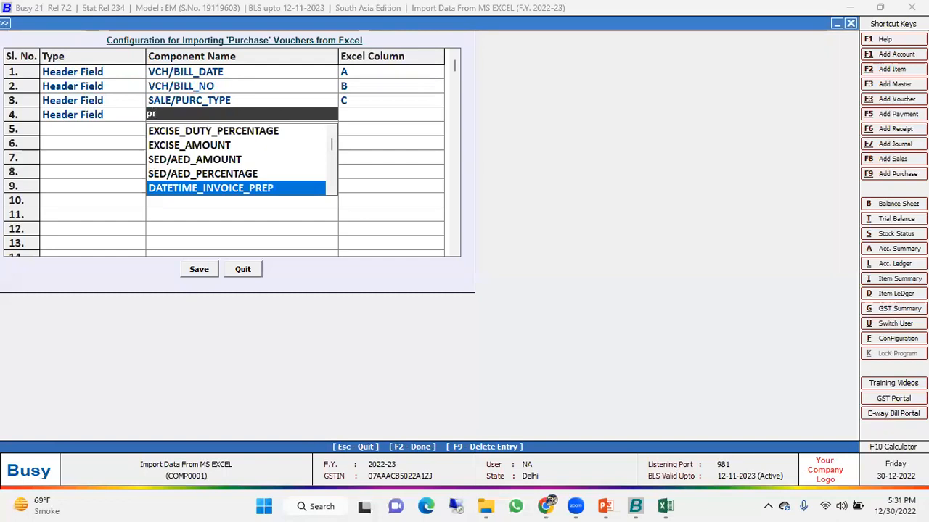
text(p)
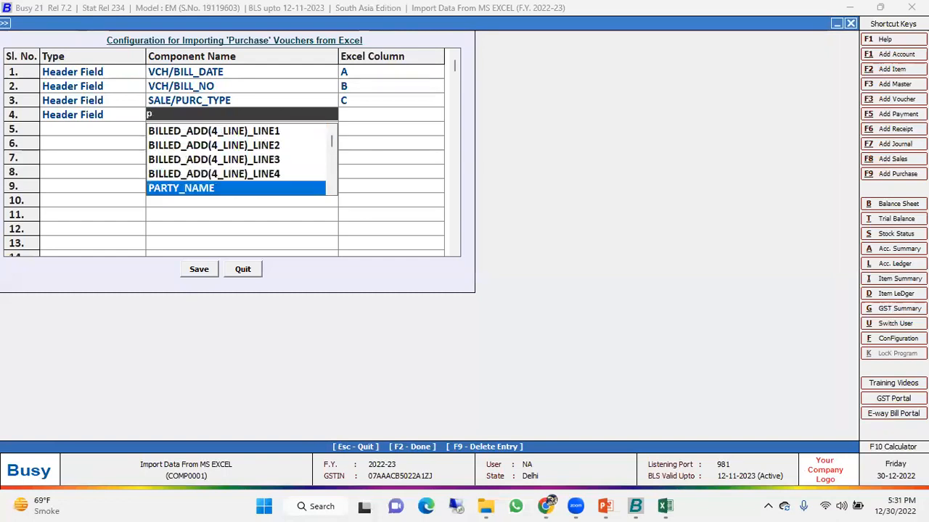
key(Return)
text(d)
key(Return)
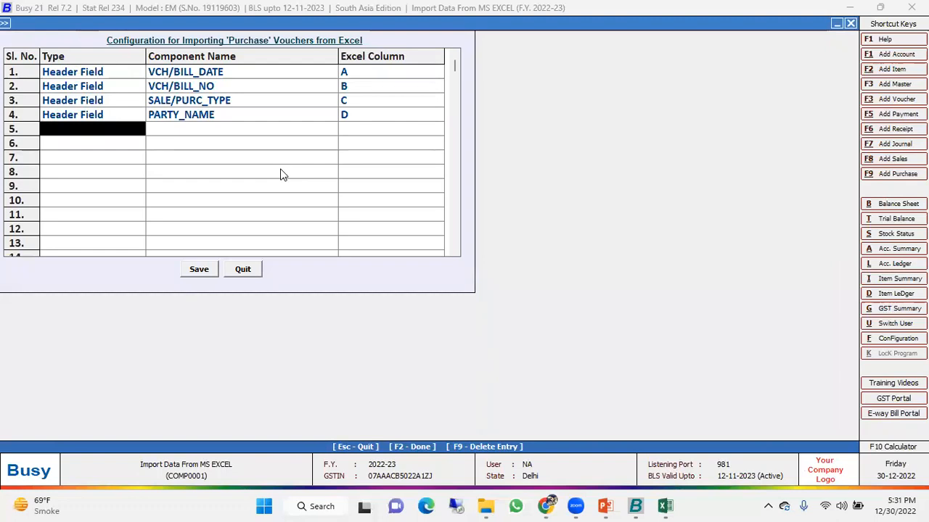
Check the Item Name column in Excel and map item field ITEM_NAME to Excel column E in the fifth row in Busy.
key(alt+Tab)
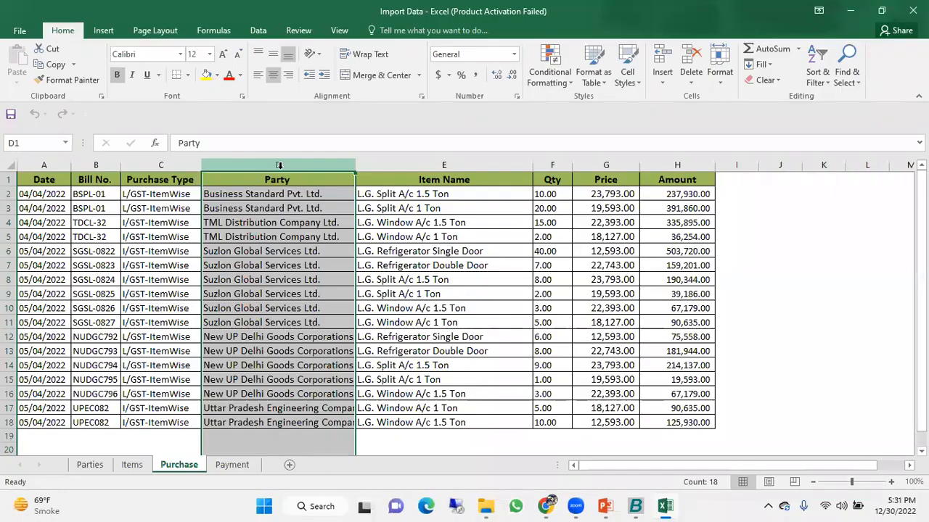
click(466, 164)
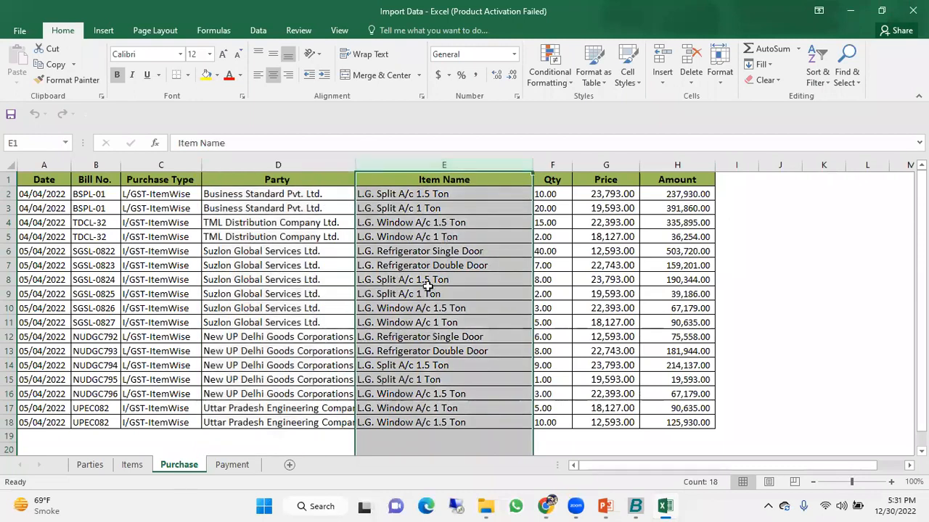
key(alt+Tab)
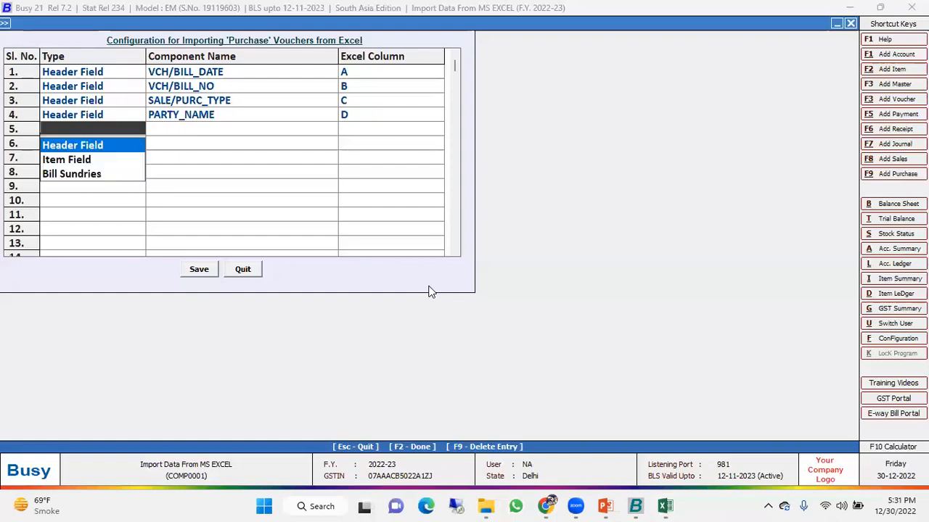
key(Down)
key(Return)
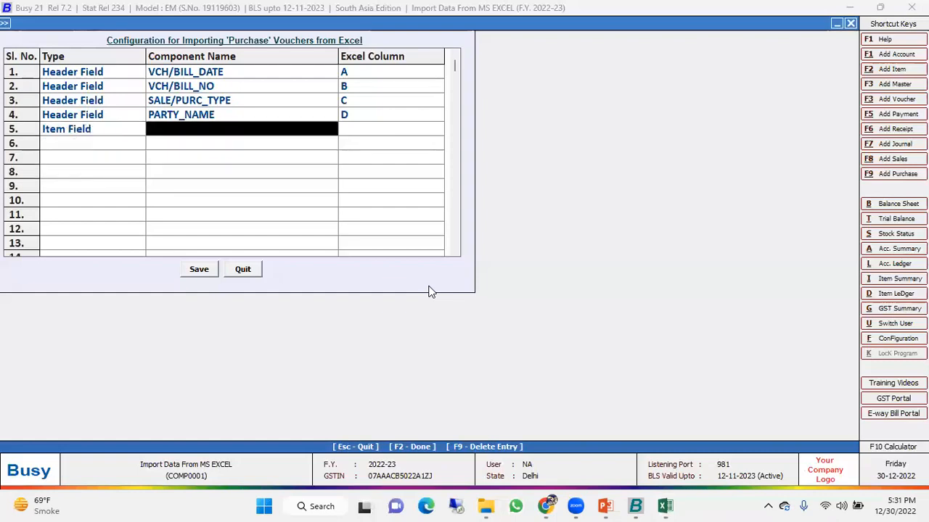
key(Return)
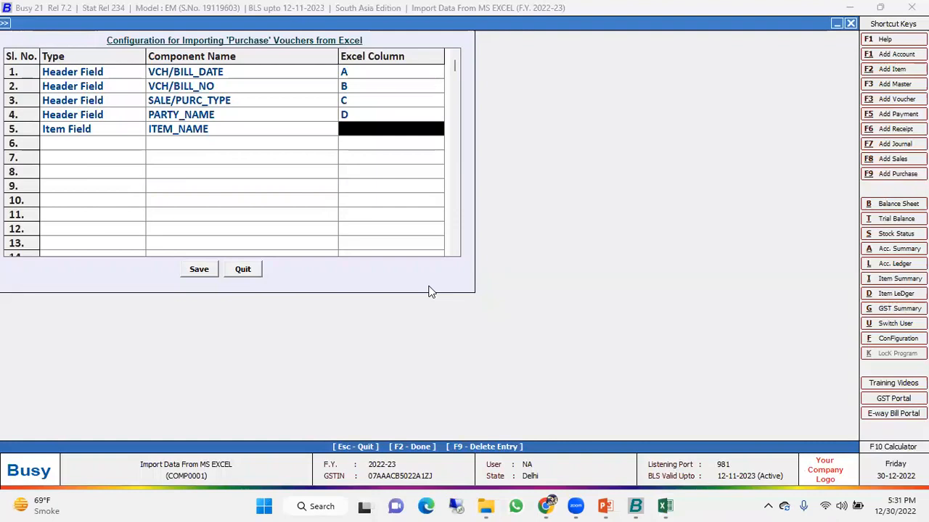
key(Return)
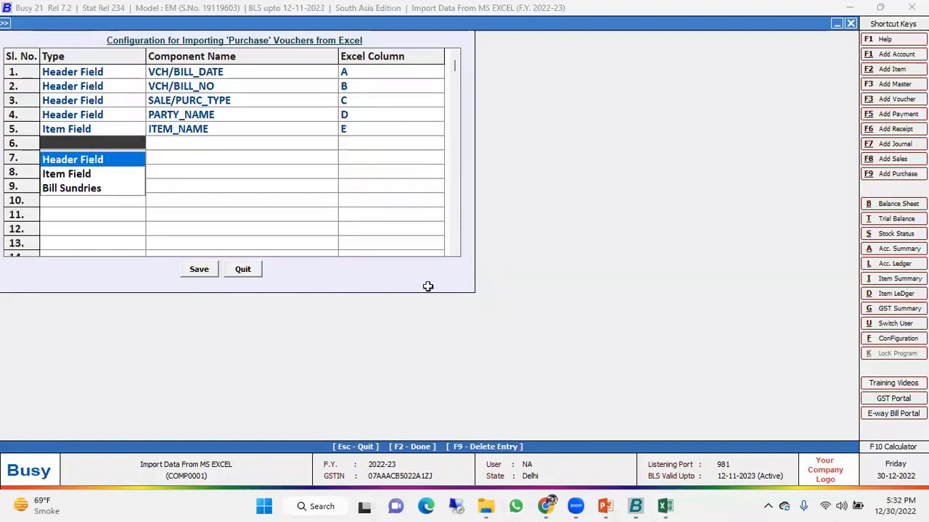
Check the Qty column in Excel and map item field QUANTITY to Excel column F in the sixth row in Busy.
key(alt+Tab)
key(alt+Tab)
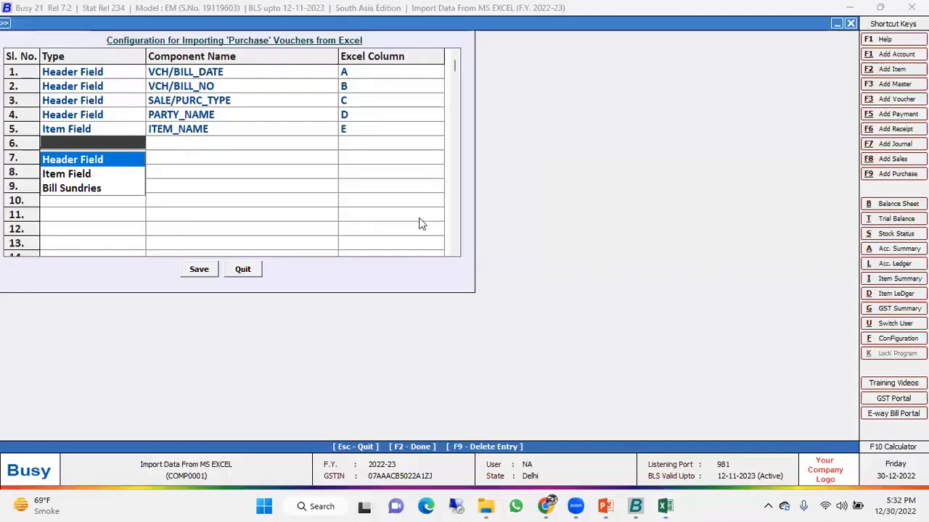
key(Down)
key(Return)
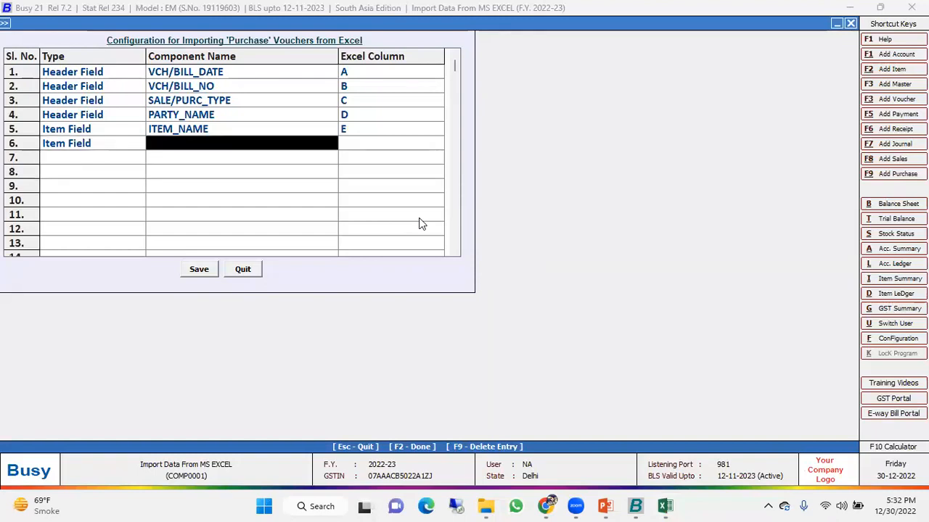
text(qu)
key(Return)
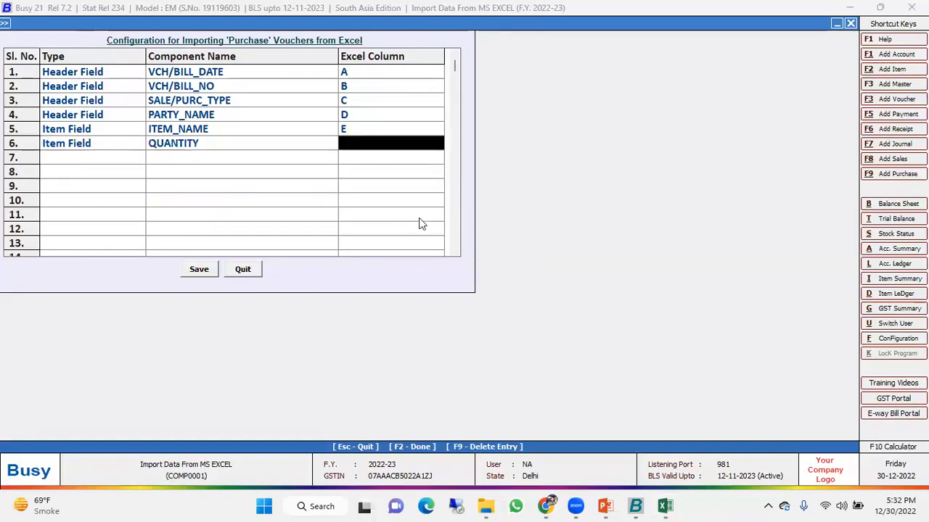
text(f)
key(Return)
Check the Price column in Excel and map item field PRICE to Excel column G in the seventh row in Busy.
key(alt+Tab)
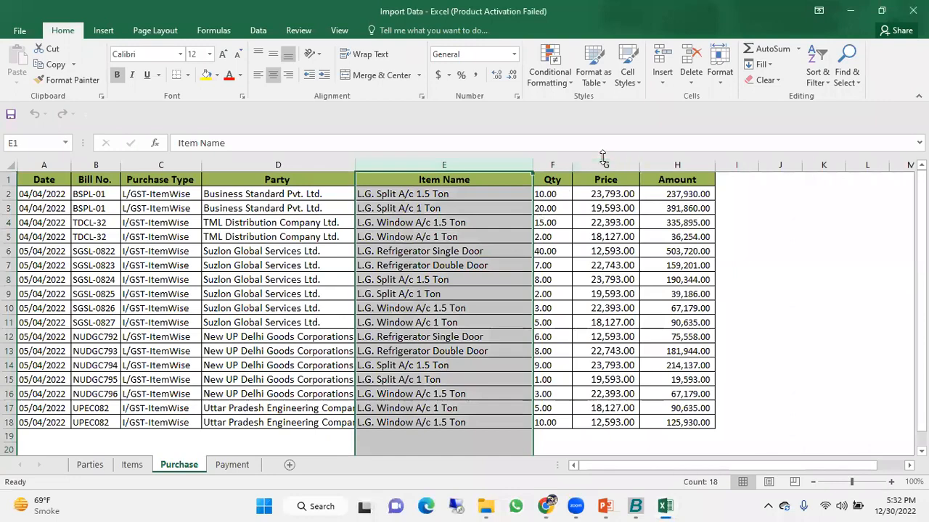
key(alt+Tab)
text(item)
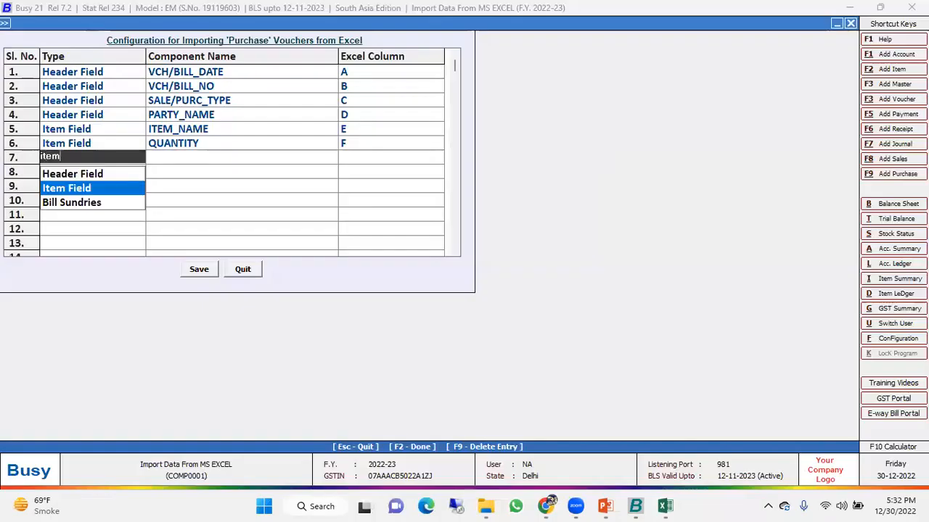
key(Return)
text(price)
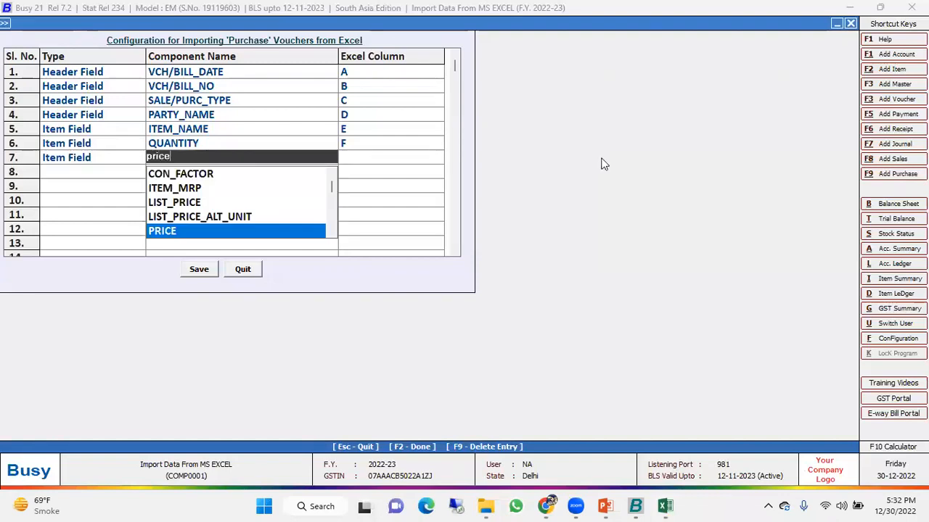
key(Return)
key(alt+Tab)
key(alt+Tab)
text(g)
key(Return)
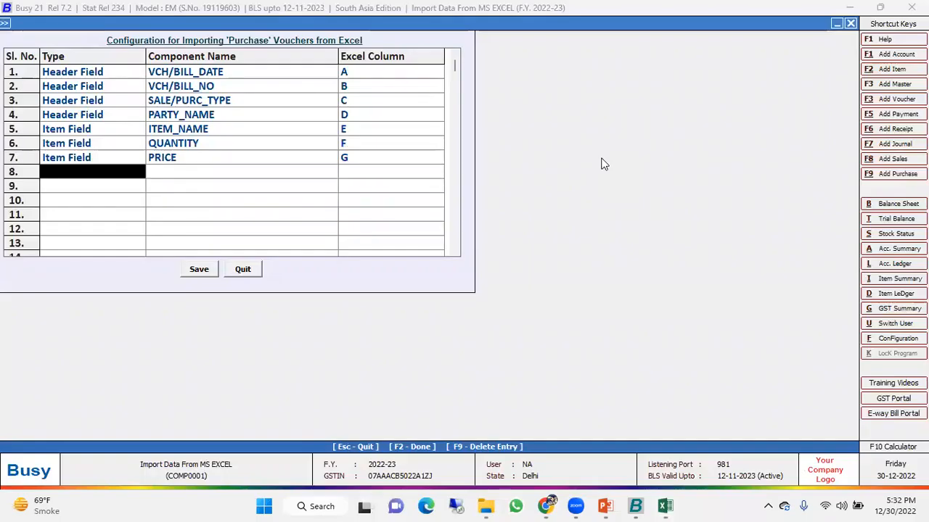
Map item field AMOUNT to Excel column H after checking it in Excel, then save the Purchase Import configuration and return to the voucher import form.
key(Down)
key(Return)
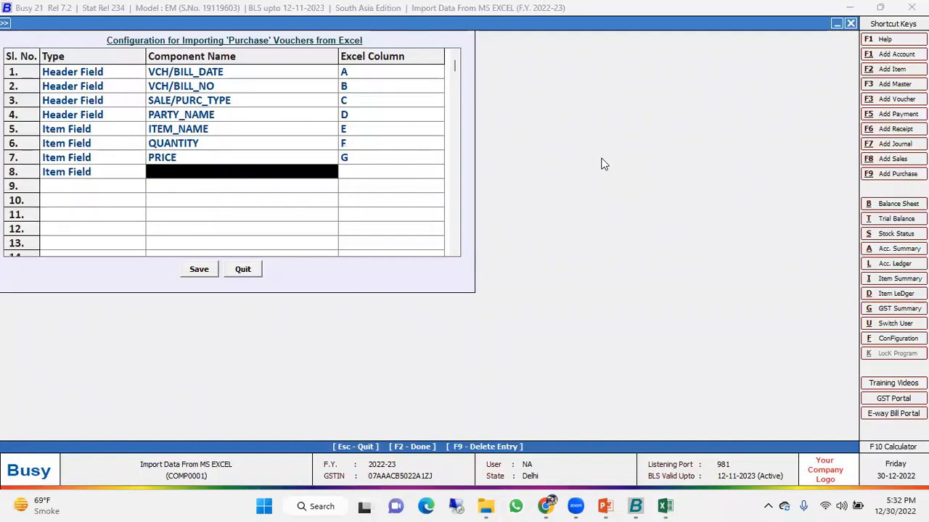
text(amount)
key(Return)
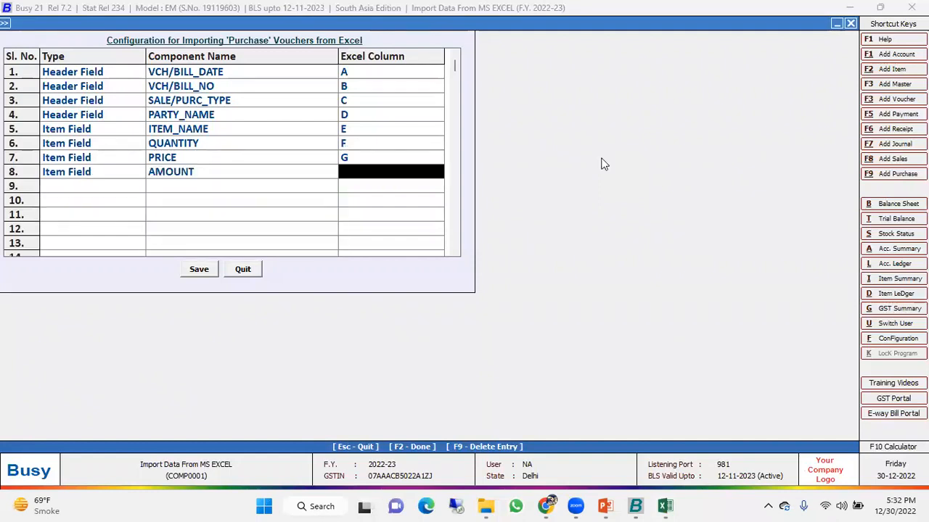
key(alt+Tab)
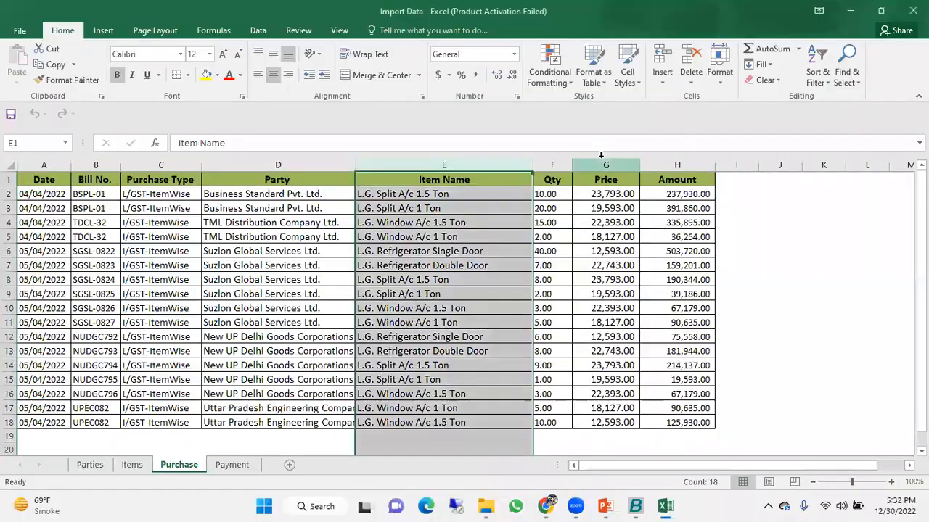
click(668, 160)
key(alt+Tab)
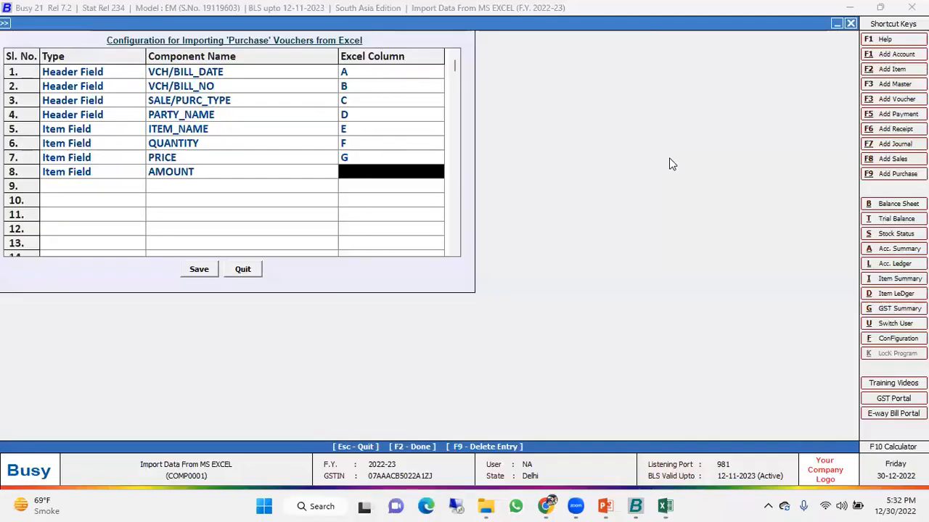
text(h)
key(Return)
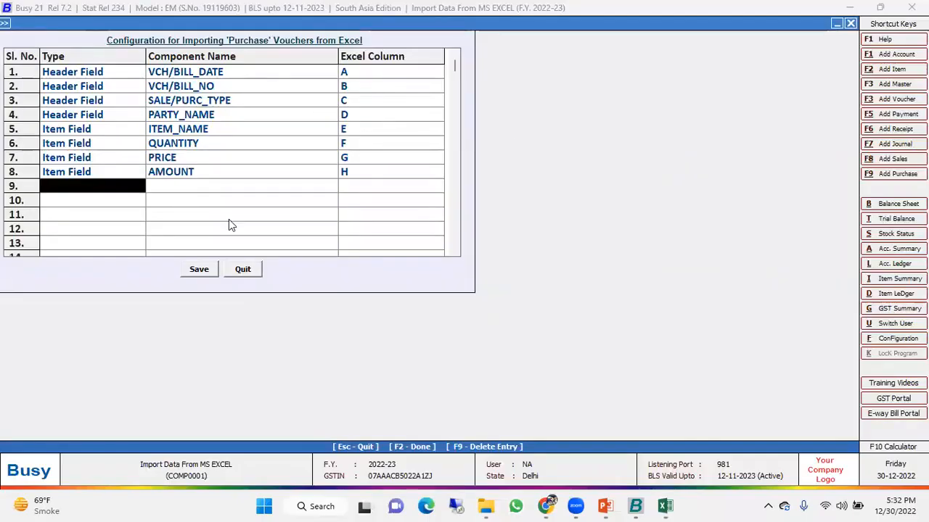
click(199, 269)
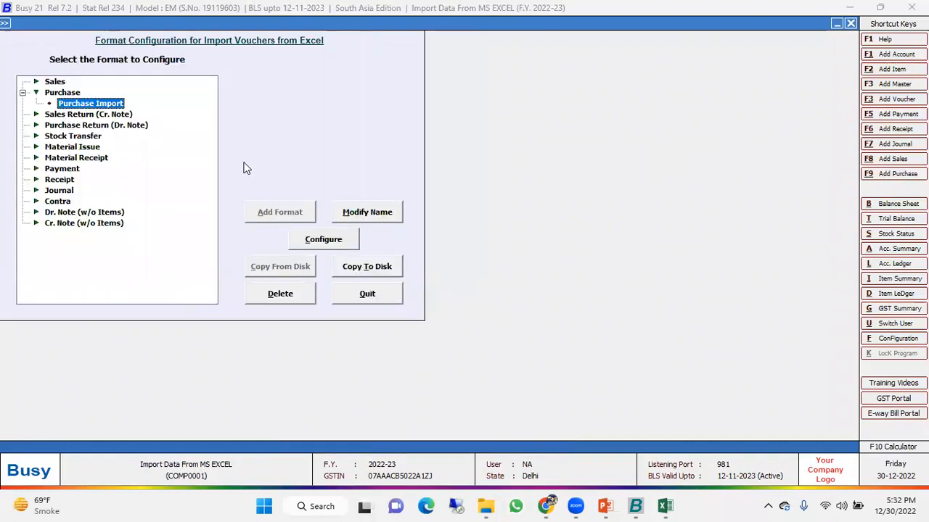
key(Escape)
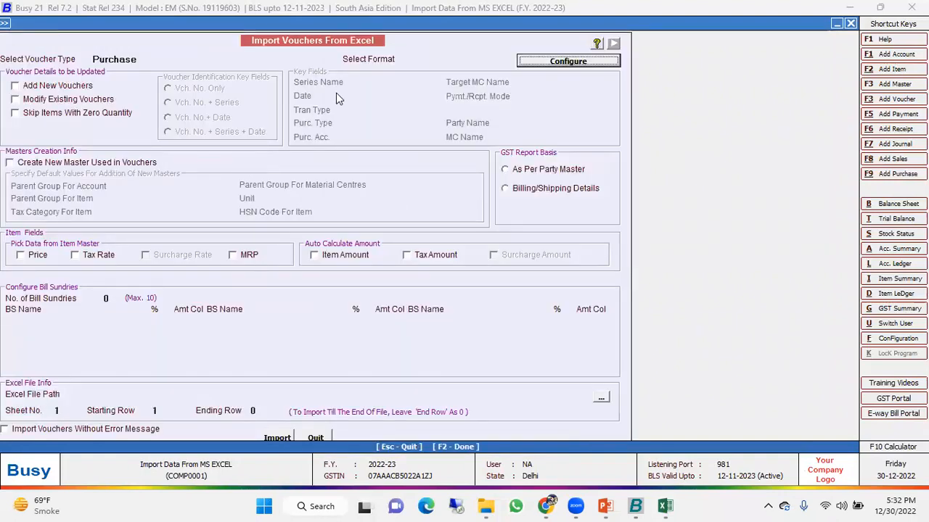
Choose the Purchase Import format for the voucher import and enable both Add New Vouchers and Modify Existing Vouchers.
click(450, 58)
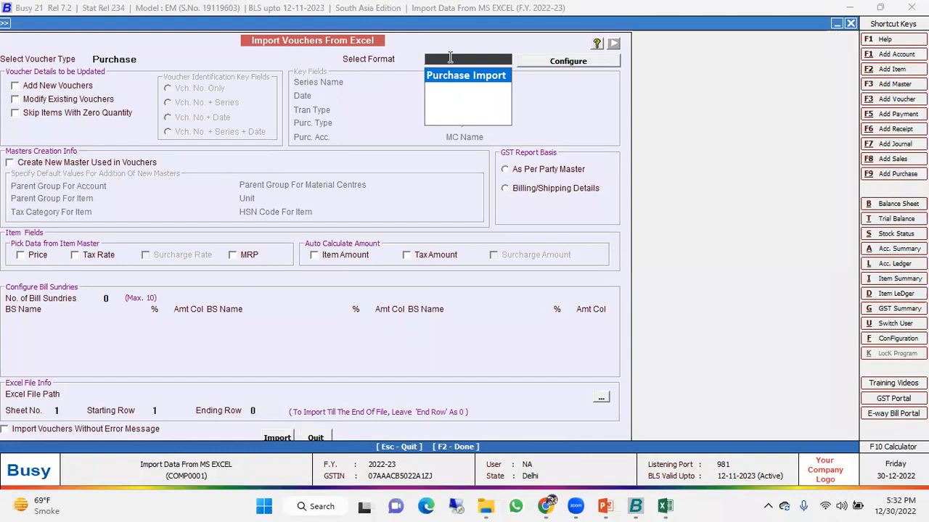
key(Return)
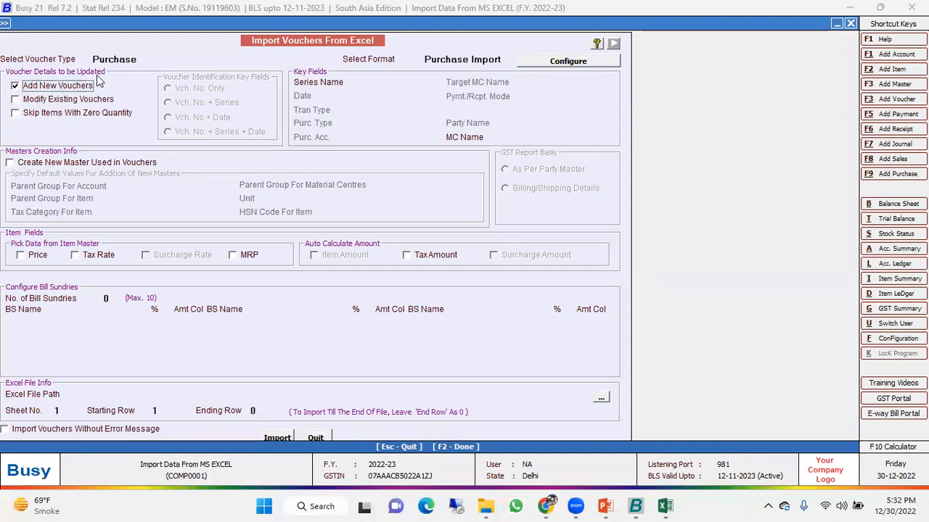
click(40, 102)
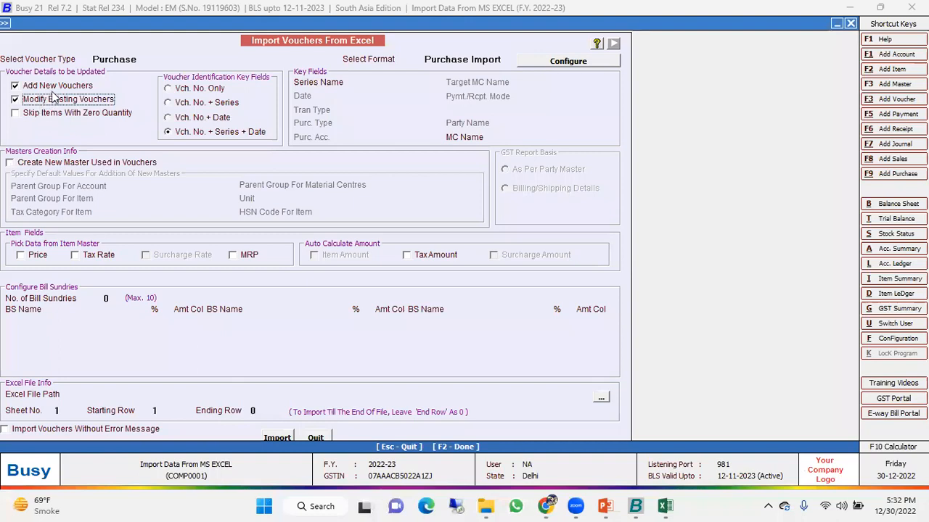
Set voucher identification to Vch. No. Only and disable Modify Existing Vouchers, leaving Skip Items With Zero Quantity off.
click(47, 116)
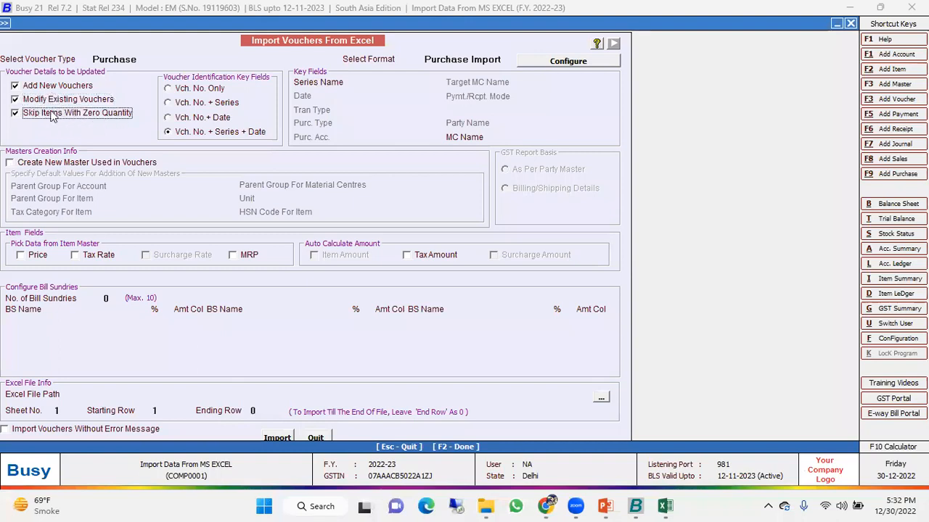
click(51, 116)
click(190, 90)
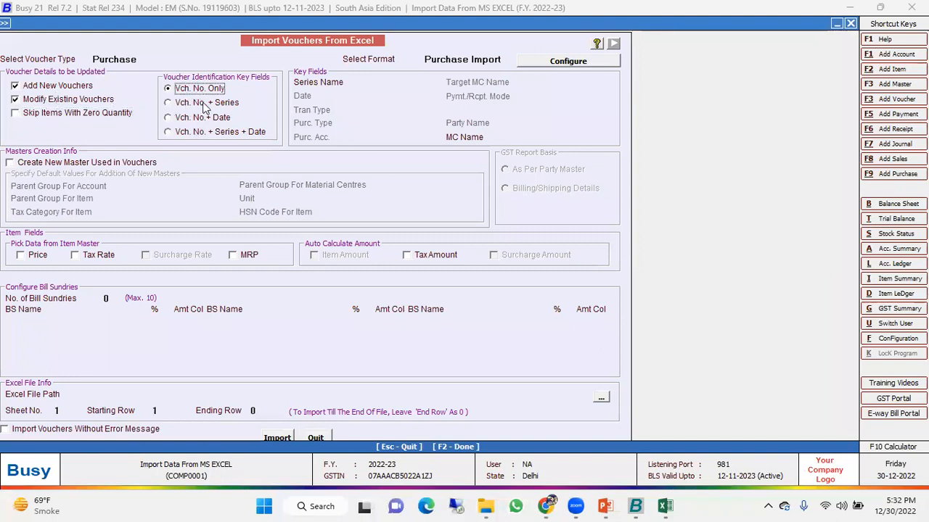
click(44, 99)
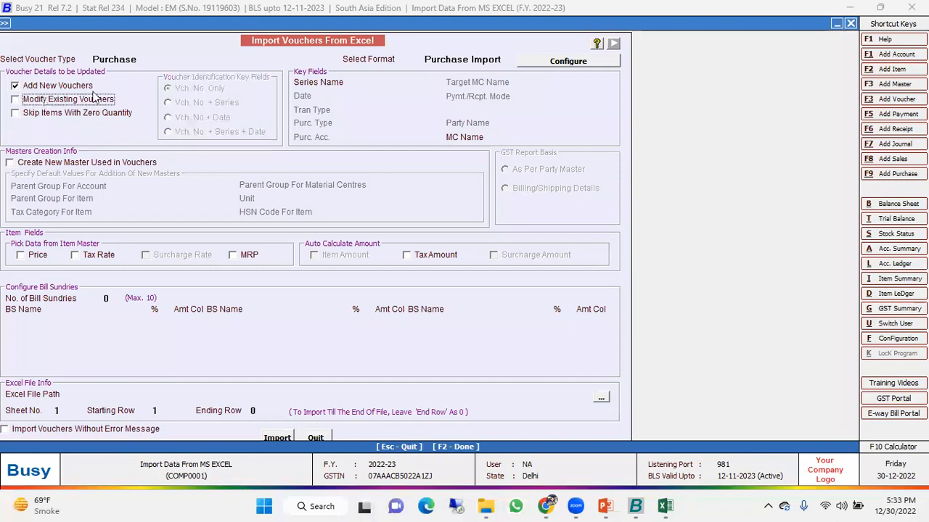
Set the series name to Main and the MC name to Main Store, and enable Create New Master Used in Vouchers.
click(374, 83)
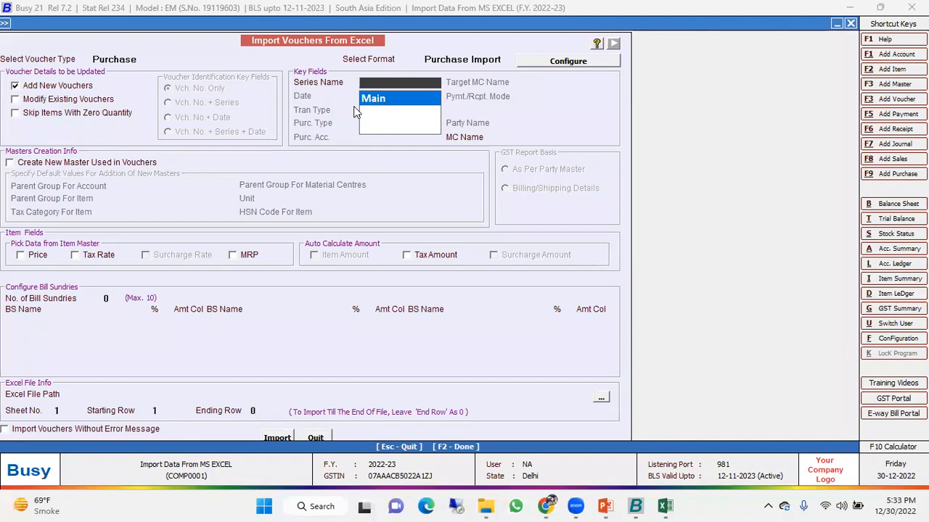
key(Return)
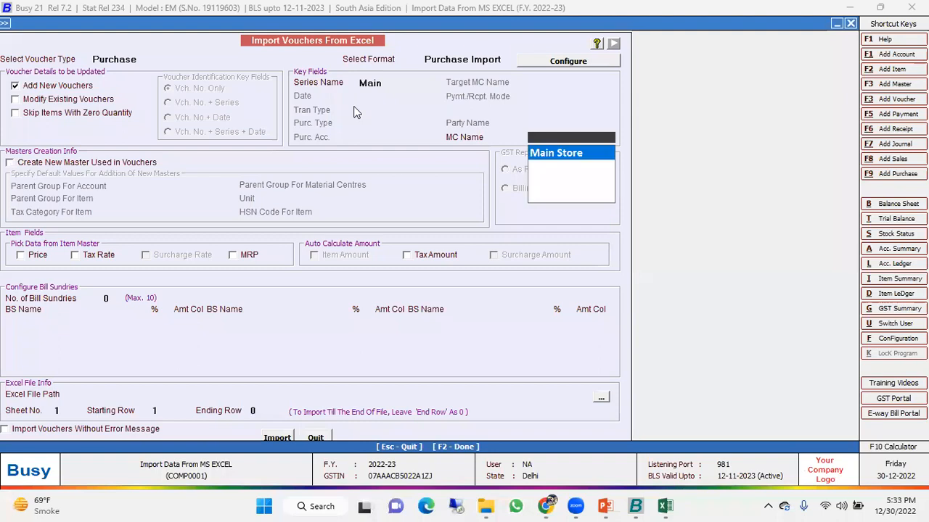
key(Return)
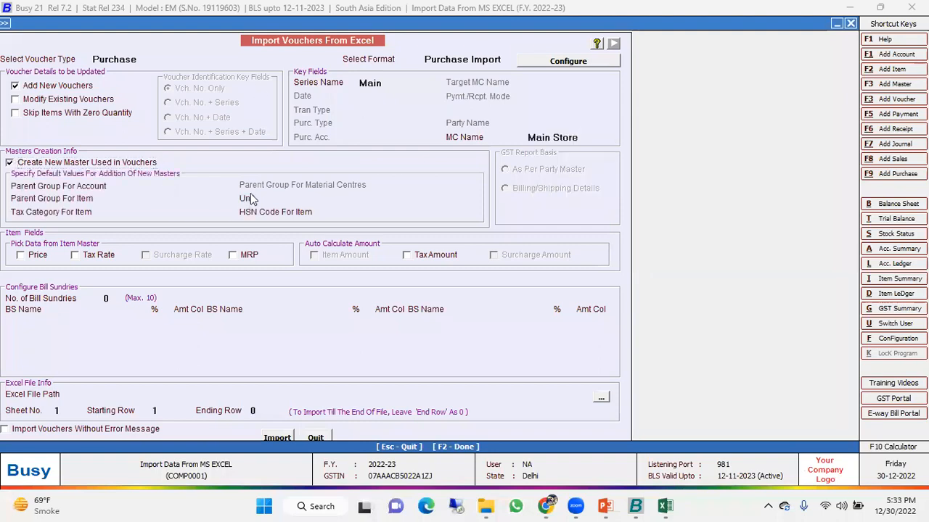
Check the party and item names in Excel, and set Busy's default parent groups to Sundry Creditors for accounts and General for items.
key(alt+Tab)
click(286, 219)
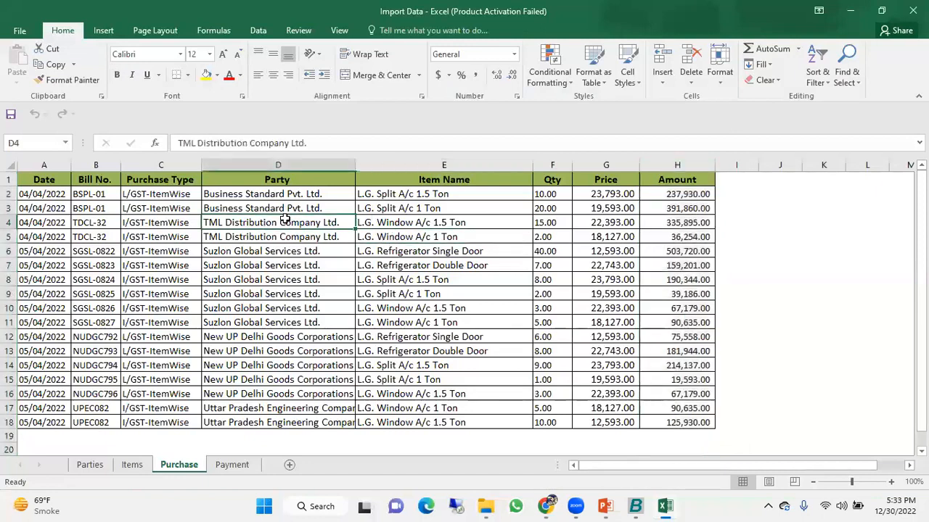
click(404, 236)
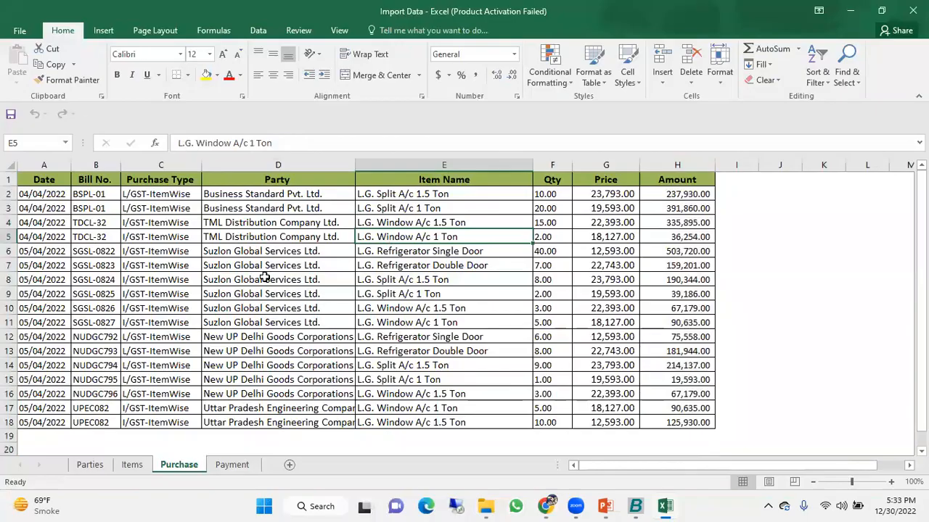
key(alt+Tab)
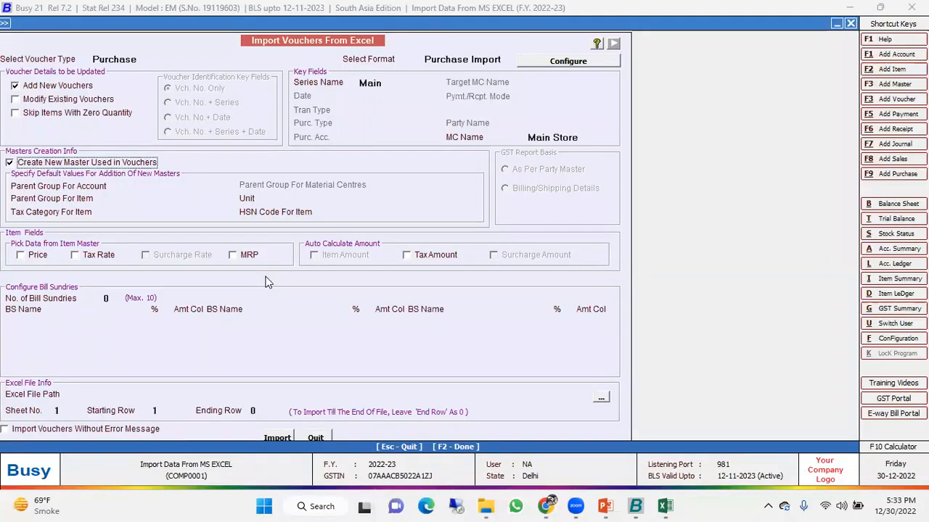
click(148, 185)
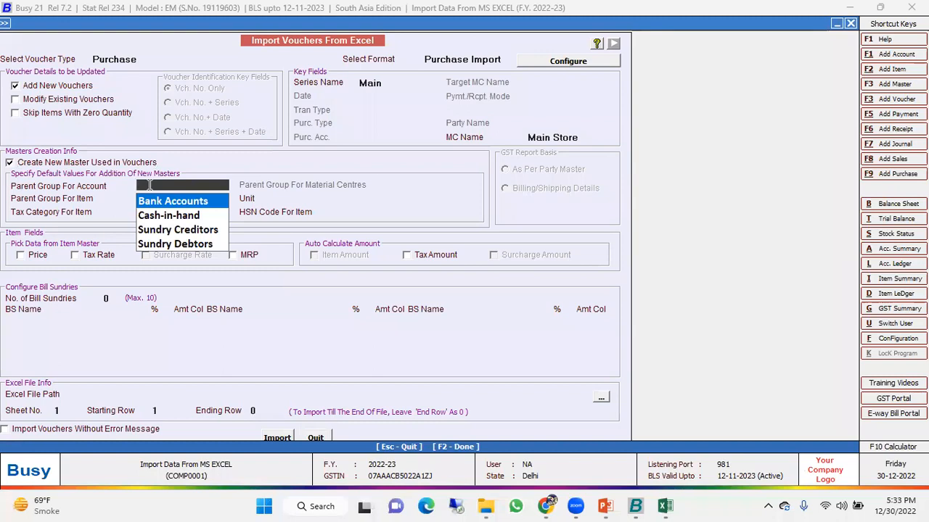
text(su)
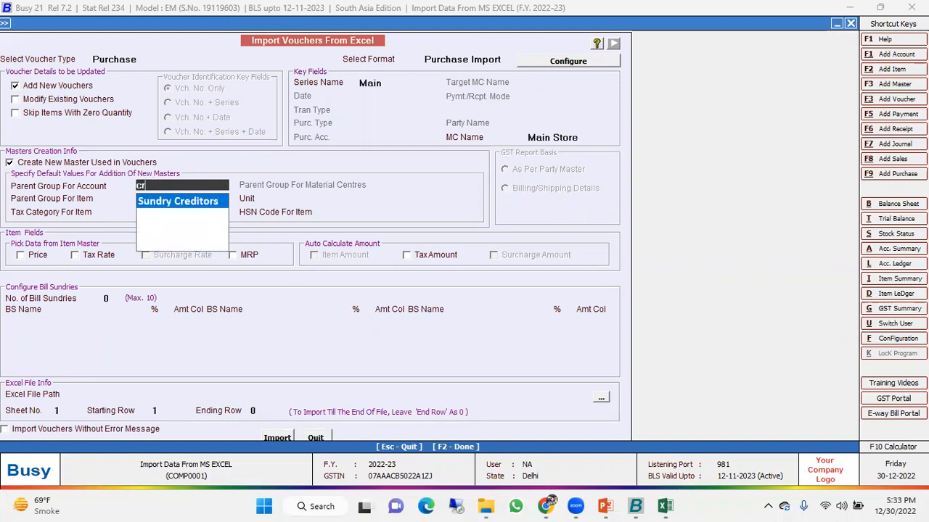
key(Return)
key(Down)
key(Return)
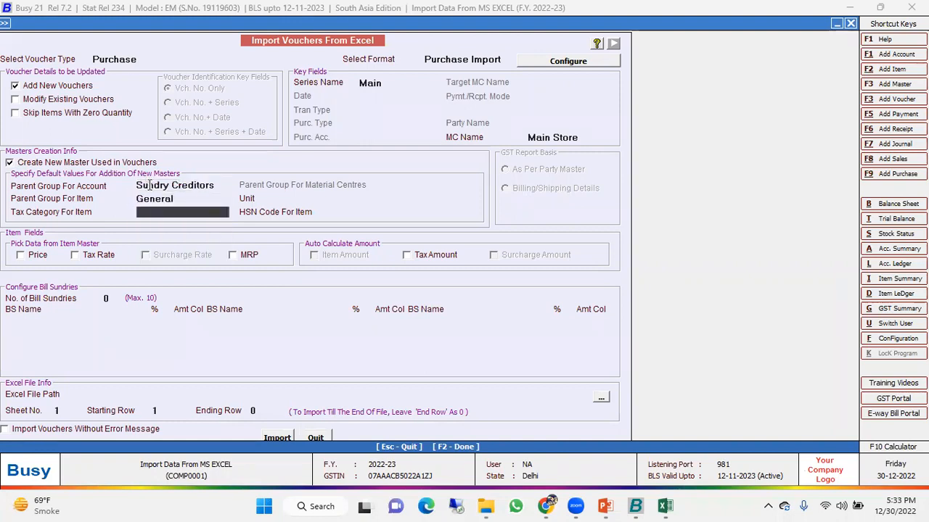
Set the new item defaults to tax category GST 12%, unit Pcs. and HSN code 2762.
text(e)
key(Down)
key(Return)
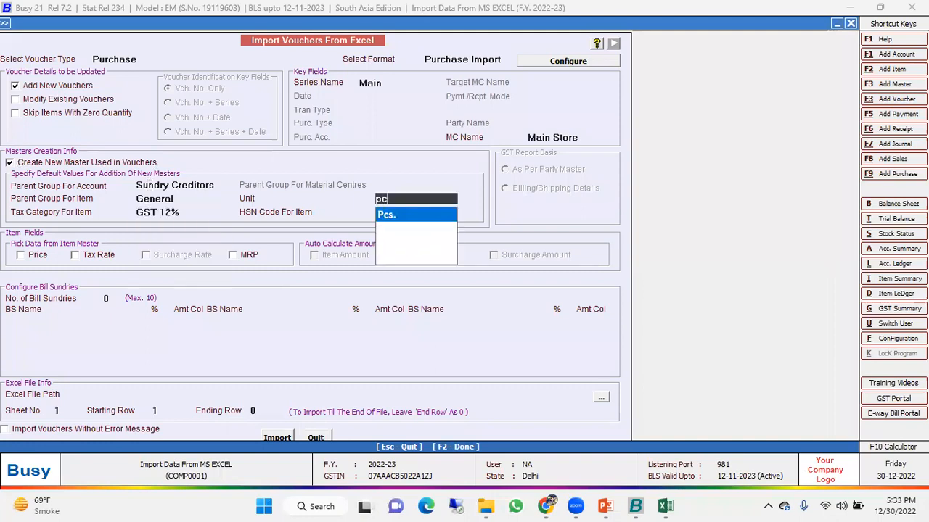
key(Return)
text(27623)
key(BackSpace)
key(Return)
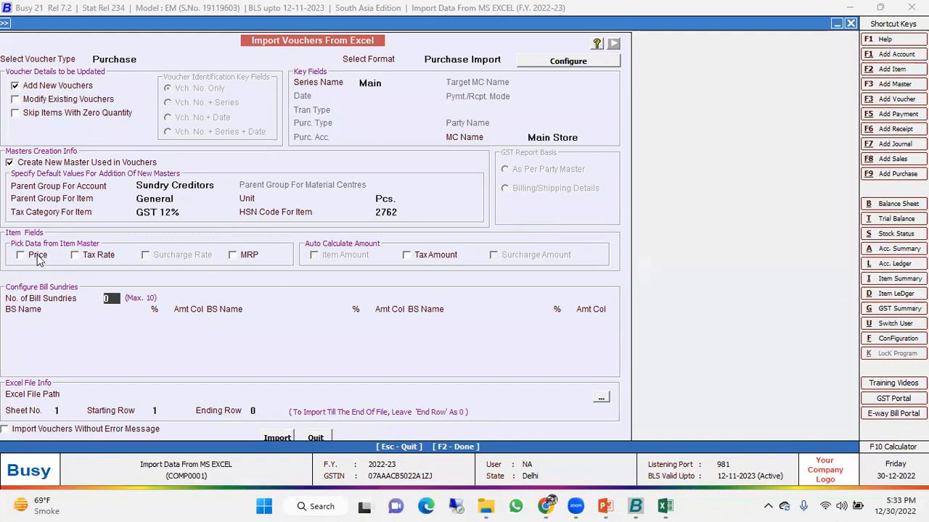
Pick the tax rate from the item master, check the Amount column's formula in Excel, and enable automatic tax amount calculation in Busy.
click(93, 259)
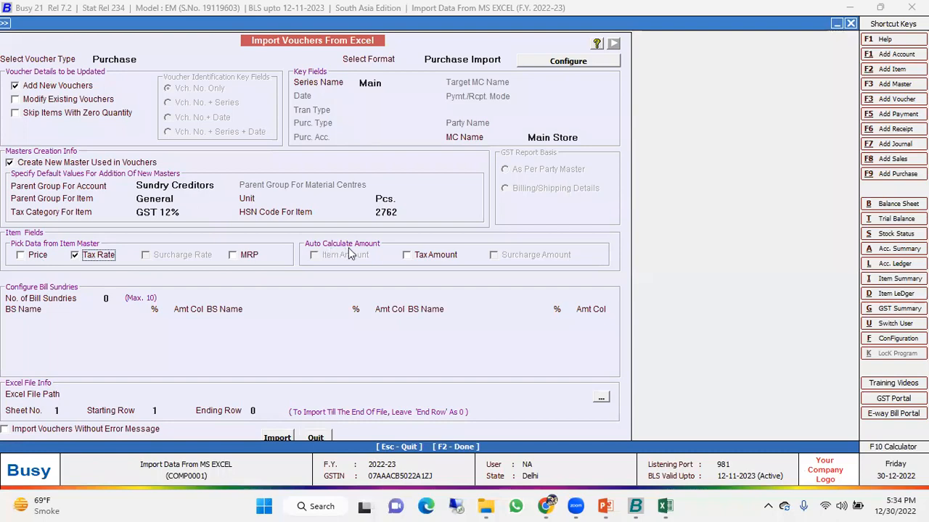
key(alt+Tab)
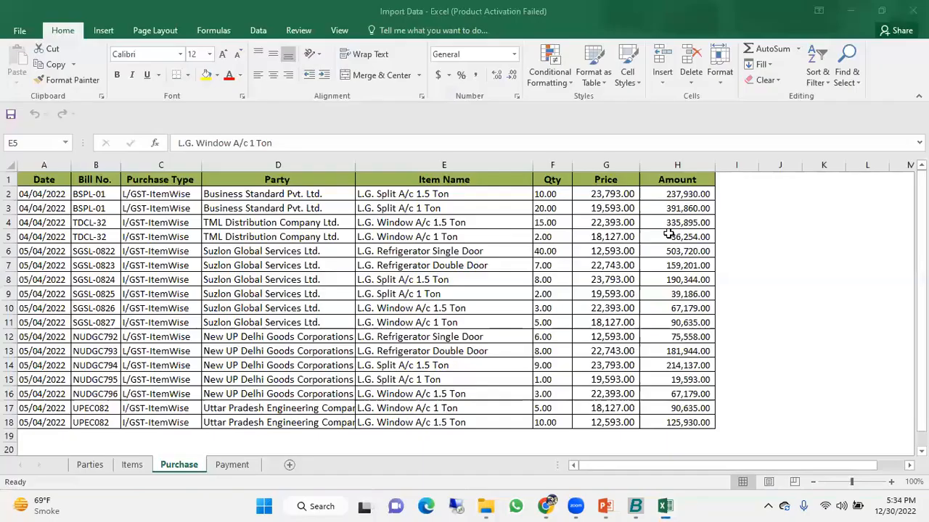
click(741, 194)
drag(645, 204, 493, 215)
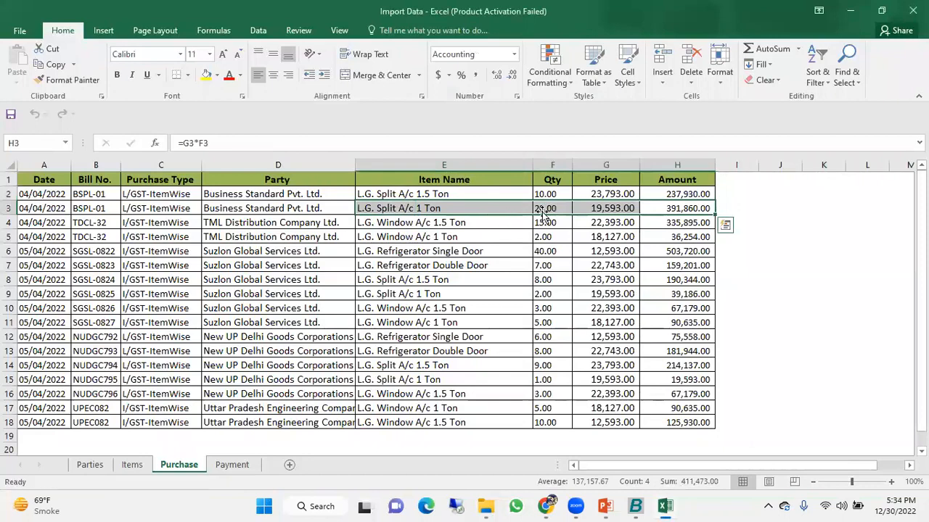
click(654, 218)
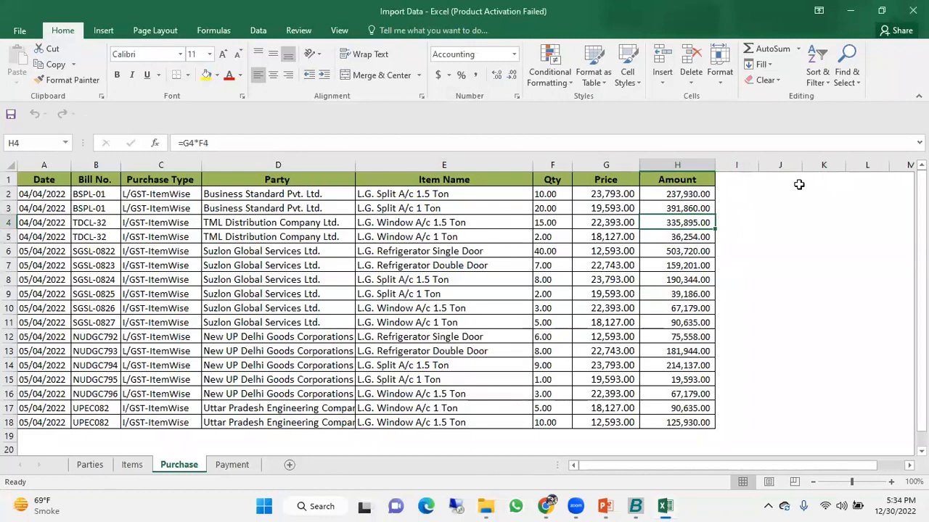
key(alt+Tab)
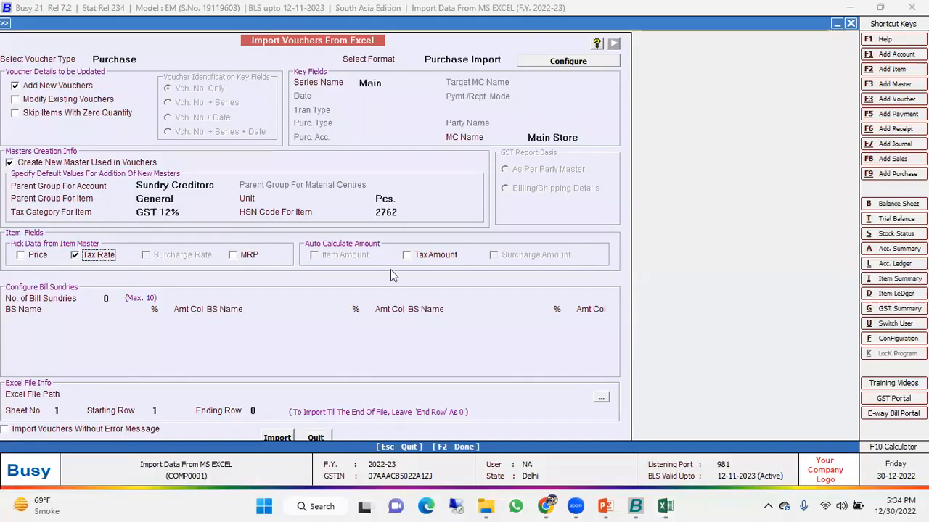
click(426, 259)
Try configuring one Discount bill sundry at 10%, and reset the number of bill sundries to 0.
click(111, 299)
text(1)
key(Return)
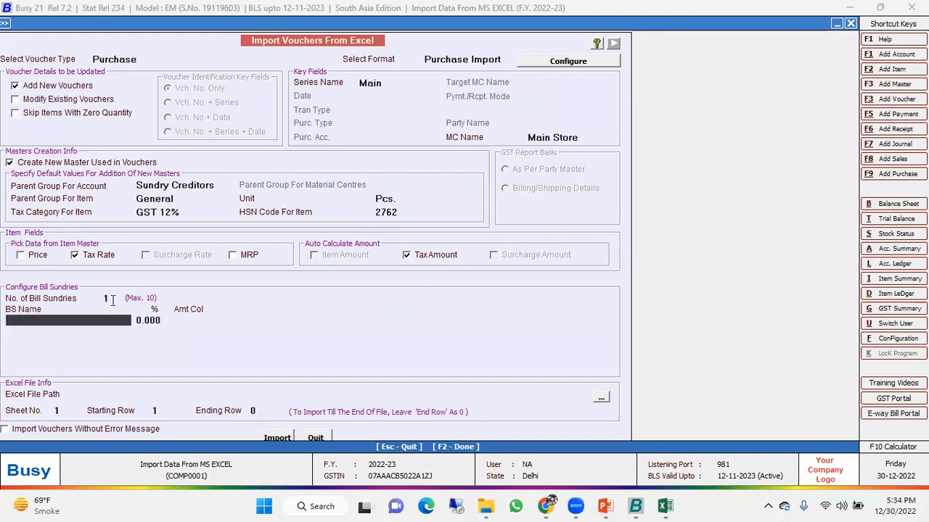
text(di)
key(Return)
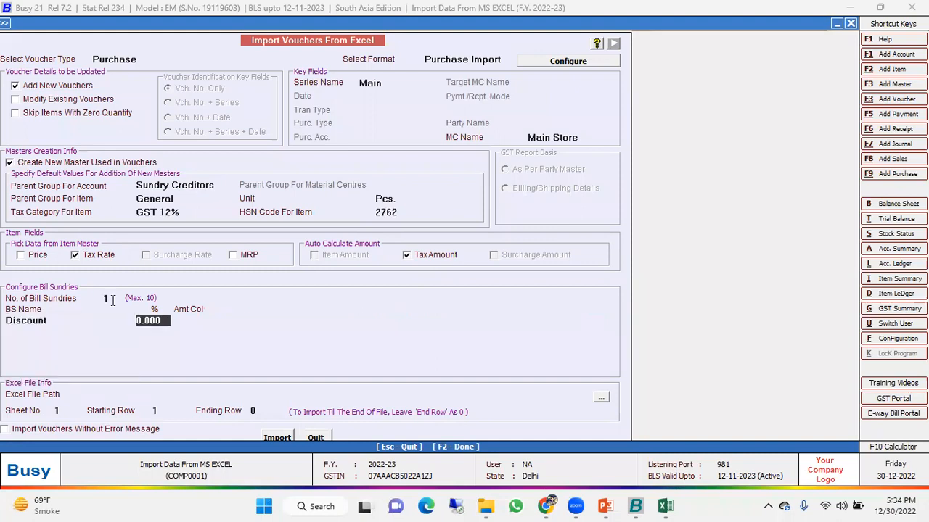
text(10)
click(110, 298)
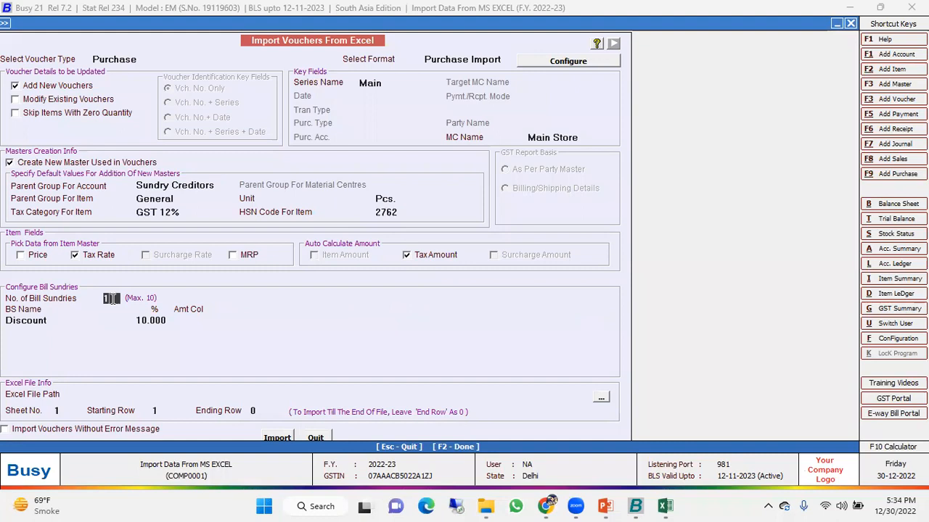
text(0)
key(Return)
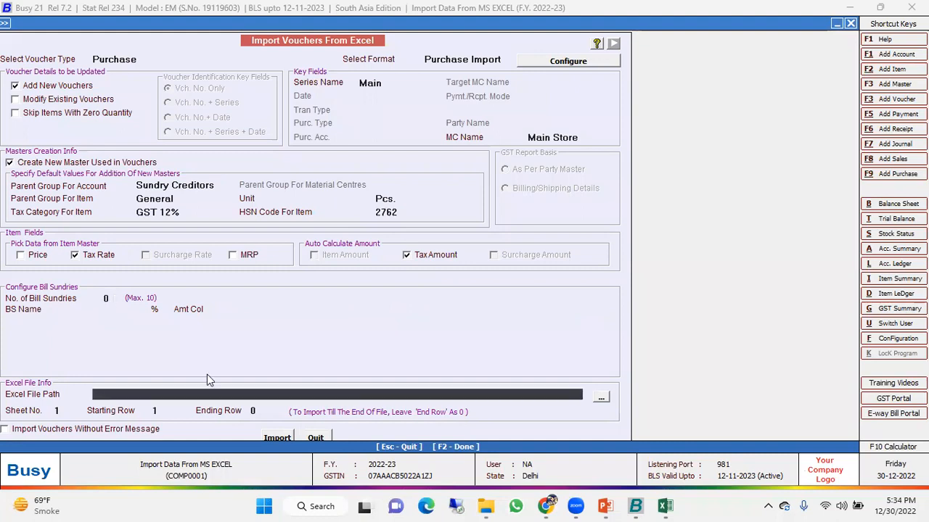
Choose the Import Data workbook as the source file and set the sheet number to 3 after checking the Purchase sheet's position in Excel.
click(601, 399)
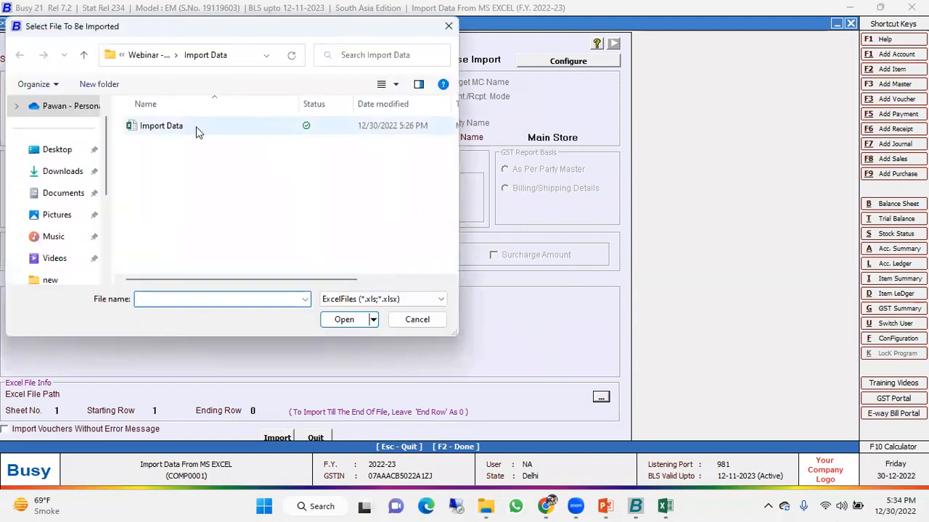
double_click(161, 126)
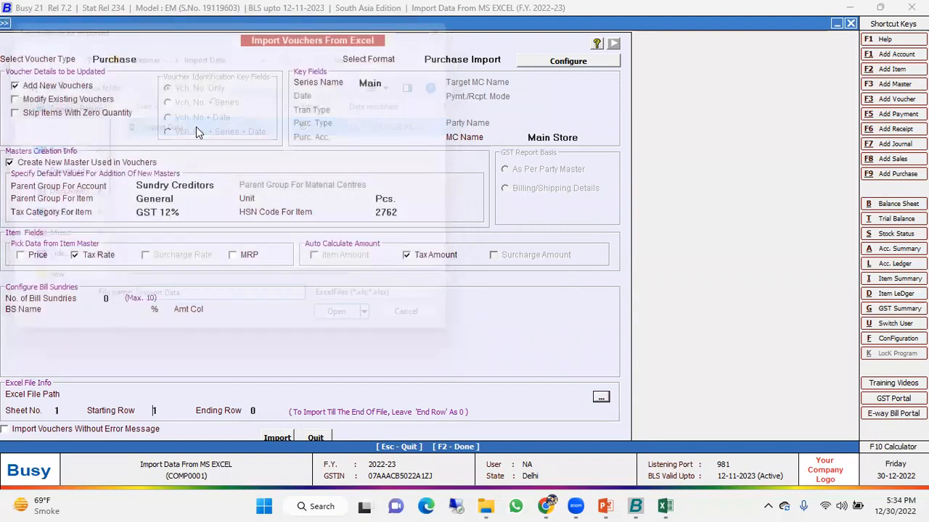
click(61, 410)
key(alt+Tab)
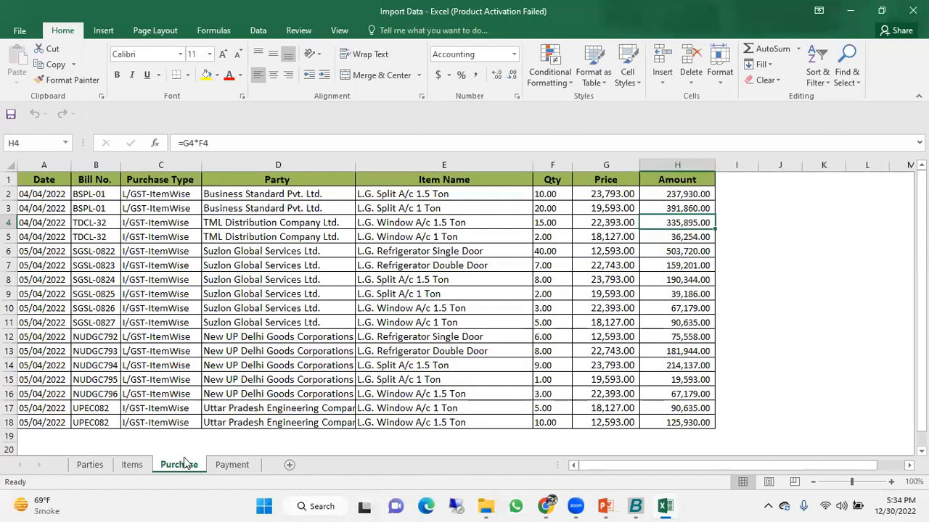
key(alt+Tab)
text(3)
key(Return)
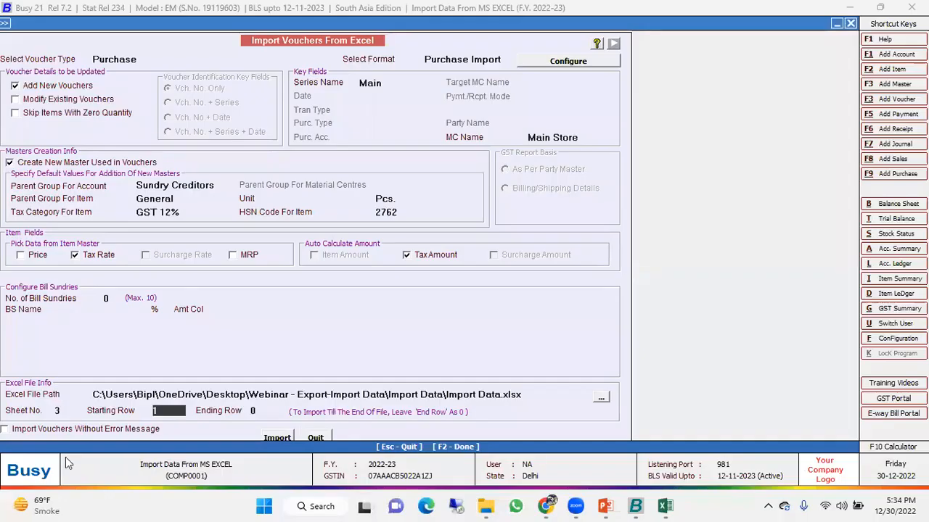
Check the first data row of the Purchase sheet in Excel and set the import's starting row to 2 in Busy.
key(alt+Tab)
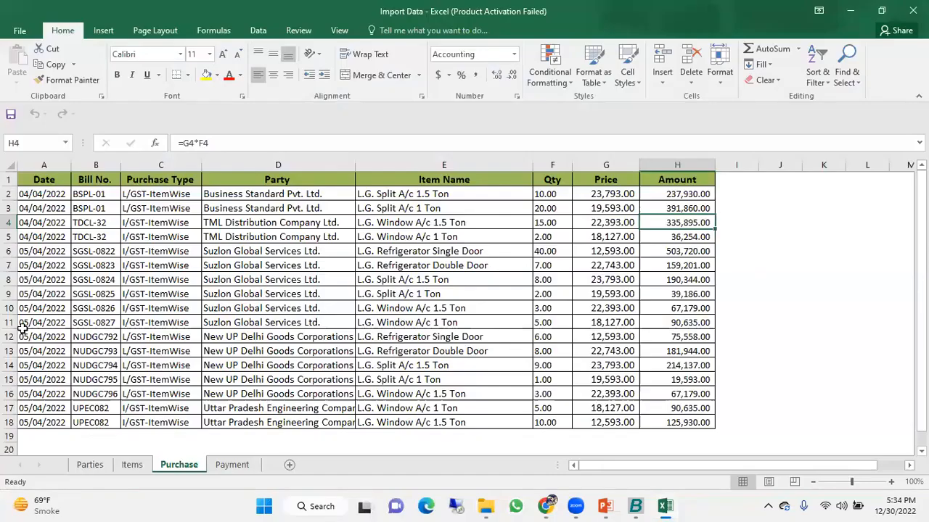
click(8, 194)
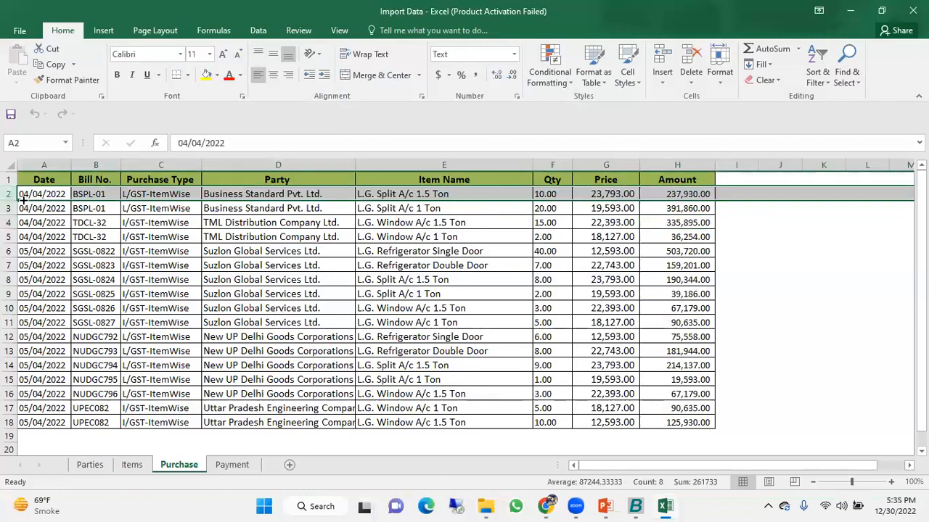
key(alt+Tab)
text(2)
key(Return)
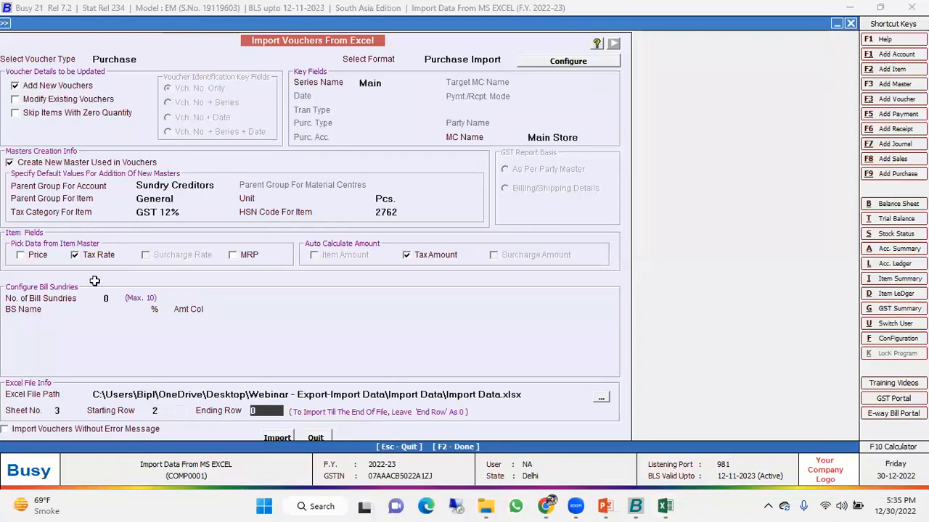
Check the last data row of the Purchase sheet in Excel, then close the workbook and return to Busy.
key(alt+Tab)
click(8, 423)
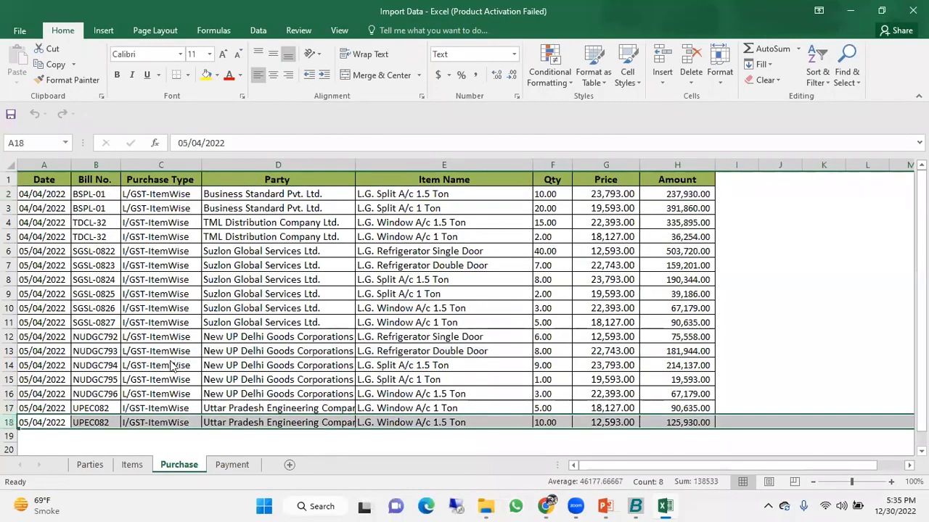
key(alt+Tab)
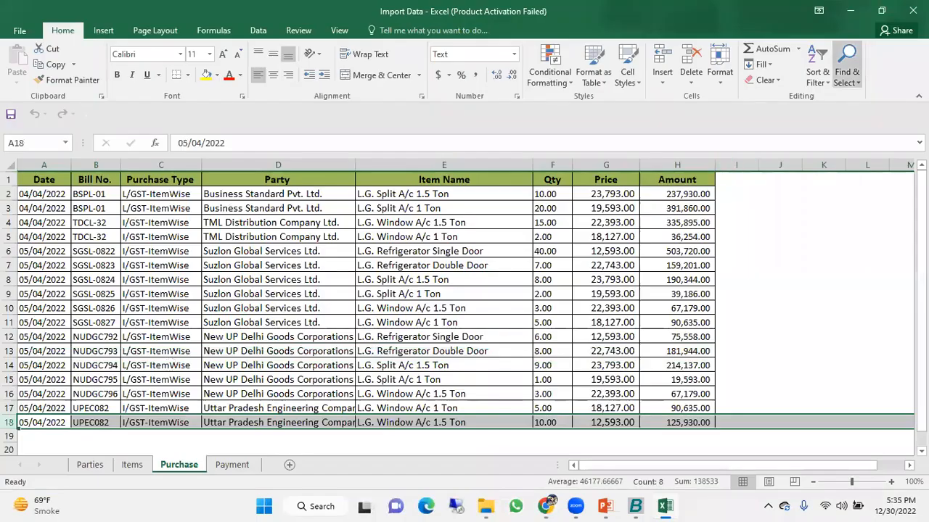
click(912, 10)
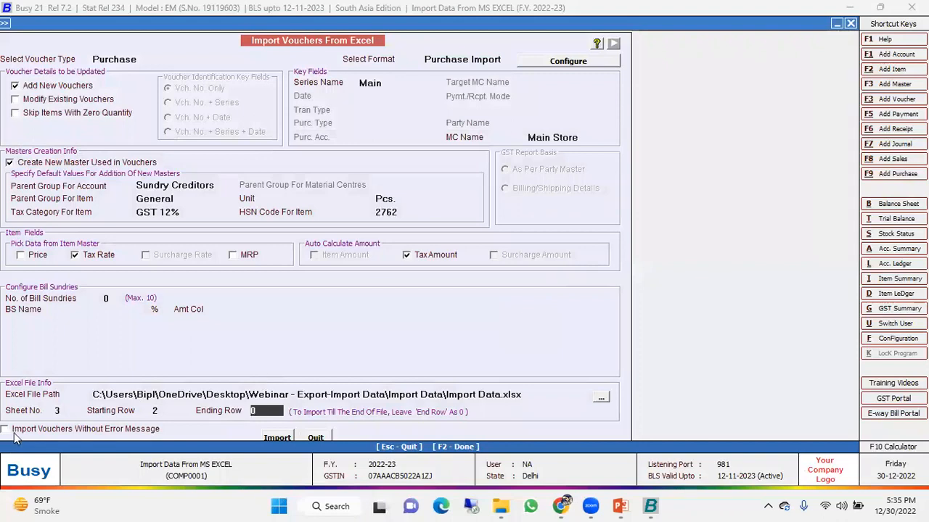
Enable Import Vouchers Without Error Message and run the purchase voucher import.
click(100, 431)
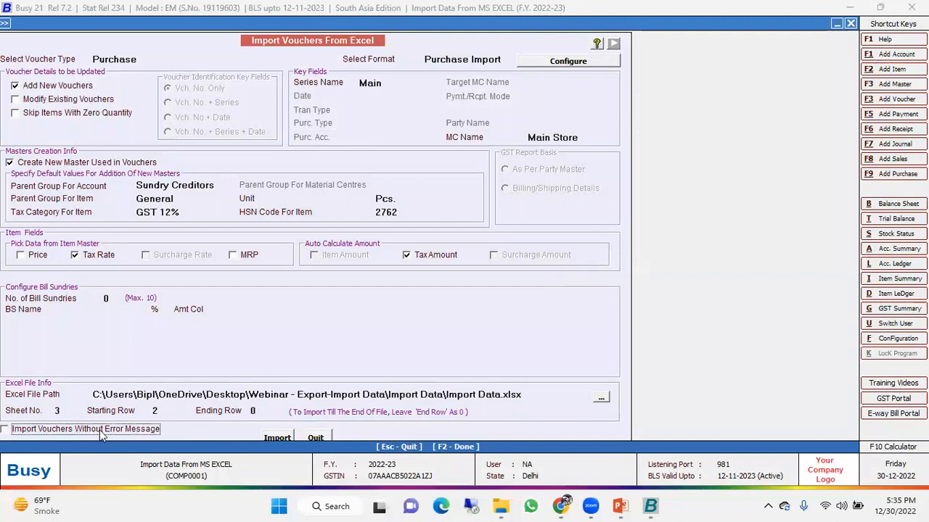
click(278, 439)
key(Return)
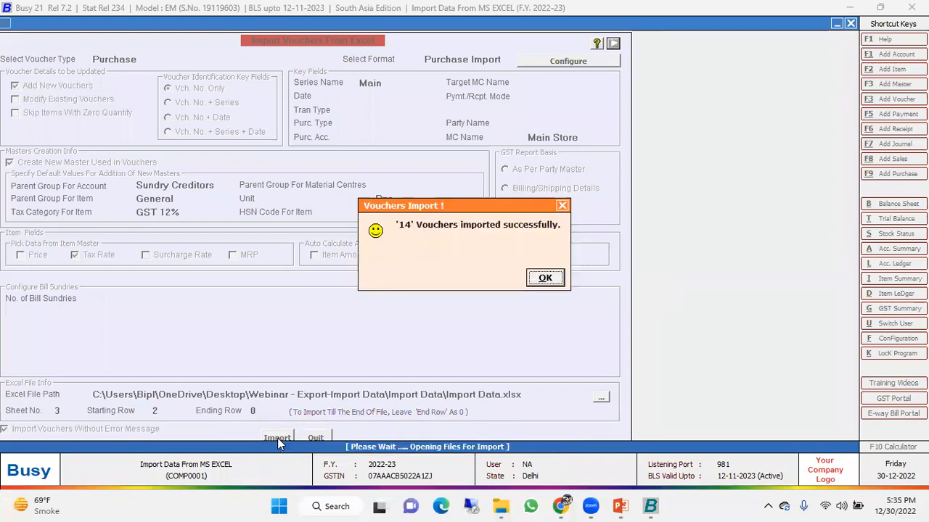
Dismiss the import message and close the Import Vouchers From Excel form.
key(Escape)
key(Escape)
key(Escape)
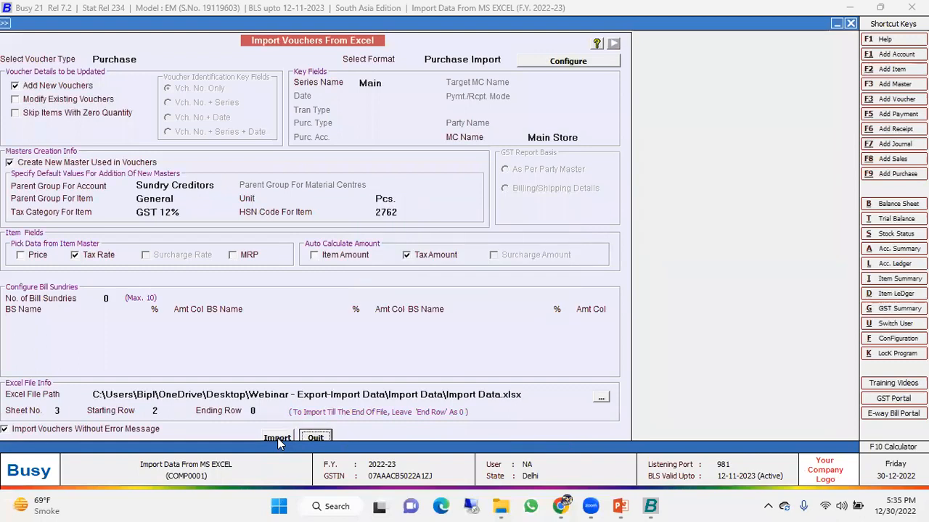
Open the List of Purchase Vouchers for all voucher series, keeping the default report options.
key(Right)
key(Right)
key(Left)
key(Down)
key(Down)
key(Down)
key(Down)
key(Up)
key(Up)
key(Up)
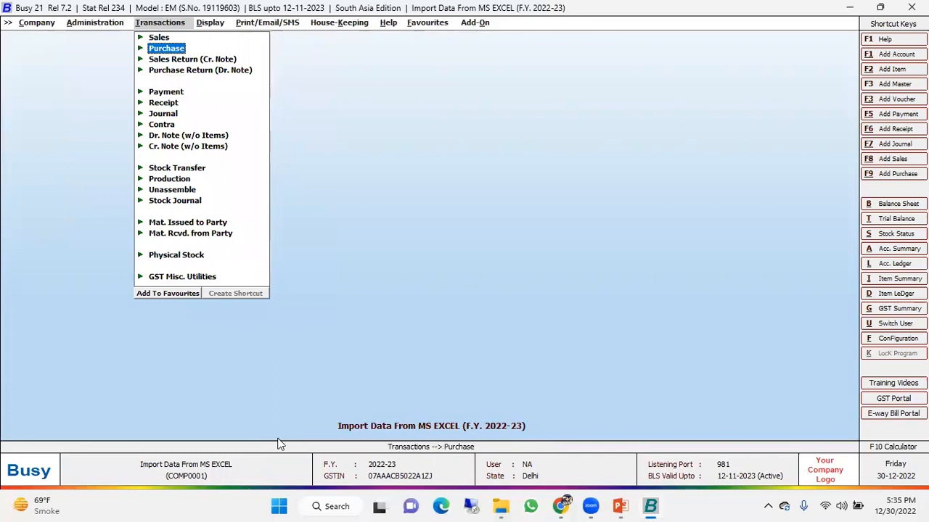
key(Right)
key(Down)
key(Down)
key(Return)
key(Return)
key(Return)
key(Return)
key(Return)
key(Return)
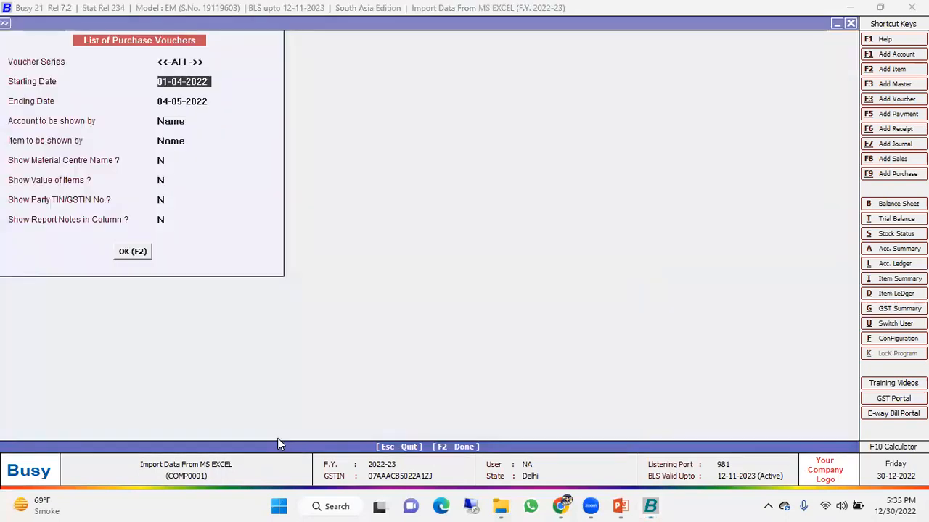
key(F2)
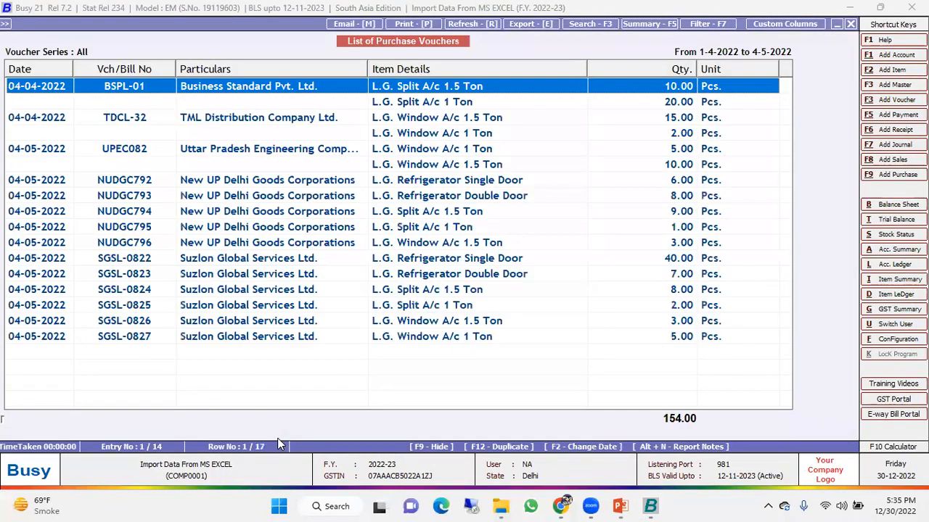
Go through the imported entries in the purchase voucher list down to the last row and back to the first.
key(Down)
key(Down)
key(Down)
key(Down)
key(Down)
key(Down)
key(Down)
key(Down)
key(Down)
key(Down)
key(Down)
key(Down)
key(Down)
key(Down)
key(Down)
key(Down)
key(Up)
key(Up)
key(Up)
key(Up)
key(Up)
key(Up)
key(Up)
key(Up)
key(Up)
key(Up)
key(Up)
key(Up)
key(Up)
key(Up)
key(Up)
key(Up)
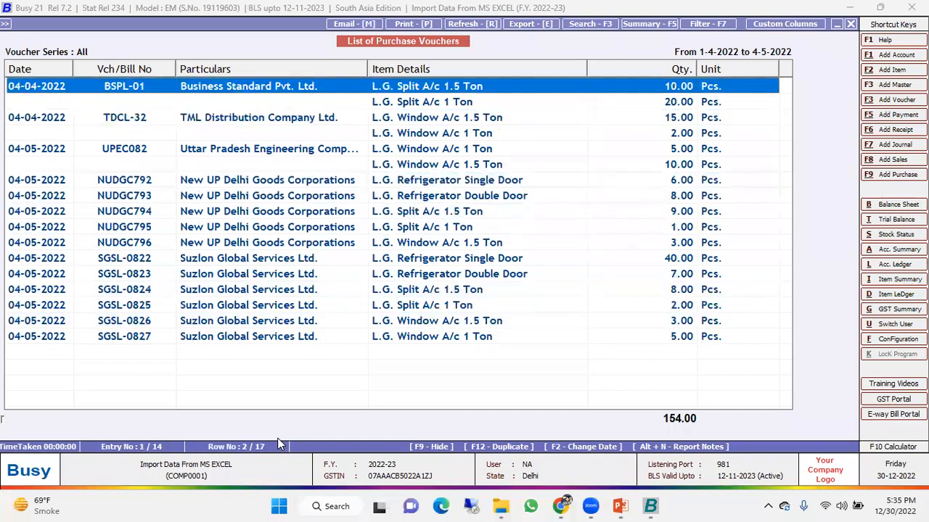
Reopen the Import Data workbook in Excel, check the first bill on the Purchase sheet, and return to the purchase list in Busy.
key(alt+Tab)
key(alt+Tab)
key(alt+Tab)
key(alt+Tab)
double_click(213, 135)
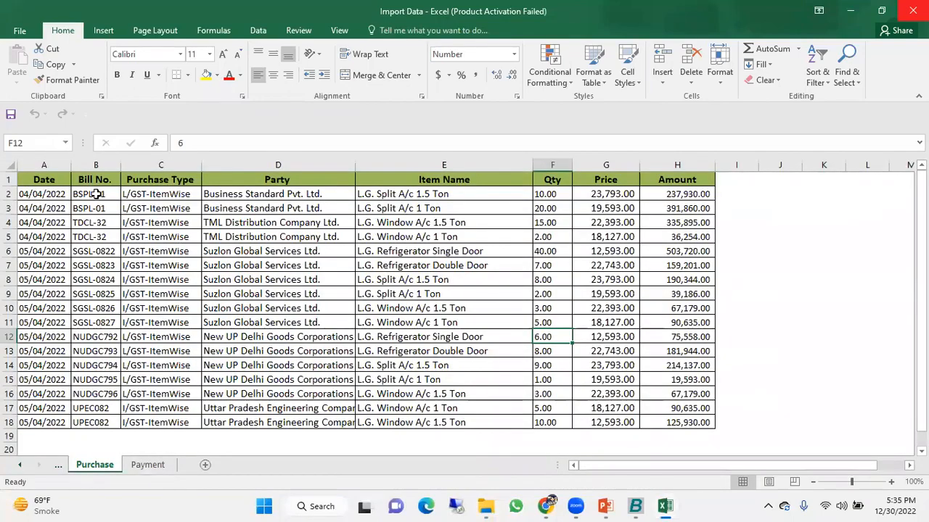
click(95, 193)
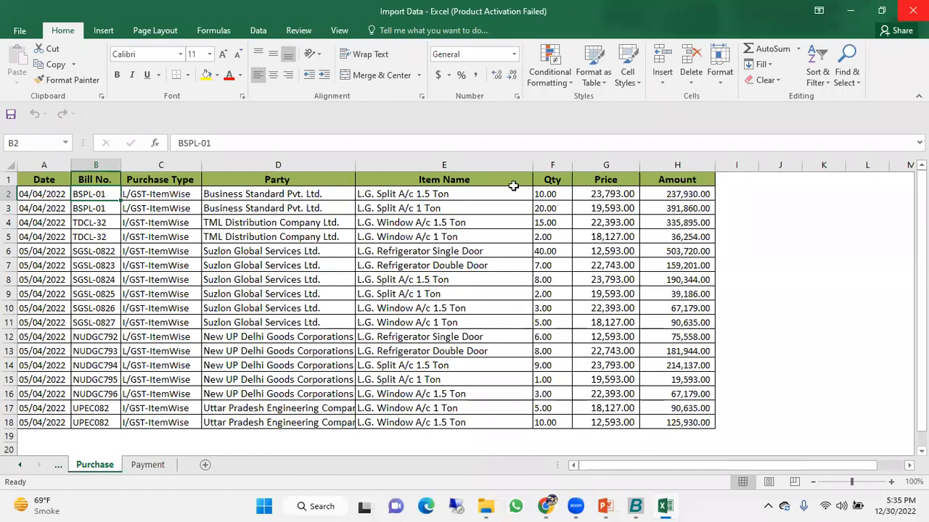
key(alt+Tab)
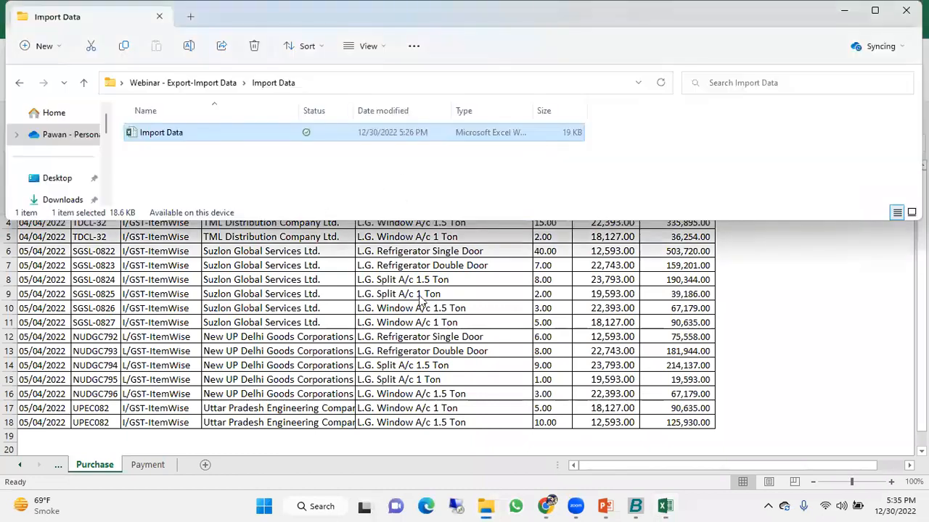
click(442, 338)
click(636, 505)
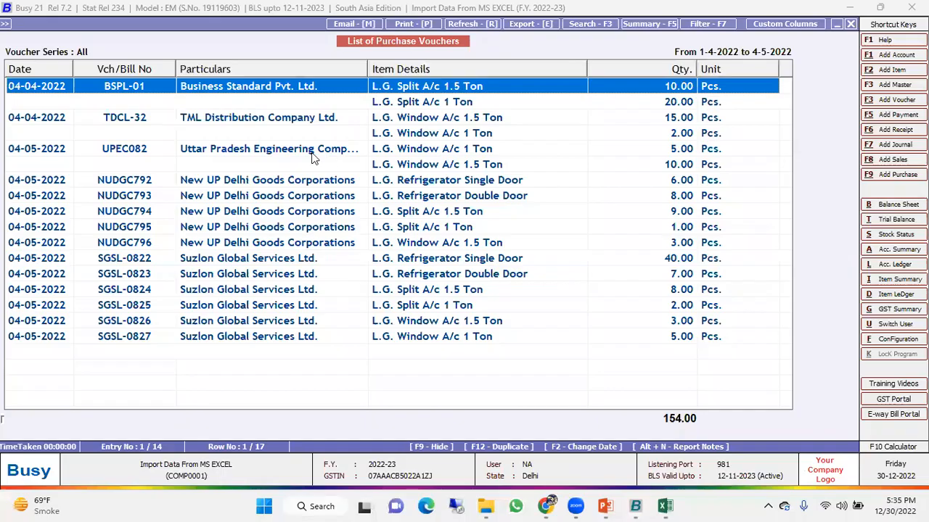
Open the Business Standard Pvt. Ltd. purchase voucher and check its party, voucher number and first item.
double_click(276, 93)
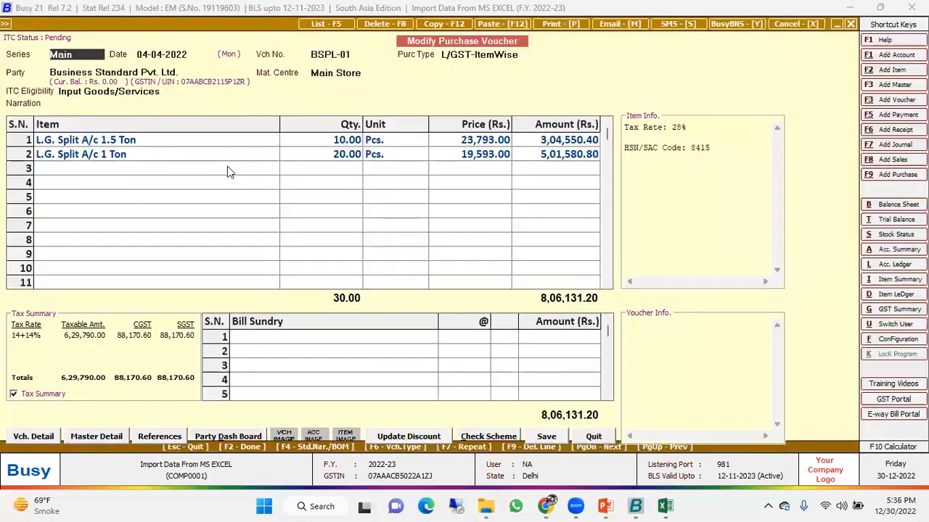
click(135, 68)
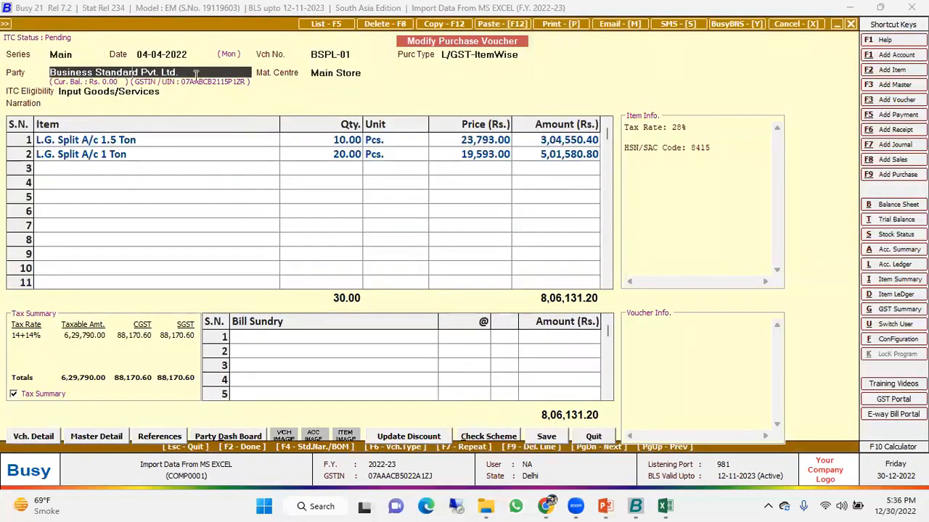
click(354, 55)
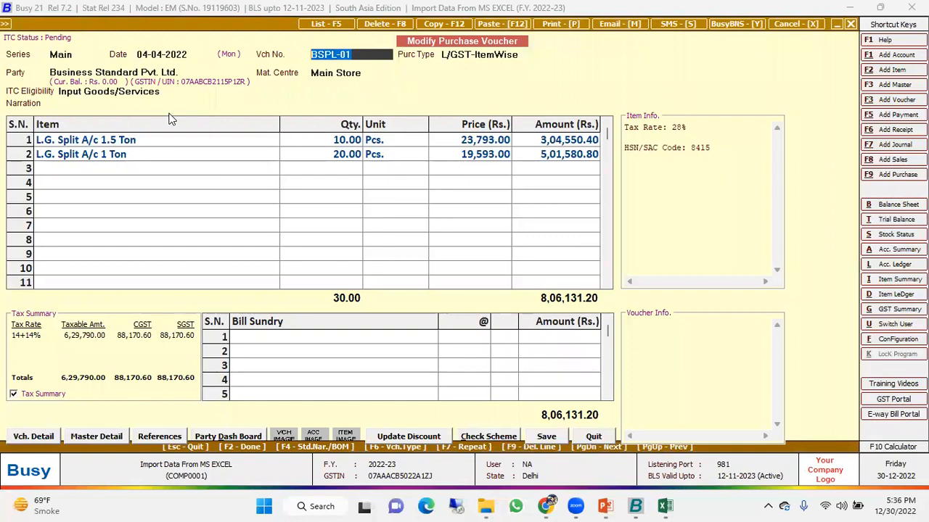
click(174, 139)
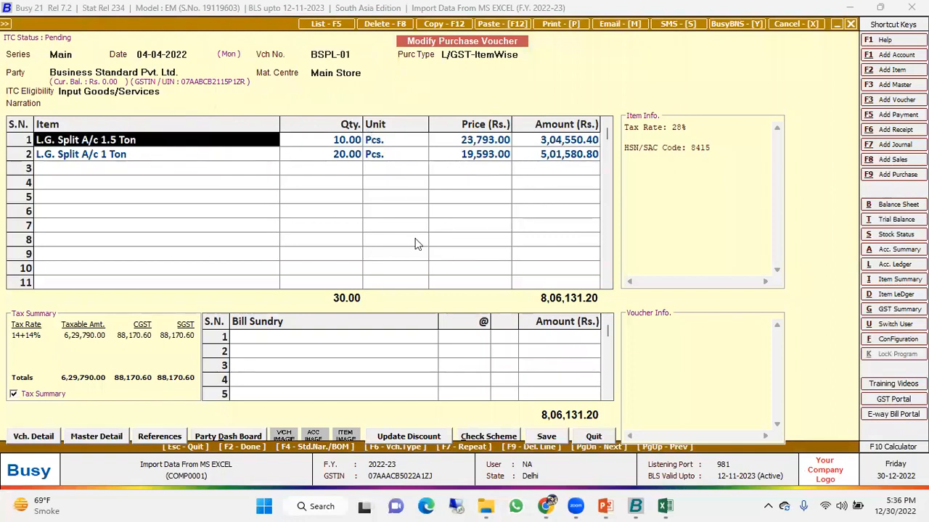
View the item-wise GST details of the voucher's first item, then close the voucher and the purchase list without saving.
click(594, 145)
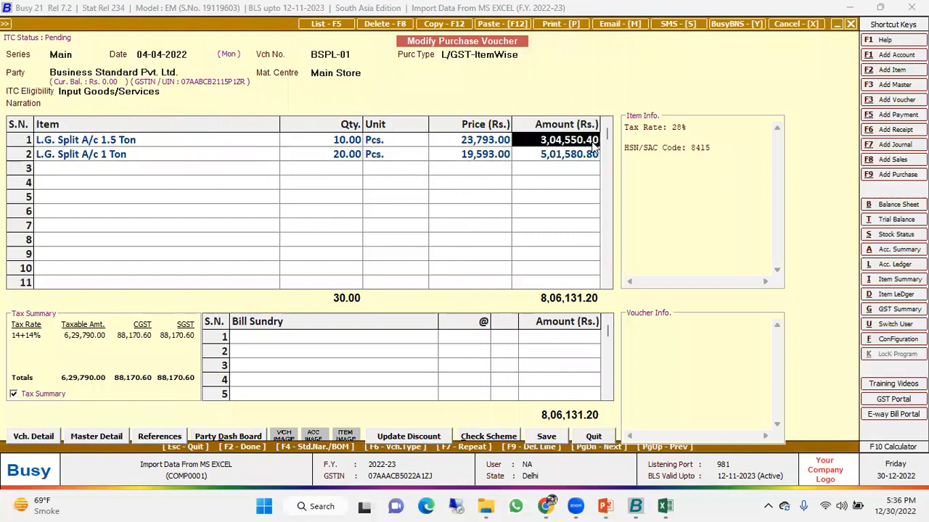
key(Return)
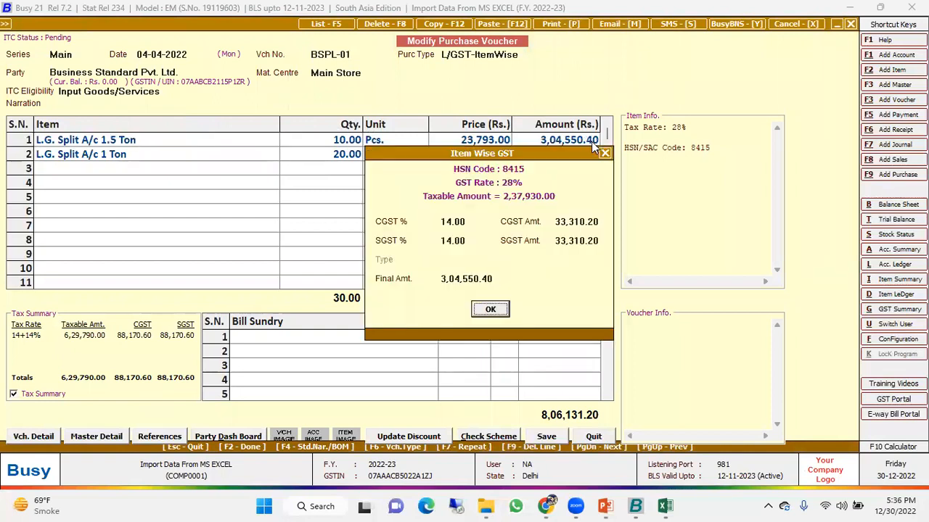
key(Return)
key(Escape)
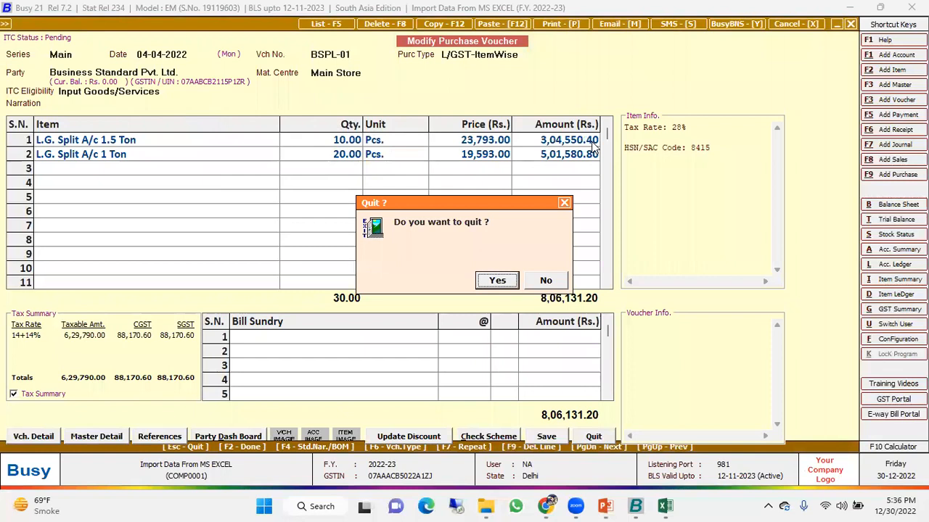
key(Return)
key(Escape)
key(Escape)
key(Escape)
key(Escape)
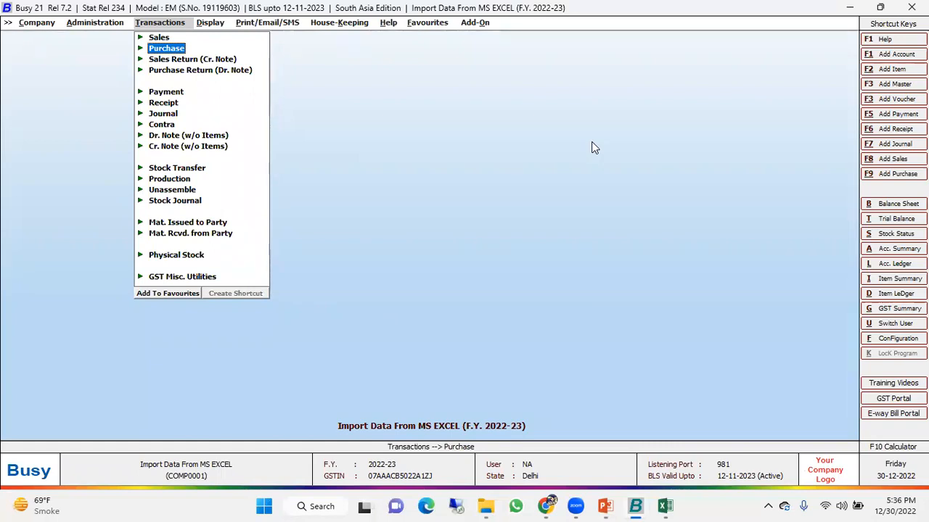
Switch to the Payment sheet of the Excel workbook and examine its Date, Voucher No. and Accounts columns.
click(665, 506)
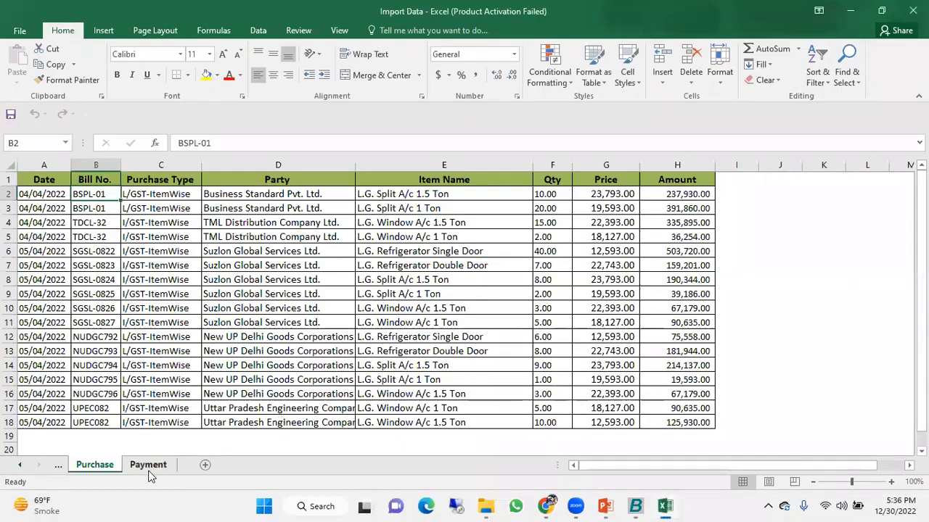
click(148, 468)
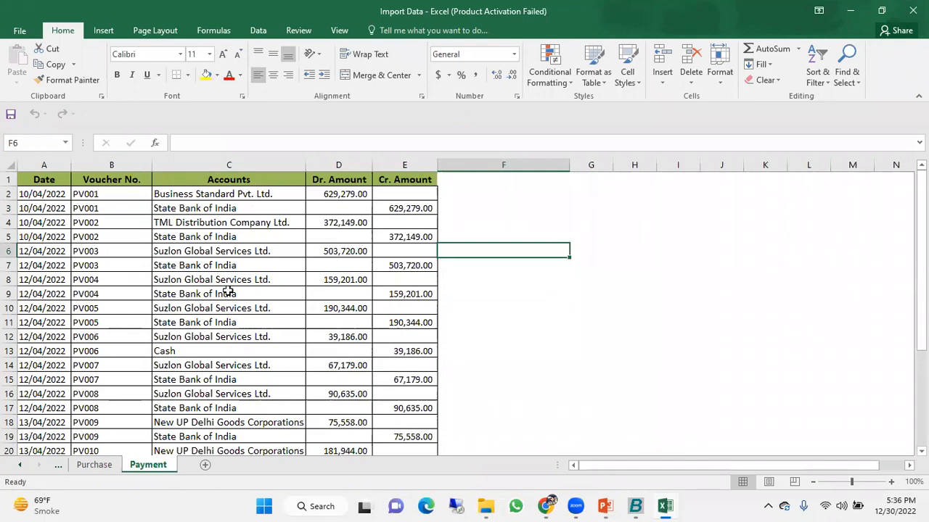
click(40, 161)
click(91, 161)
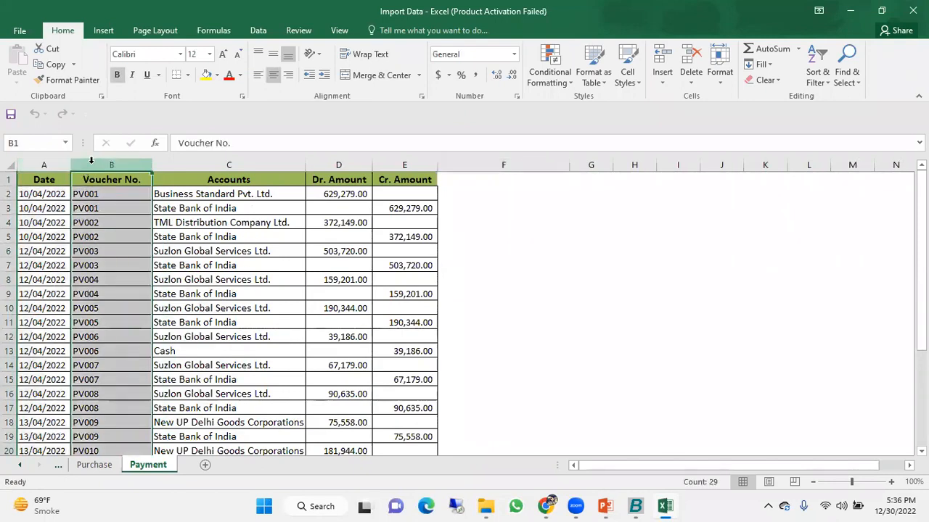
click(229, 161)
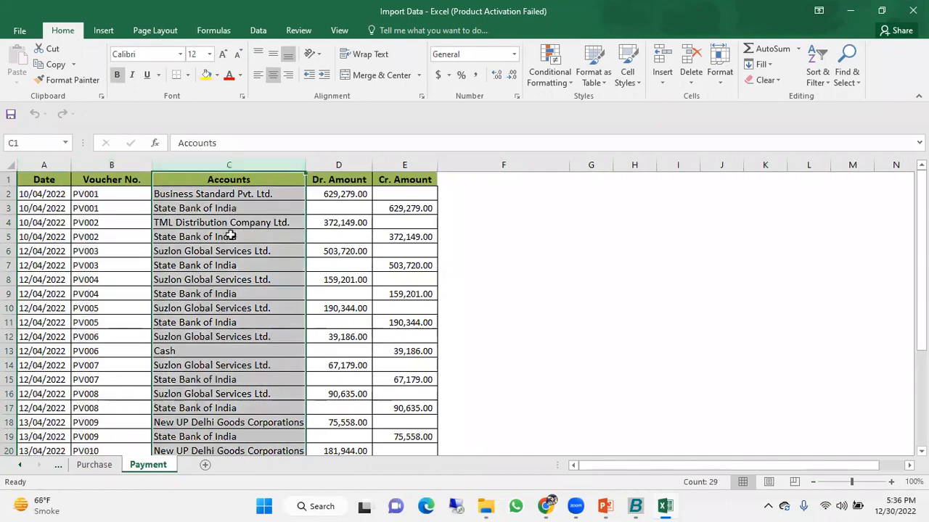
Examine how the first payment voucher's debit and credit entries are laid out over two rows on the Payment sheet.
click(333, 196)
click(387, 206)
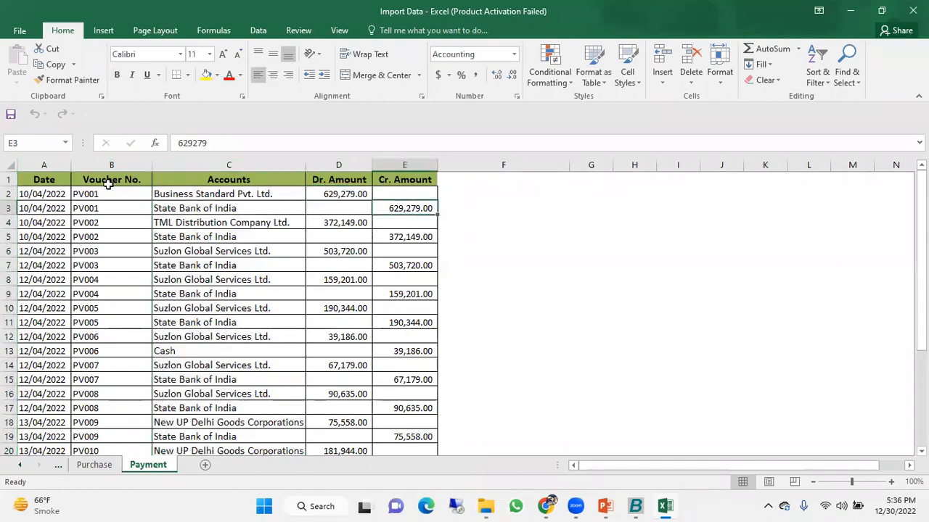
drag(45, 207, 117, 196)
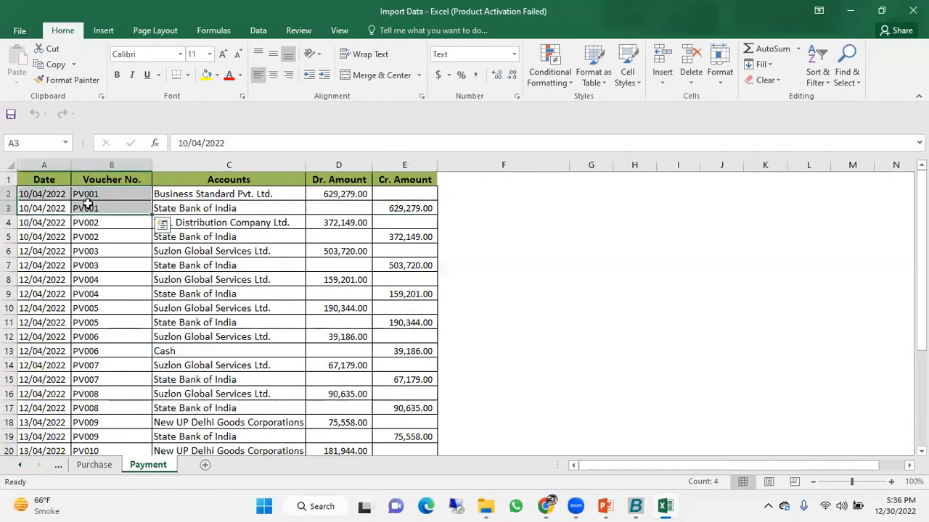
click(121, 204)
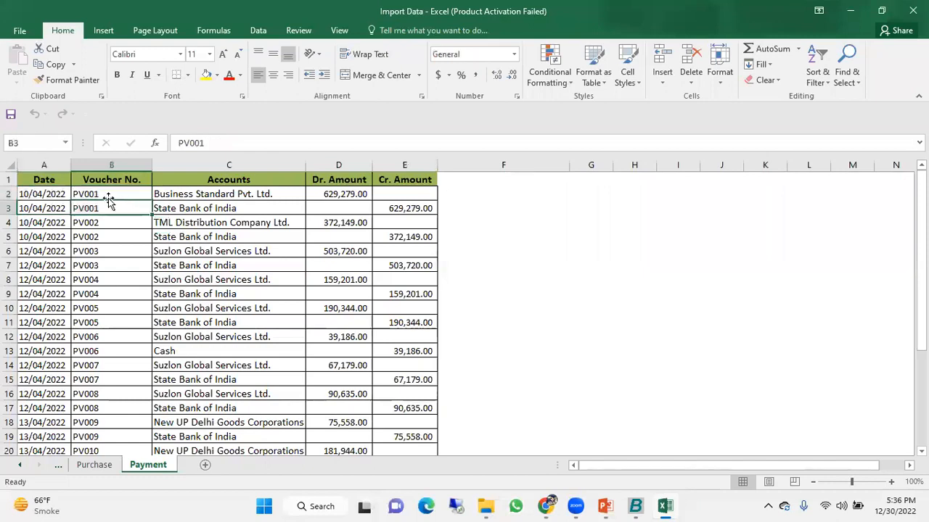
drag(55, 195, 384, 200)
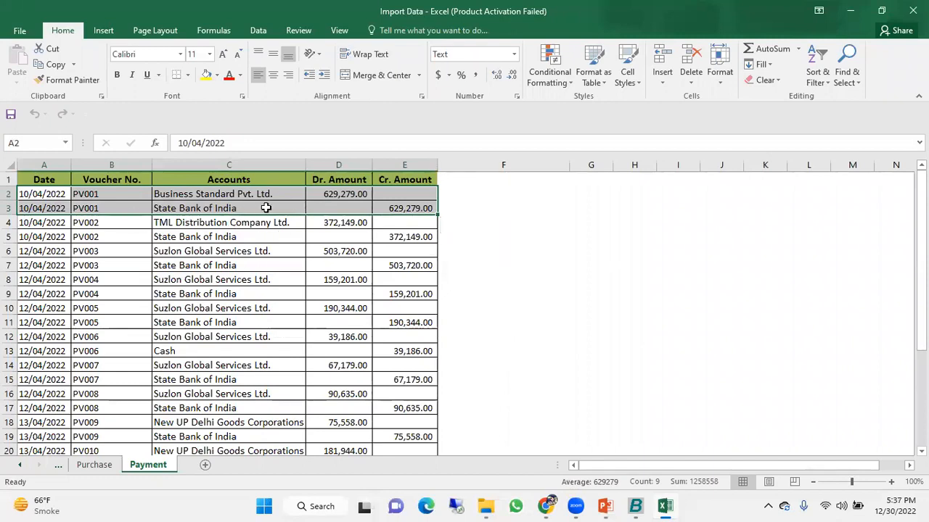
click(249, 281)
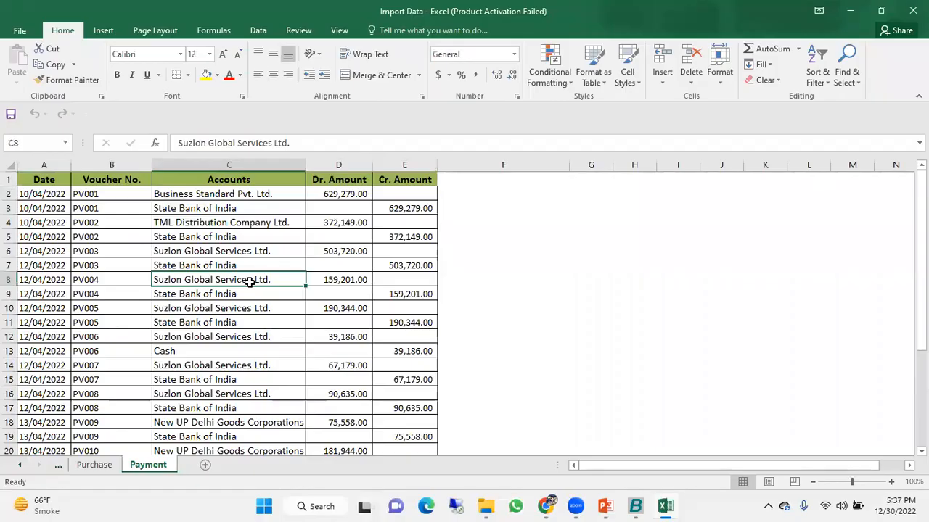
Return to Busy and open Import Vouchers from Excel under Data Export Import.
key(alt+Tab)
key(Left)
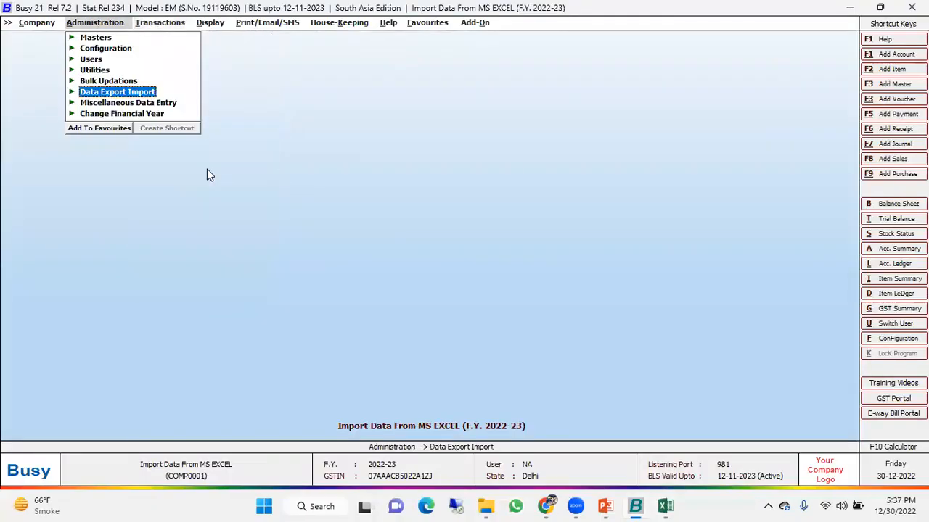
key(Return)
key(Down)
key(Down)
key(Down)
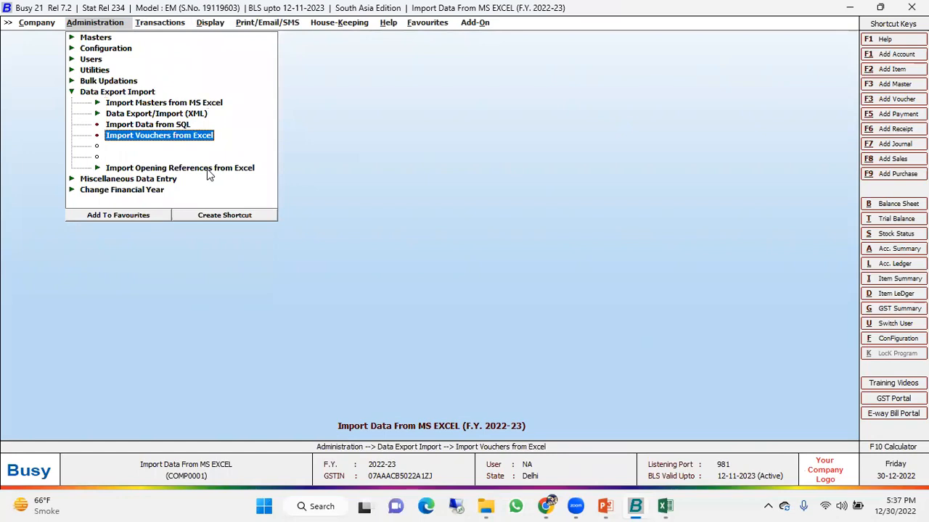
key(Return)
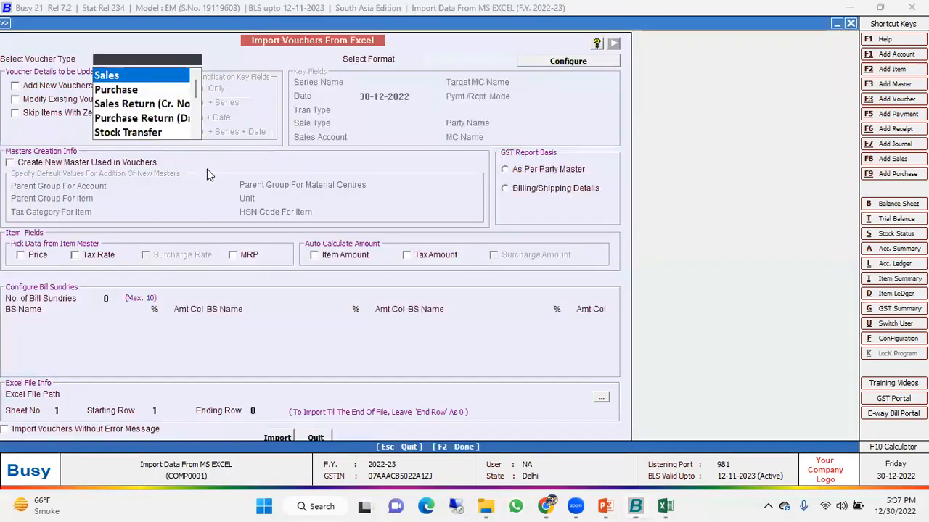
Set the voucher type to Payment and open the format configuration for importing vouchers.
key(Down)
key(Down)
key(Down)
key(Down)
key(Down)
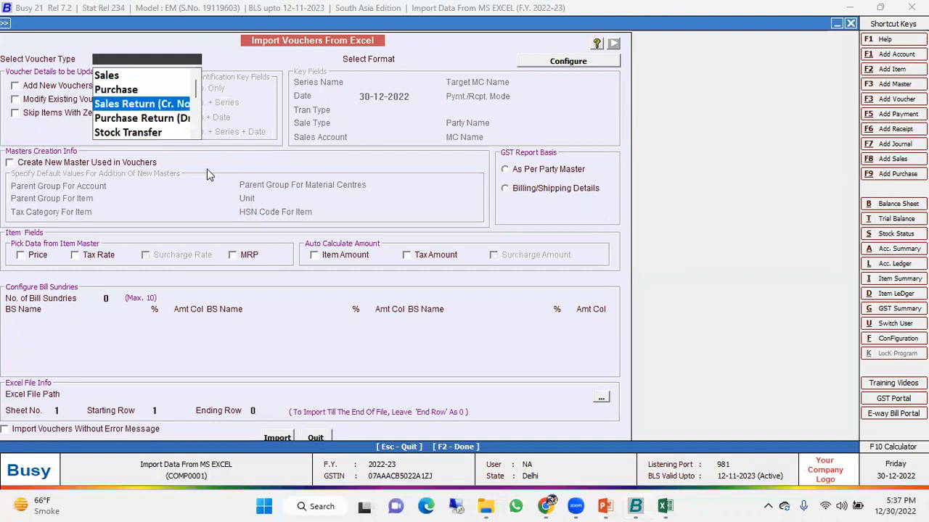
key(alt+Tab)
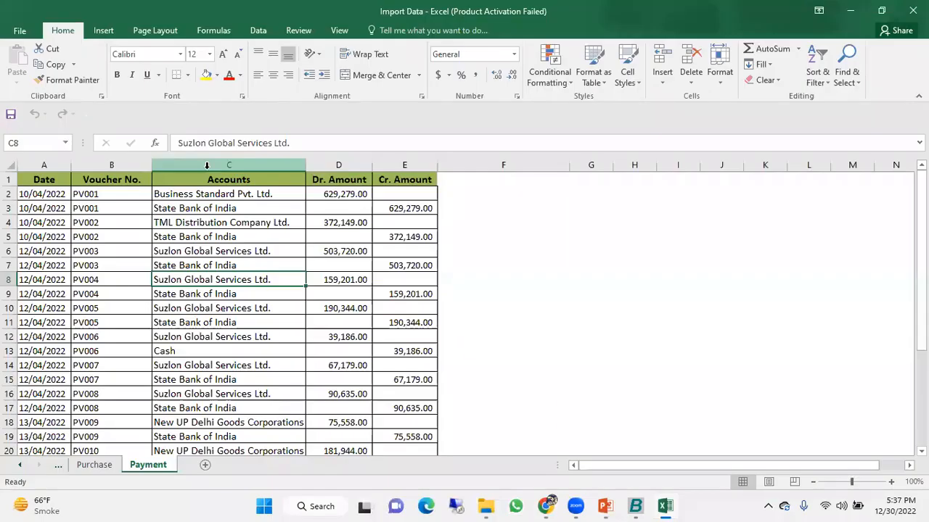
key(alt+Tab)
text(pay)
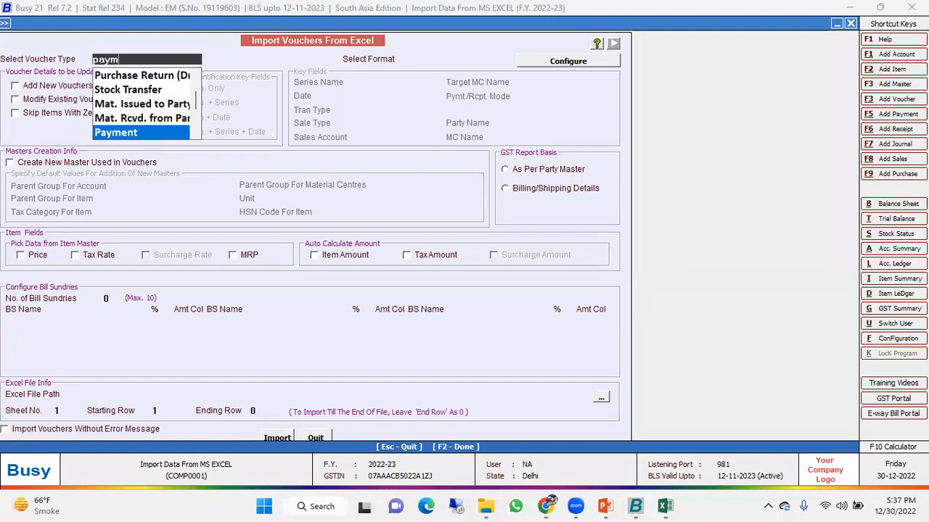
text(m)
key(Return)
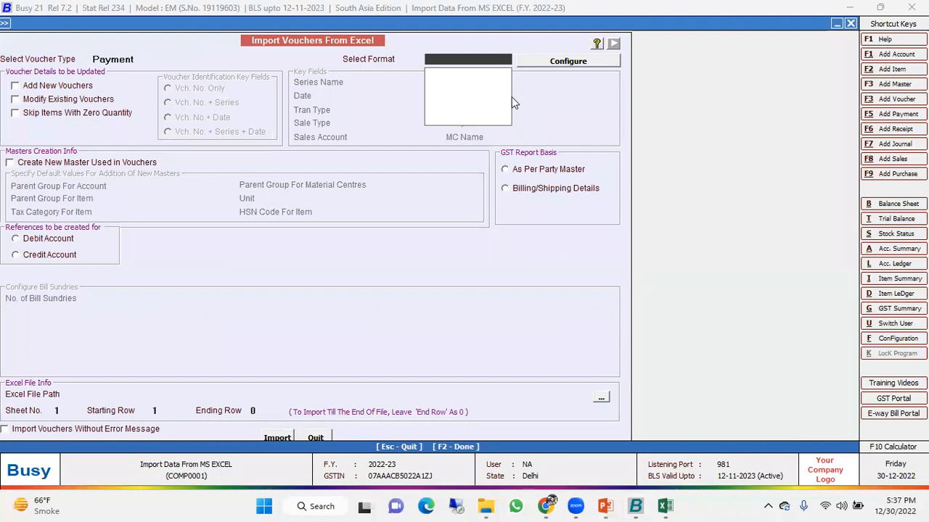
click(559, 62)
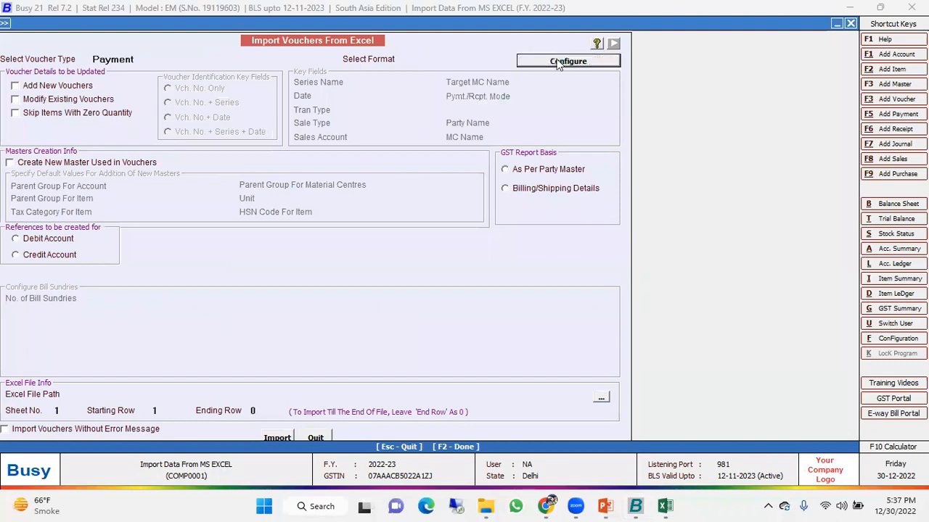
click(558, 63)
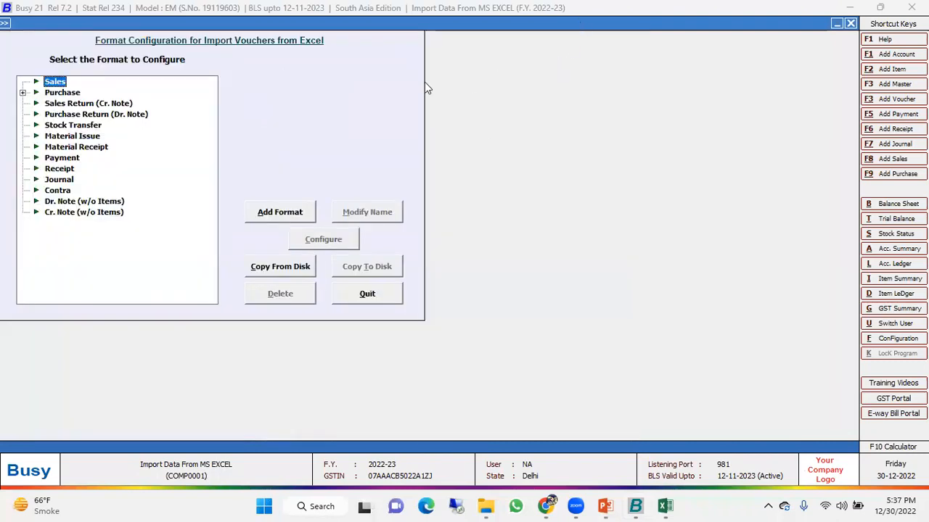
Add a Payment format named "payment import" and open its configuration without the default components.
click(61, 158)
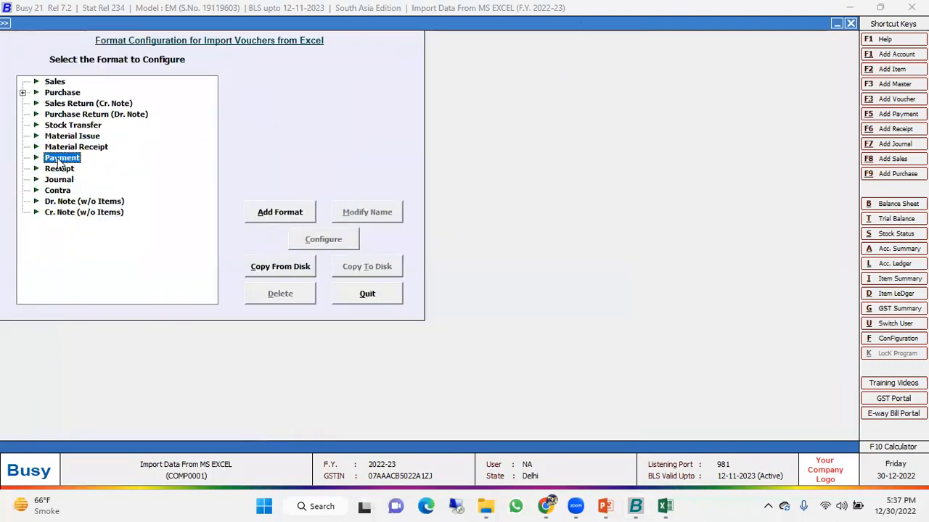
click(281, 216)
text(payment import)
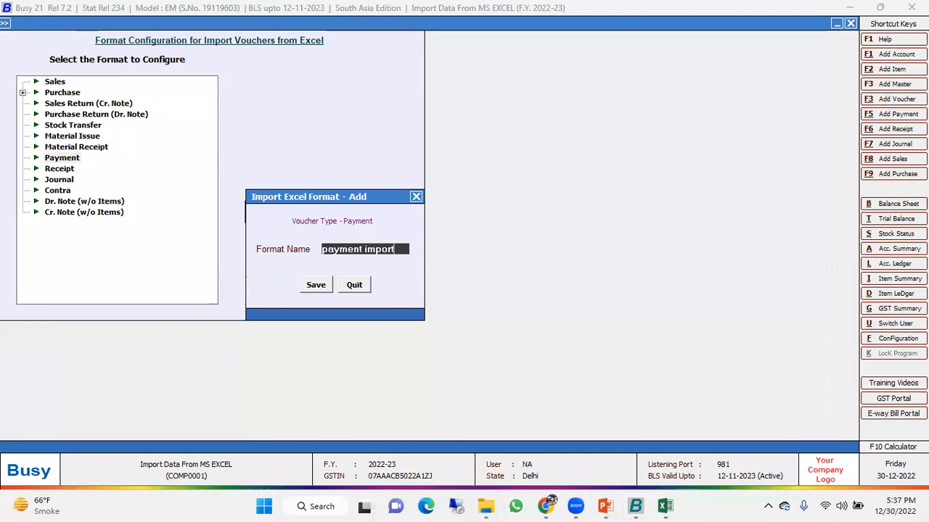
key(Return)
key(Return)
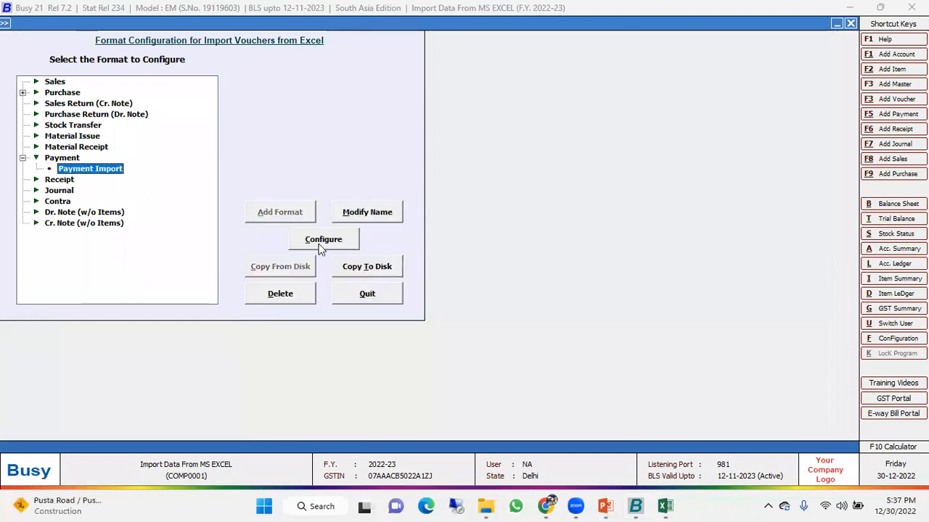
click(320, 246)
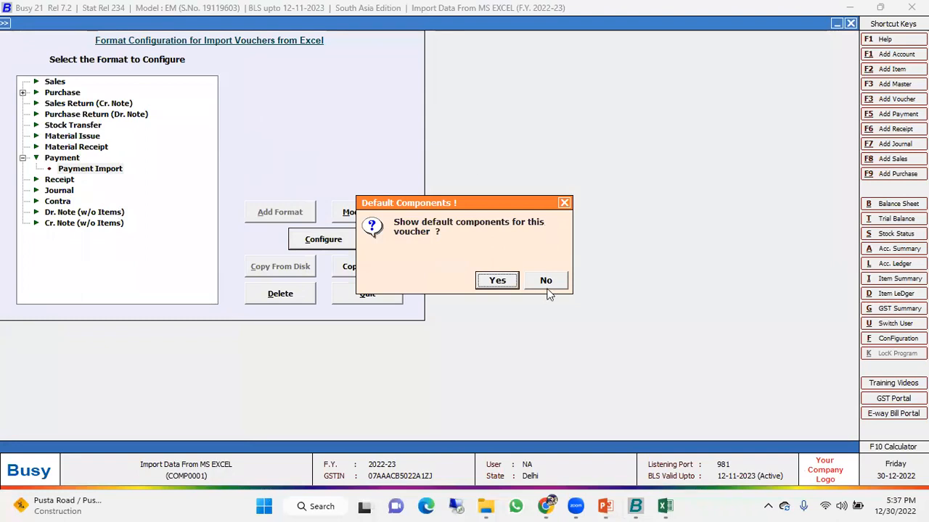
click(548, 281)
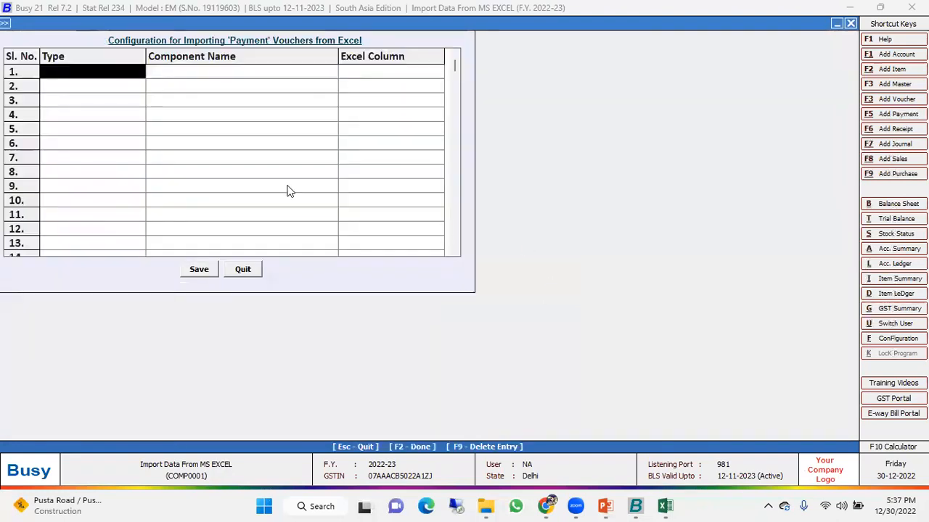
Check the Date column on the Payment sheet in Excel and map header field VCH/BILL_DATE to column A in Busy.
key(alt+Tab)
click(41, 164)
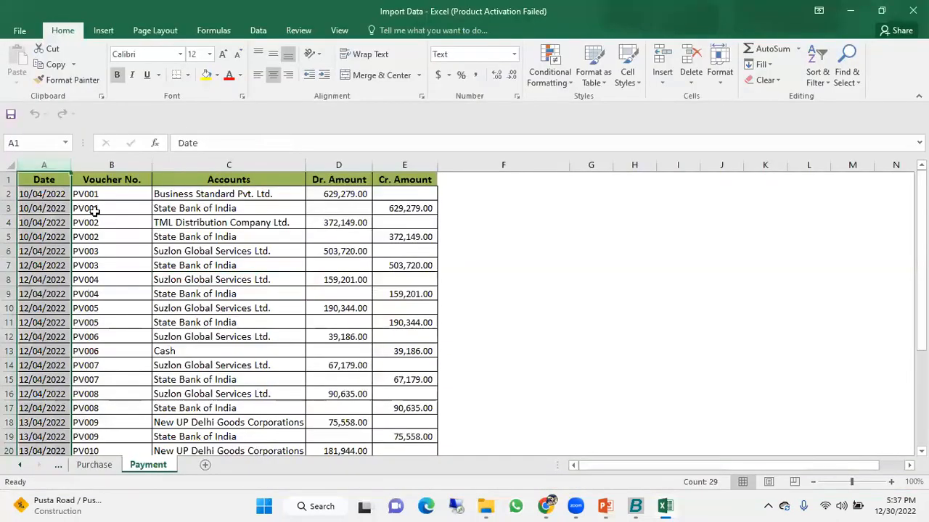
click(35, 236)
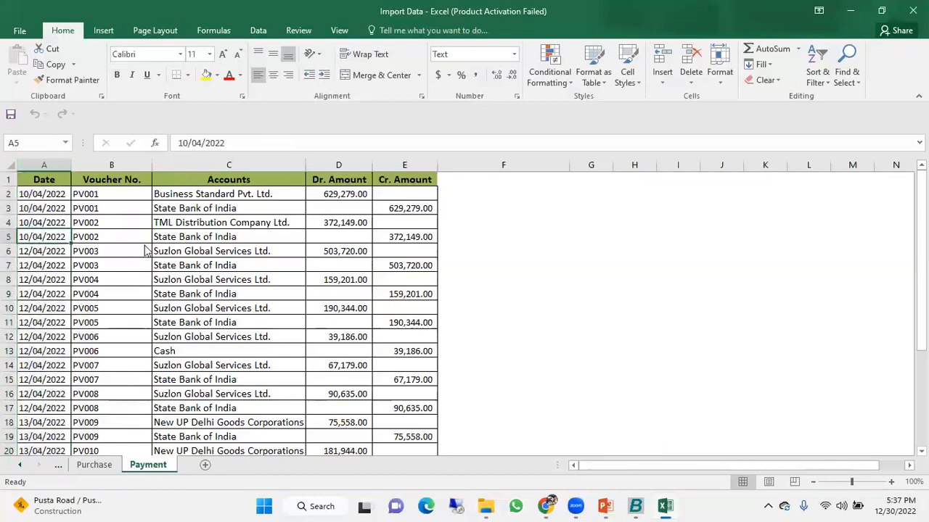
key(alt+Tab)
key(Return)
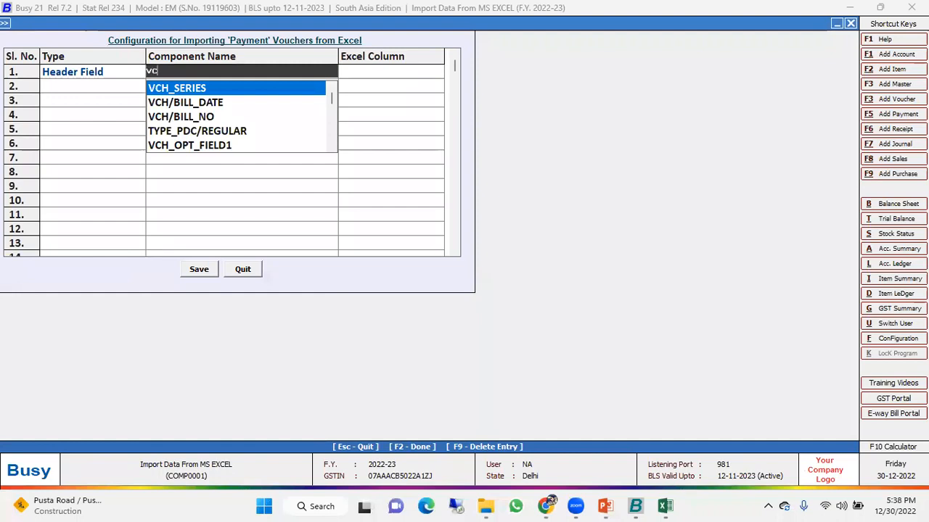
key(Down)
key(Return)
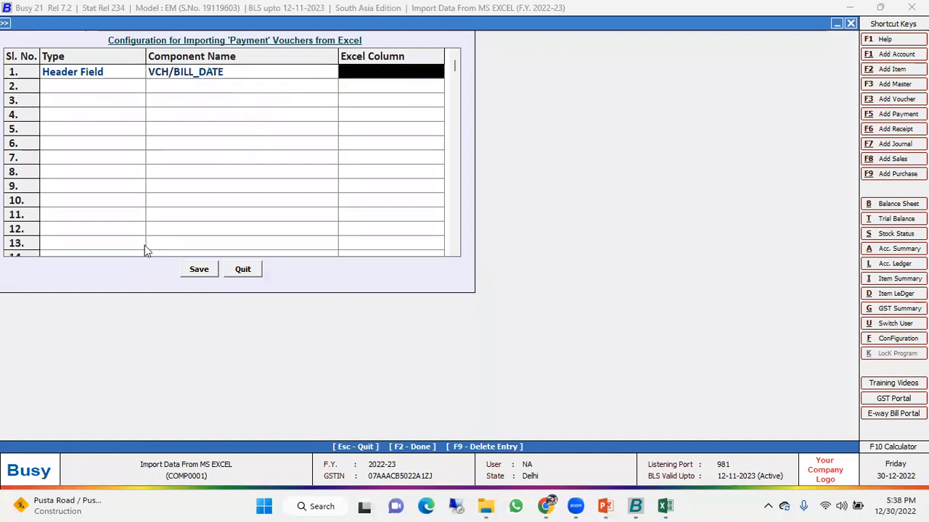
key(alt+Tab)
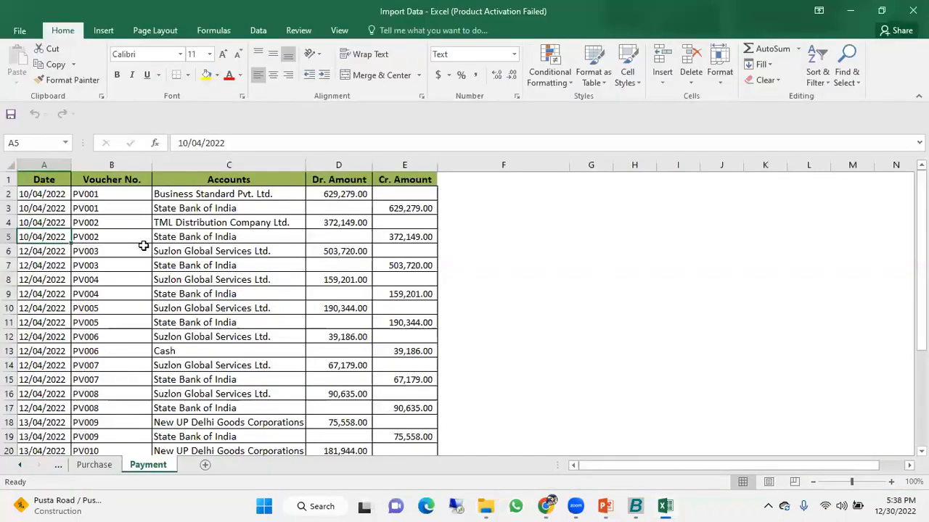
click(42, 165)
key(alt+Tab)
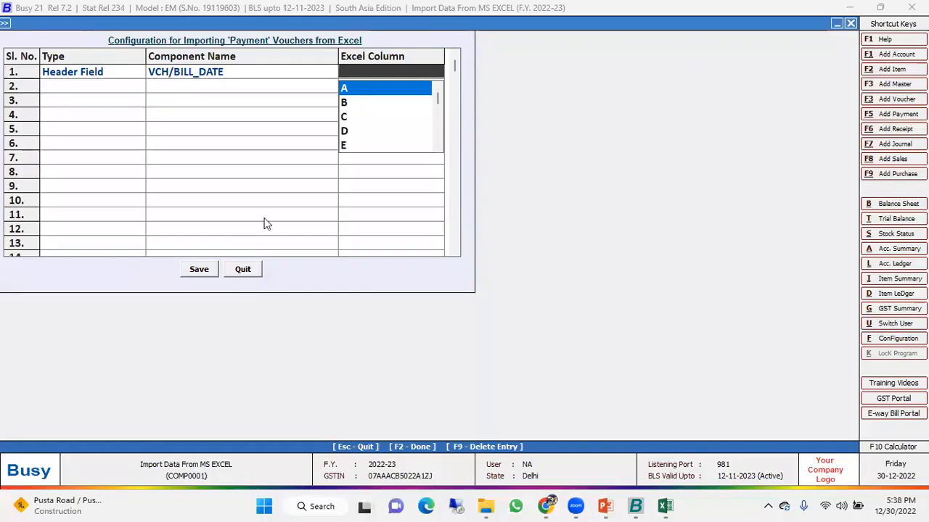
key(Return)
Check the Voucher No. column in Excel and map header field VCH/BILL_NO to column B in Busy.
key(alt+Tab)
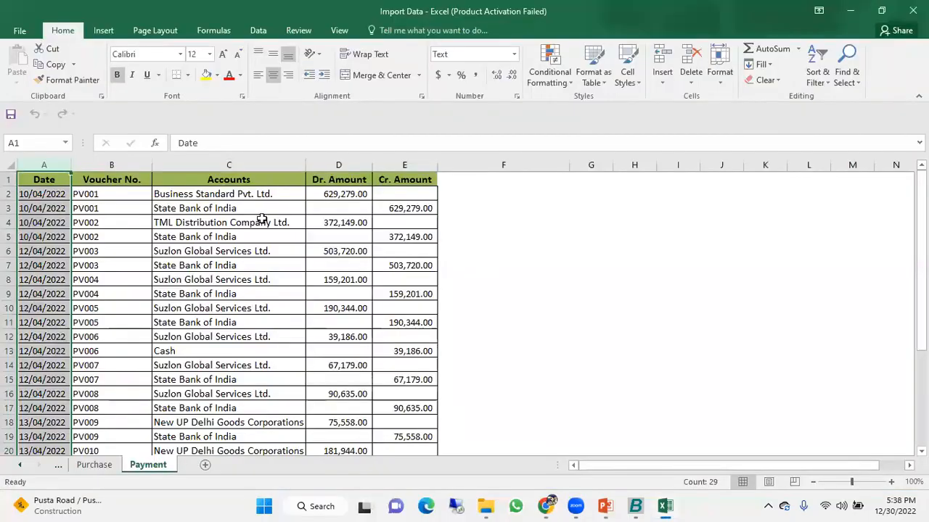
click(132, 165)
key(alt+Tab)
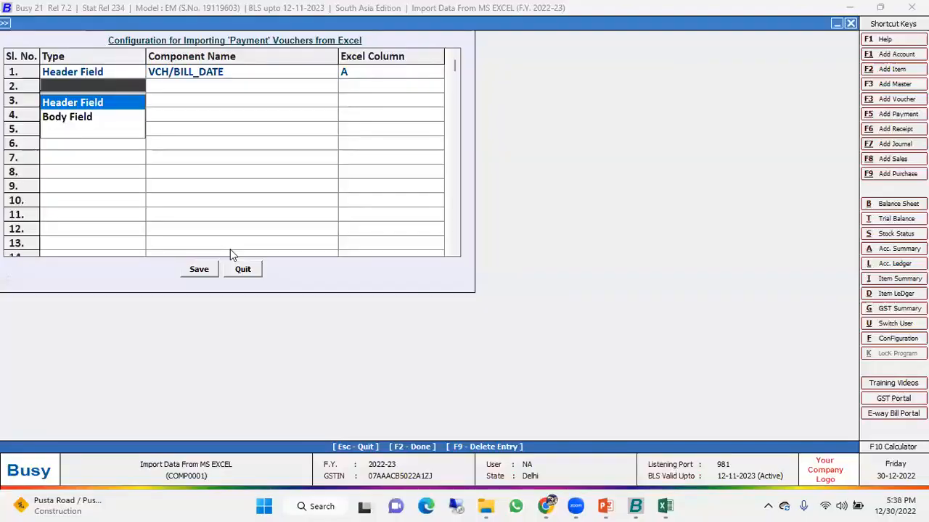
key(Return)
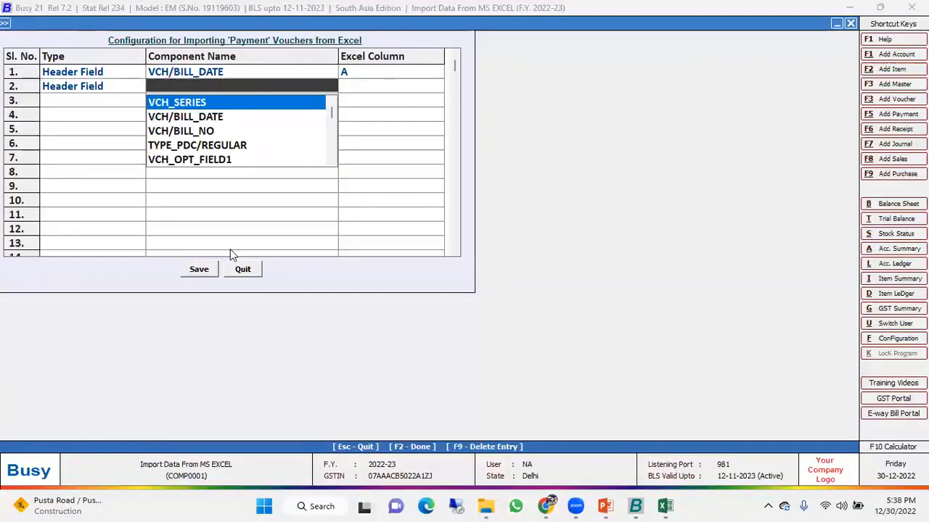
key(Down)
key(Down)
key(Return)
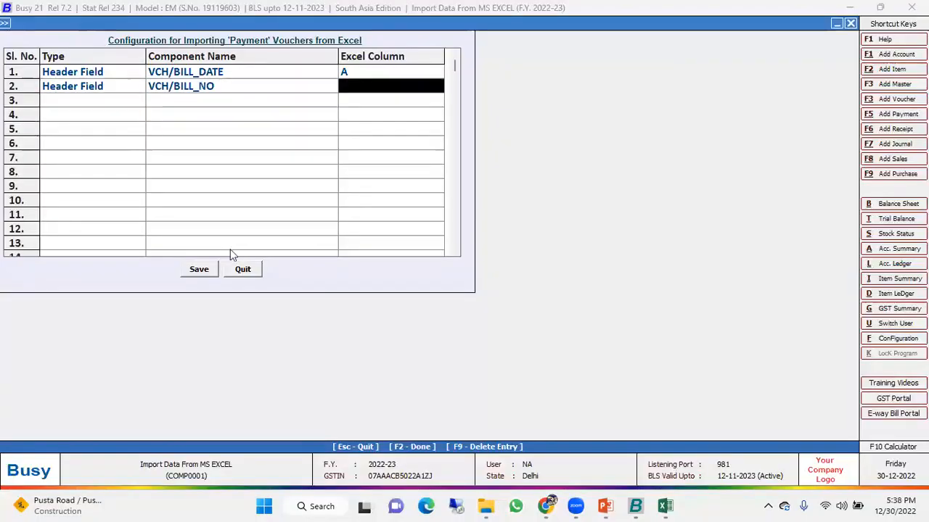
text(B)
key(Return)
Check the Accounts column in Excel and map body field ACC_NAME to column C in Busy.
key(alt+Tab)
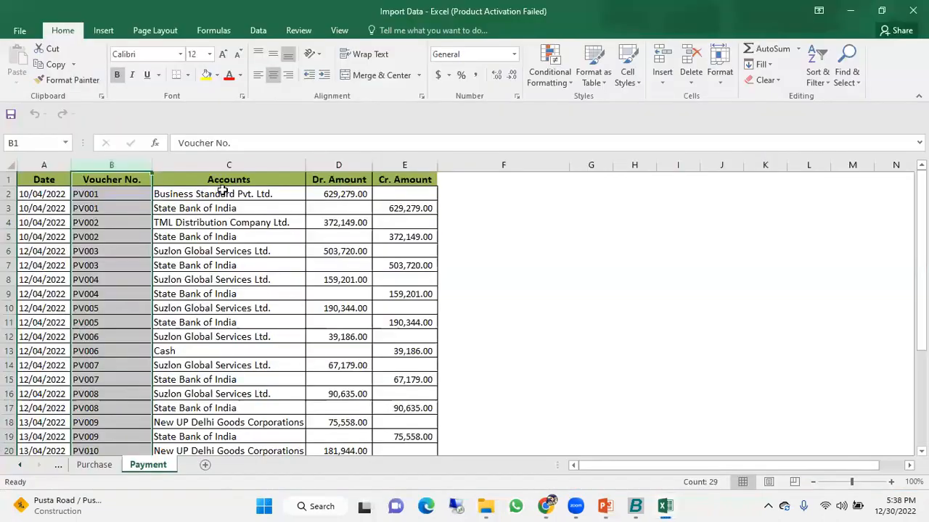
click(230, 165)
click(222, 232)
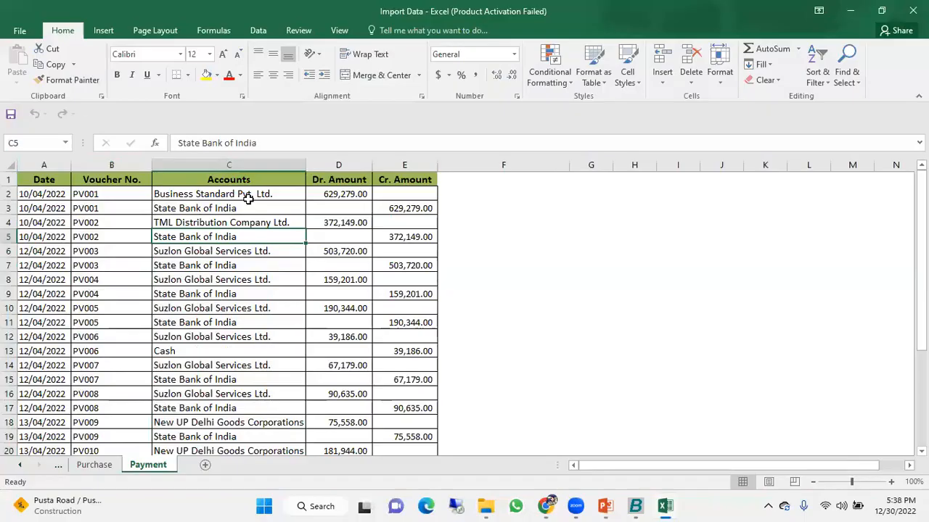
key(alt+Tab)
key(Return)
key(Up)
key(Down)
key(Left)
key(space)
key(Down)
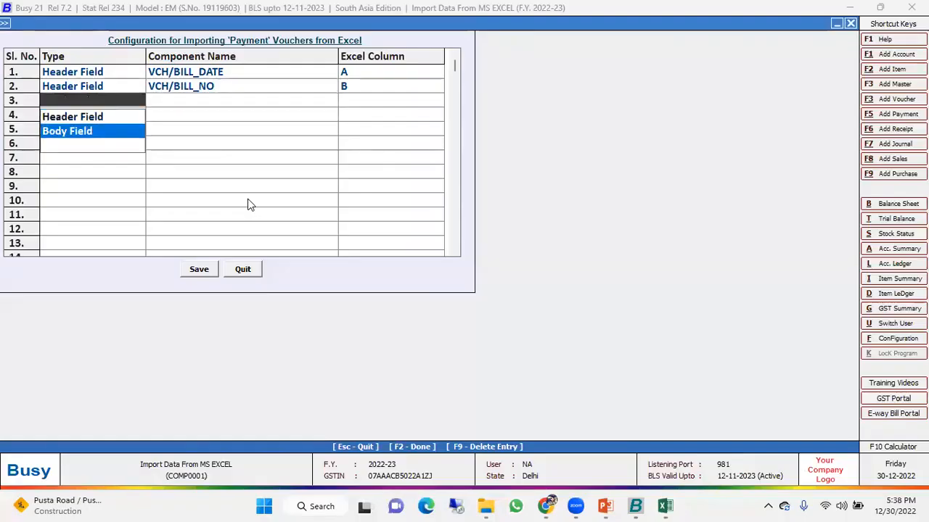
key(Return)
key(space)
key(Return)
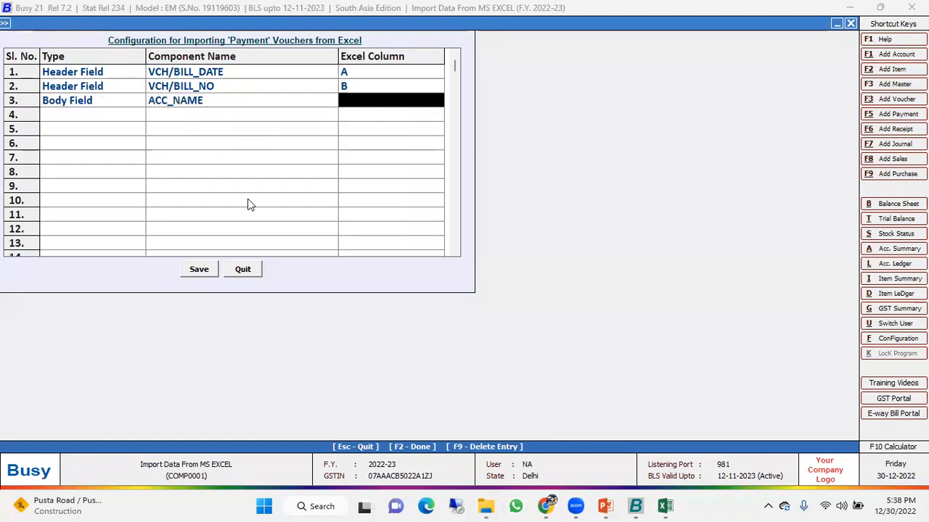
key(space)
key(Return)
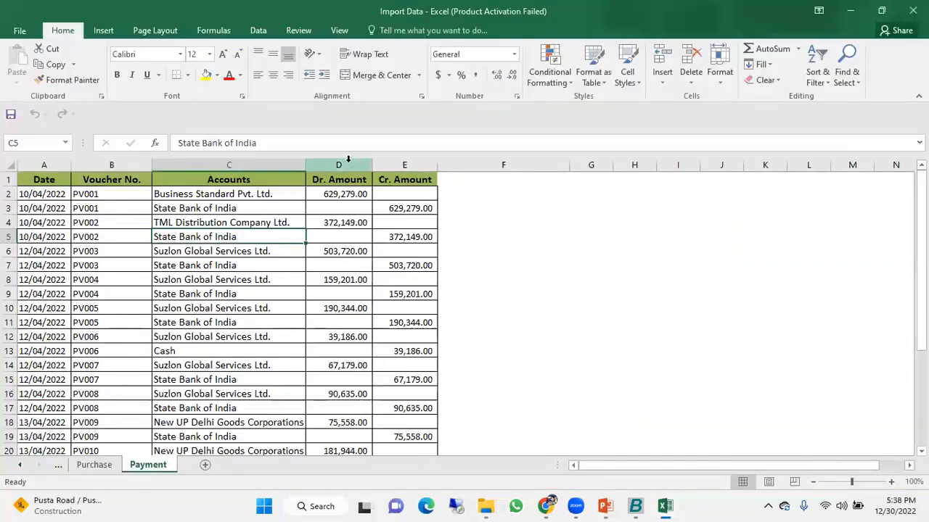
Check the Dr. Amount column in Excel and map body field AMOUNT_DR to column D in Busy.
click(346, 164)
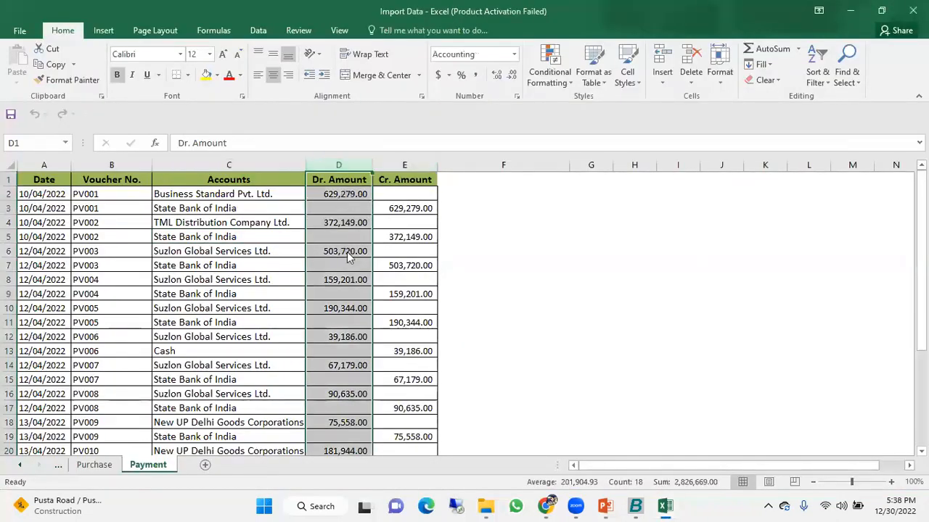
key(alt+Tab)
key(Return)
key(Down)
key(Return)
text(amoun)
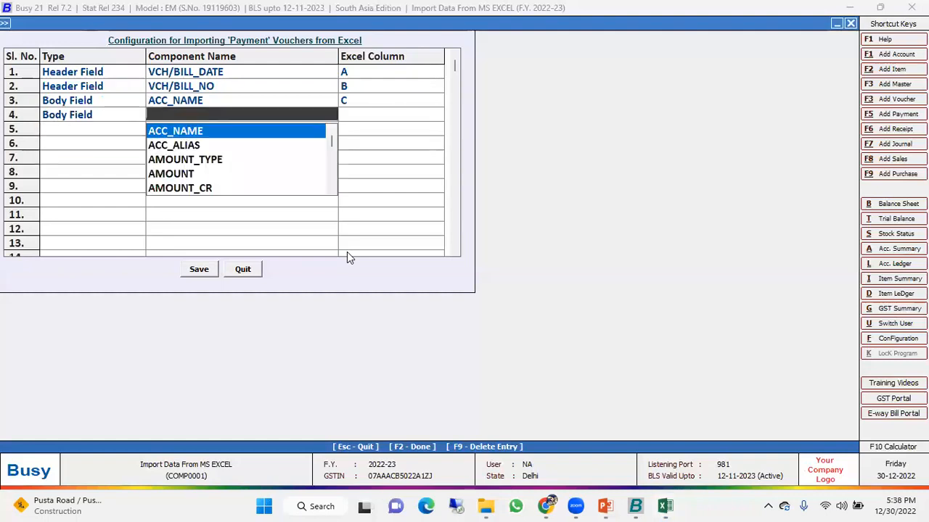
key(Down)
key(Down)
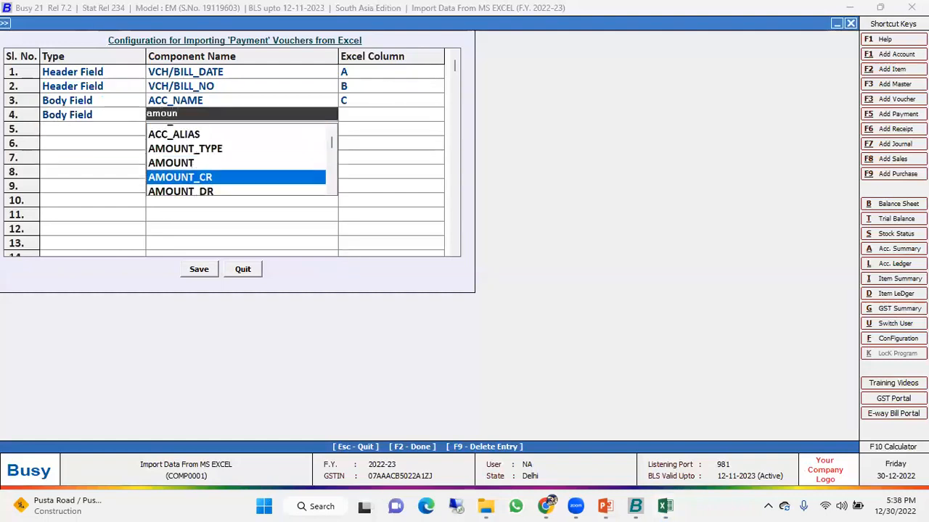
key(Return)
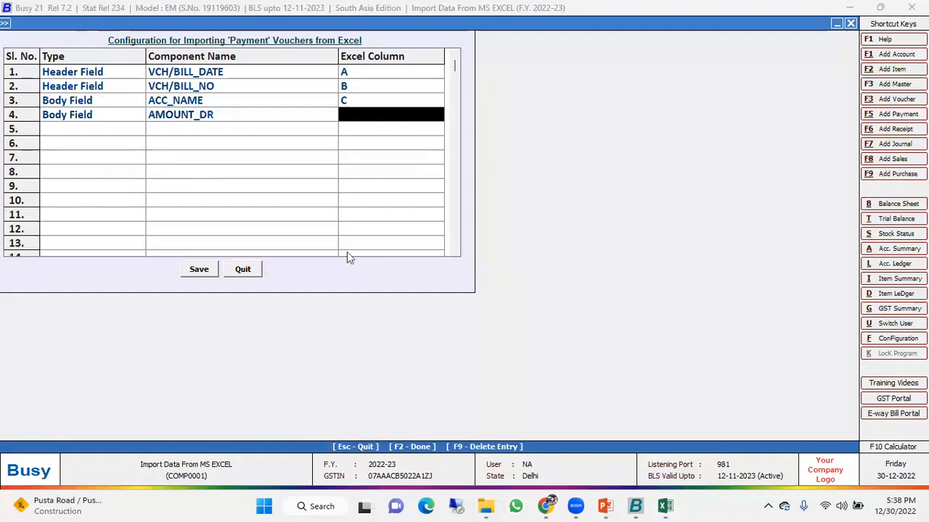
text(D)
key(Return)
Check the Cr. Amount column in Excel, map body field AMOUNT_CR to column E in Busy, and save the format configuration.
key(alt+Tab)
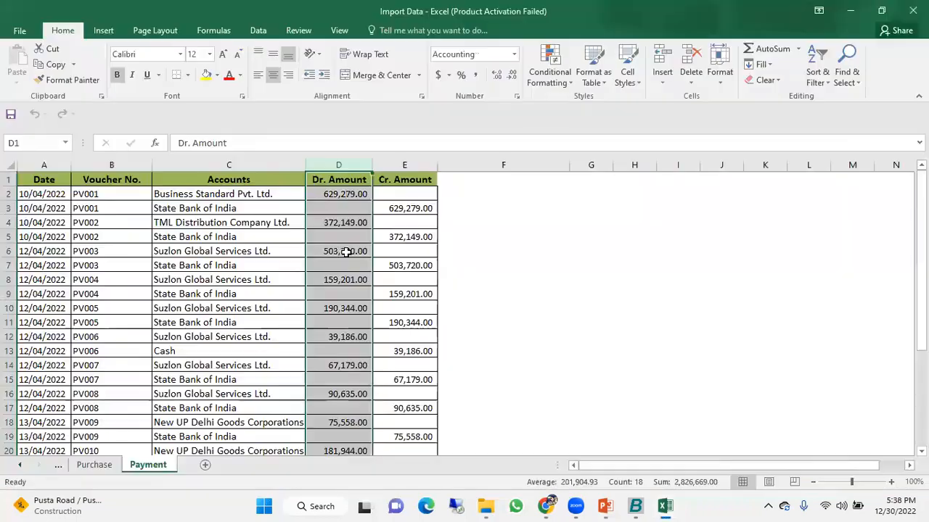
click(404, 165)
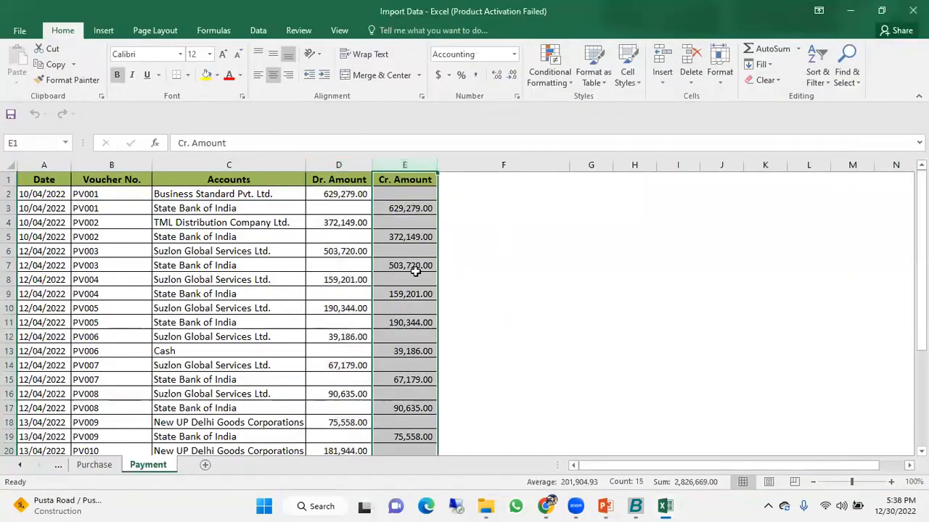
key(alt+Tab)
key(Down)
key(Return)
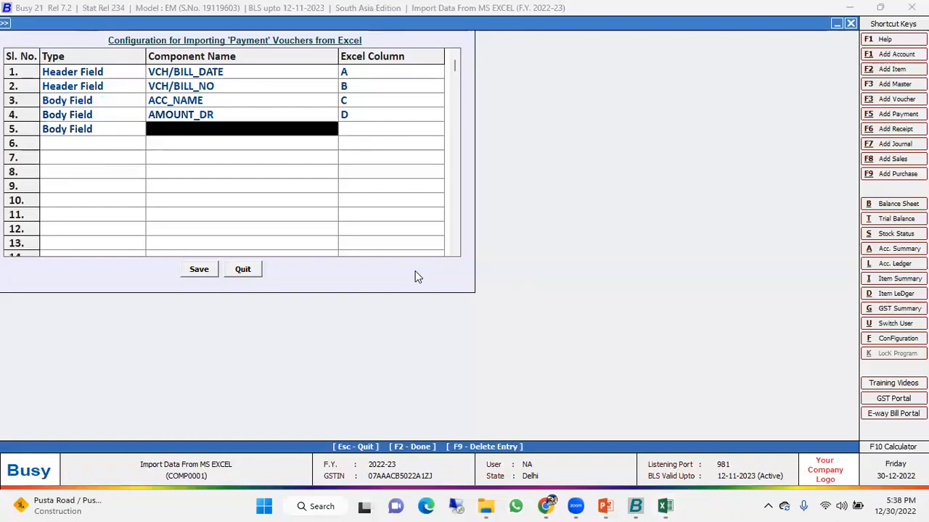
text(amou)
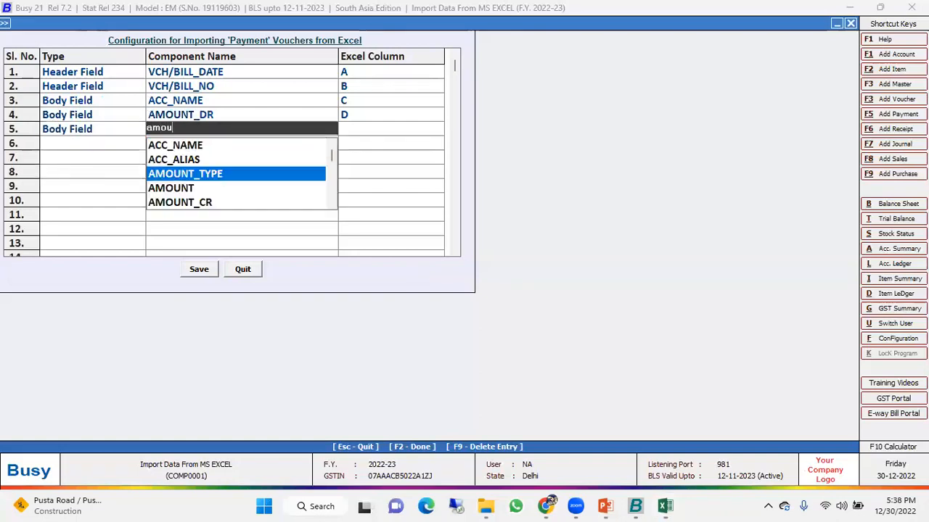
key(Down)
key(Down)
key(Return)
text(e)
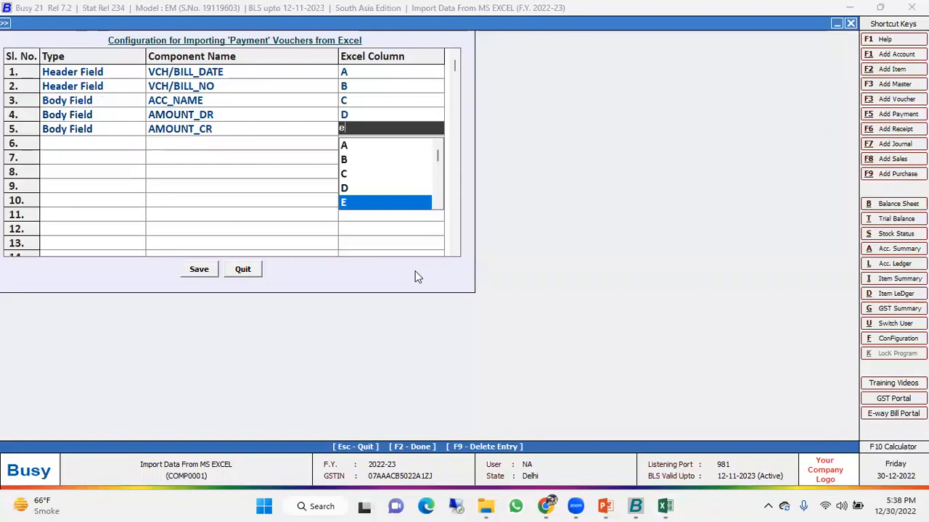
key(Return)
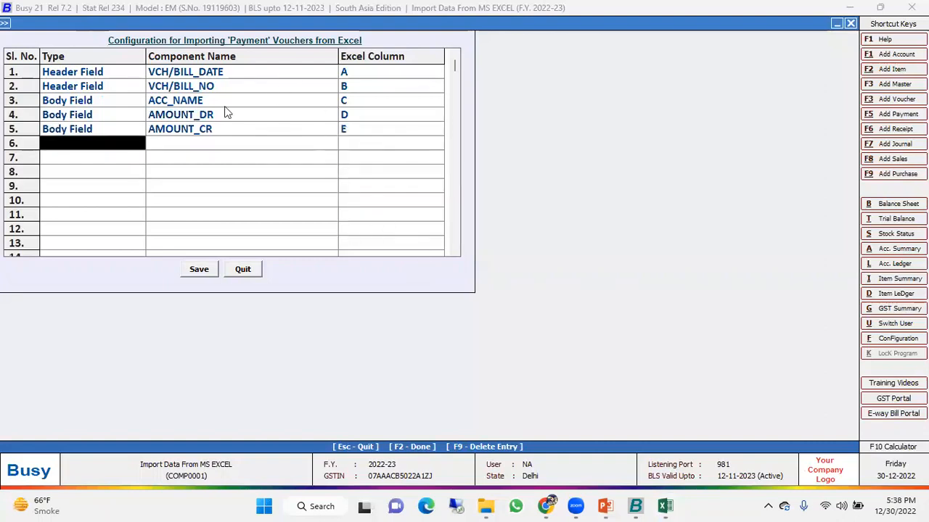
click(199, 269)
click(374, 304)
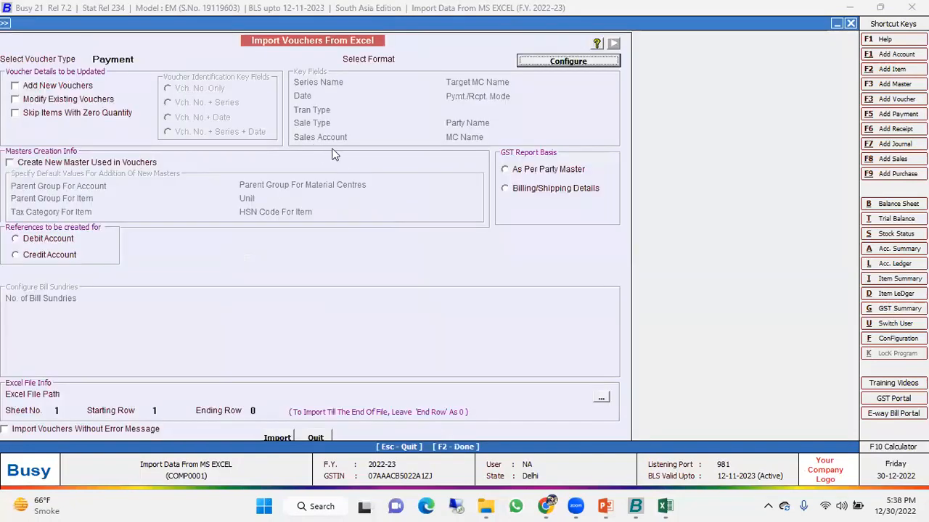
Set the voucher import to use the Payment Import format, adding new vouchers under the Main series.
click(441, 63)
key(Return)
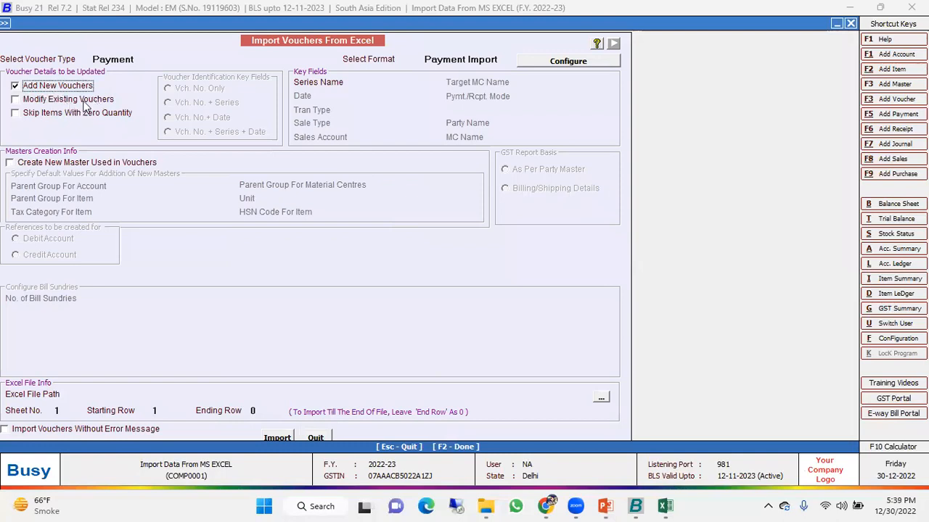
click(377, 82)
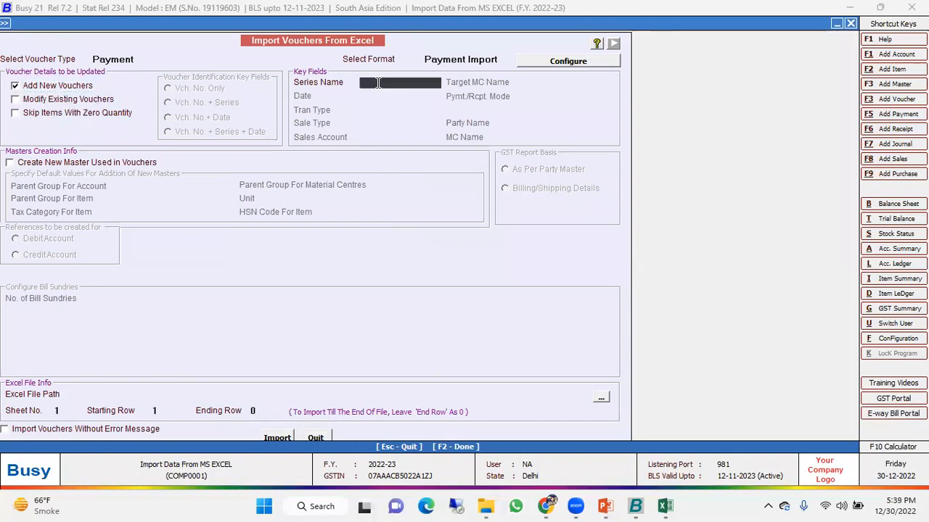
key(Return)
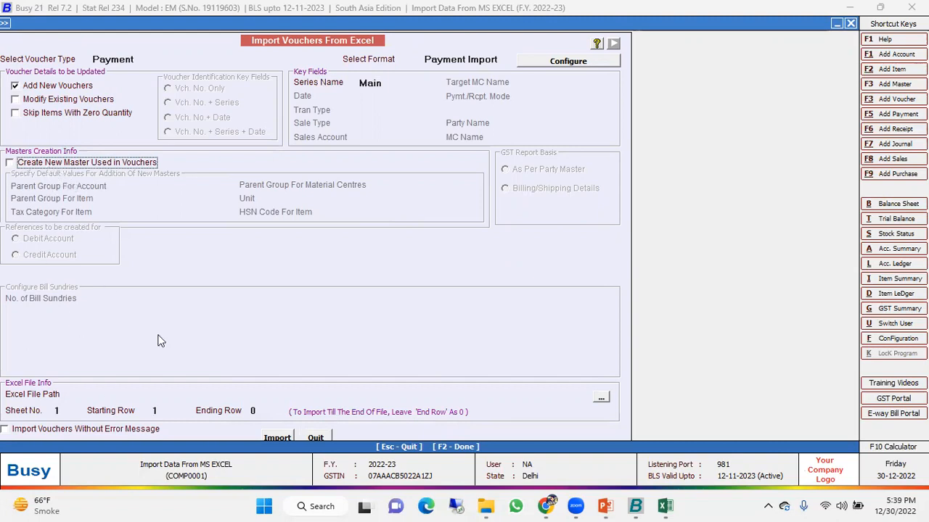
Choose the Import Data workbook in the Import Data folder as the Excel file for the payment import.
click(125, 395)
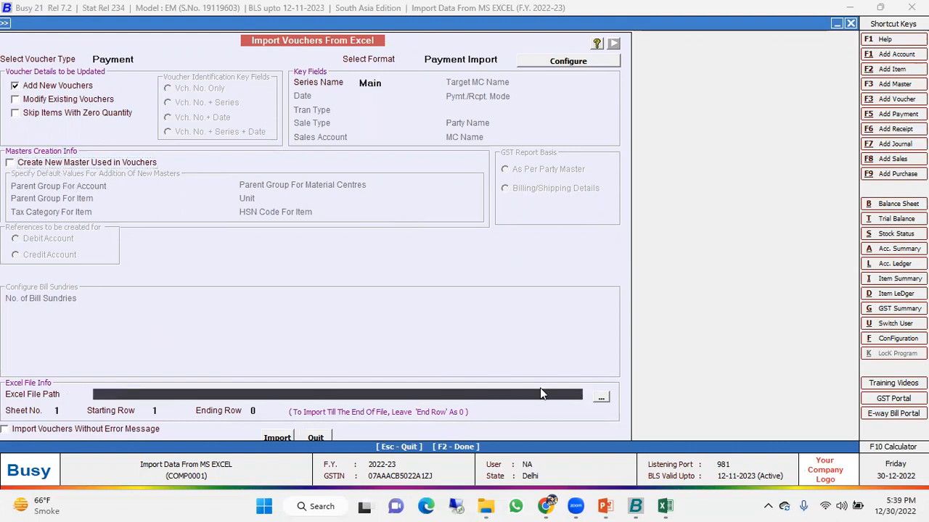
click(601, 397)
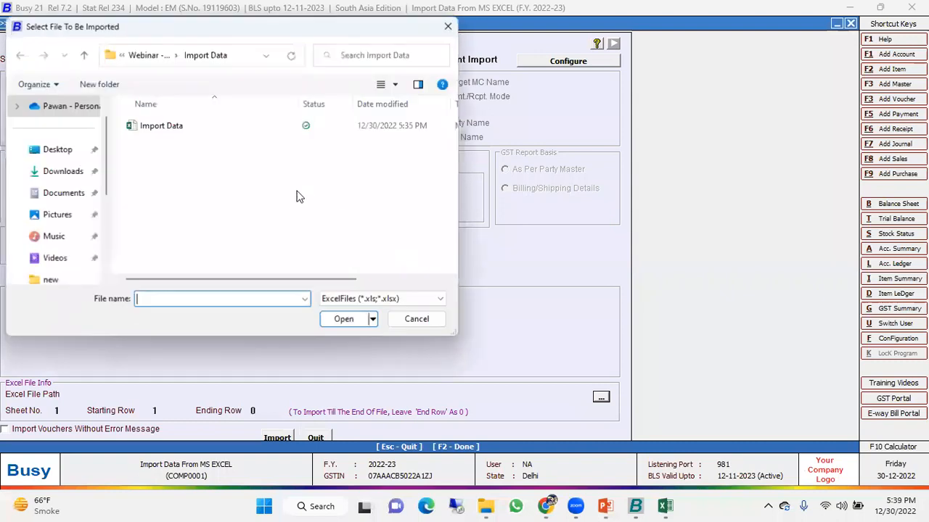
double_click(186, 118)
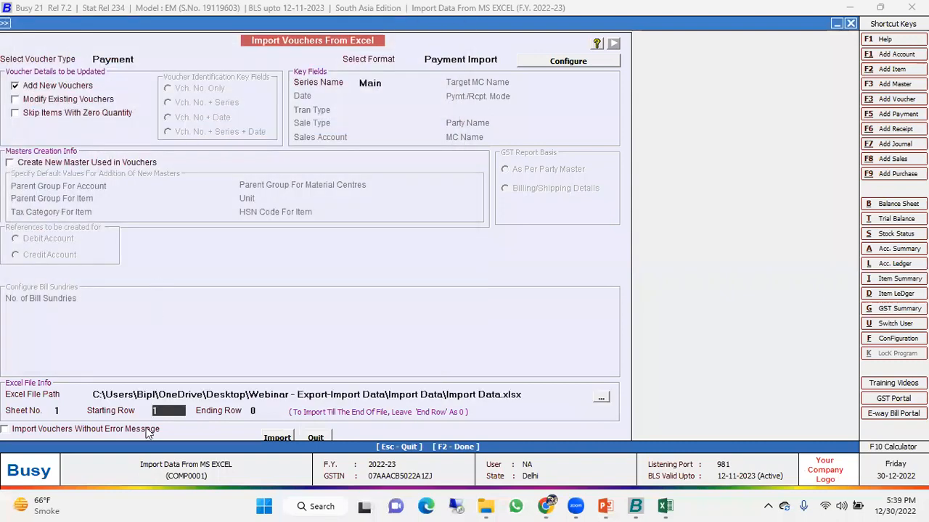
Check the Payment sheet's position in the Excel workbook and set the import's sheet number to 4 in Busy.
click(64, 409)
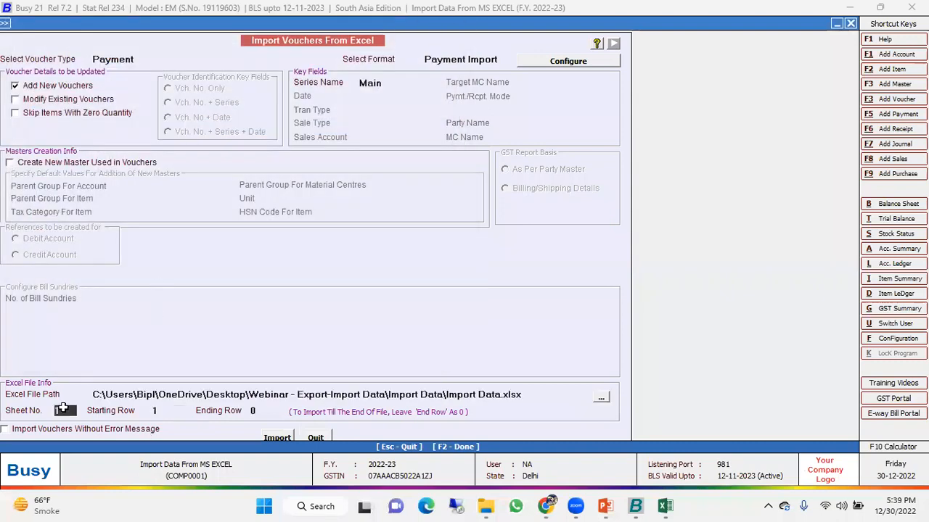
key(alt+Tab)
click(58, 468)
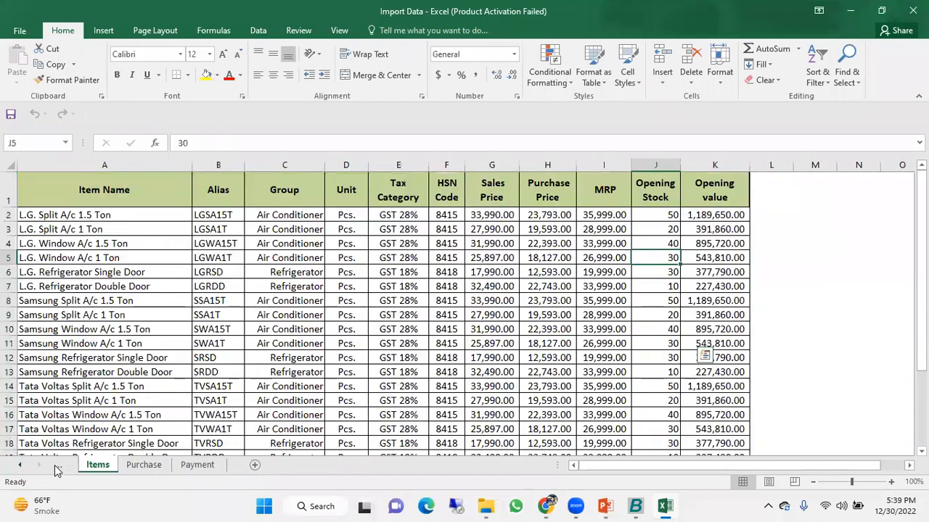
click(57, 468)
click(227, 469)
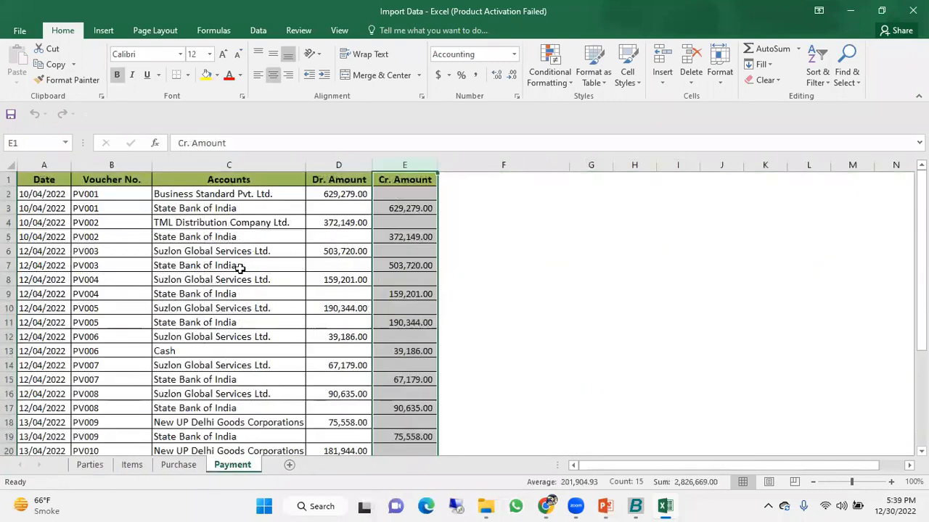
key(alt+Tab)
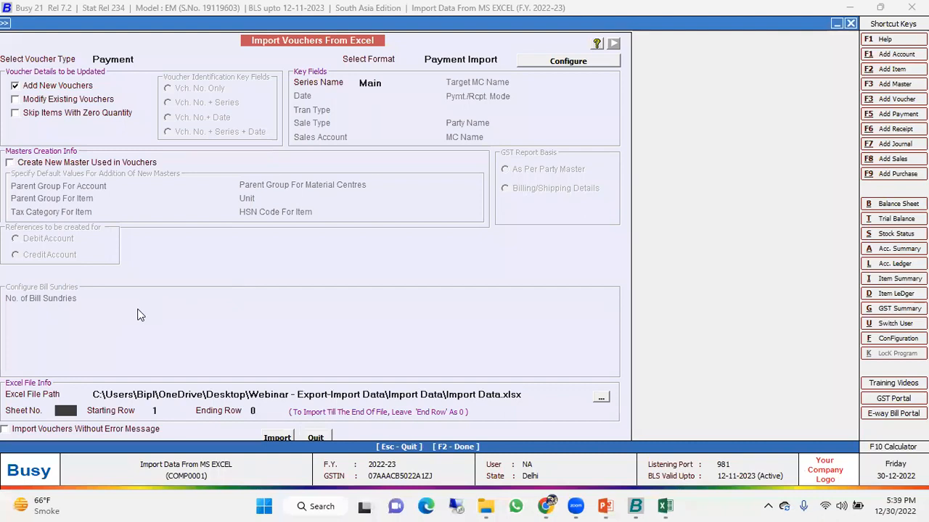
text(4)
key(Return)
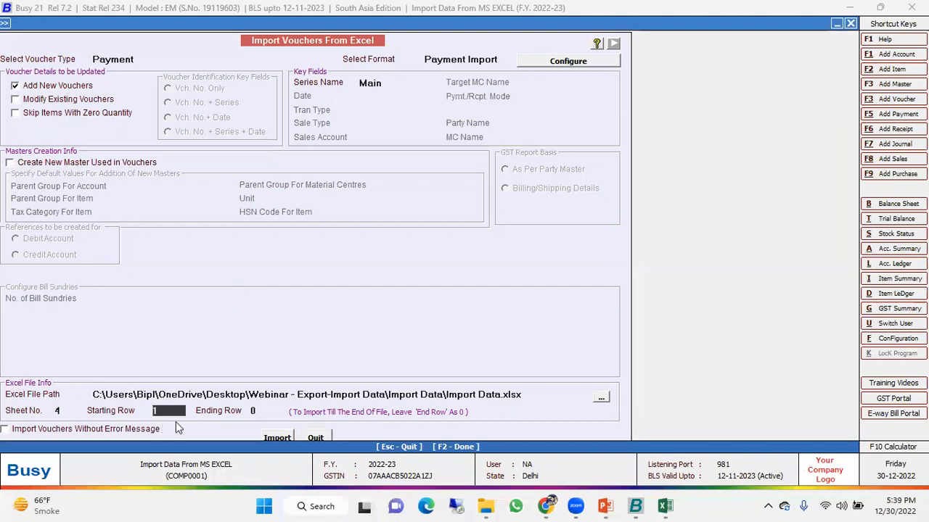
Check the first data row of the Payment sheet in Excel and set the import's starting row to 2 in Busy.
key(alt+Tab)
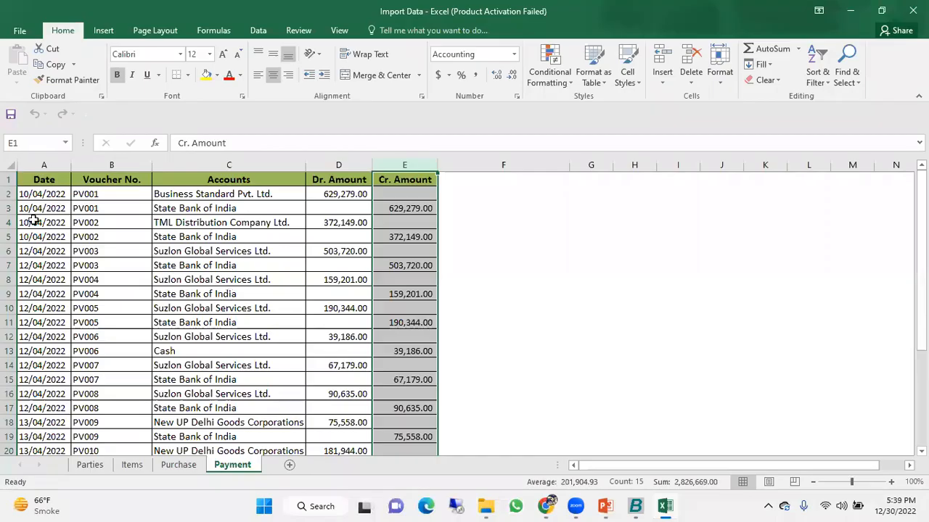
click(8, 193)
key(alt+Tab)
text(2)
key(Return)
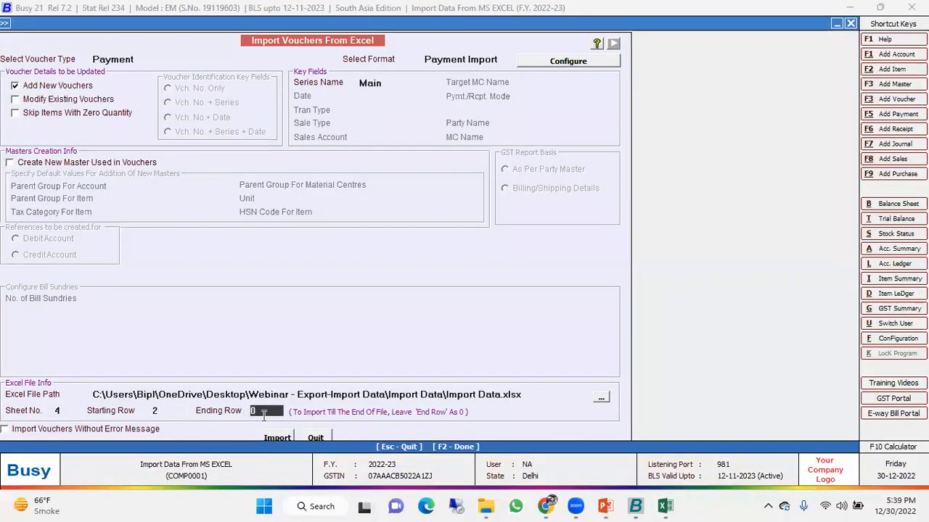
Check the Payment sheet's last filled row in Excel, close the workbook, and keep the ending row at 0 in Busy.
key(alt+Tab)
scroll(191, 381, down, 5)
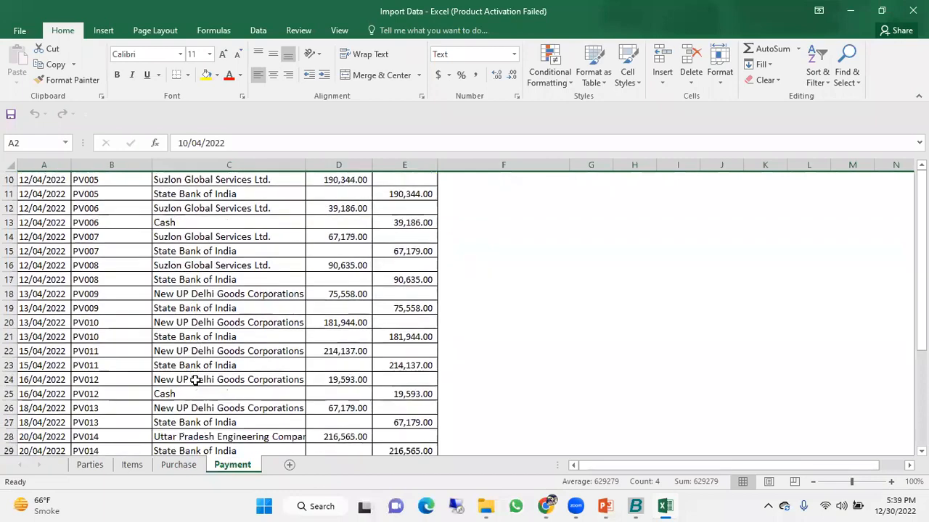
click(9, 364)
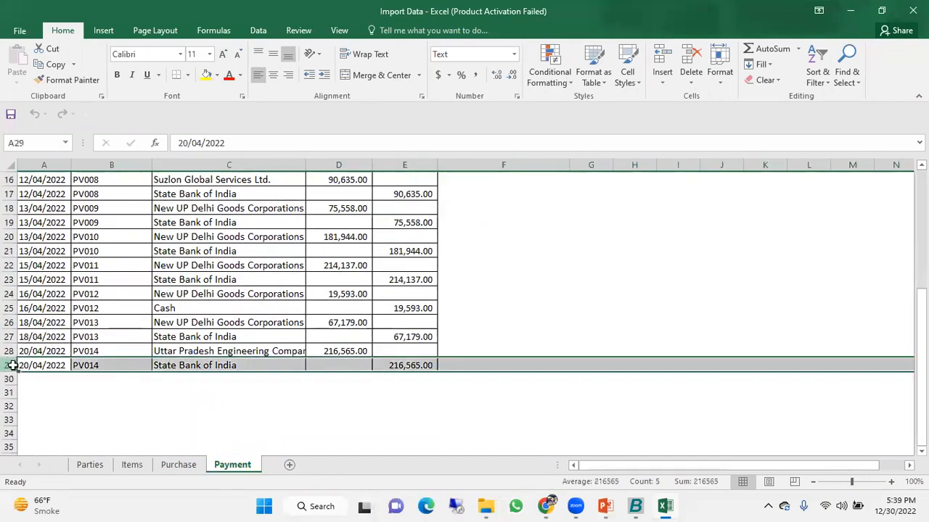
key(alt+Tab)
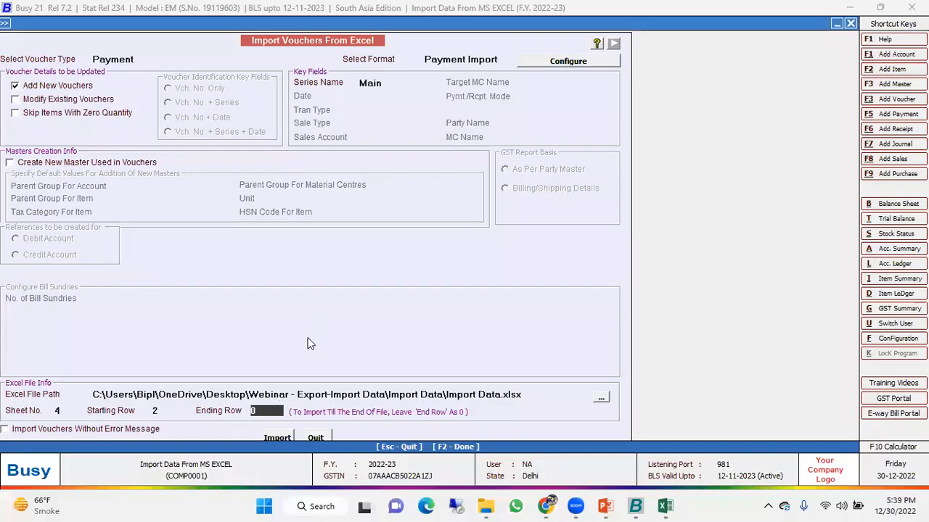
key(alt+Tab)
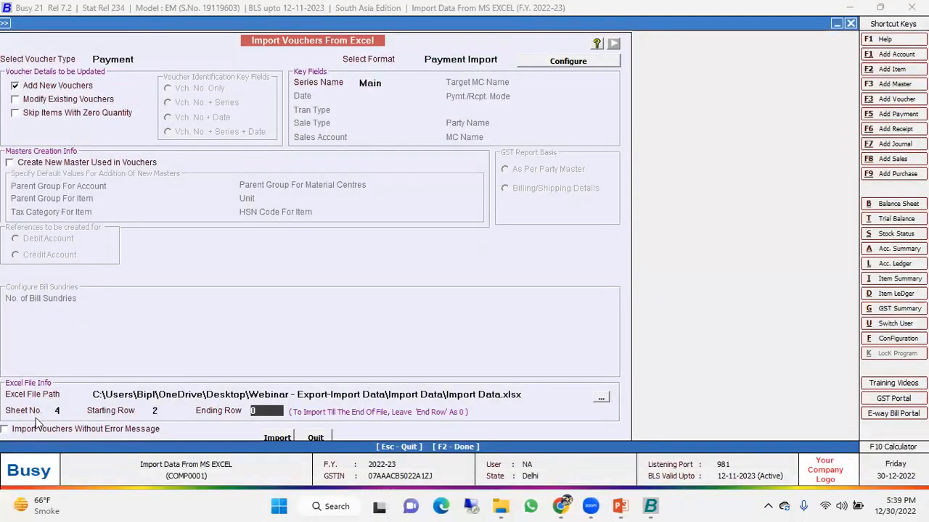
Enable importing vouchers without error messages and run the payment voucher import.
click(37, 428)
click(275, 438)
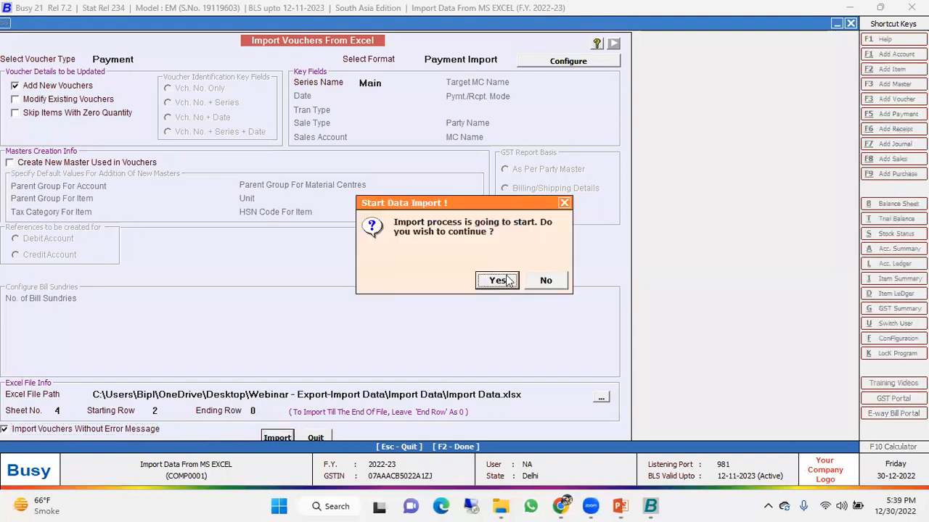
click(498, 280)
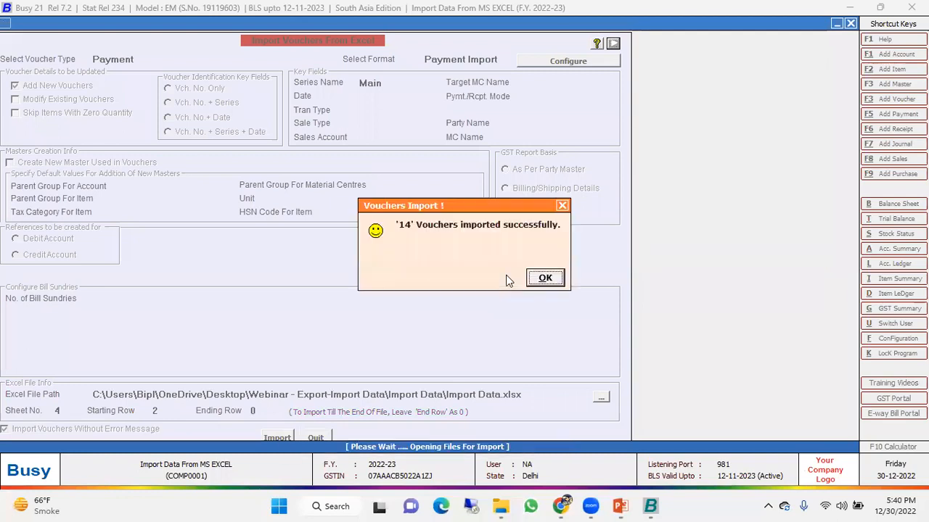
key(Return)
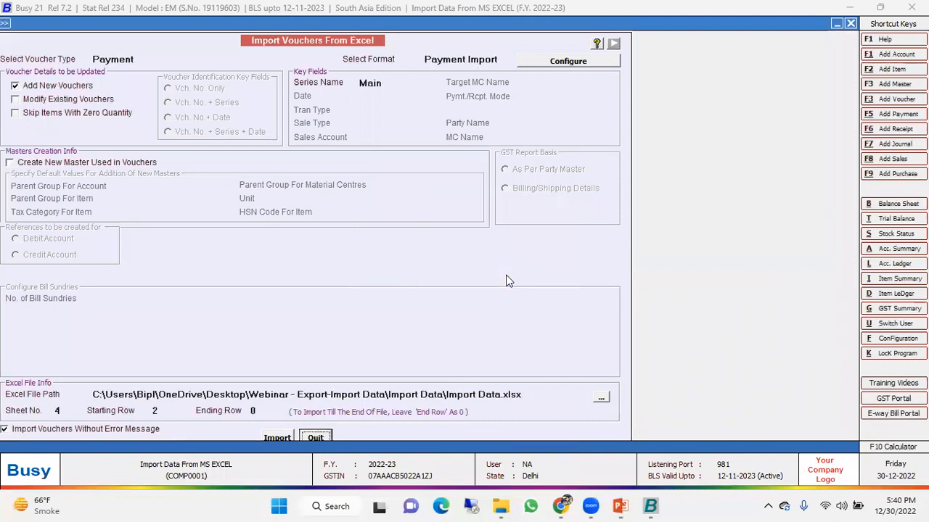
Leave the voucher import and open the List of Payment Vouchers for 1-4-2022 to 4-12-2022.
key(Escape)
key(Right)
key(Down)
key(Down)
key(Down)
key(Down)
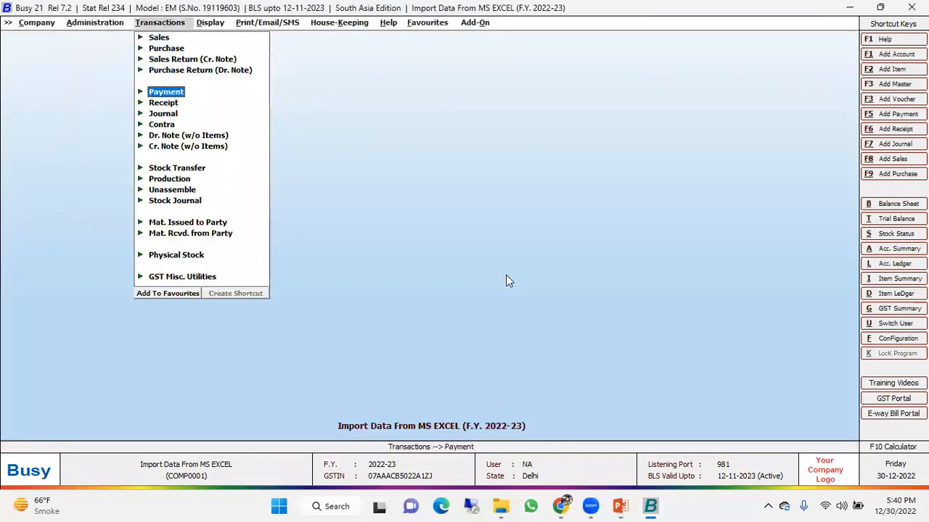
key(Up)
key(Return)
key(Down)
key(Down)
key(Return)
key(Escape)
key(Return)
key(Return)
key(Return)
key(Return)
key(F2)
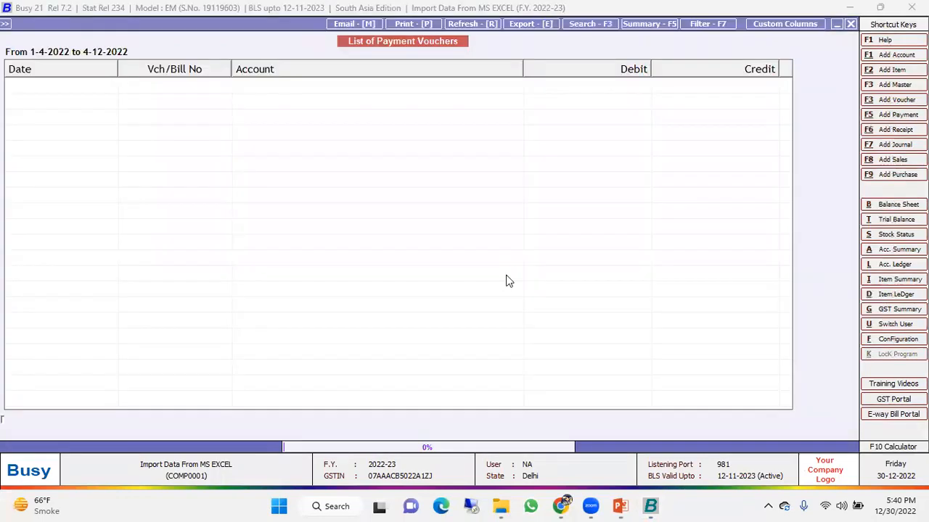
Review the dates, voucher numbers, accounts and amounts of the entries in the payment voucher list.
key(Down)
key(Down)
key(Down)
key(Down)
key(Down)
key(Down)
key(Down)
key(Down)
key(Down)
key(Down)
key(Down)
key(Down)
key(Down)
key(Down)
key(Down)
key(Down)
key(Down)
key(Down)
key(Down)
key(Down)
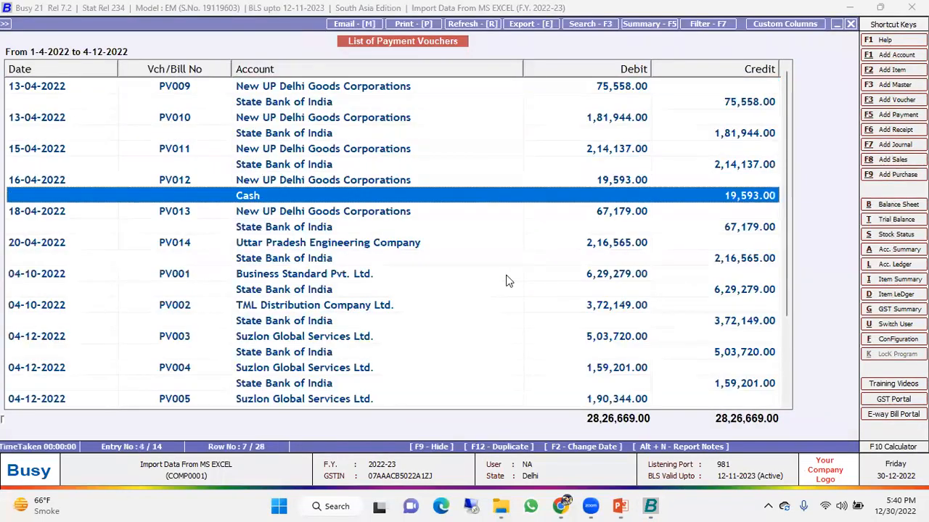
key(Down)
key(Down)
key(Down)
key(Down)
key(Down)
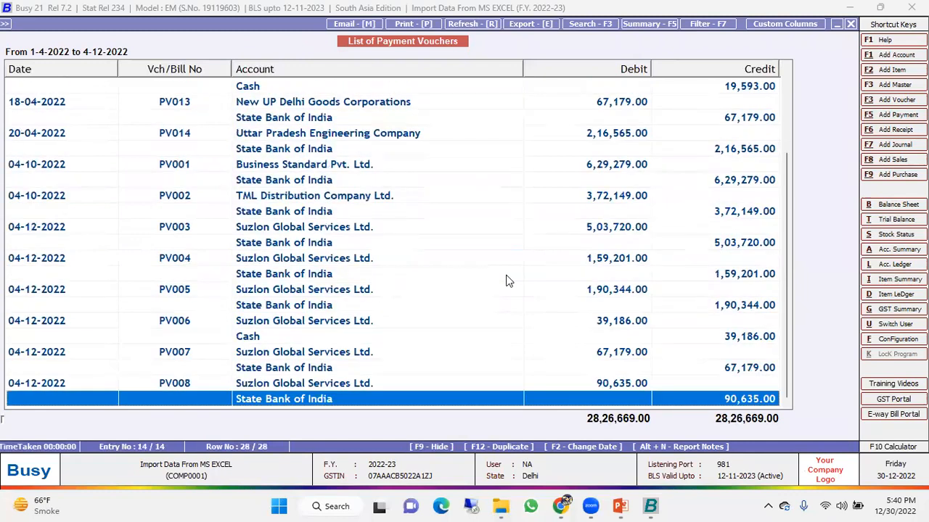
key(Up)
key(Up)
key(Up)
key(Up)
key(Up)
key(Up)
key(Up)
key(Up)
key(Up)
key(Up)
key(Up)
key(Up)
key(Up)
key(Up)
key(Up)
key(Up)
key(Up)
key(Up)
key(Up)
key(Up)
key(Down)
key(Down)
key(Down)
key(Down)
key(Down)
key(Down)
key(Down)
key(Down)
key(Down)
key(Down)
key(Down)
key(Down)
key(Down)
key(Down)
key(Down)
key(Down)
key(Down)
key(Down)
key(Down)
key(Down)
key(Down)
key(Up)
key(Up)
key(Up)
key(Up)
key(Up)
key(Up)
key(Up)
key(Up)
key(Up)
key(Up)
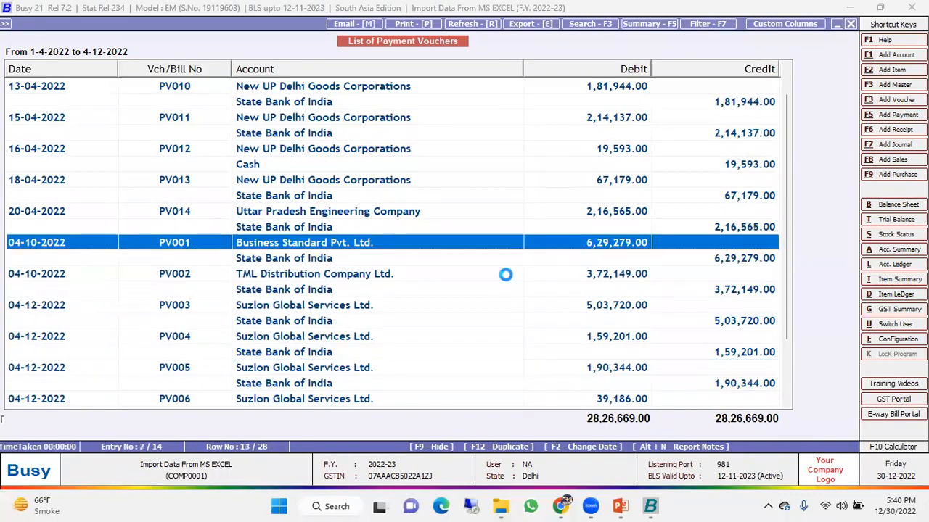
Open payment voucher PV001 for Business Standard Pvt. Ltd. and check its account and debit amount.
key(Return)
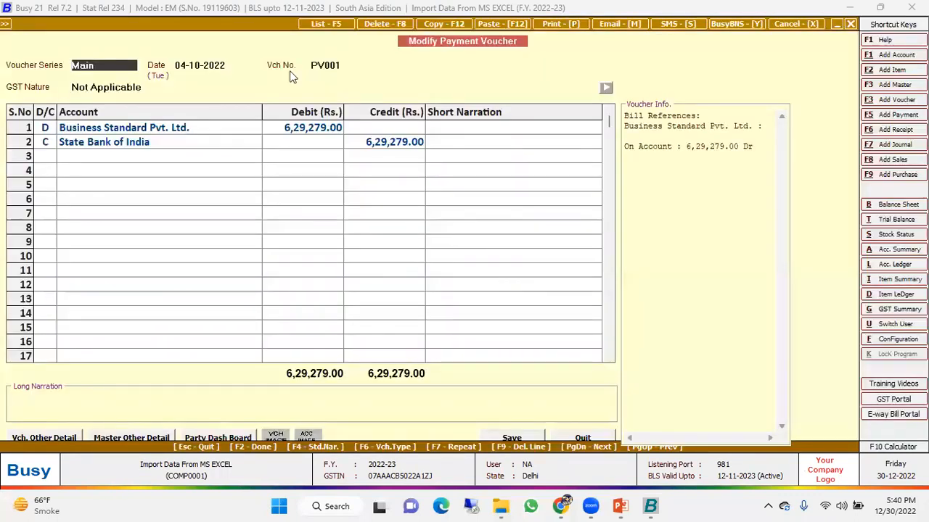
click(162, 131)
click(302, 135)
Reopen the Import Data workbook in Excel and check the date, accounts and debit amount of PV001 on the Payment sheet.
key(alt+Tab)
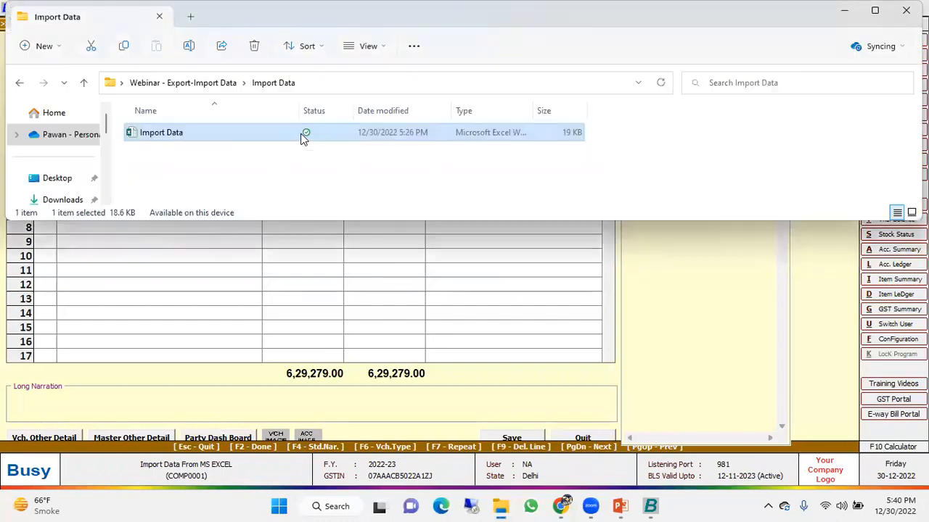
double_click(232, 133)
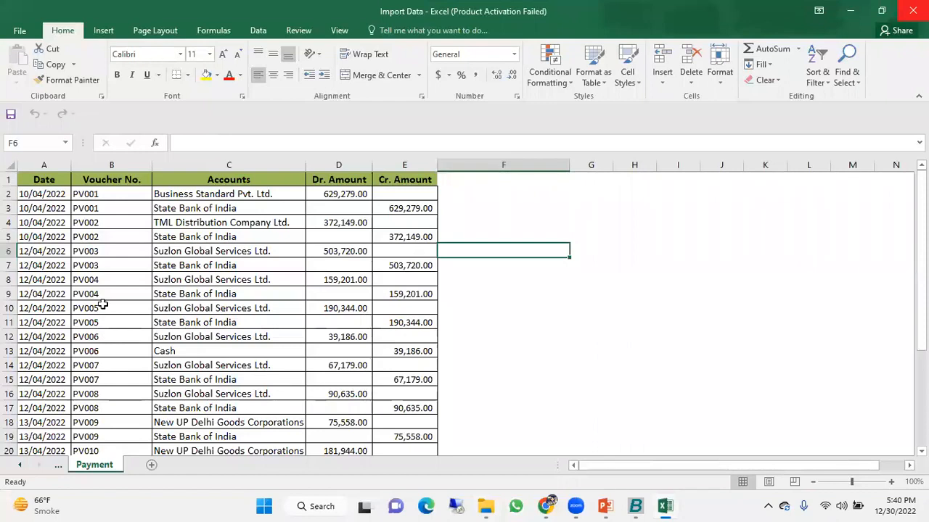
click(114, 193)
key(Left)
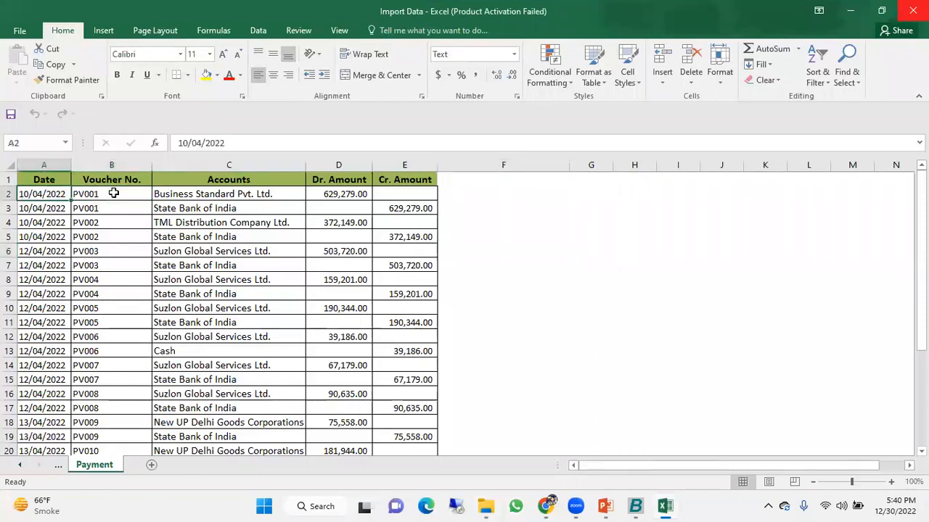
key(Right)
key(Right)
key(Down)
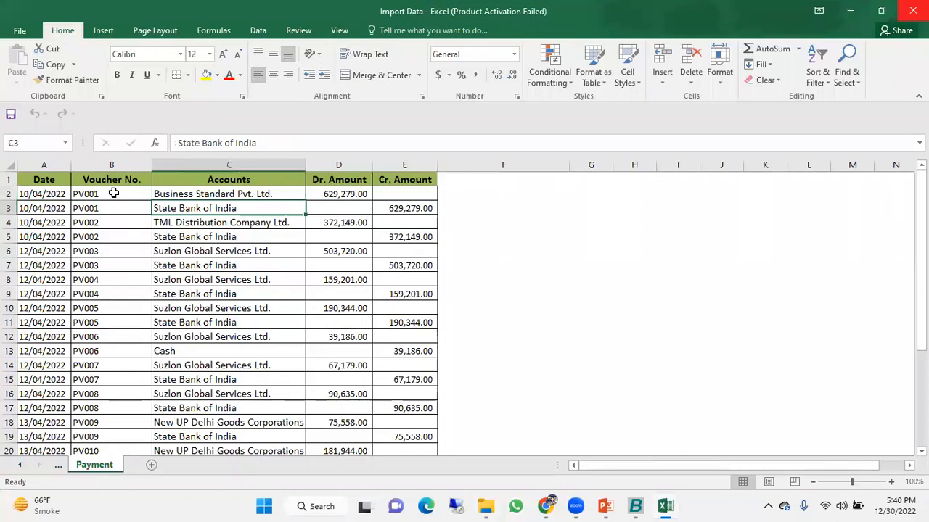
key(Right)
key(Up)
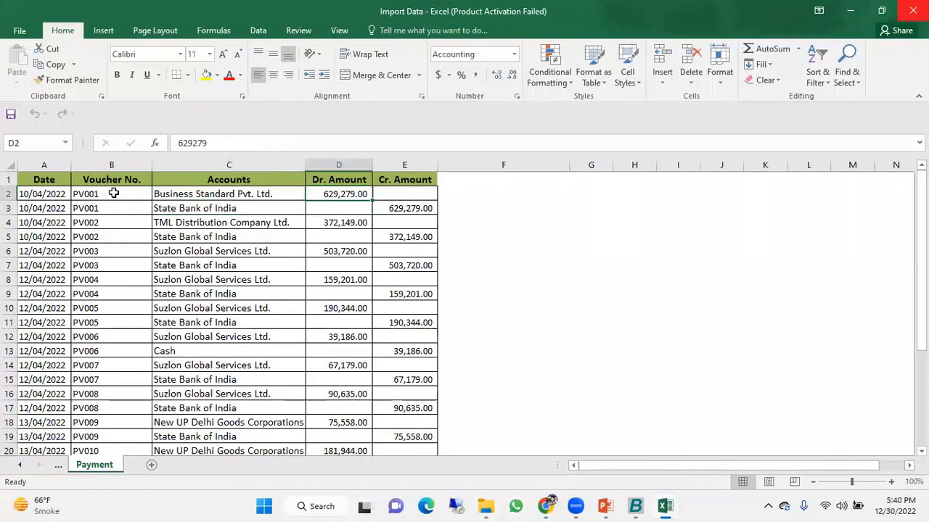
Switch back to Busy and check the credit entry and voucher number of the open payment voucher.
key(alt+Tab)
key(alt+Tab)
click(636, 505)
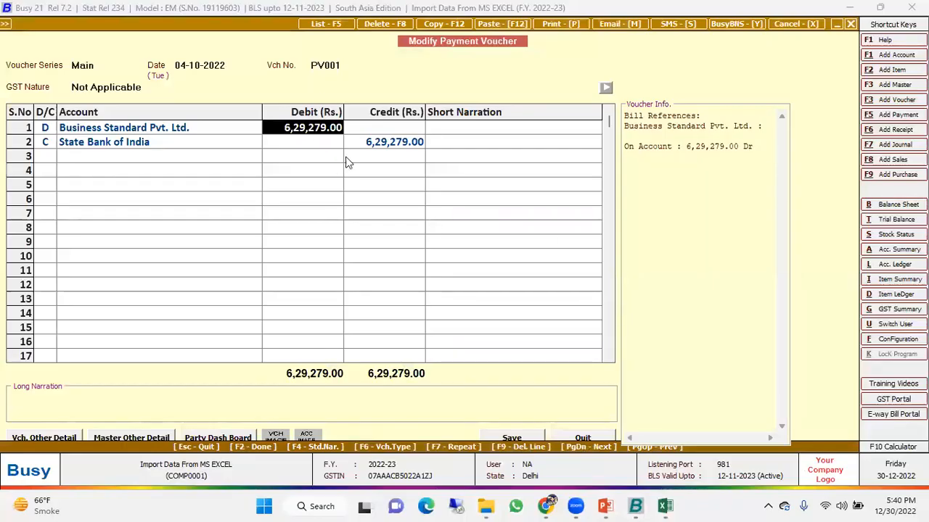
click(319, 143)
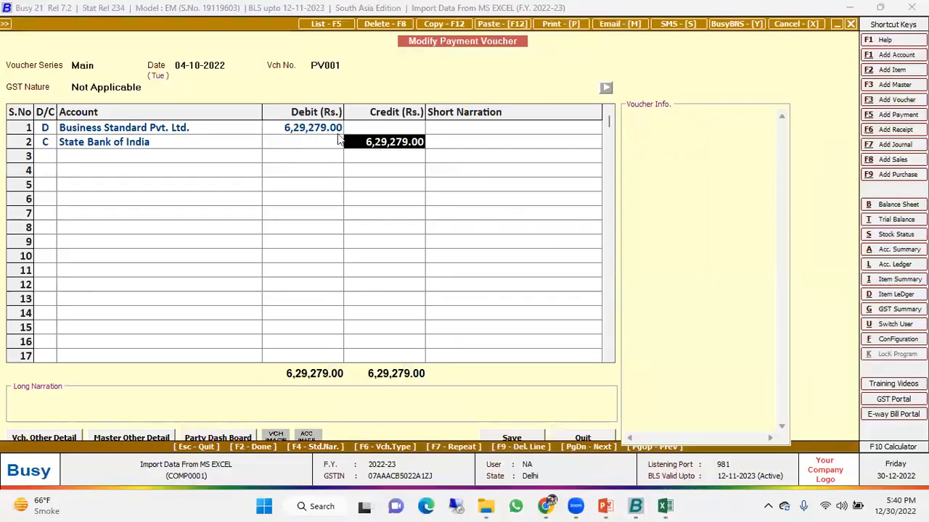
click(354, 65)
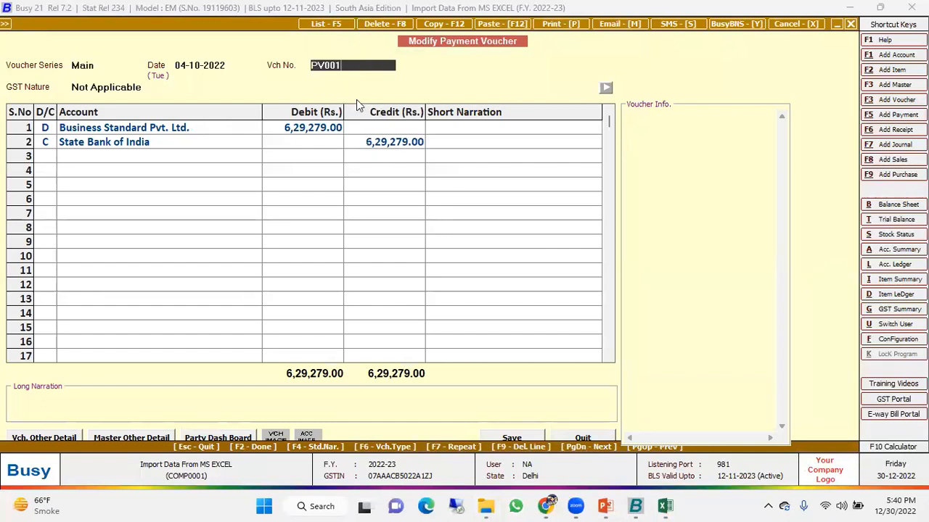
Close payment voucher PV001 without saving and go to the last entry in the payment voucher list.
key(Escape)
key(Return)
key(Down)
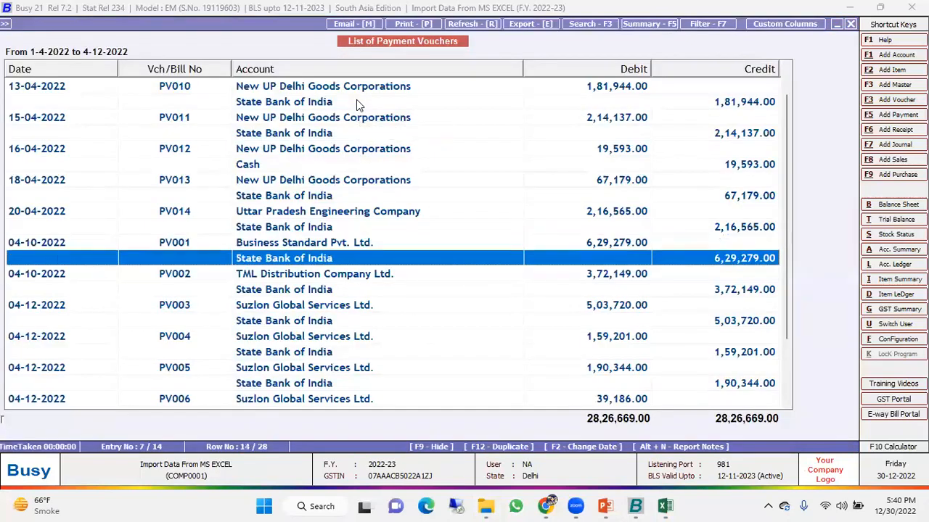
key(End)
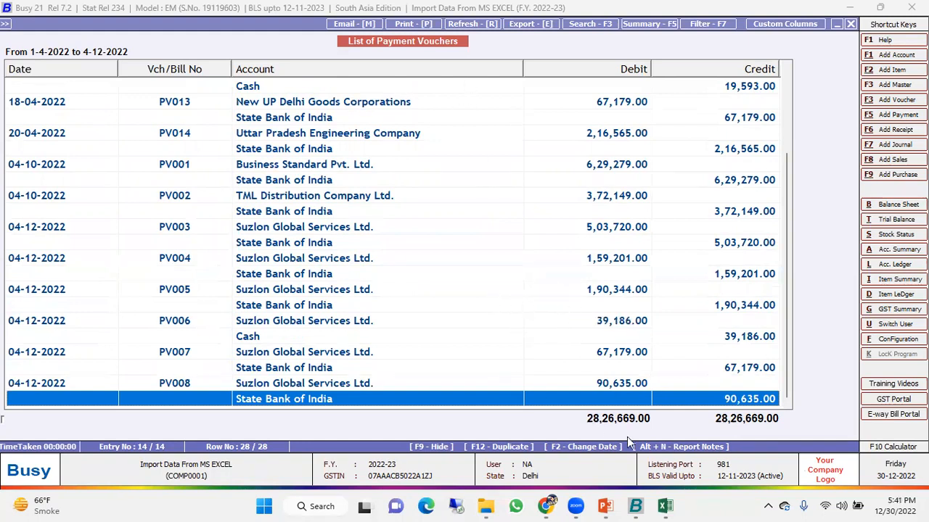
Switch to the running PowerPoint slide show and reveal the first question and answer on the Q&A slide.
click(605, 507)
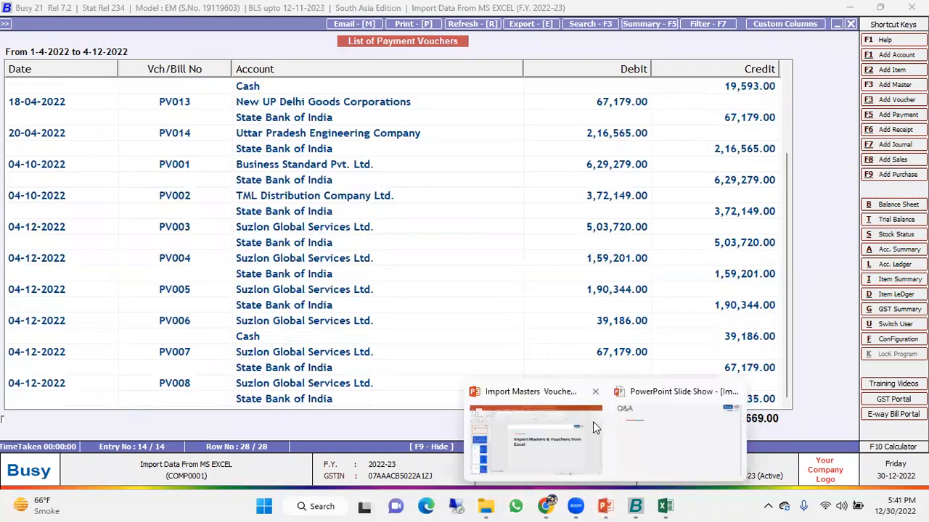
click(674, 431)
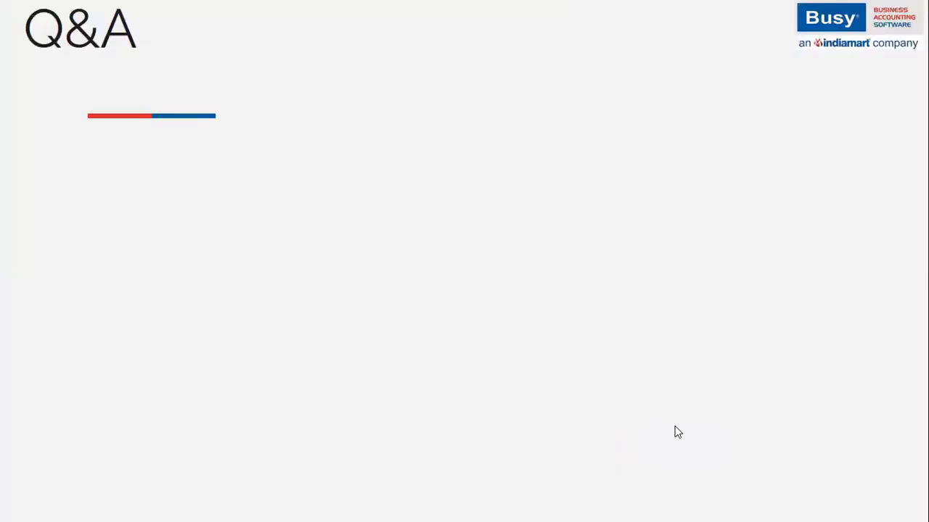
click(675, 427)
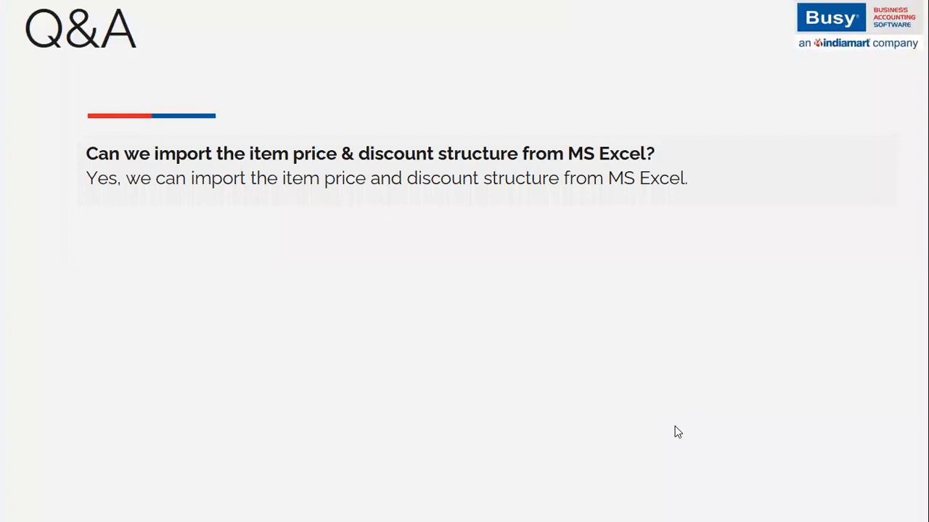